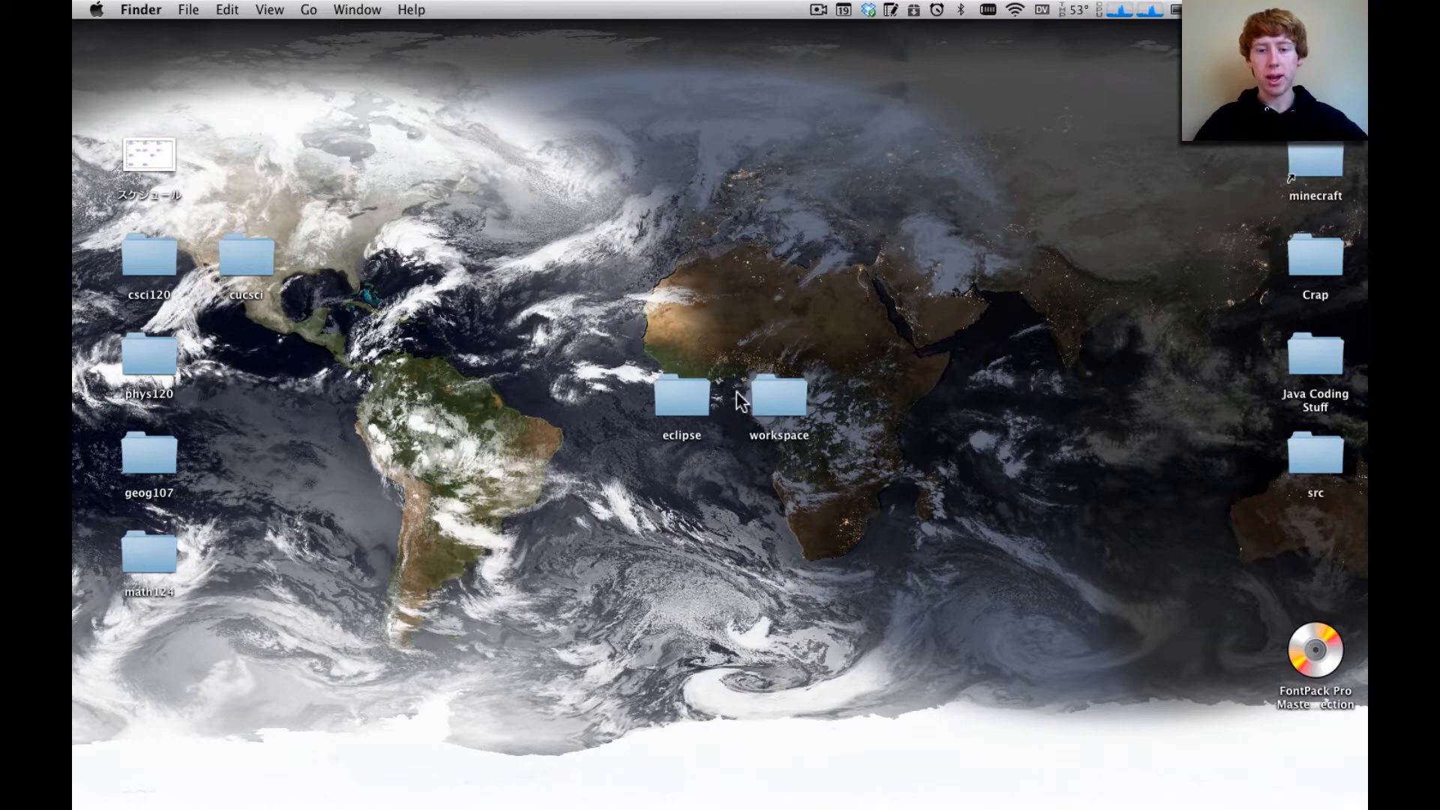
Launch the Eclipse application from the desktop's eclipse folder and close the folder window
click(677, 406)
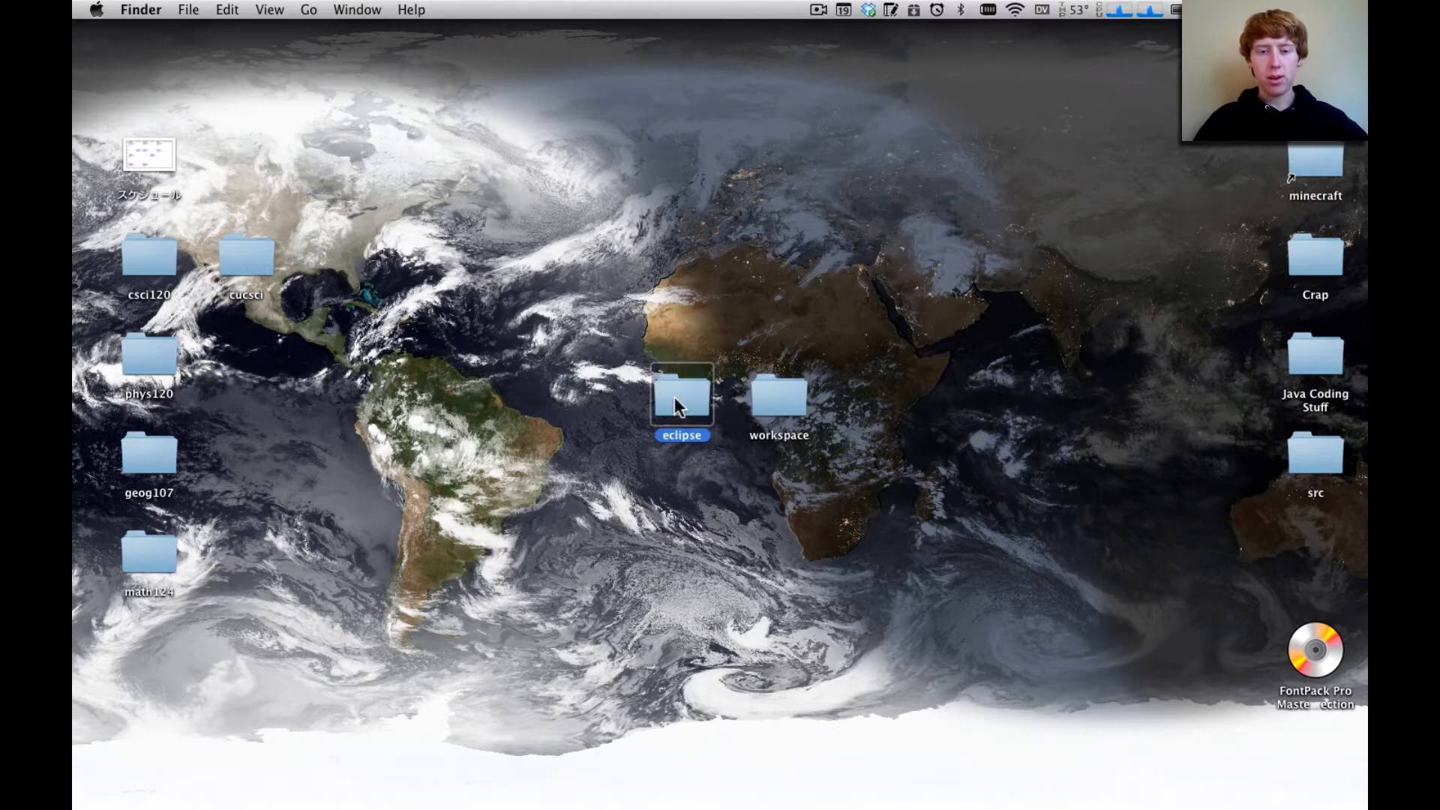
double_click(677, 406)
double_click(460, 220)
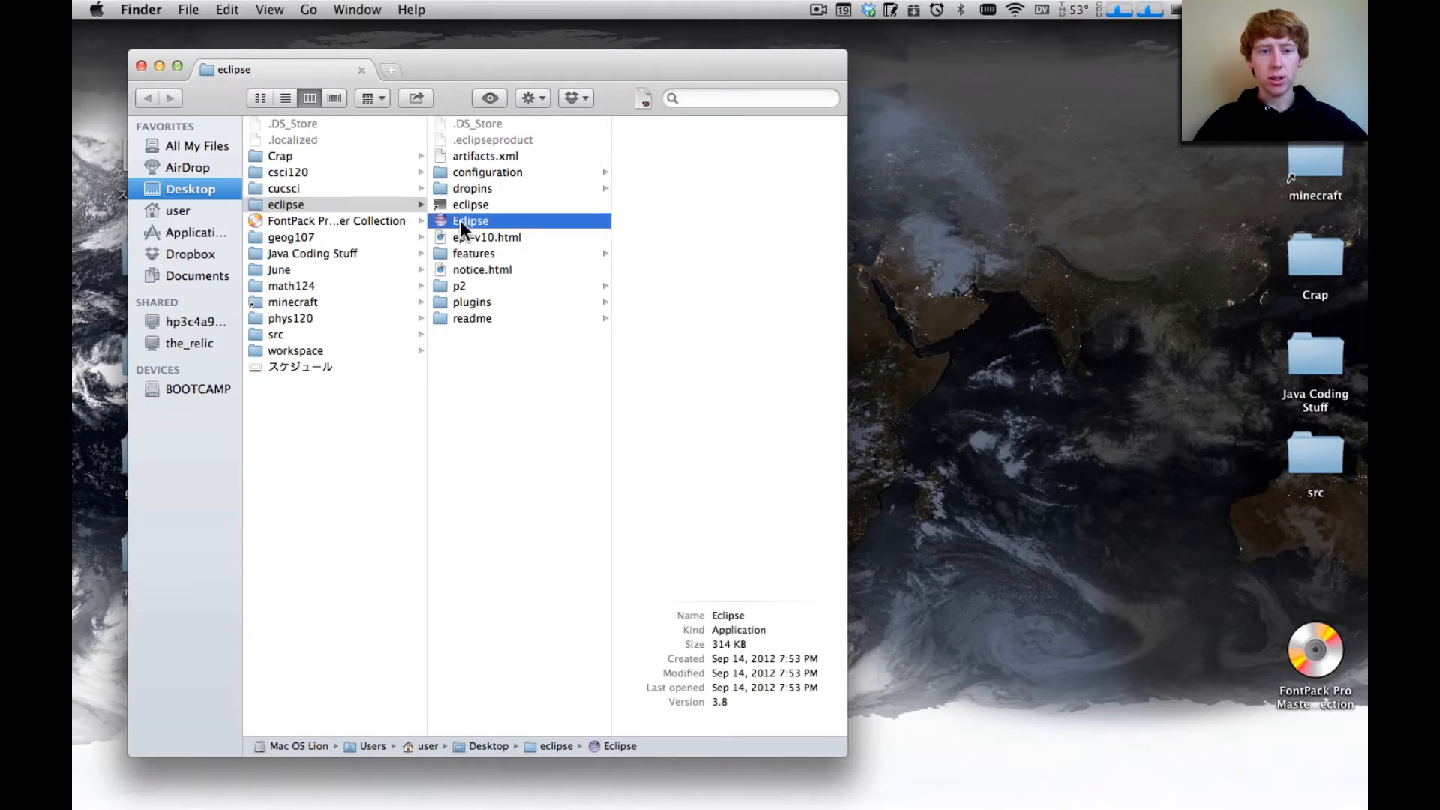
click(141, 66)
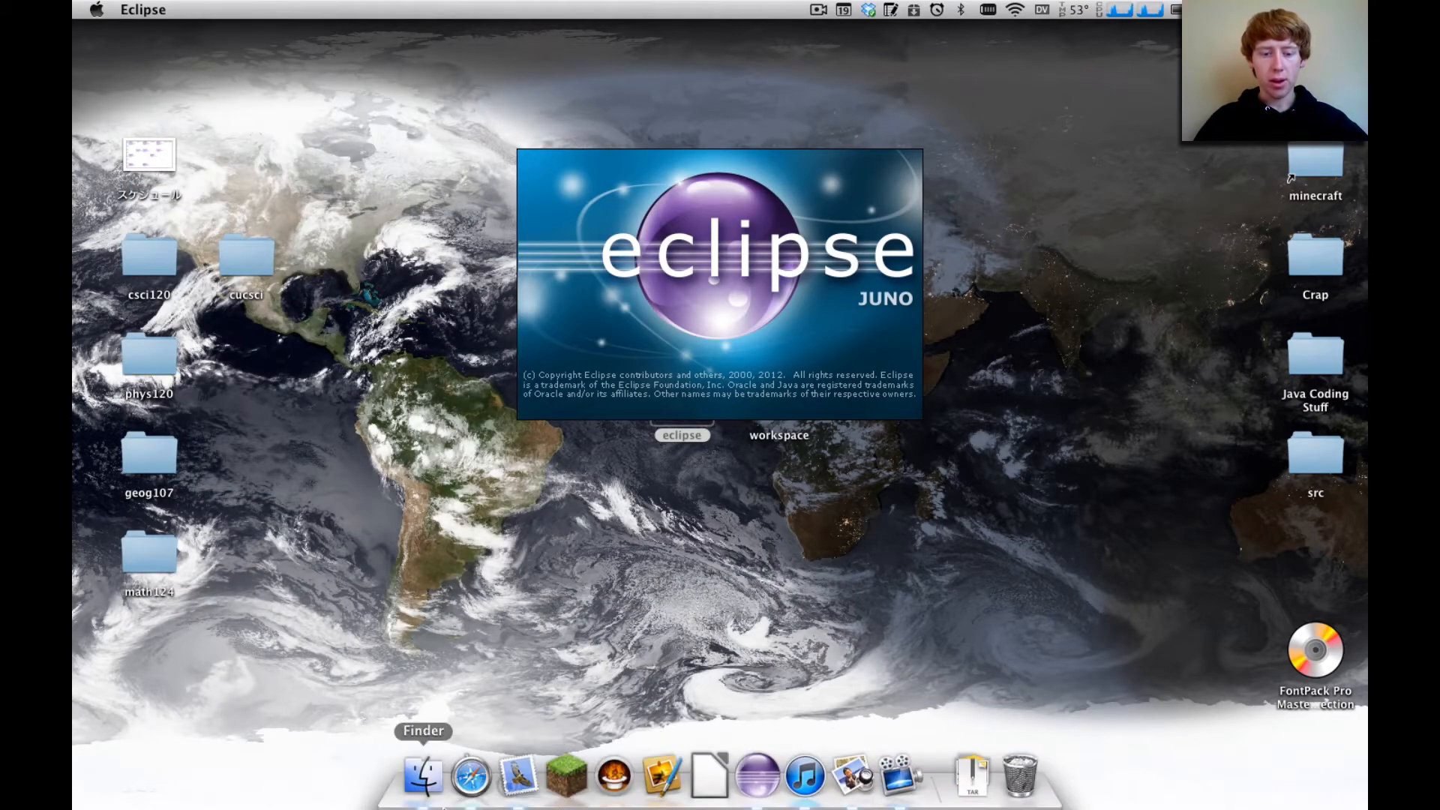
Open github.com in a new Safari window and sign out of the current account
right_click(471, 776)
click(519, 636)
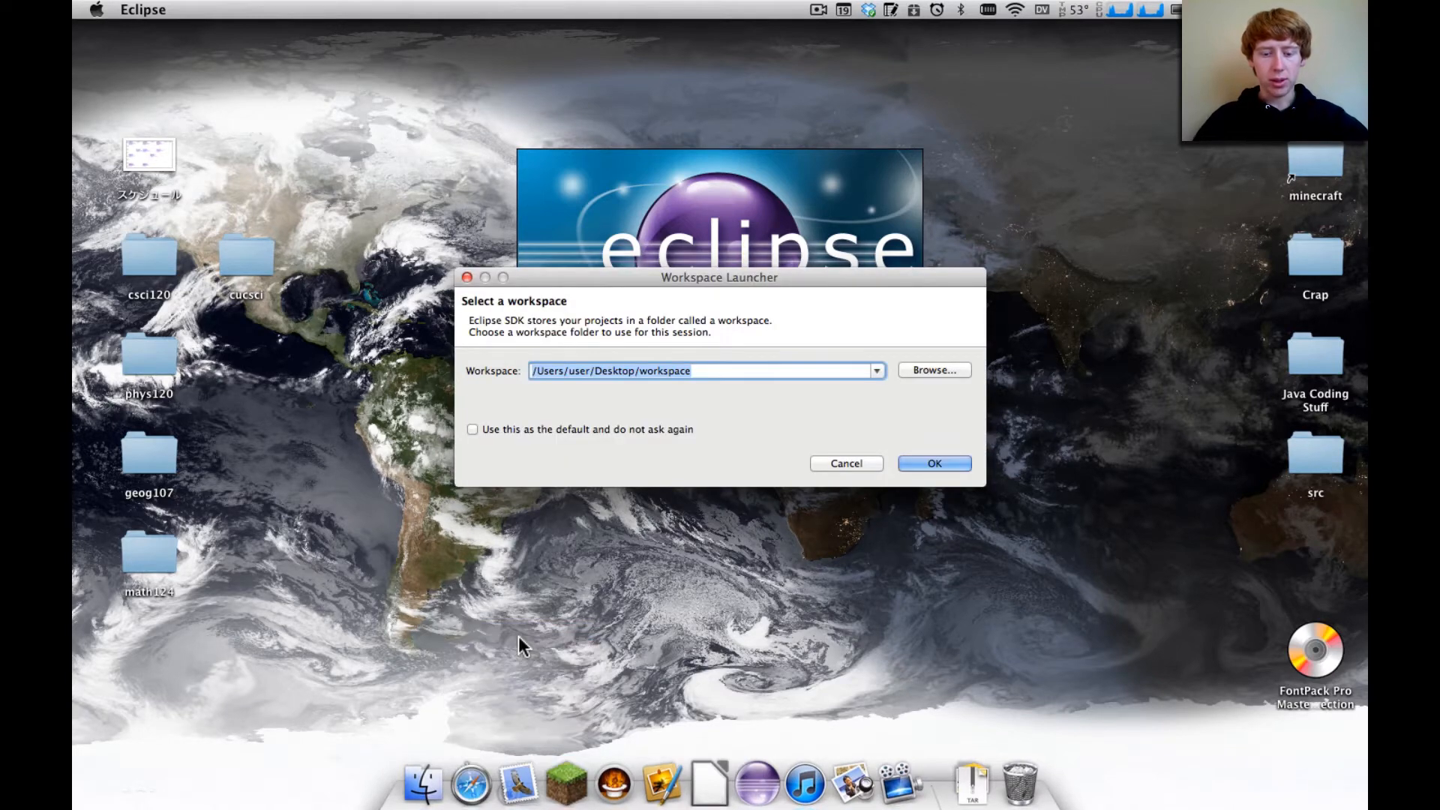
text(github.com)
key(Return)
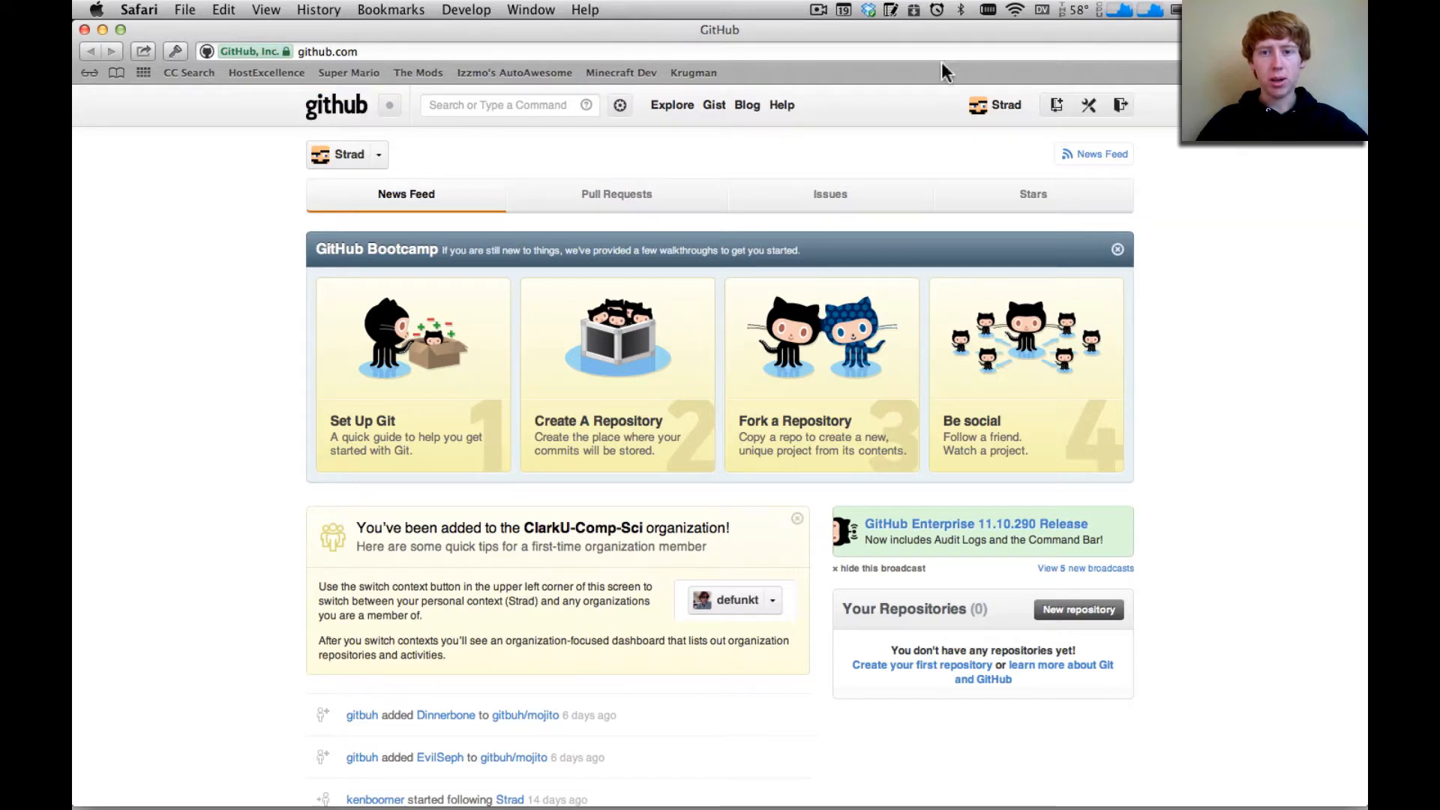
click(1132, 104)
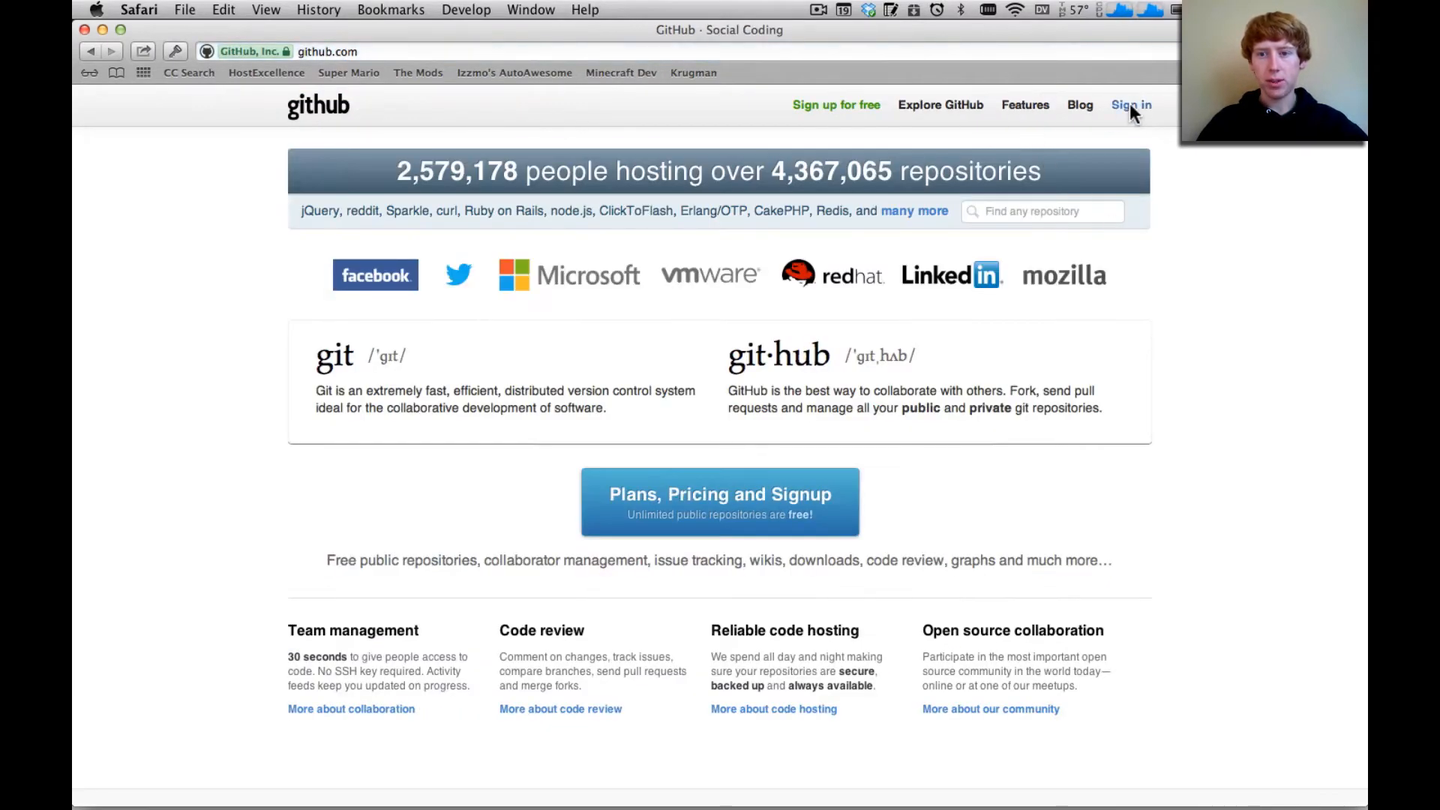
Open GitHub's free account sign-up form and look over the username, email and password fields
click(808, 99)
click(449, 353)
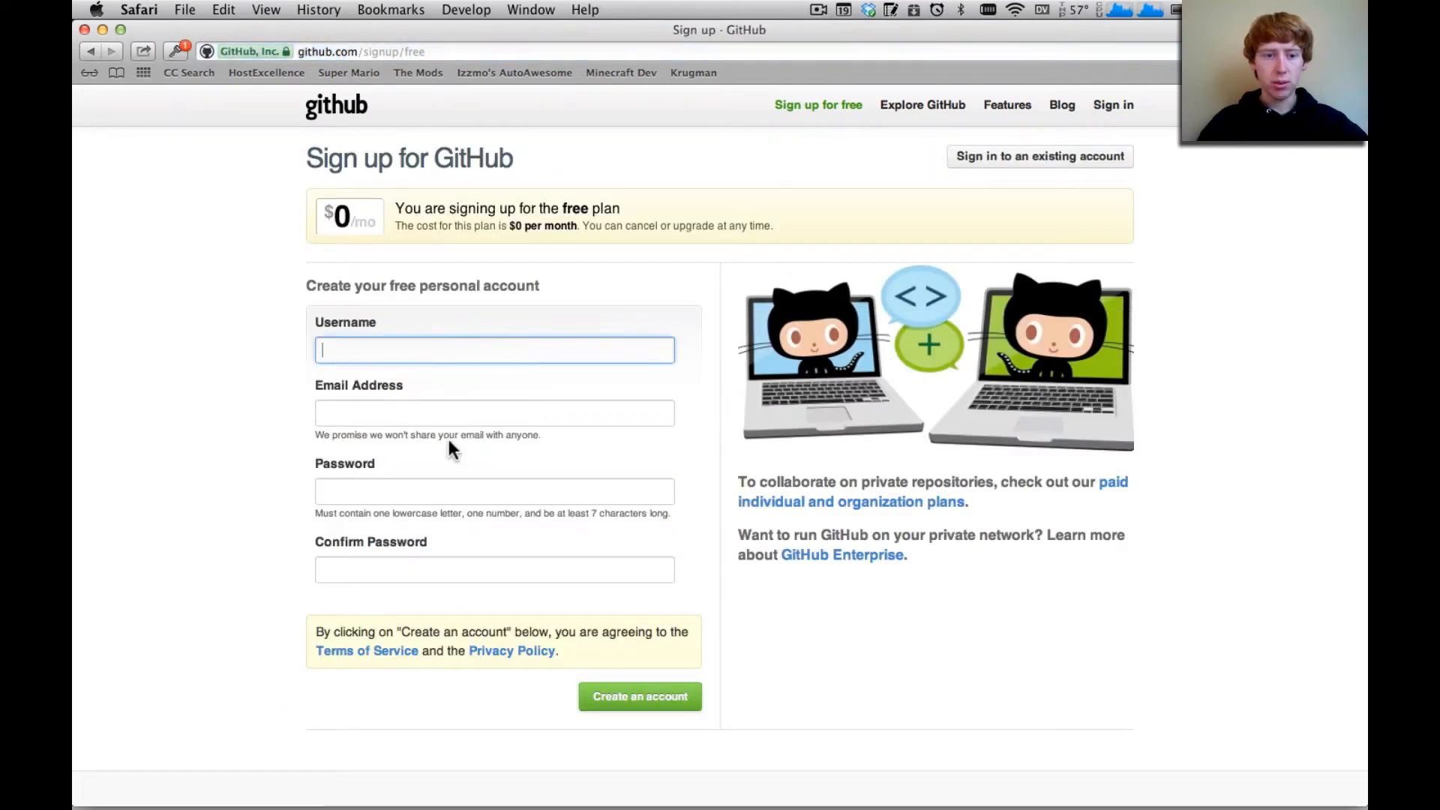
click(413, 493)
click(422, 563)
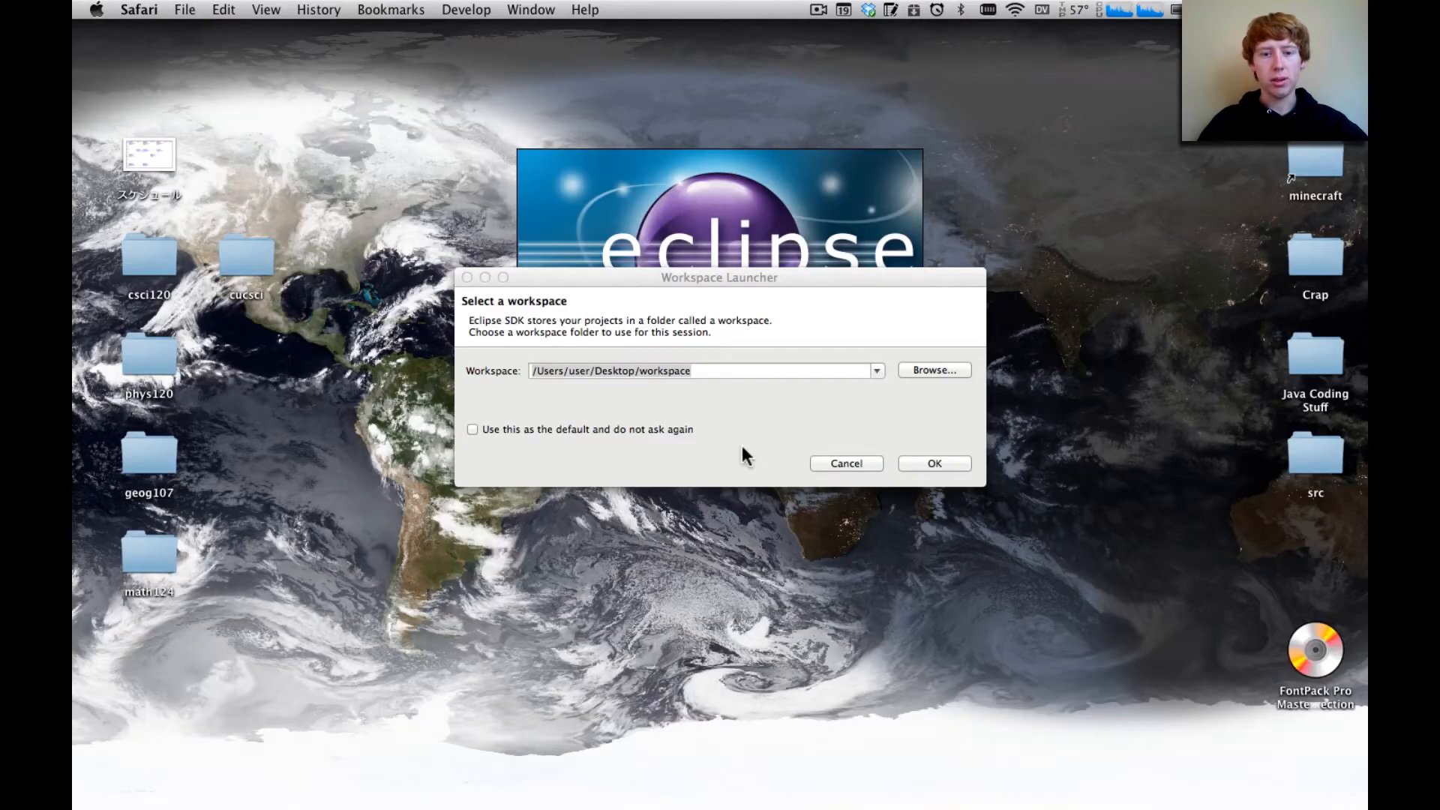
Switch to Eclipse, start it with the workspace /Users/user/Desktop/workspace, and close the Welcome page
click(732, 271)
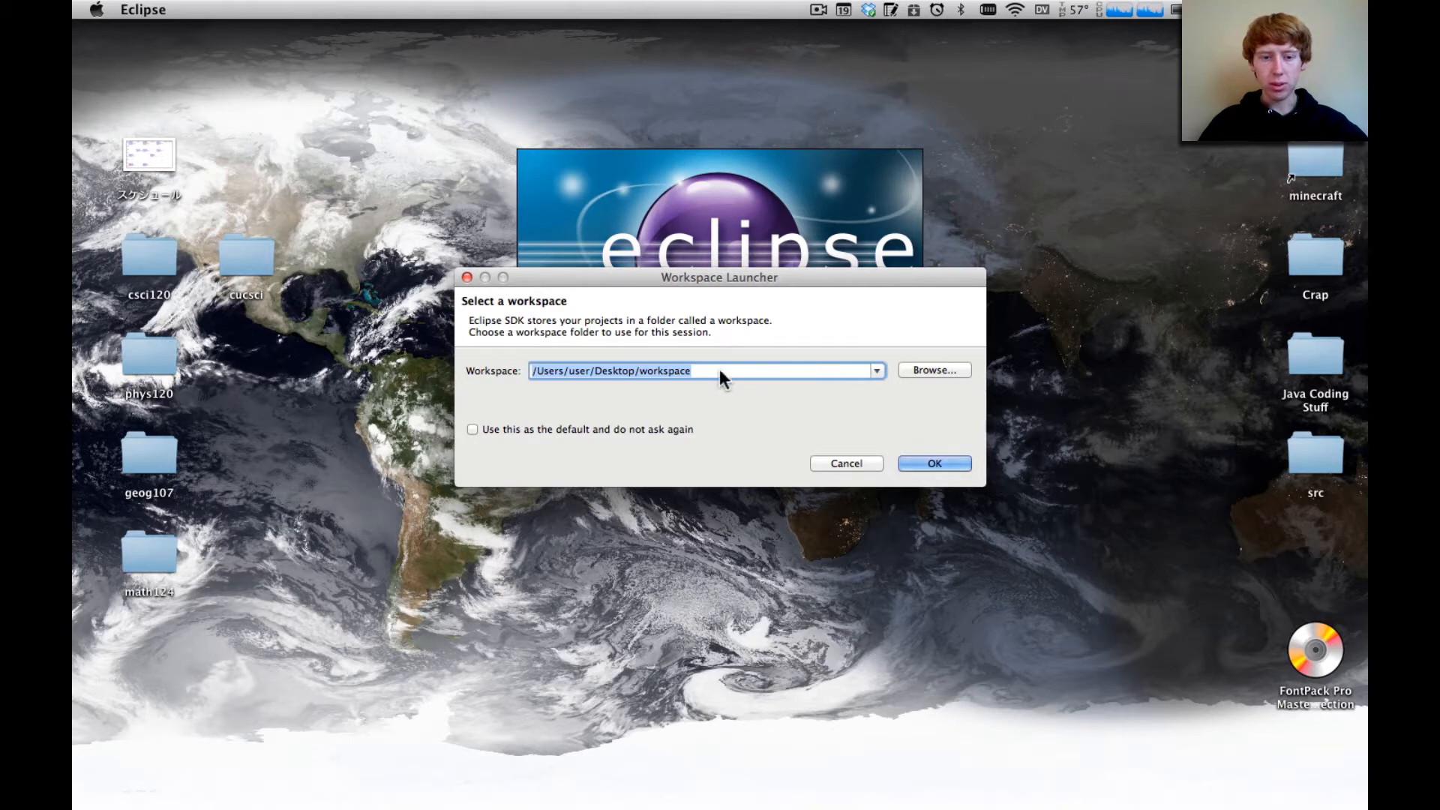
click(930, 466)
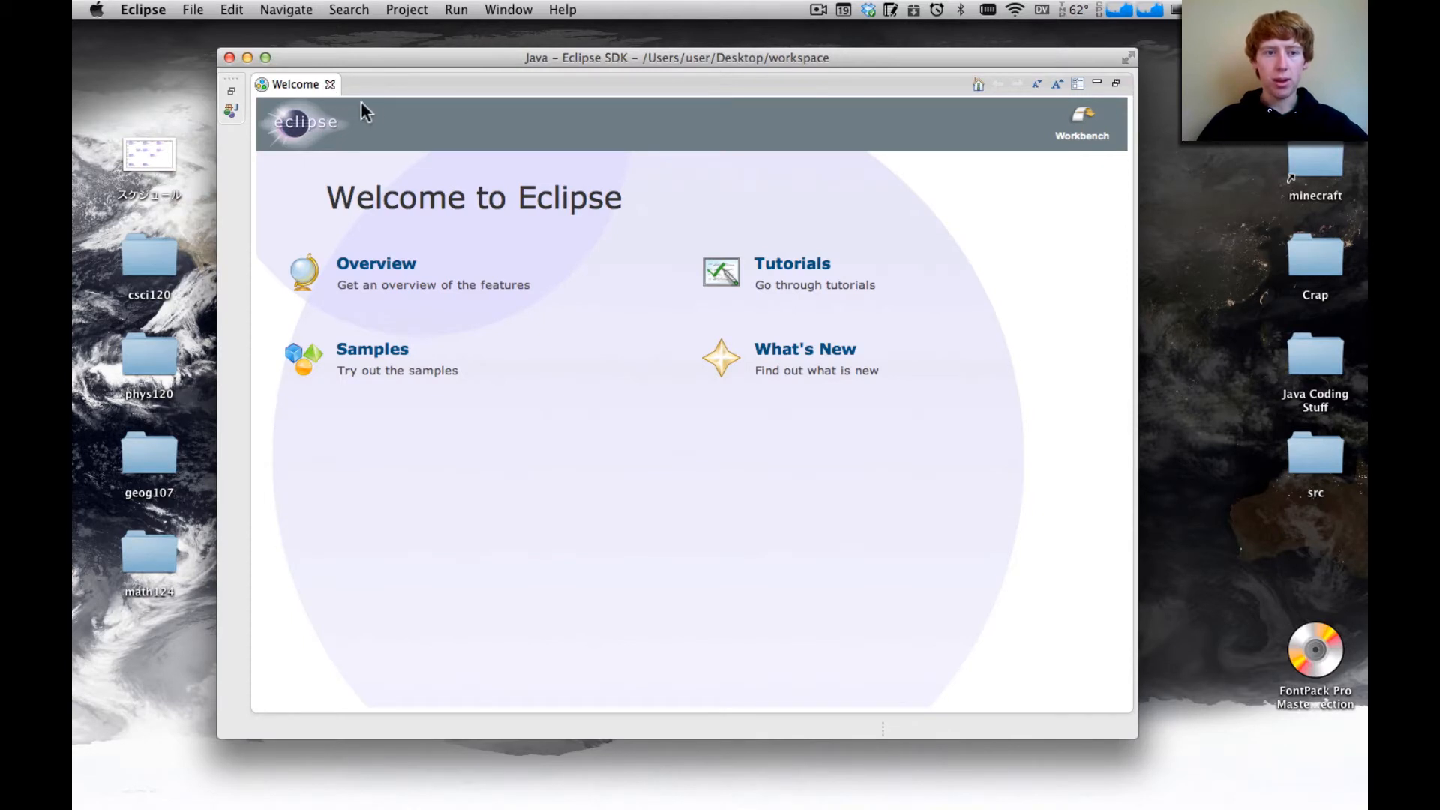
click(331, 85)
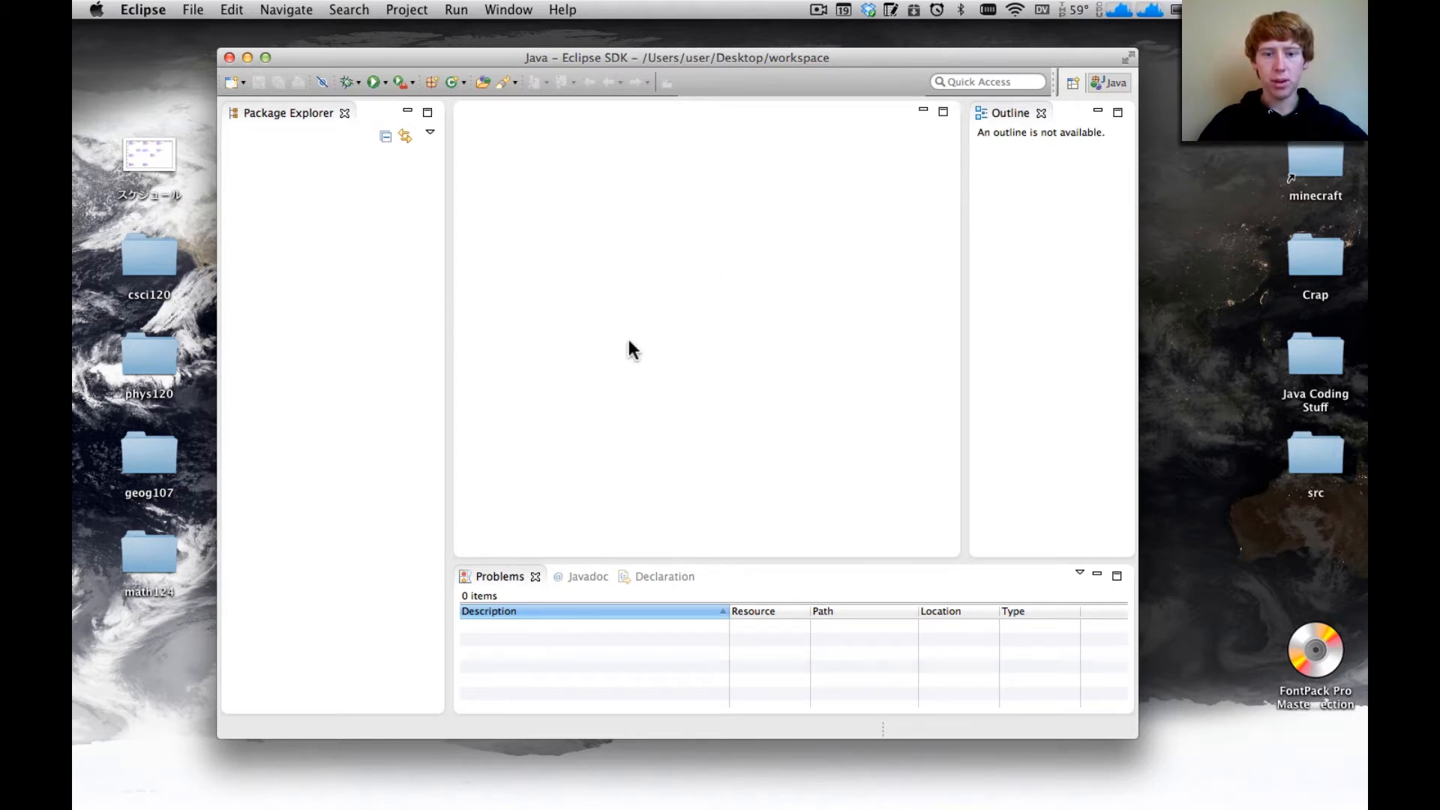
click(270, 103)
right_click(316, 192)
click(273, 192)
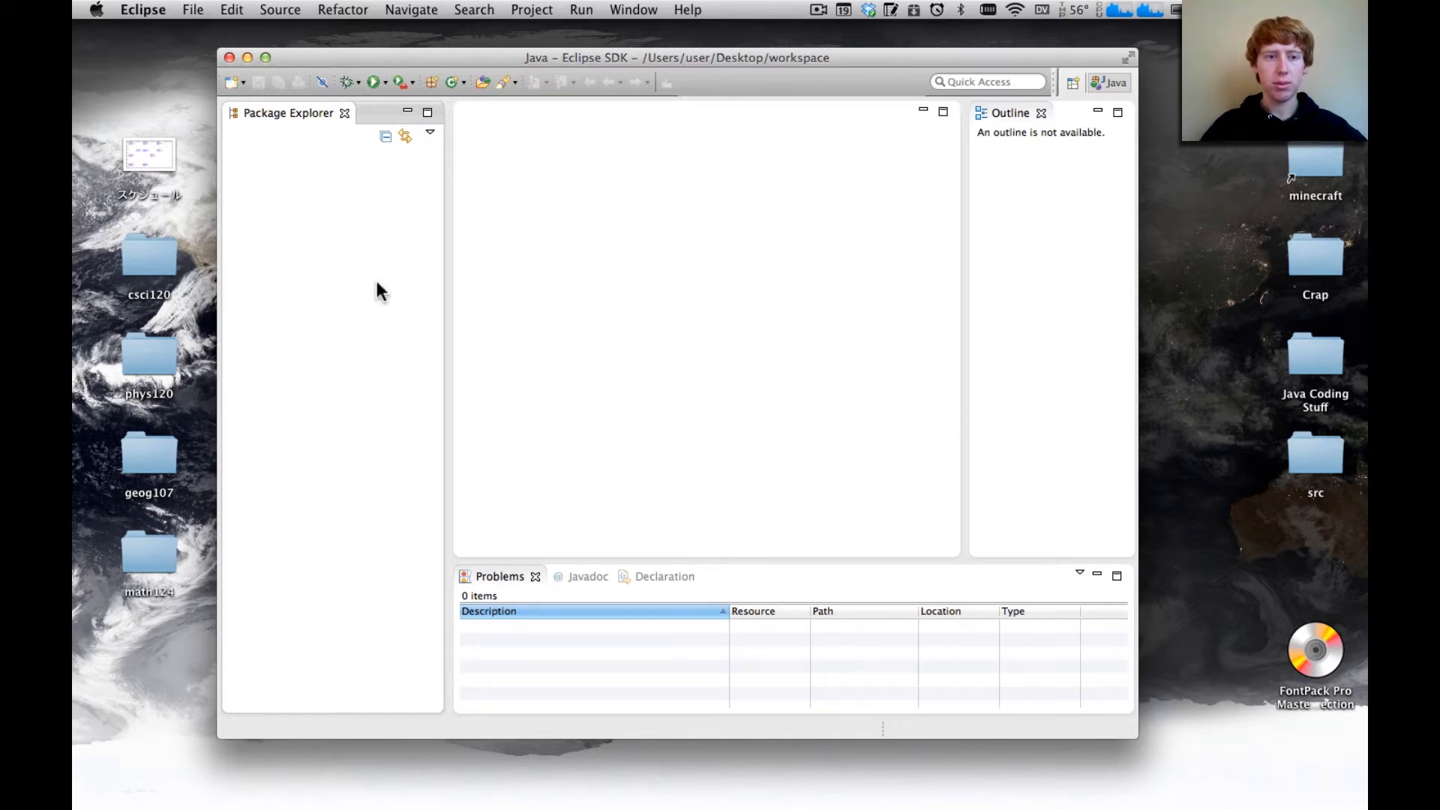
Open the Install New Software wizard
click(474, 9)
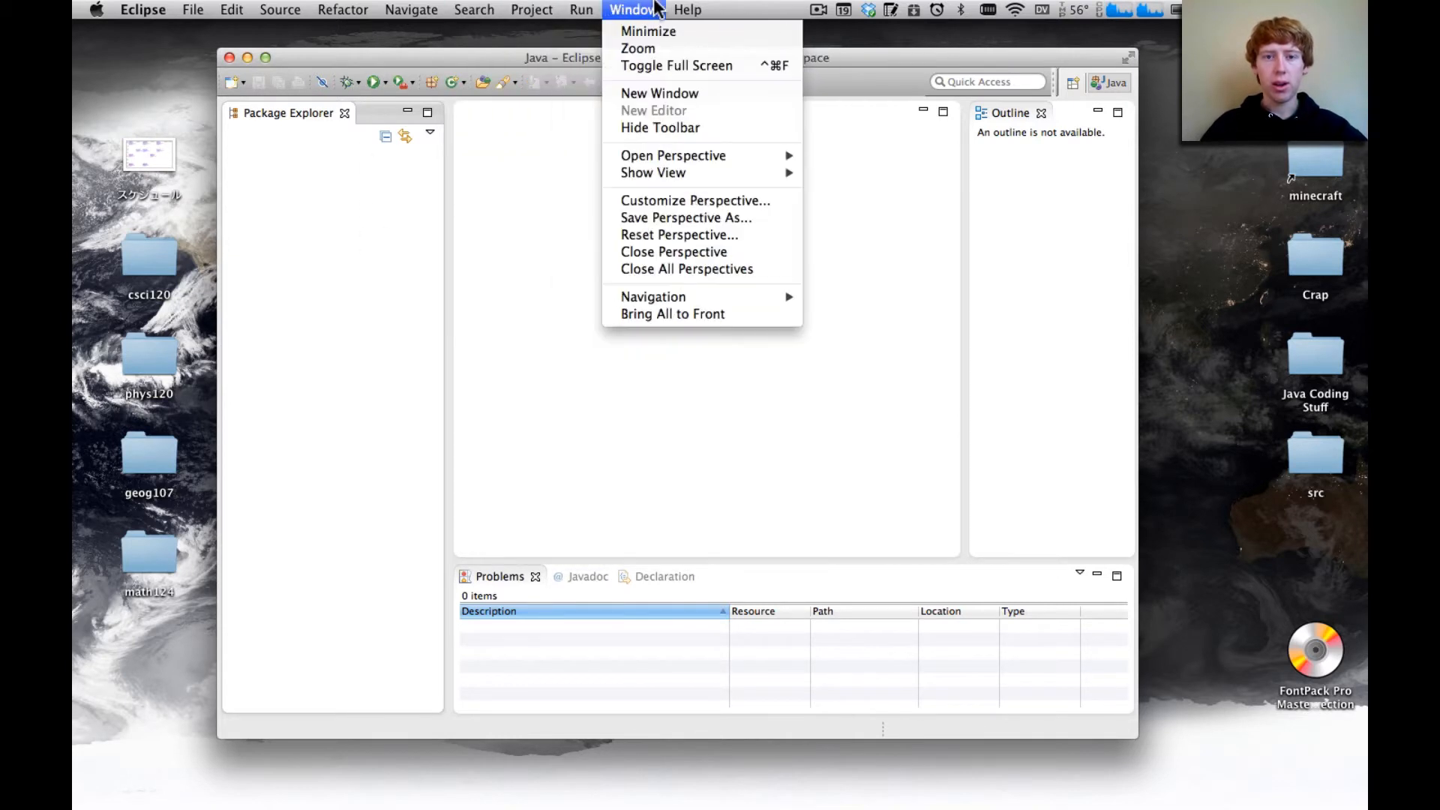
mouse_move(678, 9)
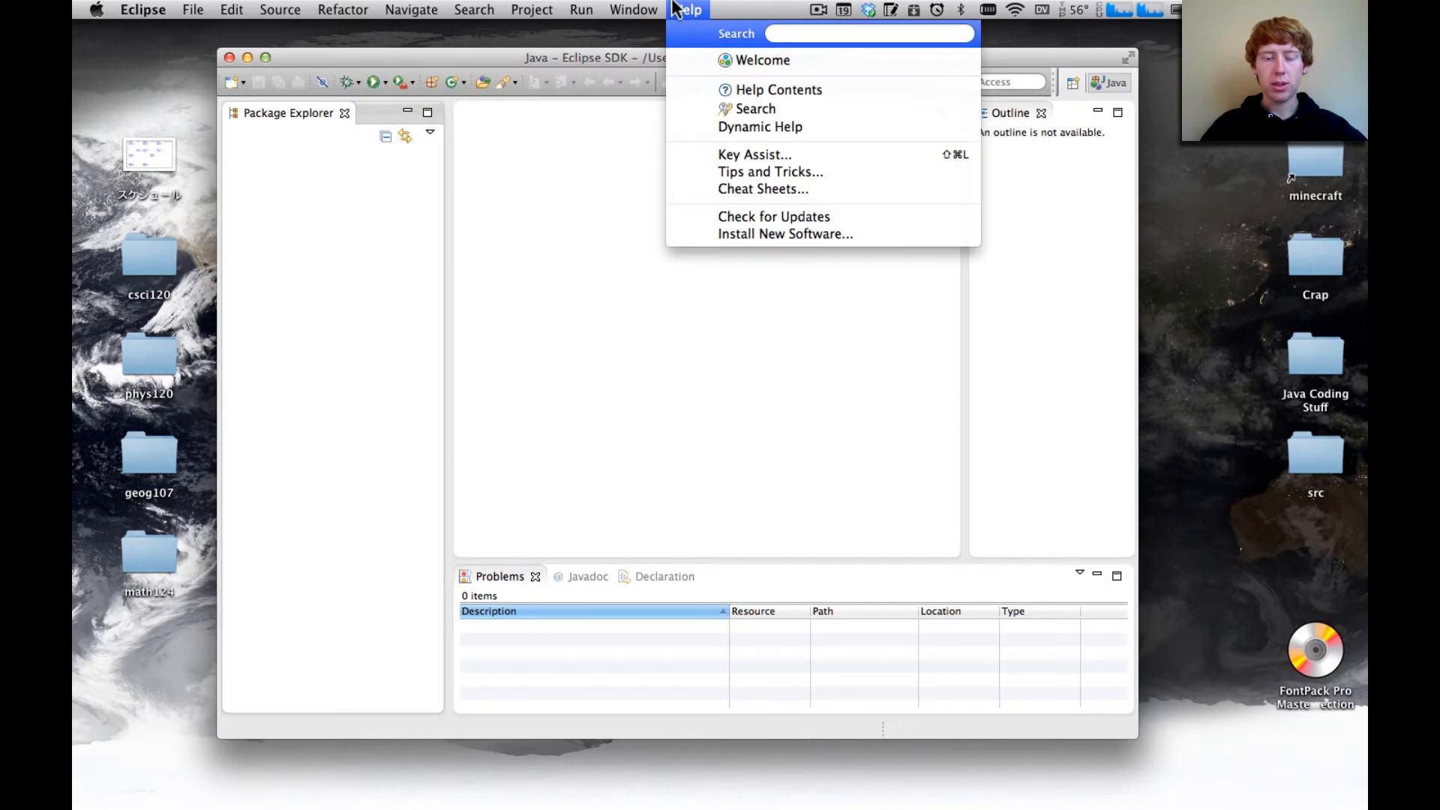
click(476, 10)
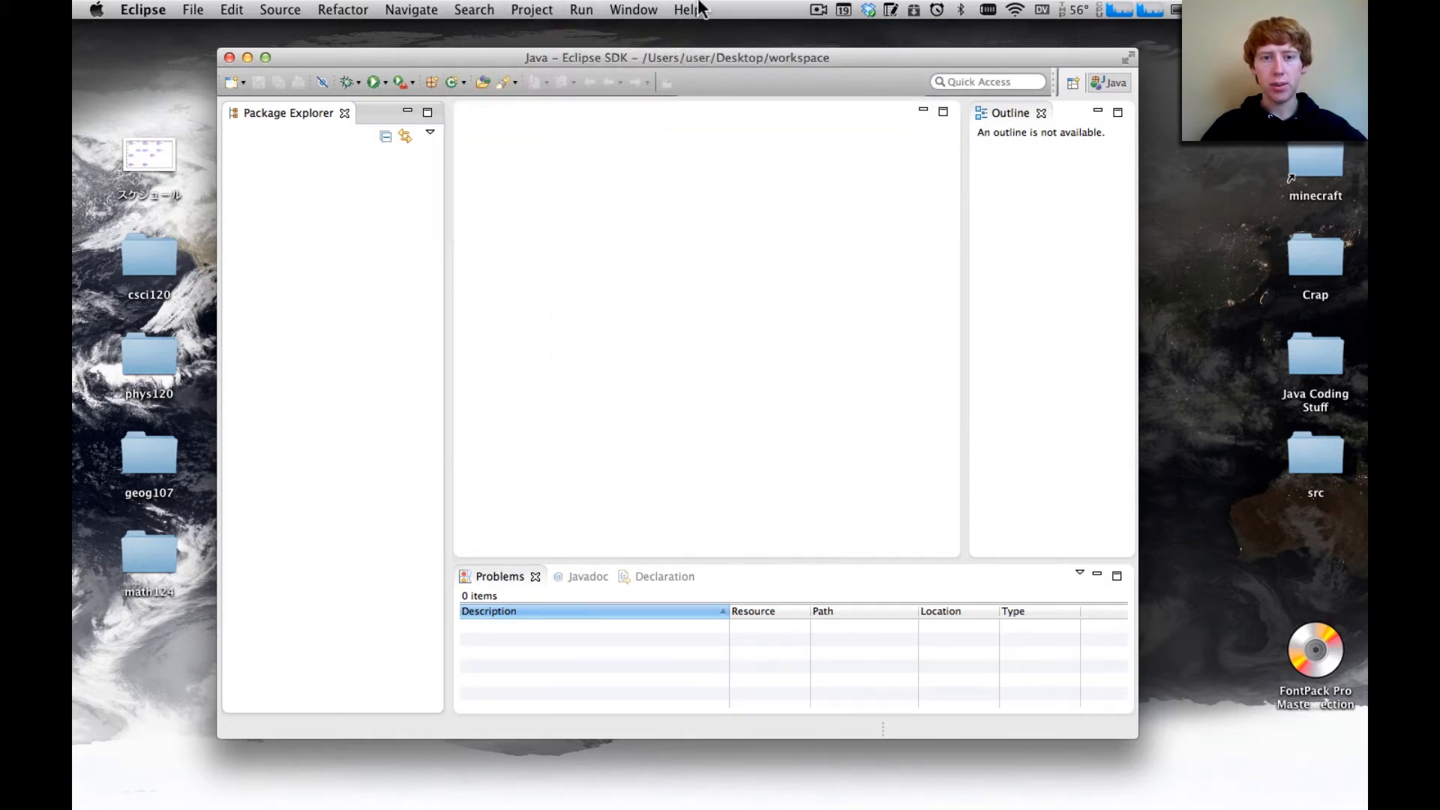
click(698, 10)
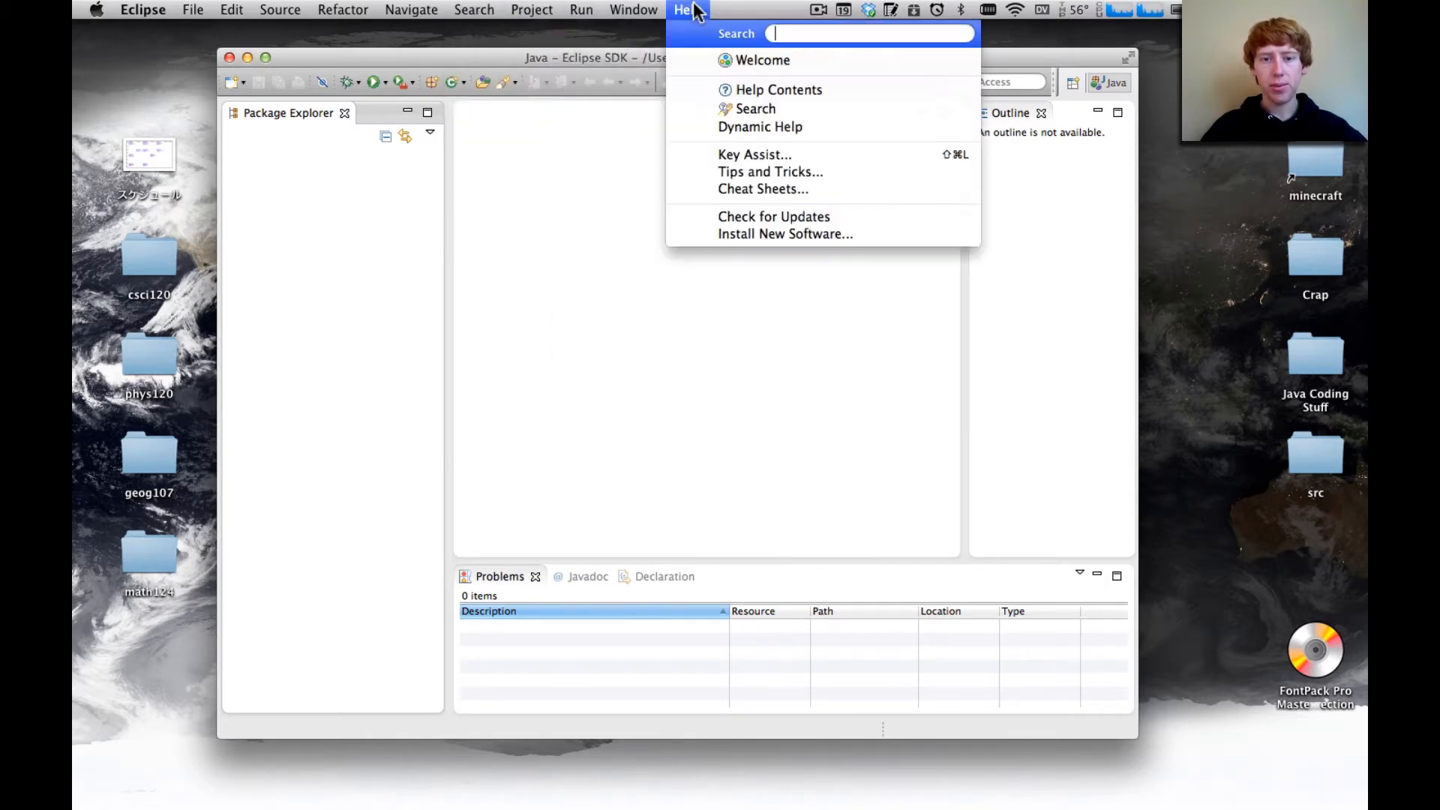
click(756, 240)
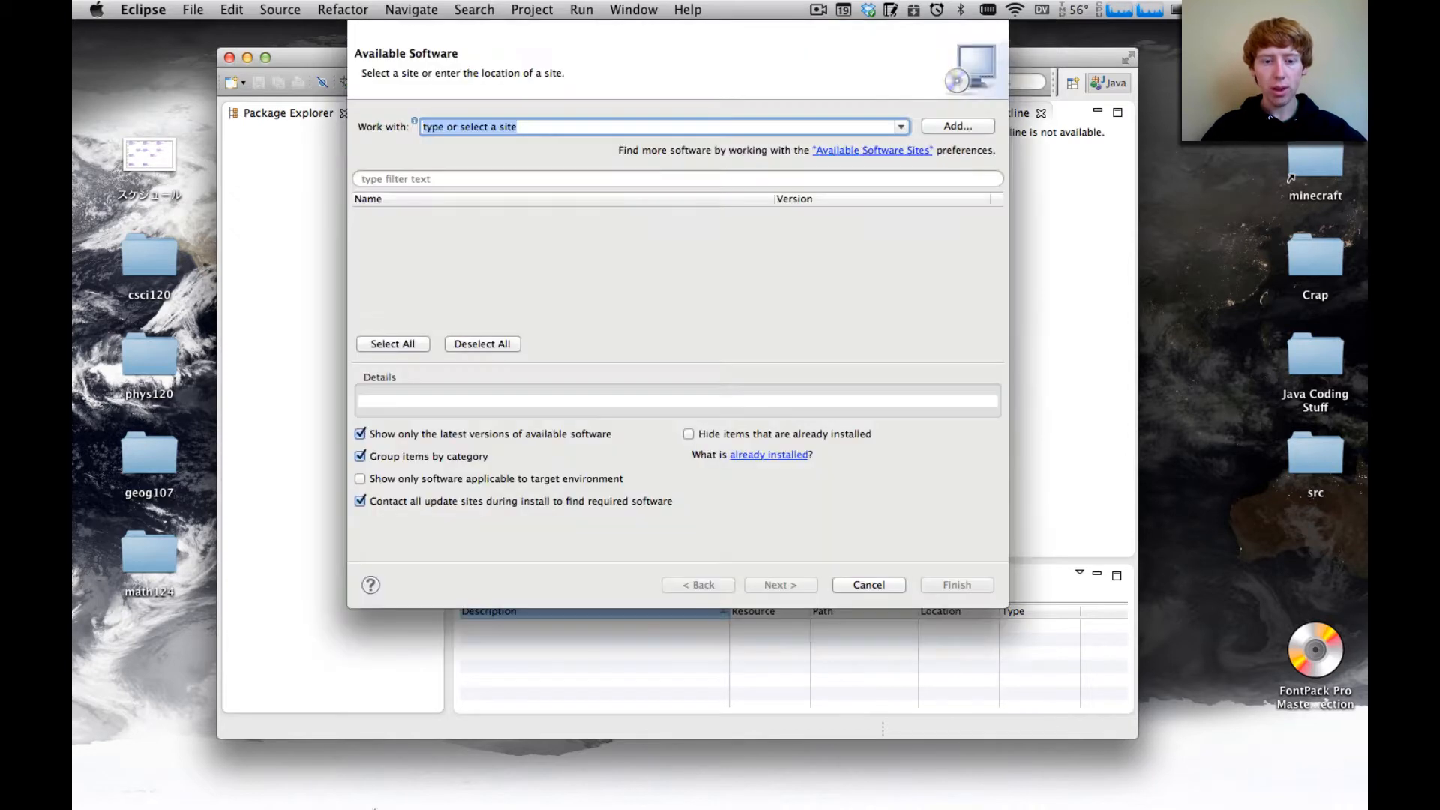
Search the web for egit in a new Safari window and open the EGit Download page
right_click(471, 776)
click(492, 632)
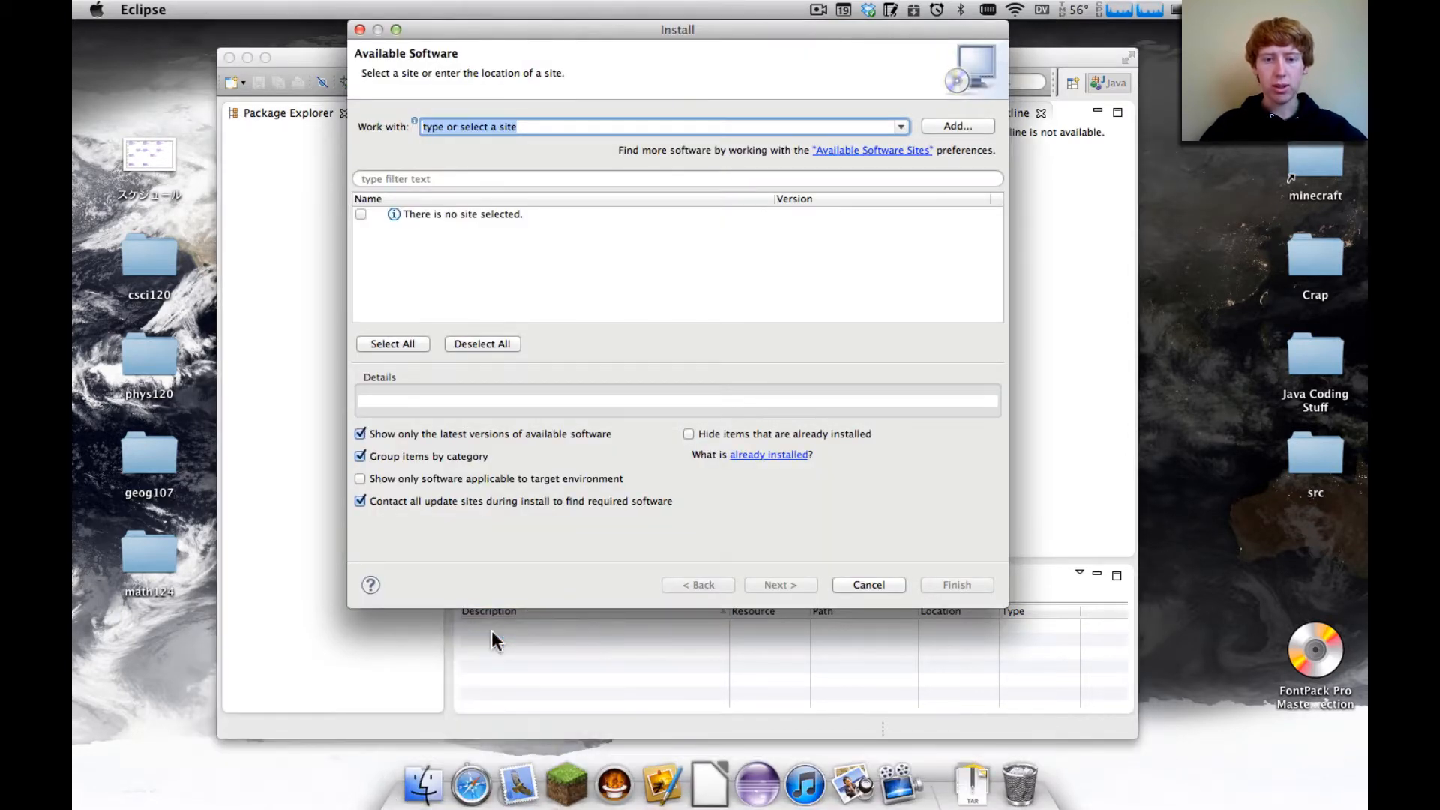
text(egit)
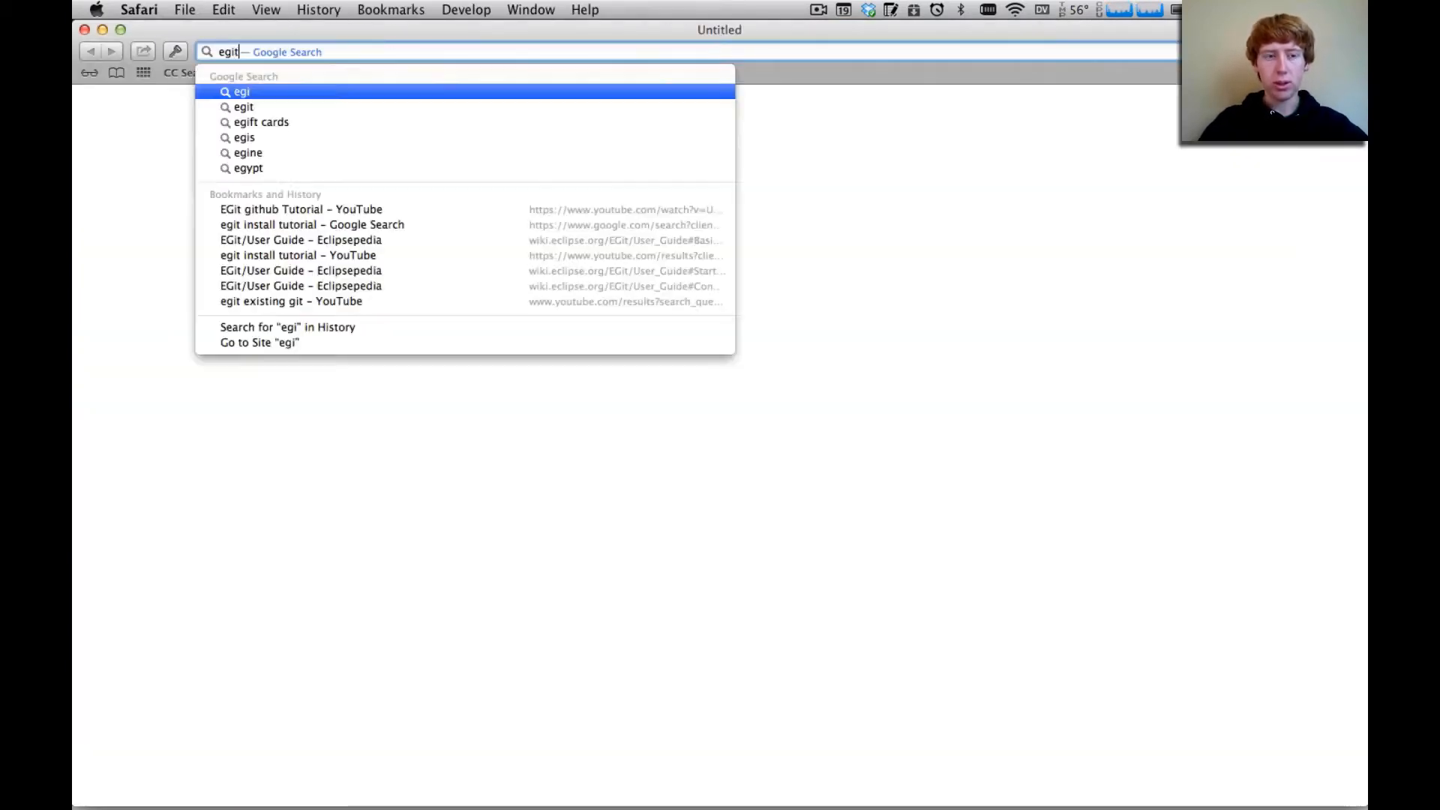
key(Return)
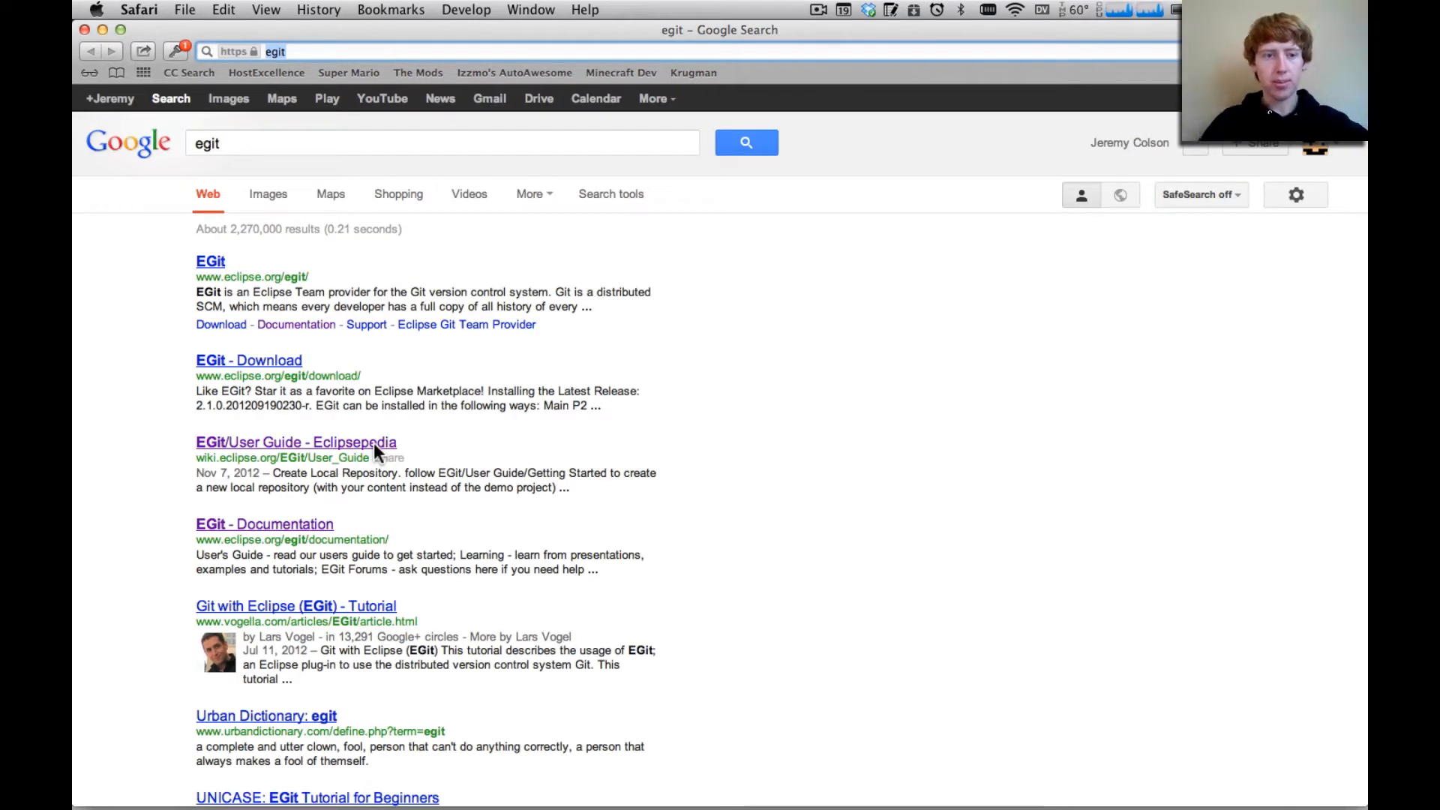
click(271, 361)
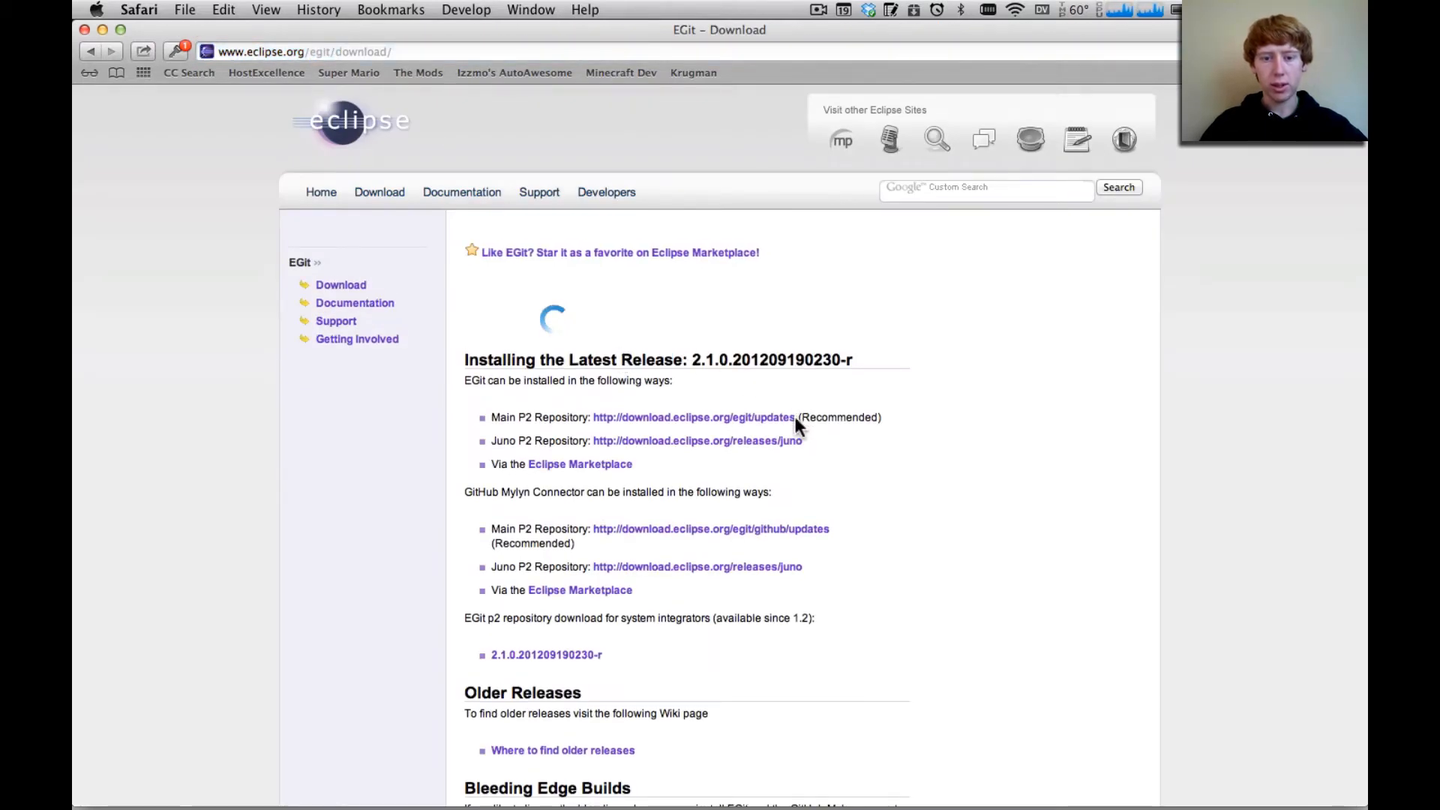
Copy the recommended Main P2 Repository address for EGit and close the browser window
drag(795, 417, 593, 417)
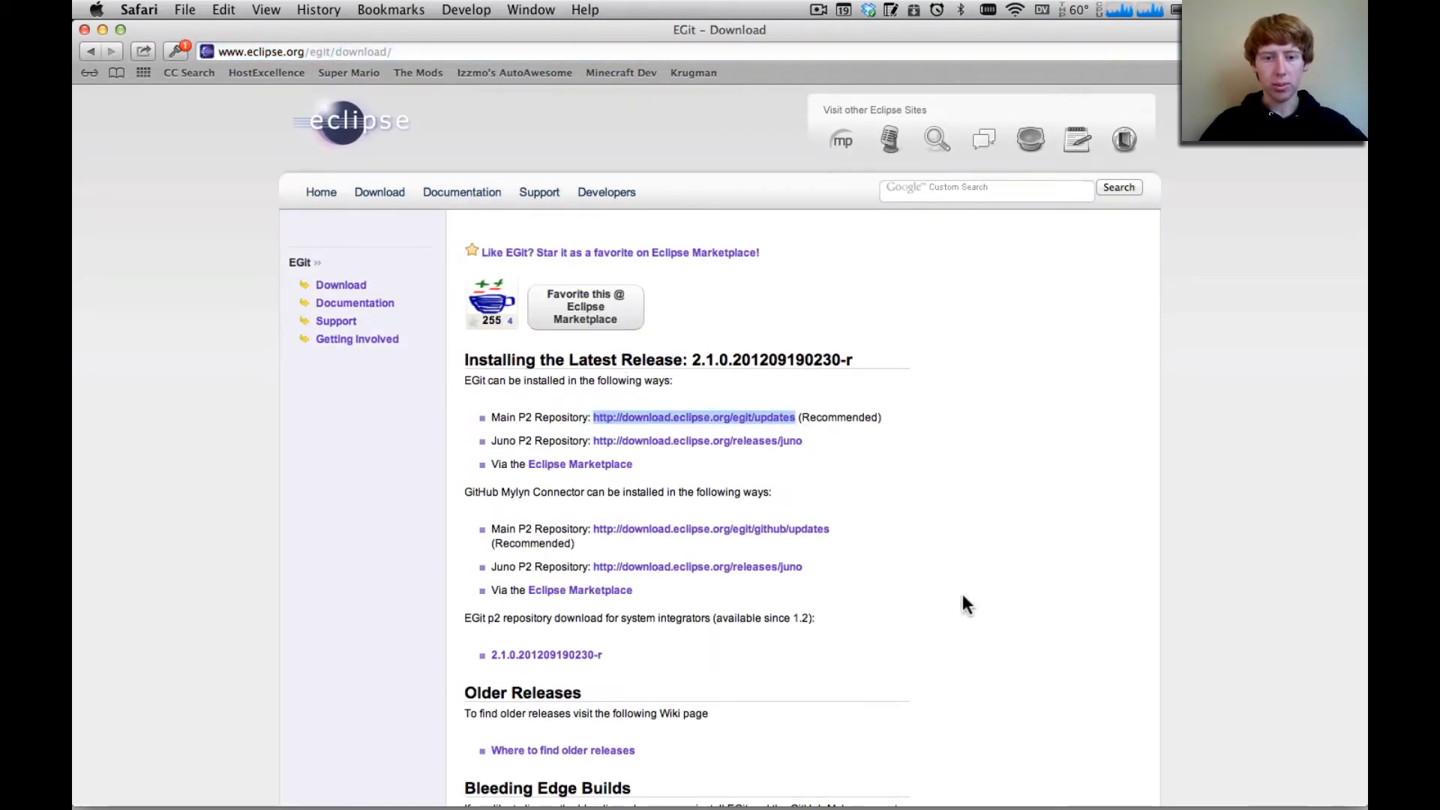
key(super+c)
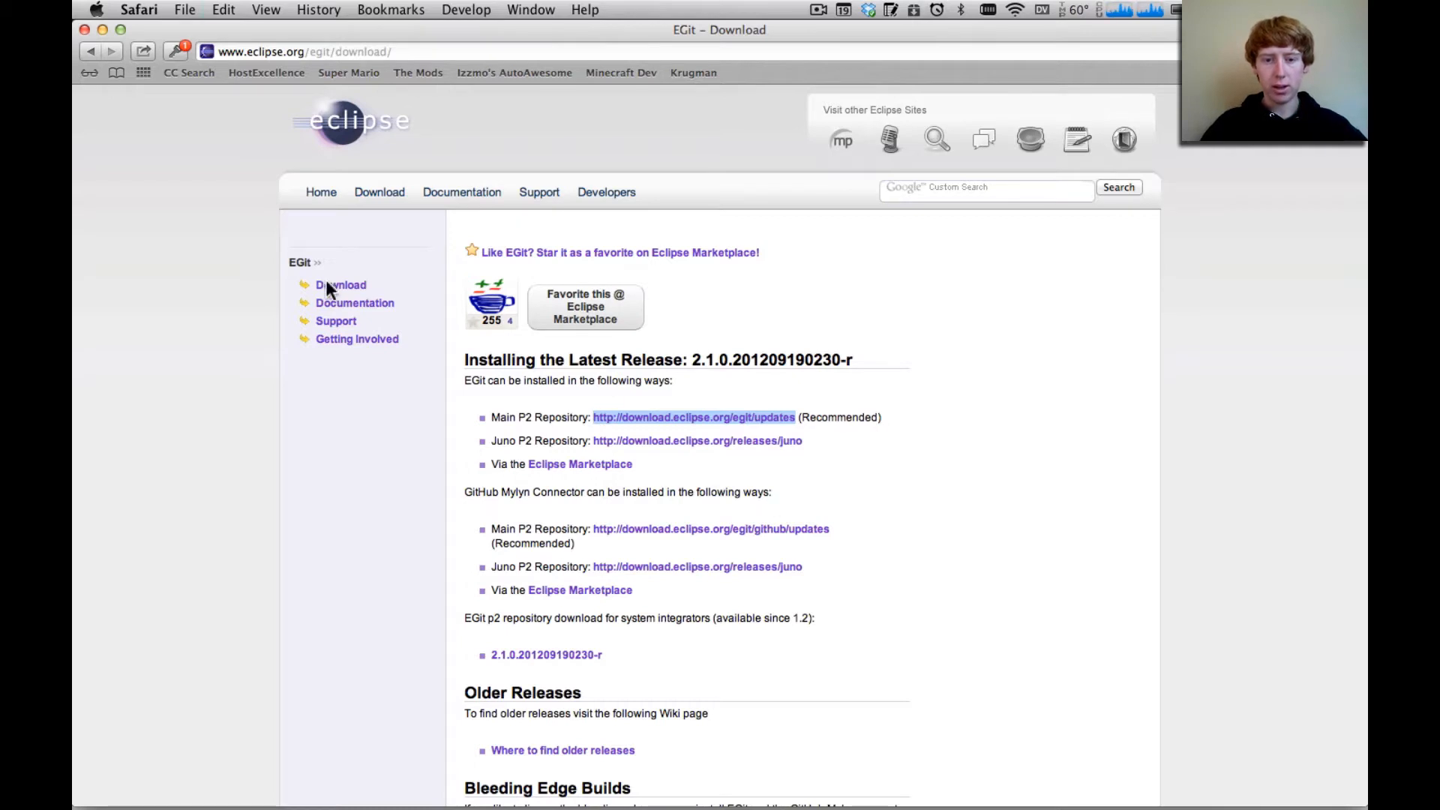
click(84, 29)
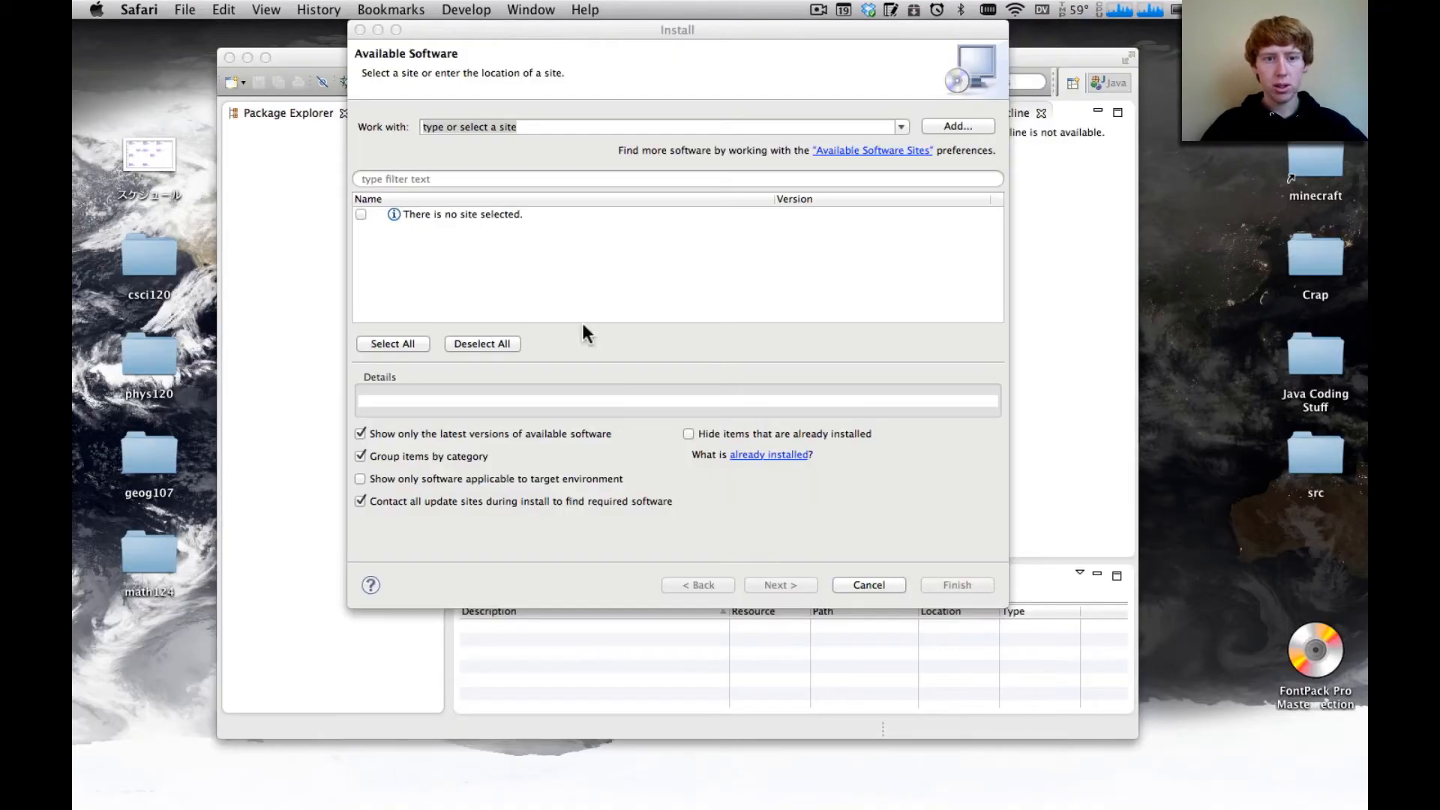
click(549, 128)
key(super+v)
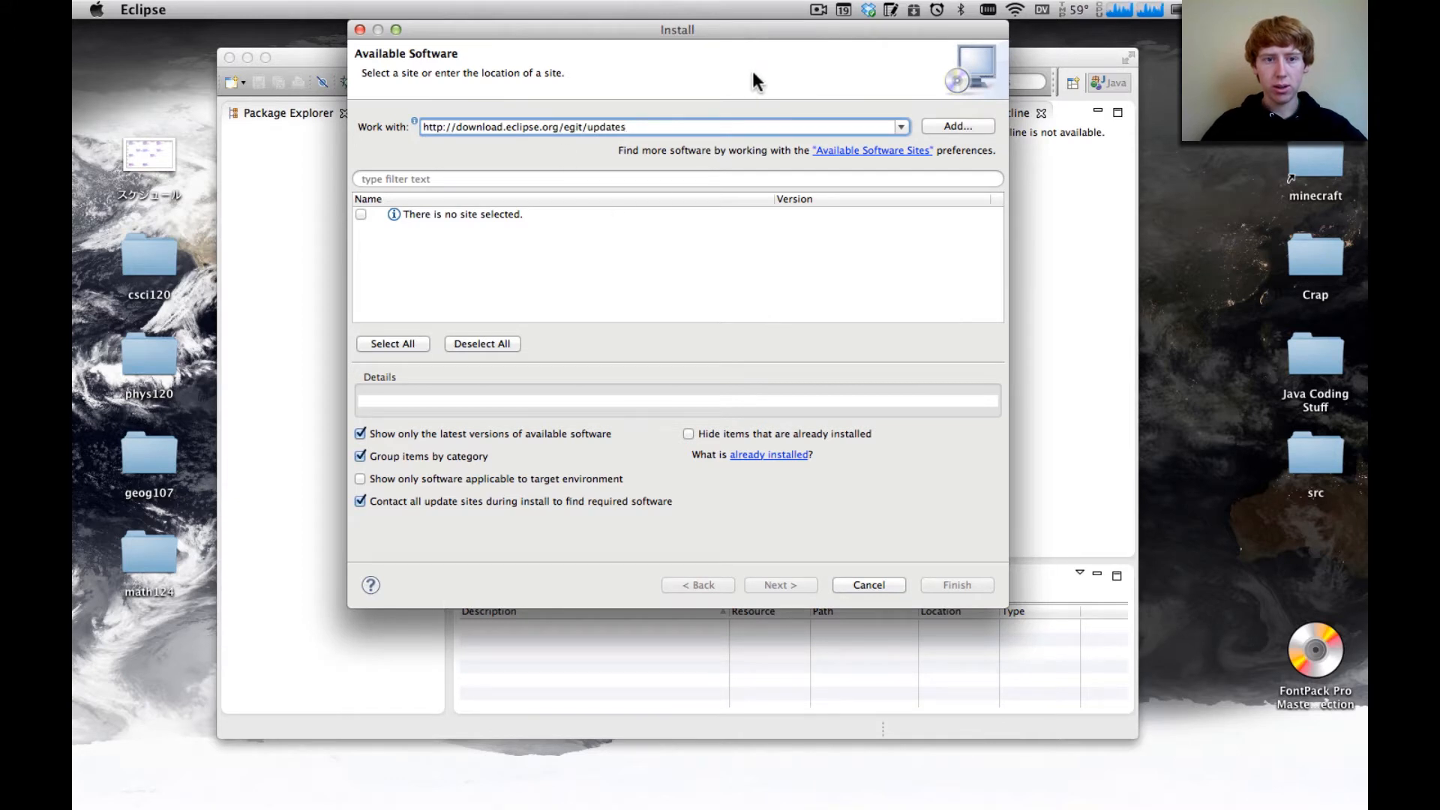
key(Return)
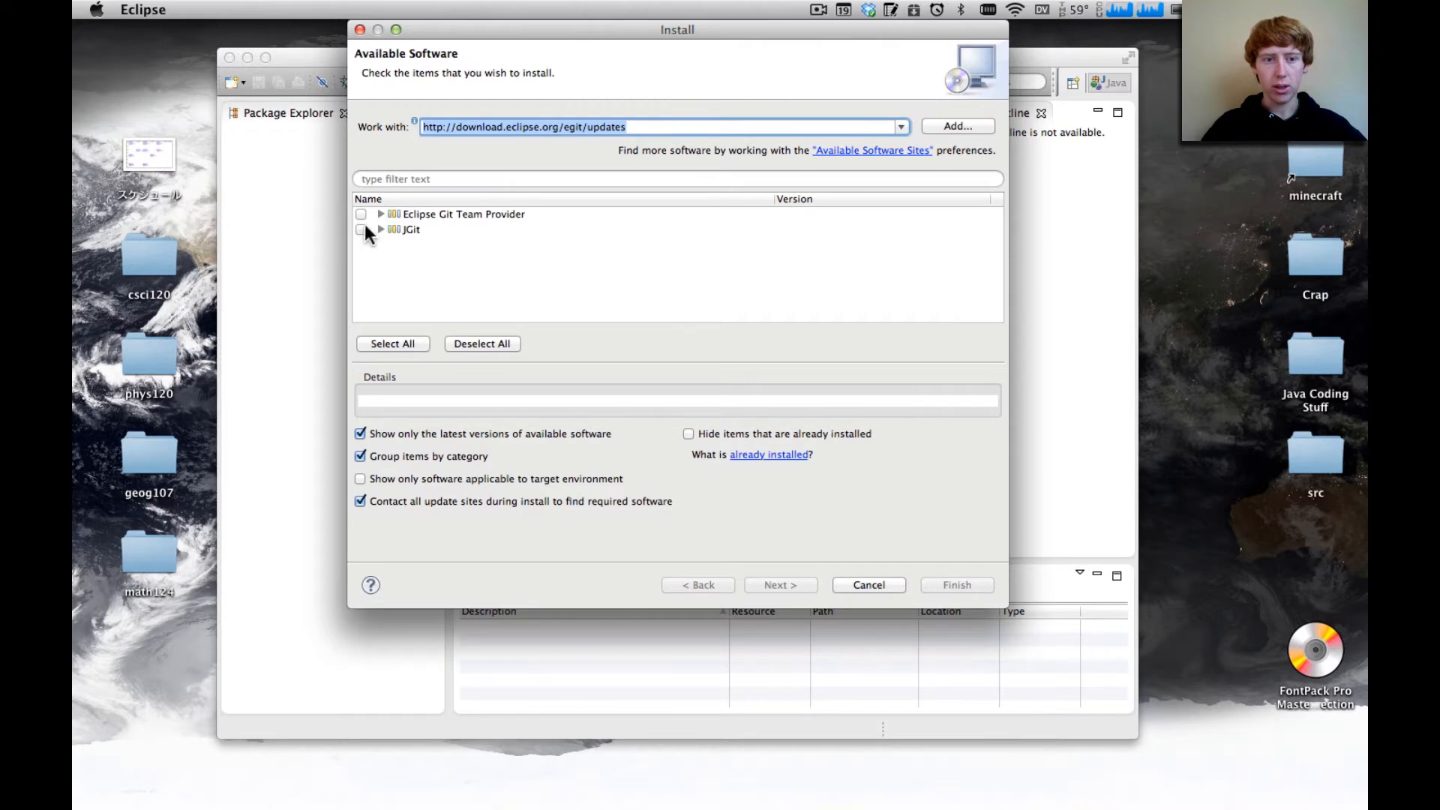
Select only Eclipse EGit under Eclipse Git Team Provider for installation and proceed to the install details
click(381, 213)
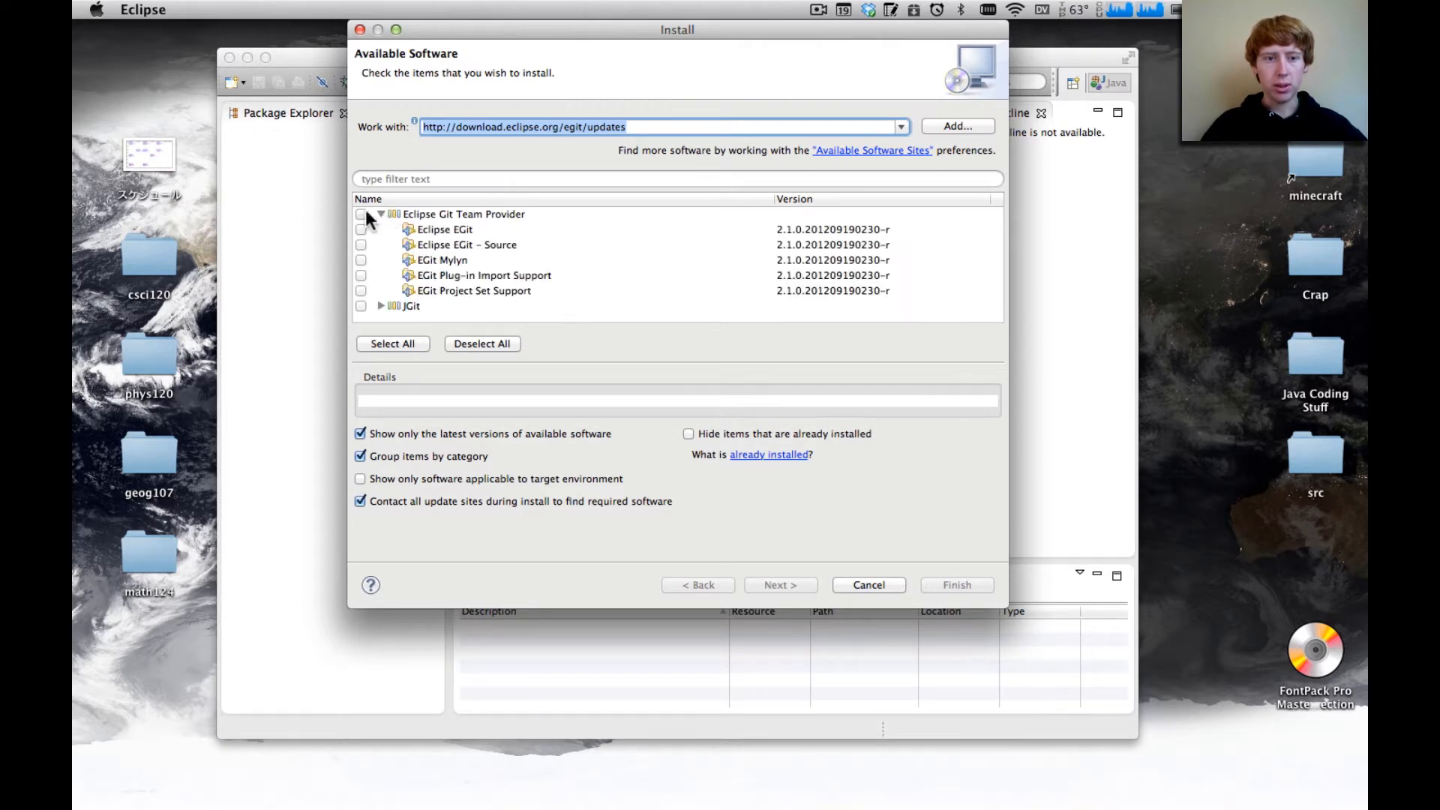
click(435, 232)
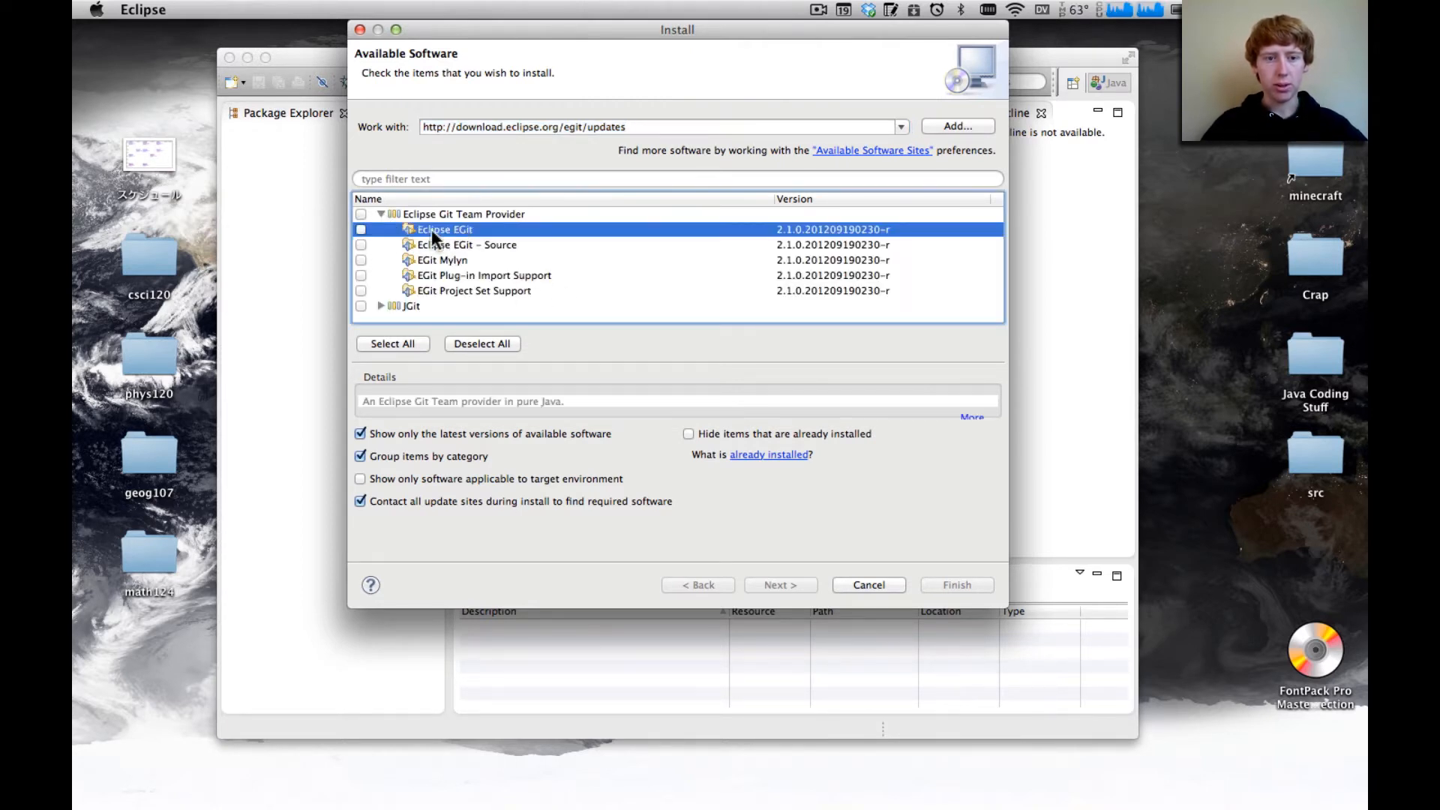
click(362, 230)
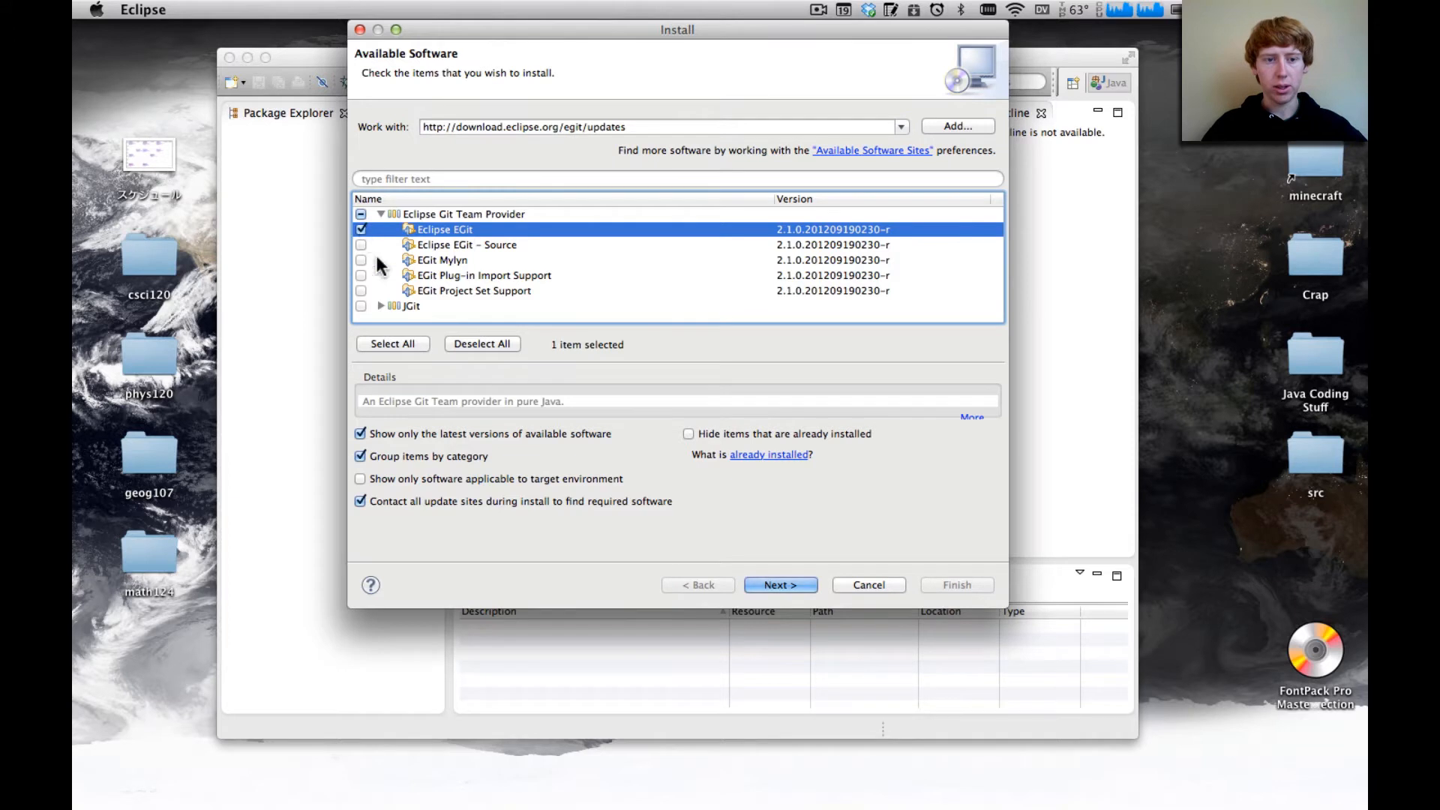
click(784, 588)
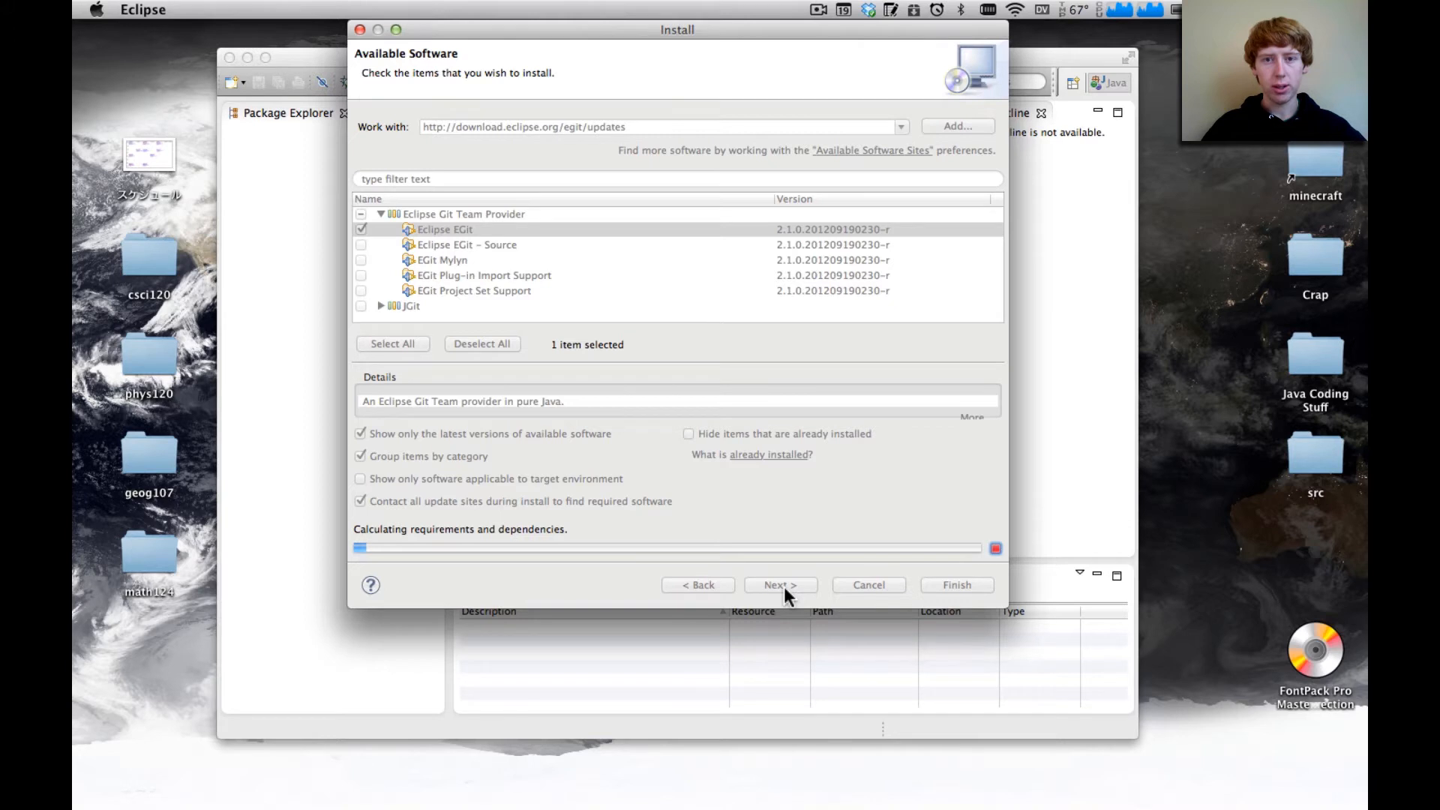
click(819, 10)
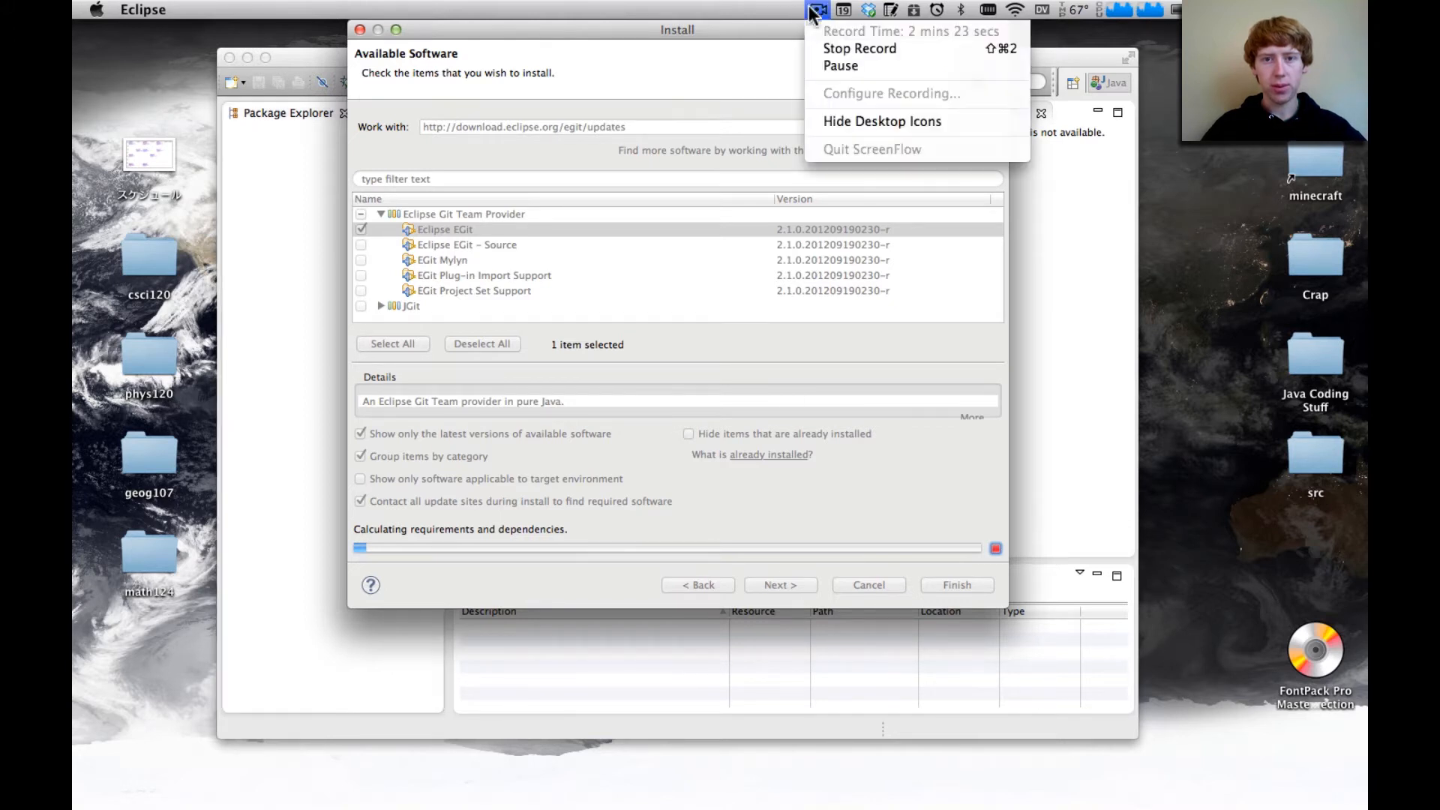
click(843, 60)
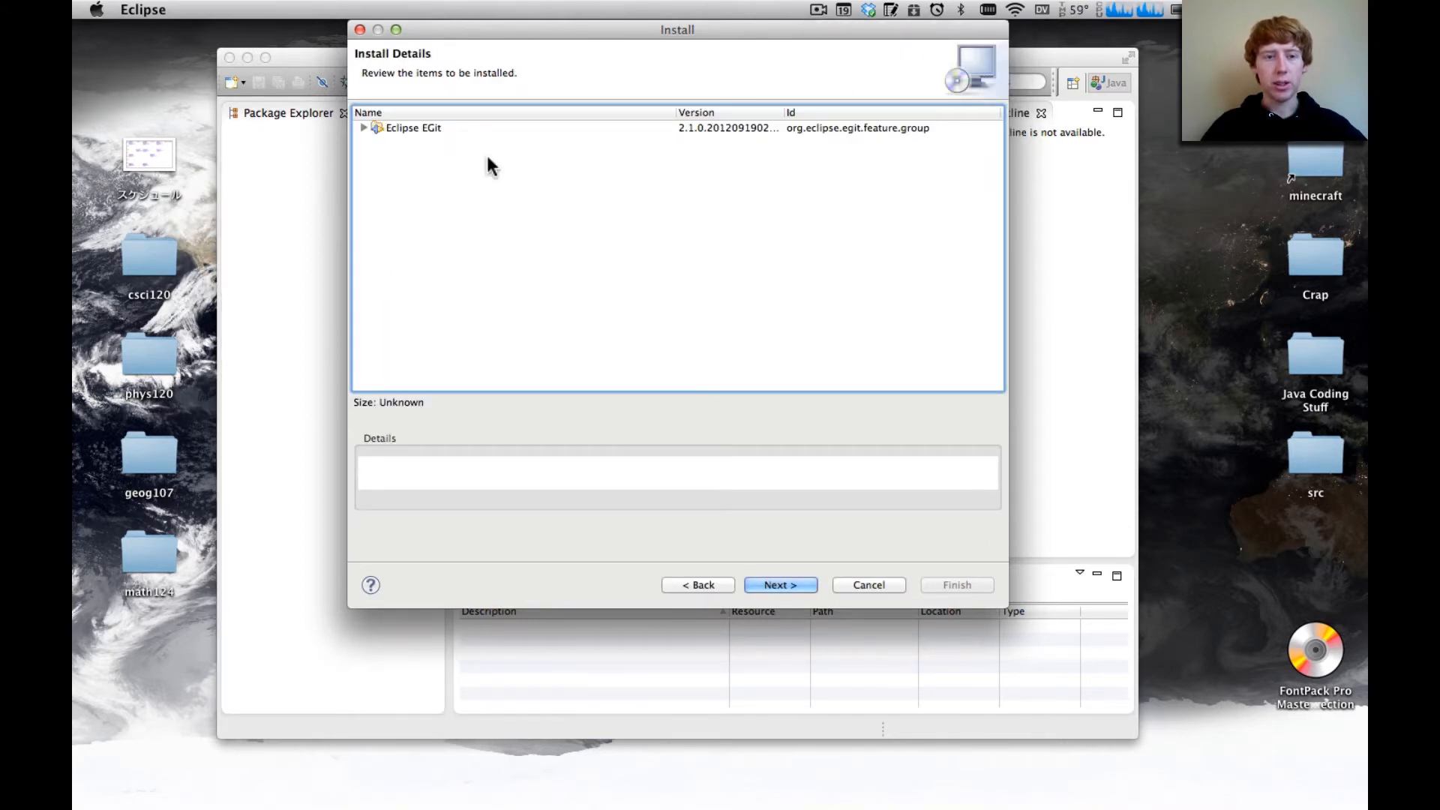
Review the components included under Eclipse EGit in the install details, including Eclipse JGit
click(364, 128)
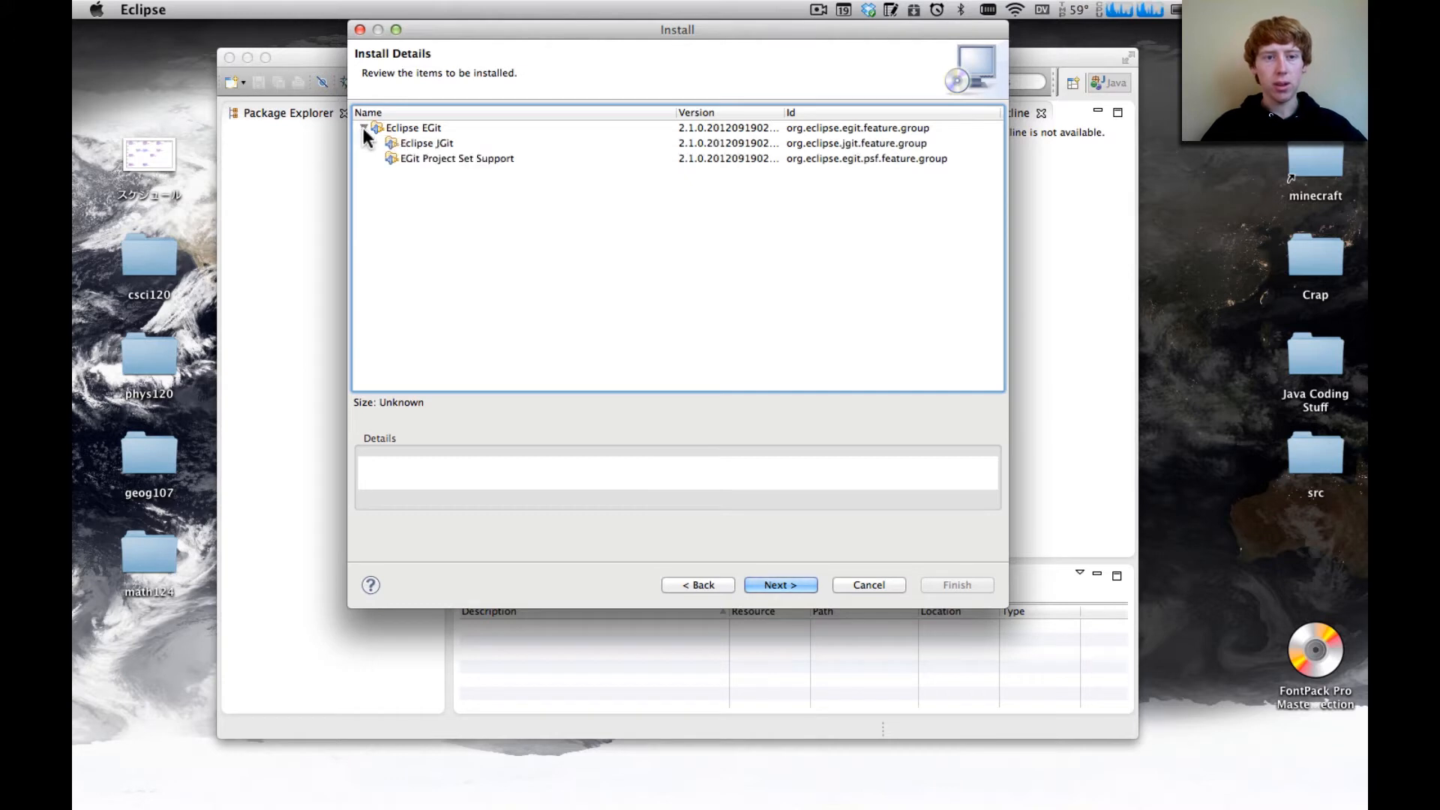
click(429, 143)
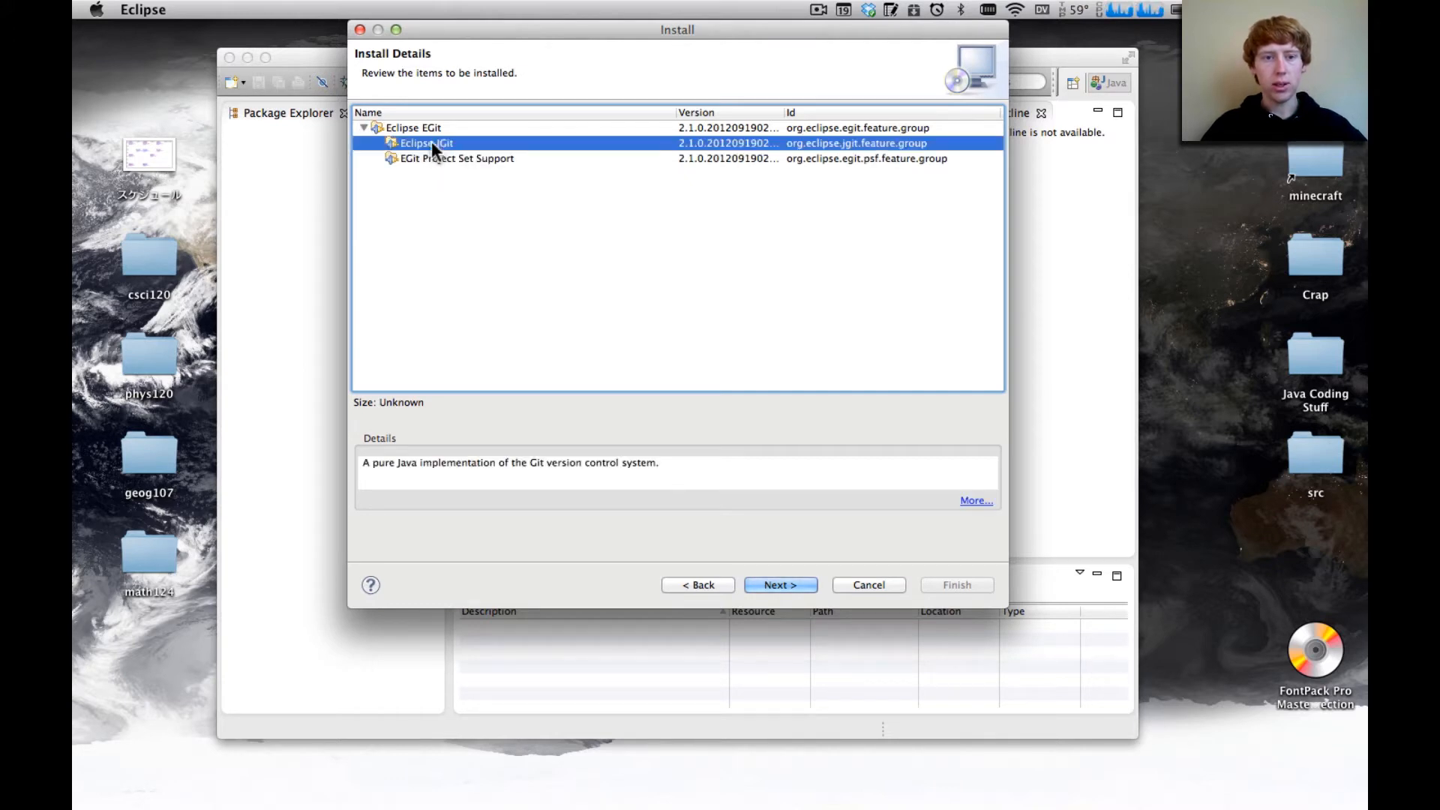
click(363, 128)
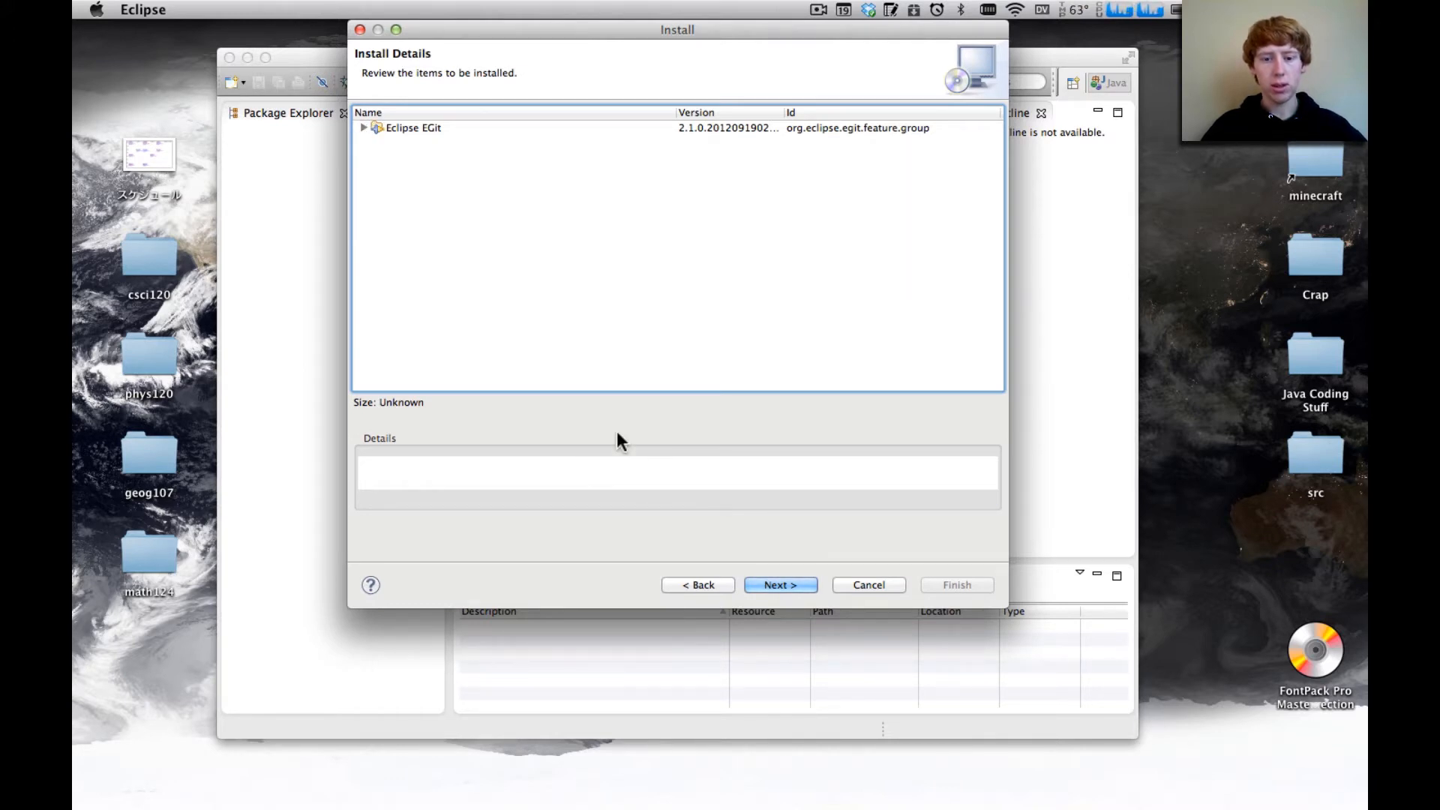
Accept the Eclipse Foundation Software User Agreement and start the EGit installation
click(780, 585)
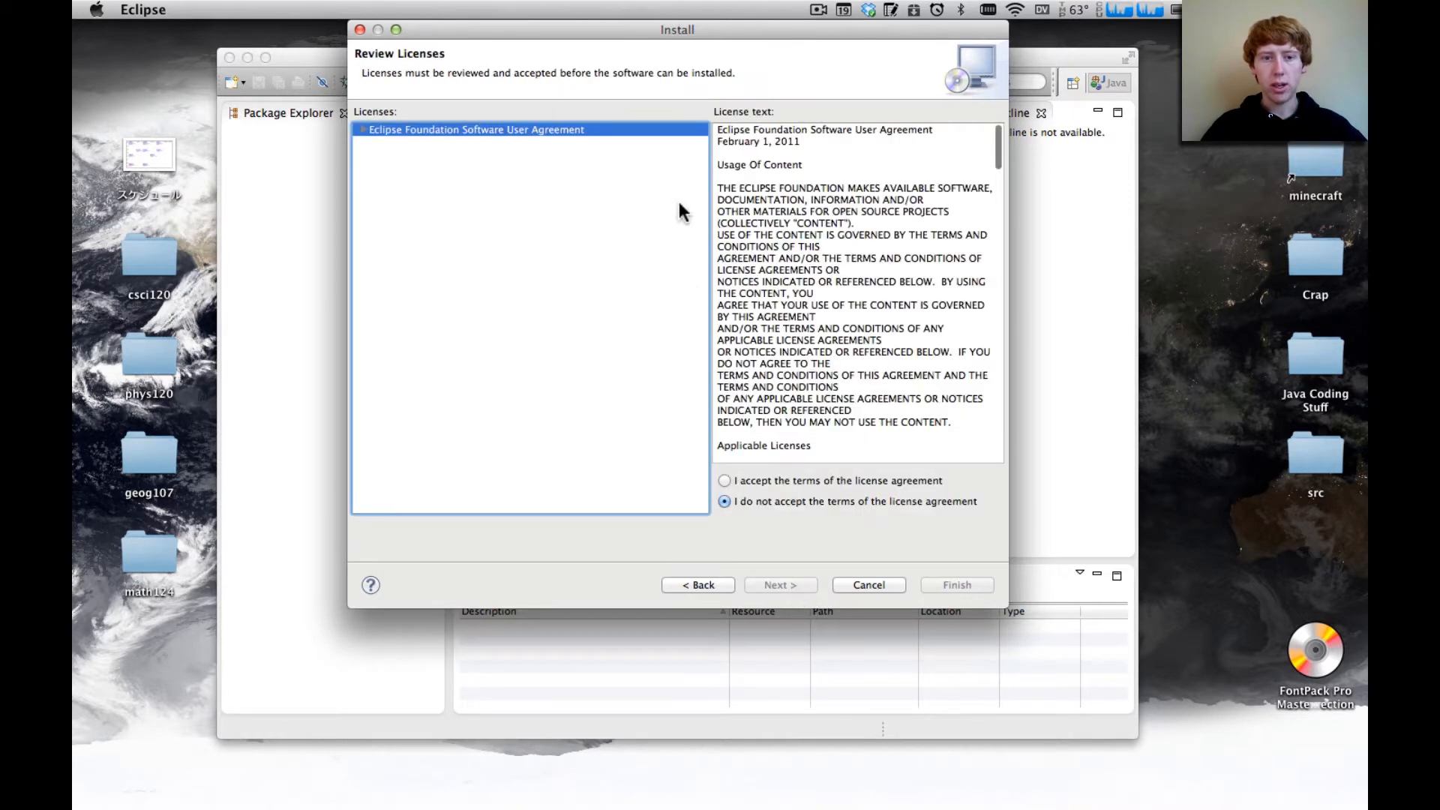
click(726, 480)
click(945, 585)
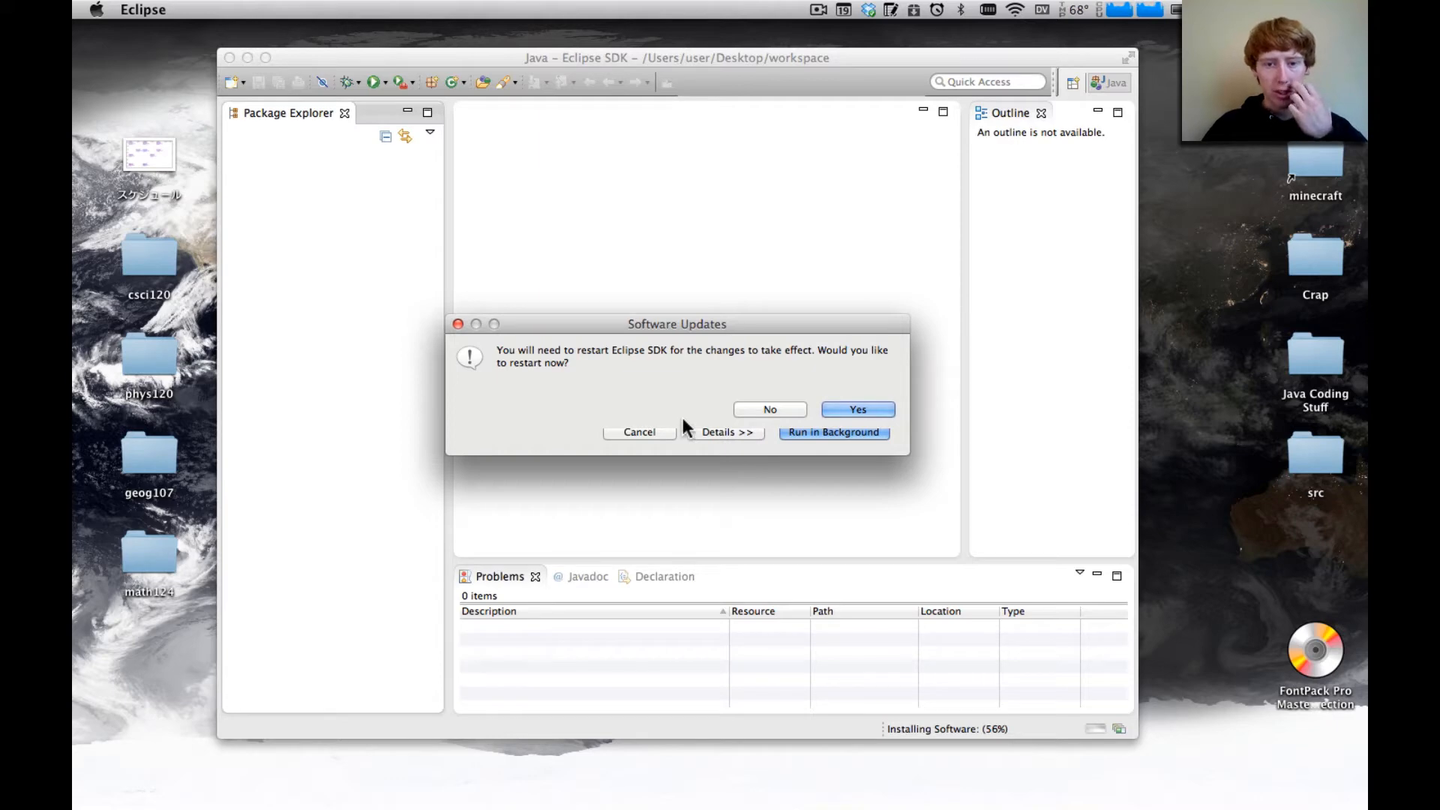
Restart Eclipse to apply the installed software, reopen the workspace and close the Welcome page
click(845, 410)
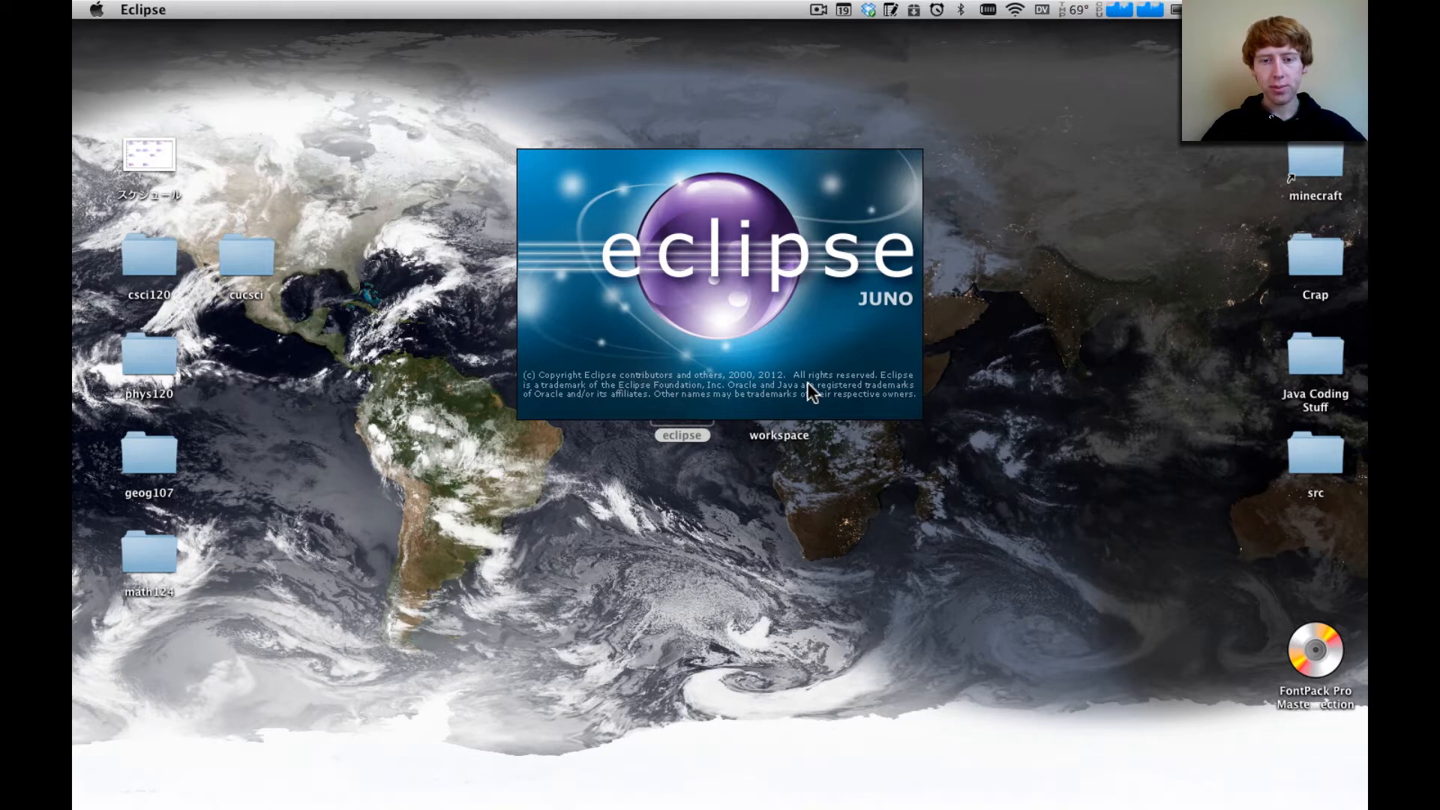
click(920, 465)
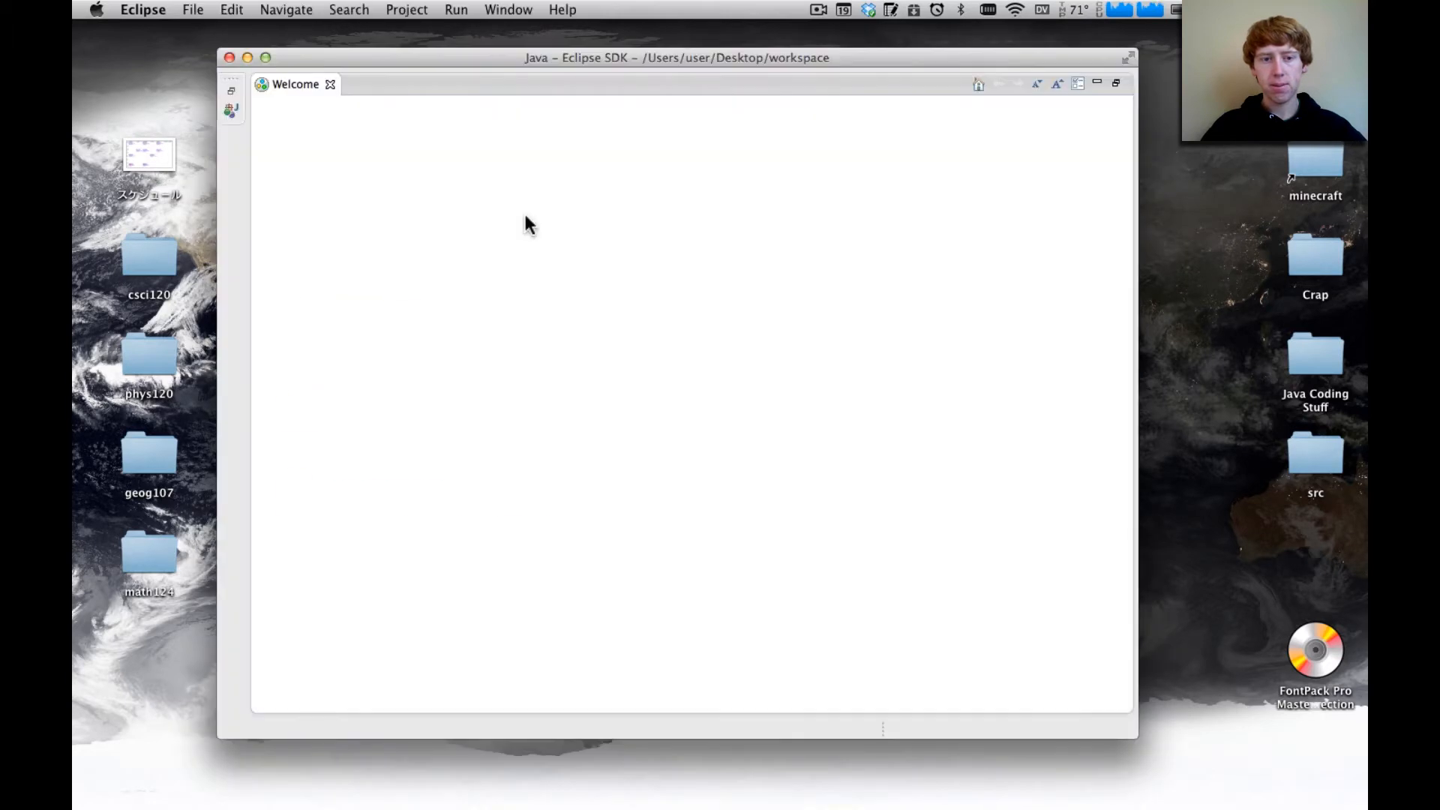
click(330, 84)
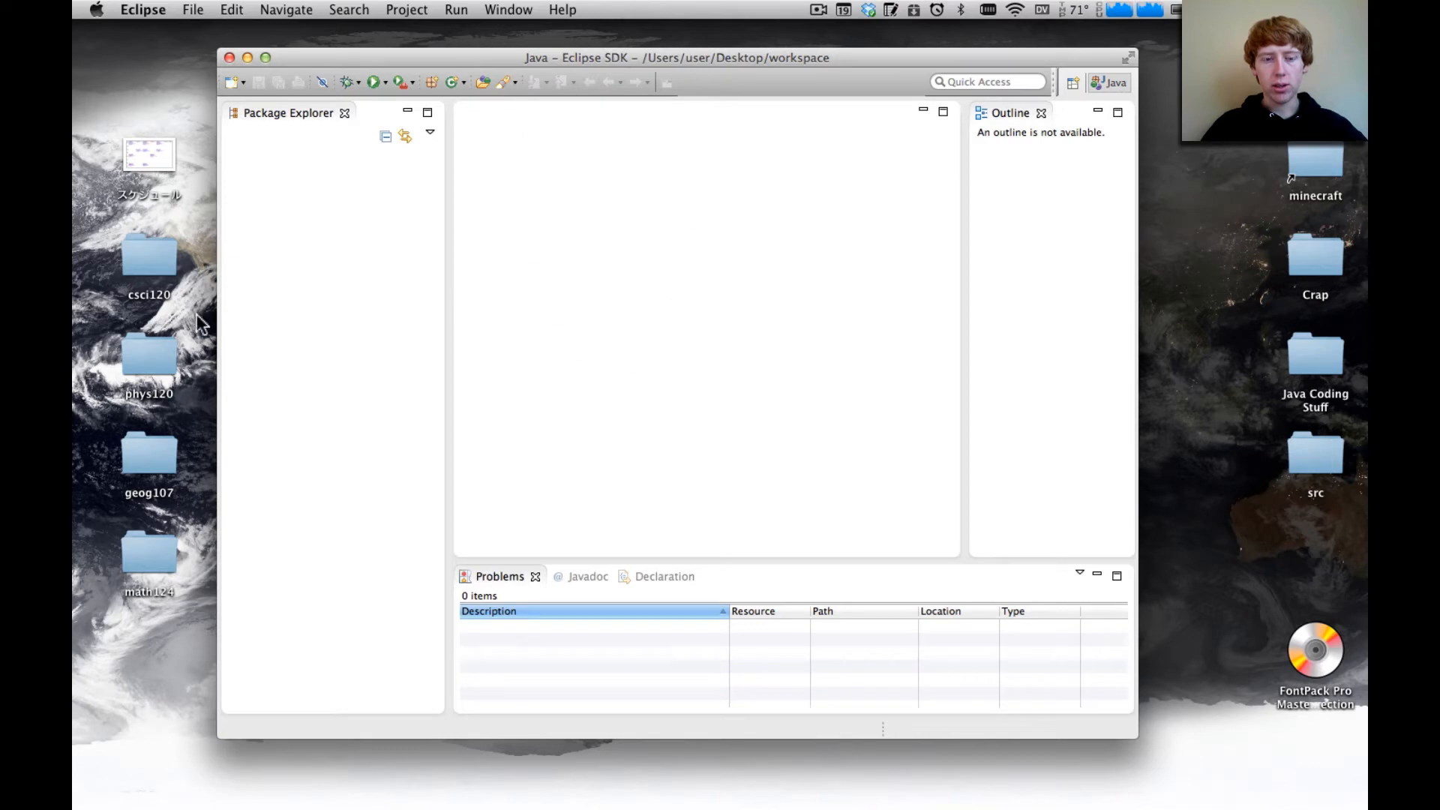
Show the Git Repositories view, dismiss the Git location warning and dock the view below the Package Explorer
click(455, 10)
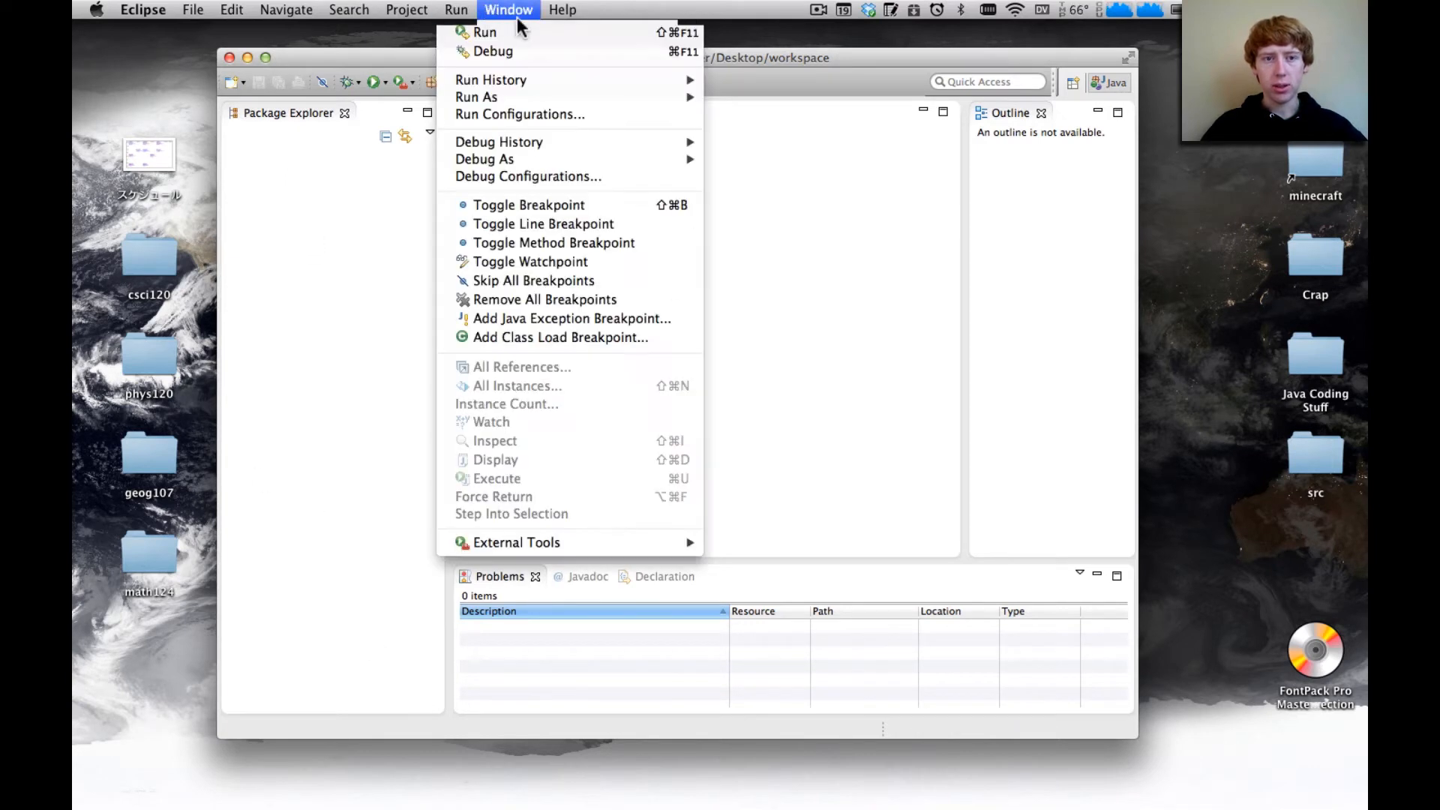
mouse_move(538, 156)
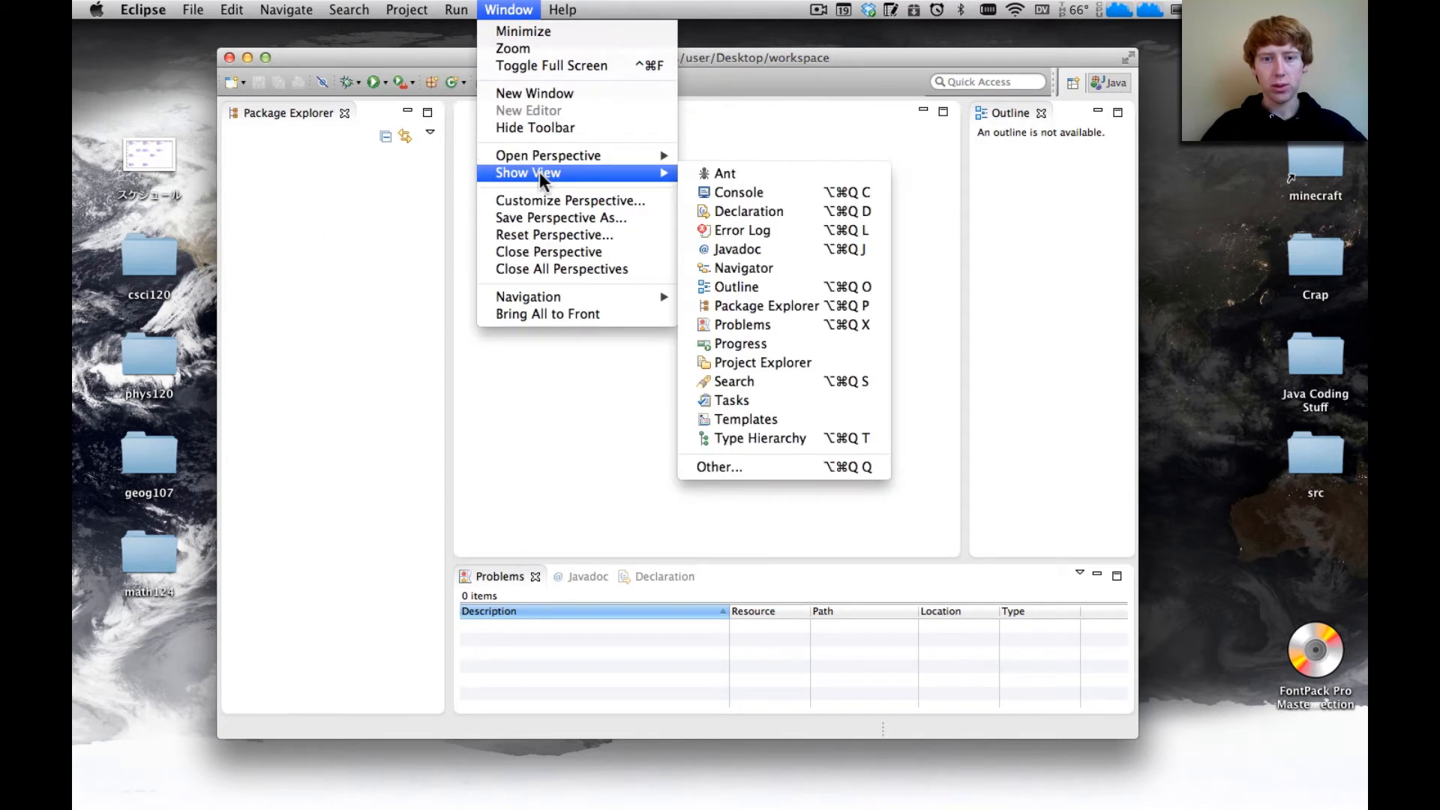
click(858, 468)
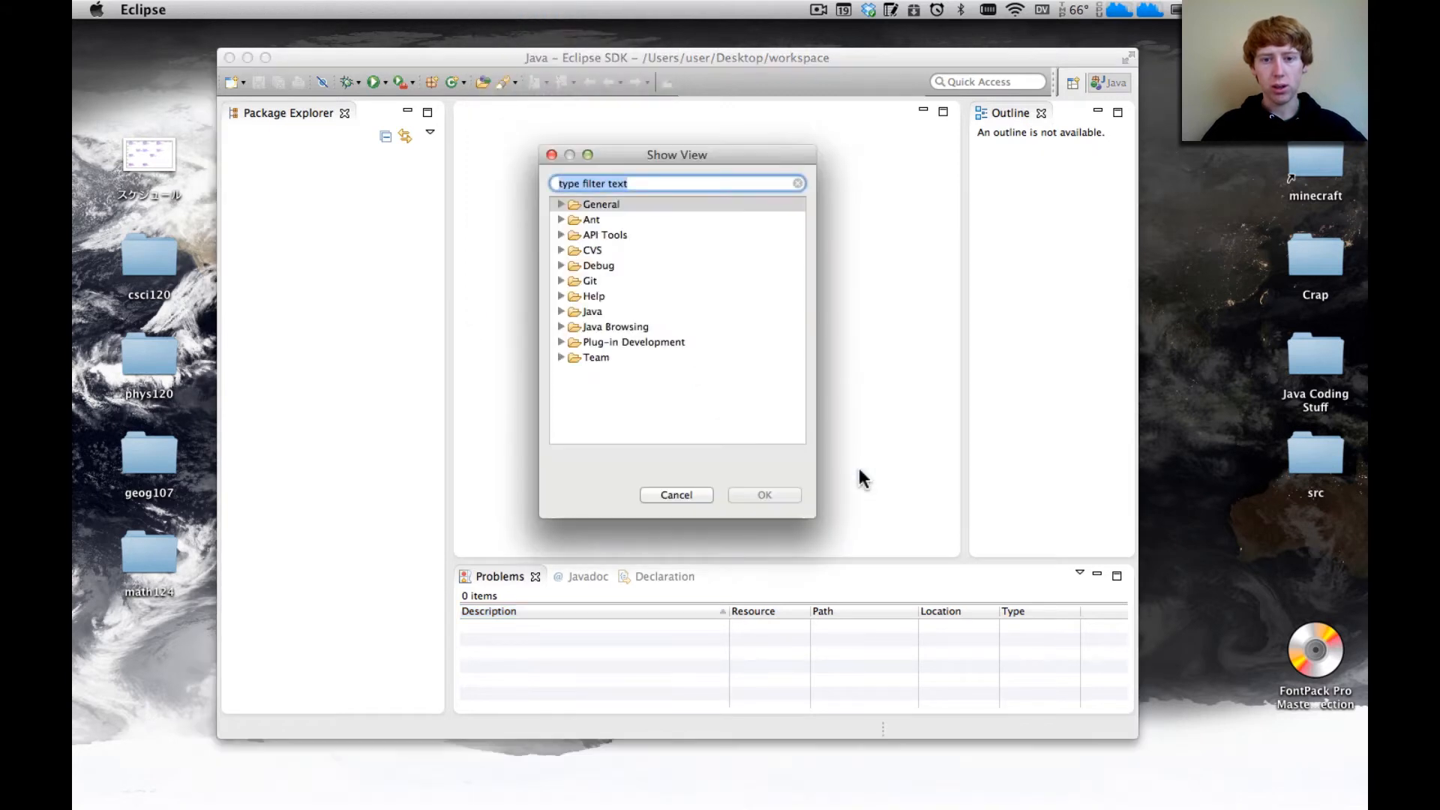
click(561, 281)
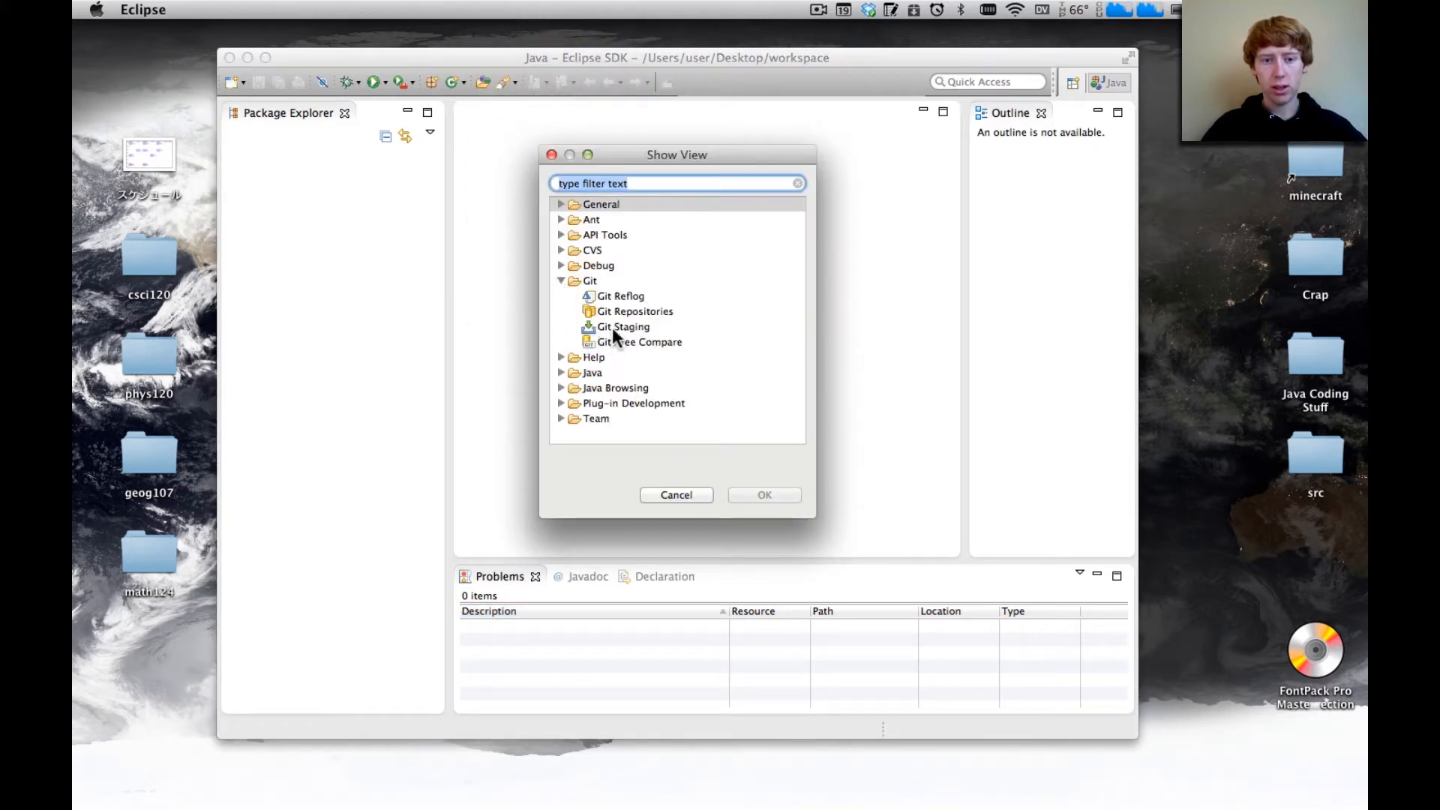
click(621, 312)
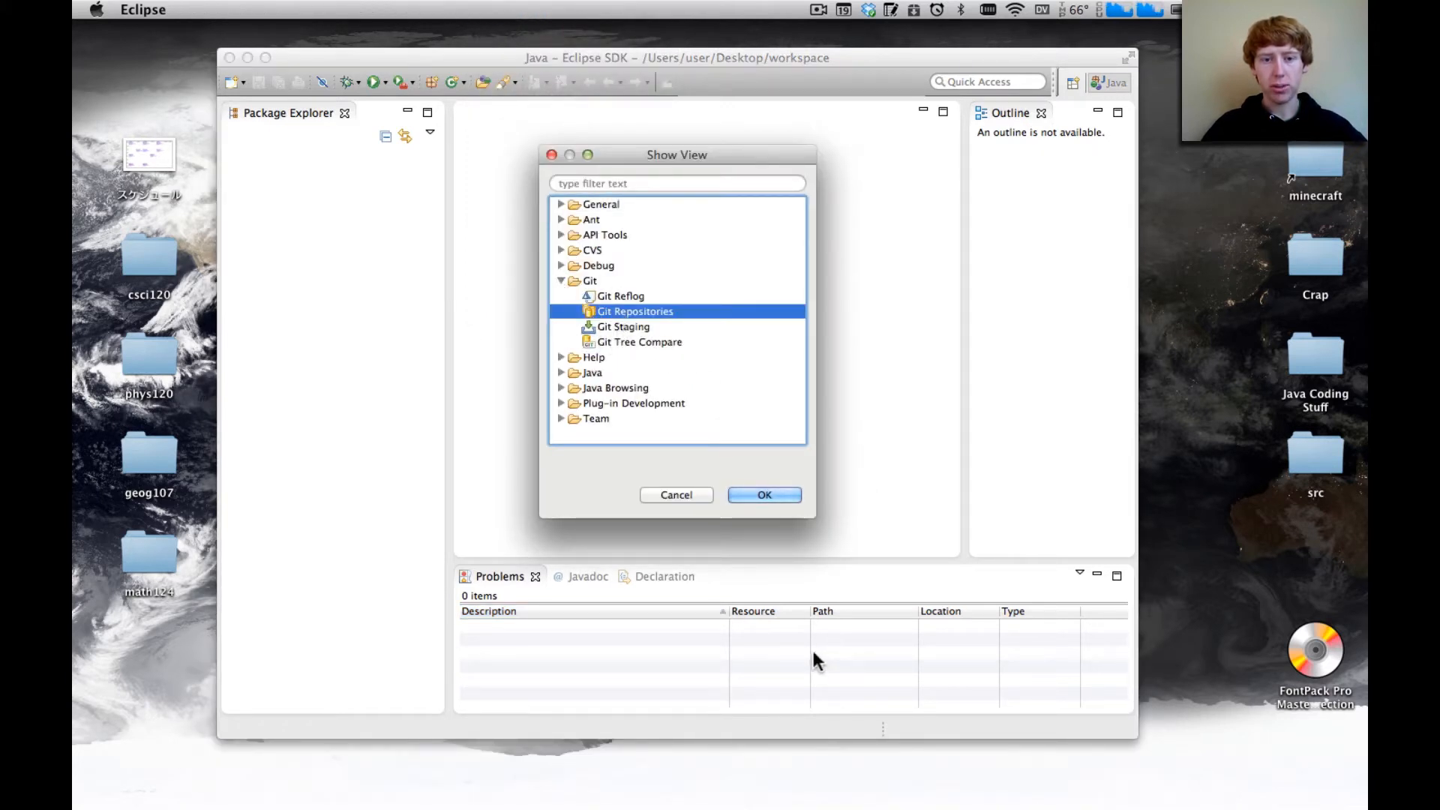
scroll(639, 268, up, 1)
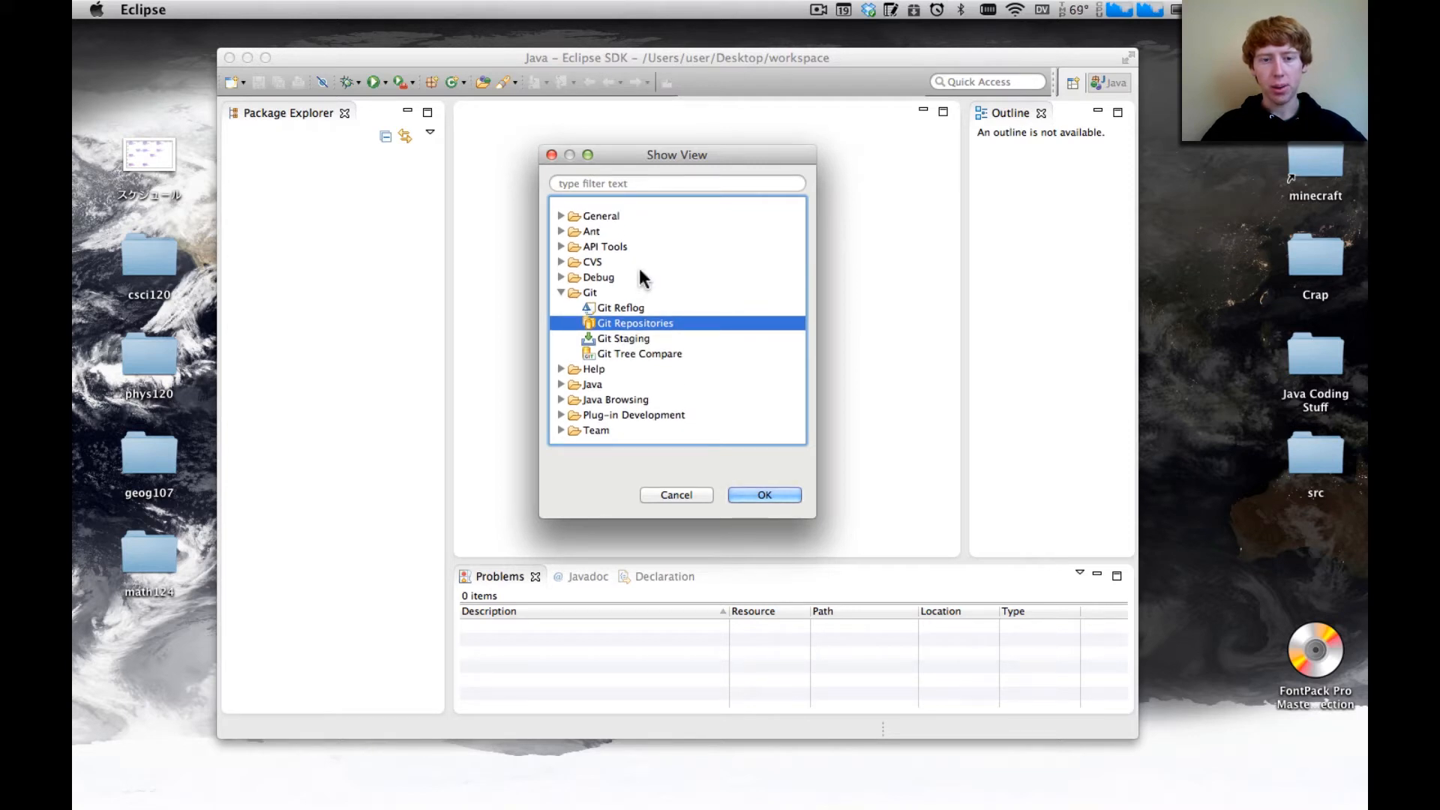
scroll(639, 277, down, 1)
scroll(639, 277, up, 1)
click(766, 495)
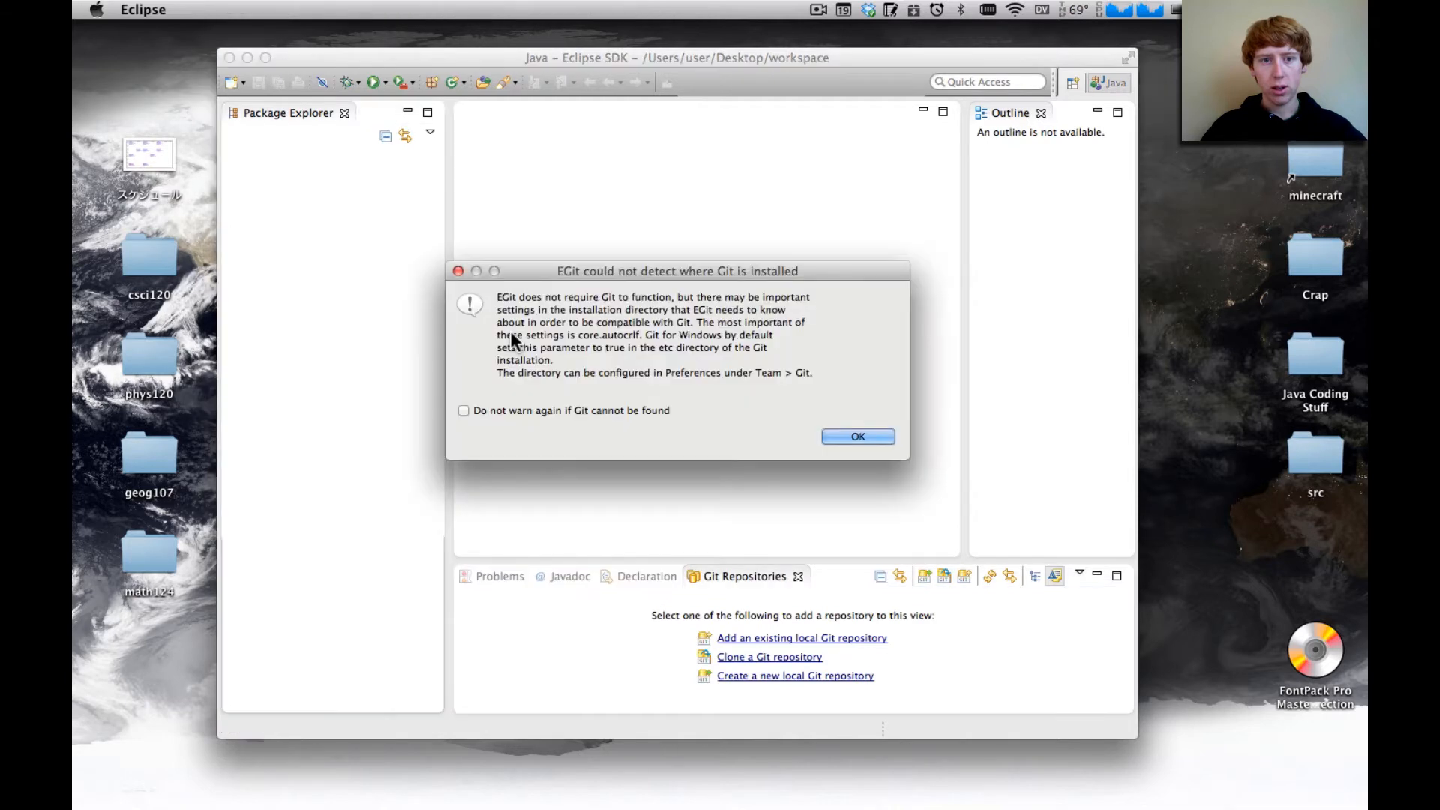
click(860, 438)
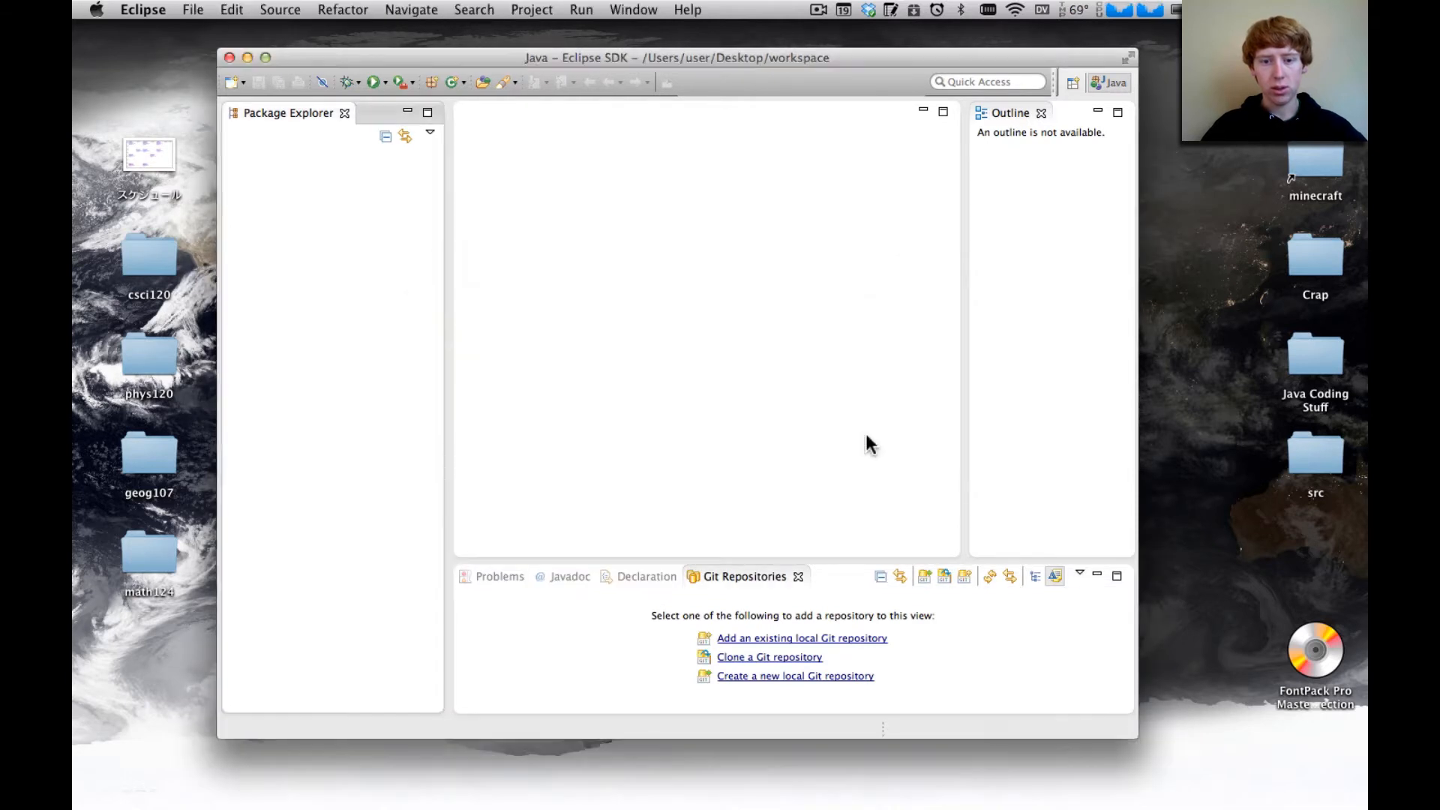
drag(270, 569, 322, 655)
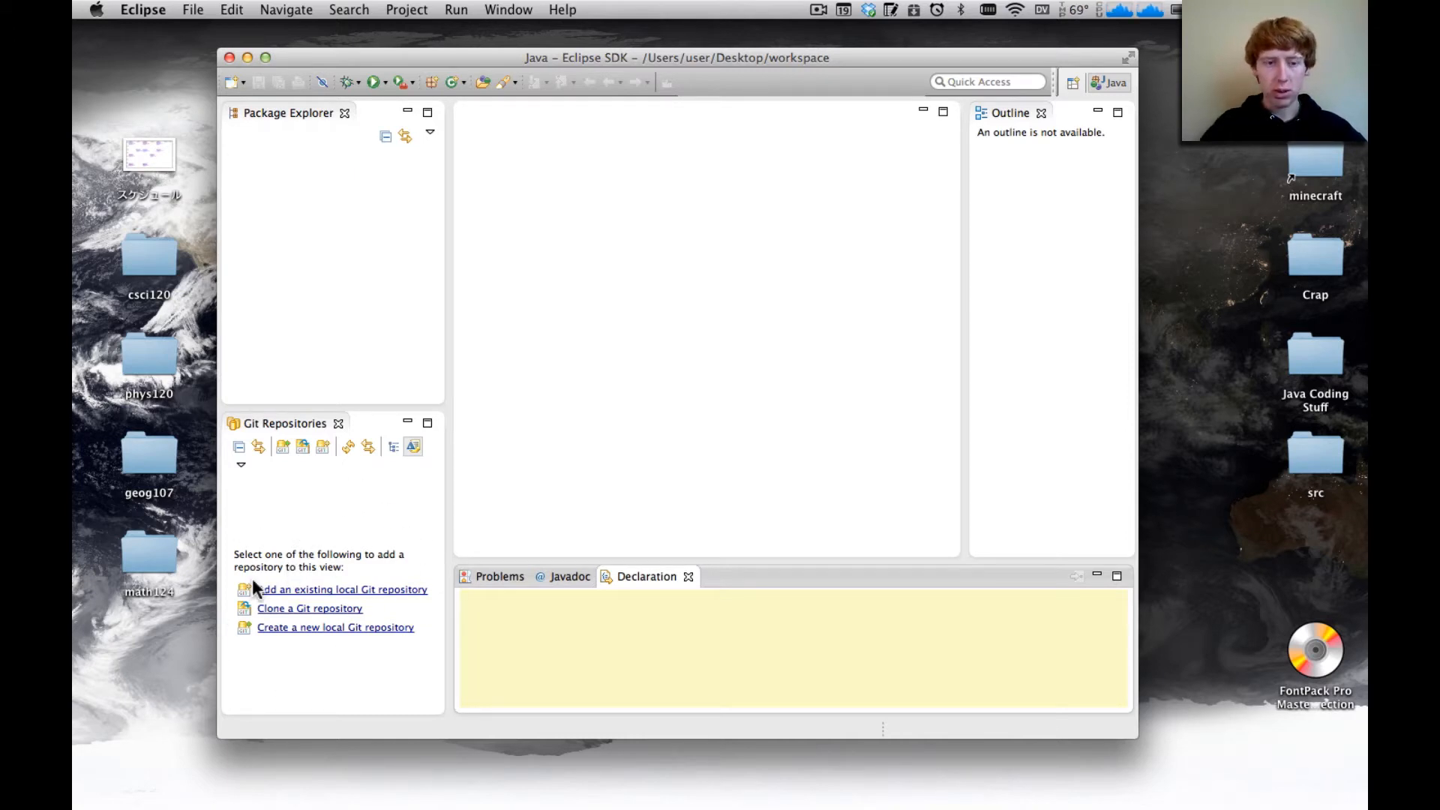
mouse_move(398, 780)
right_click(448, 776)
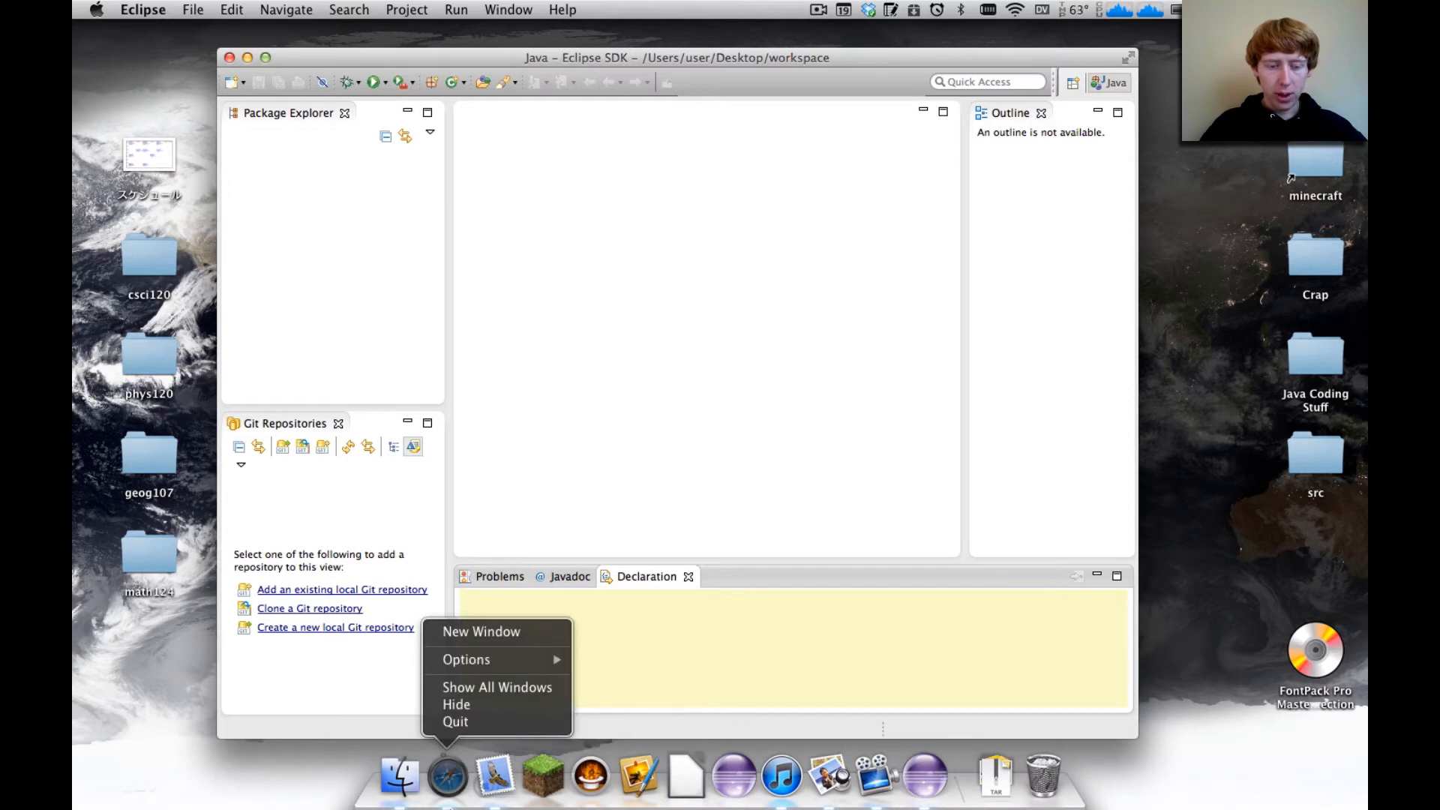
click(360, 652)
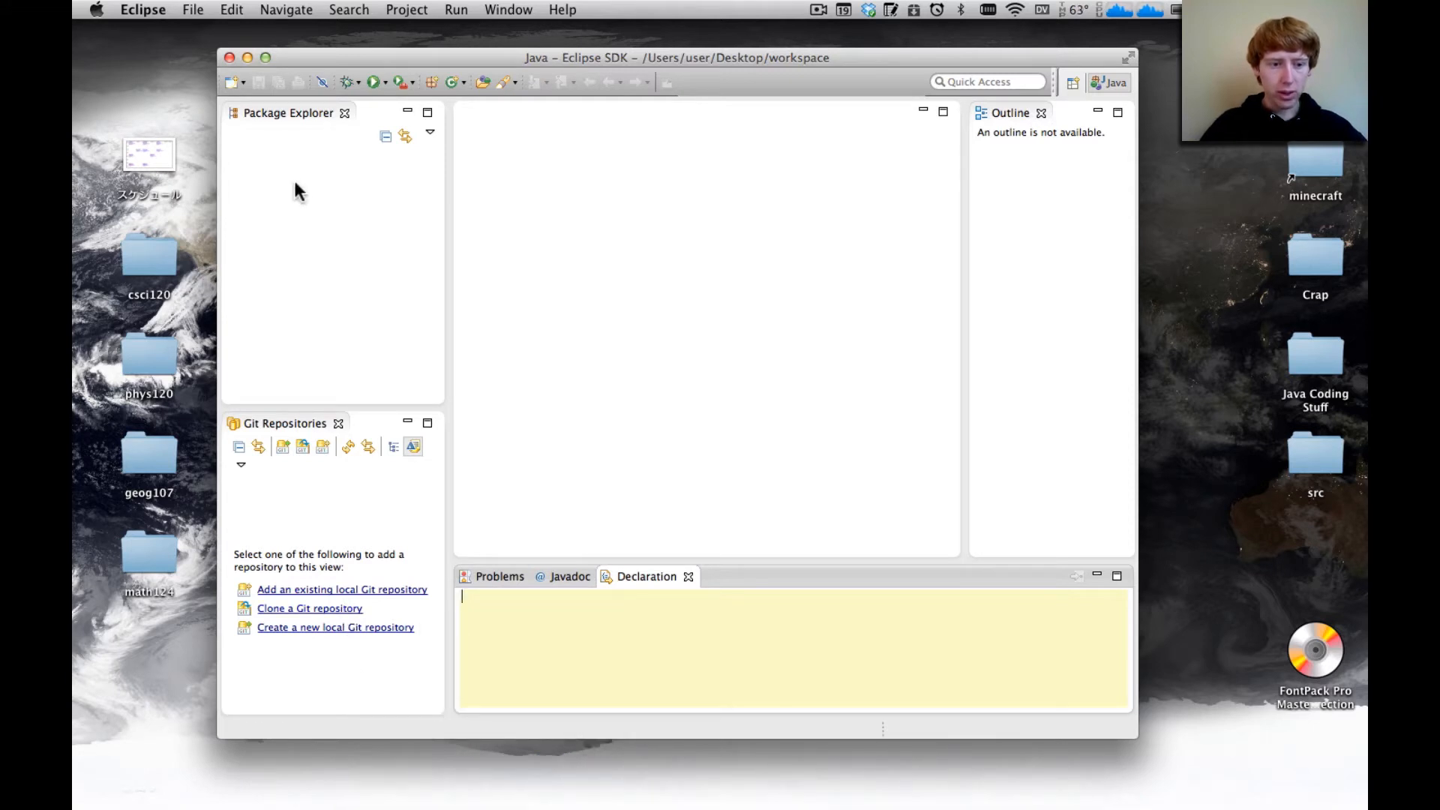
click(330, 289)
Open the Git Configuration page in the Team preferences and check the email and name entries in the user settings
click(234, 10)
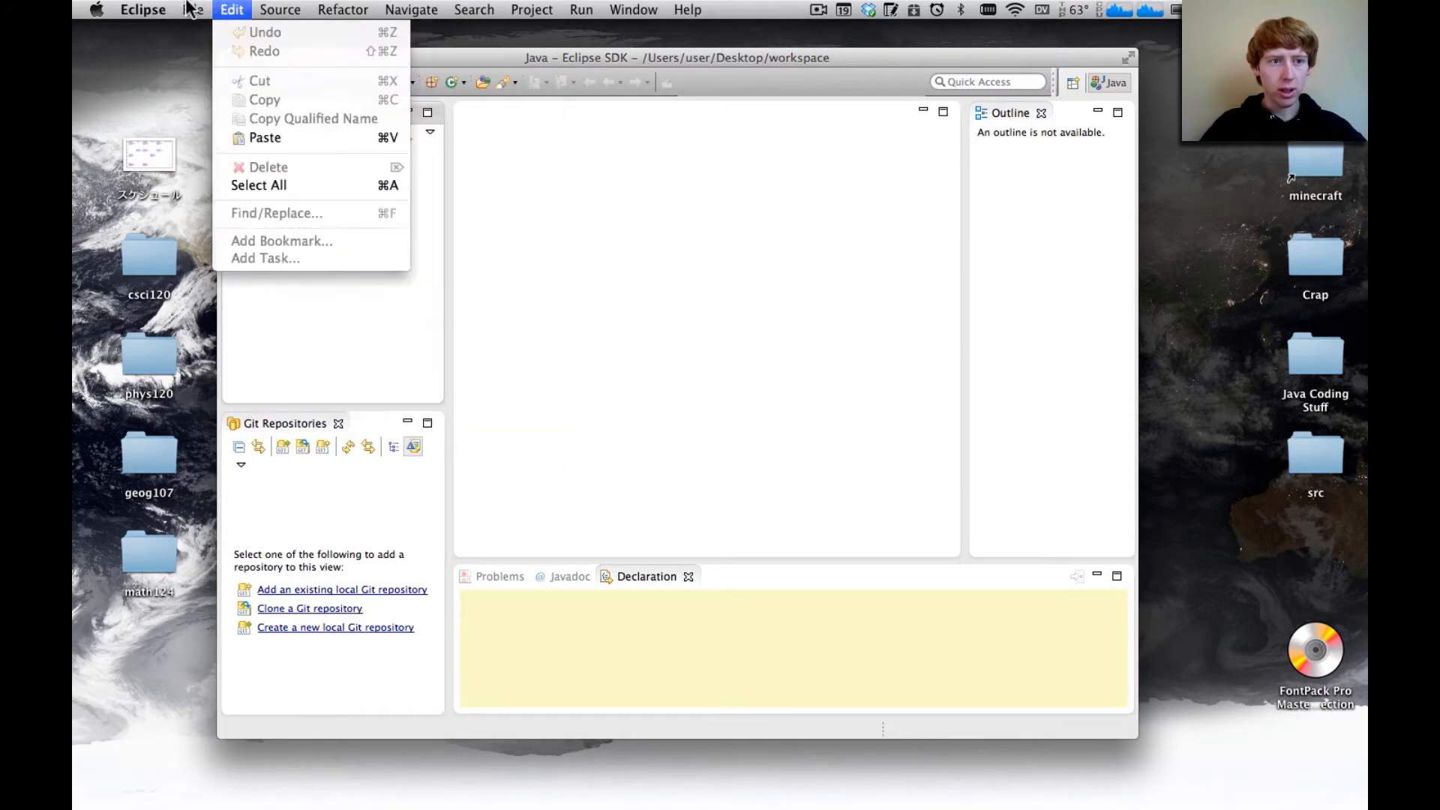
mouse_move(191, 9)
mouse_move(142, 9)
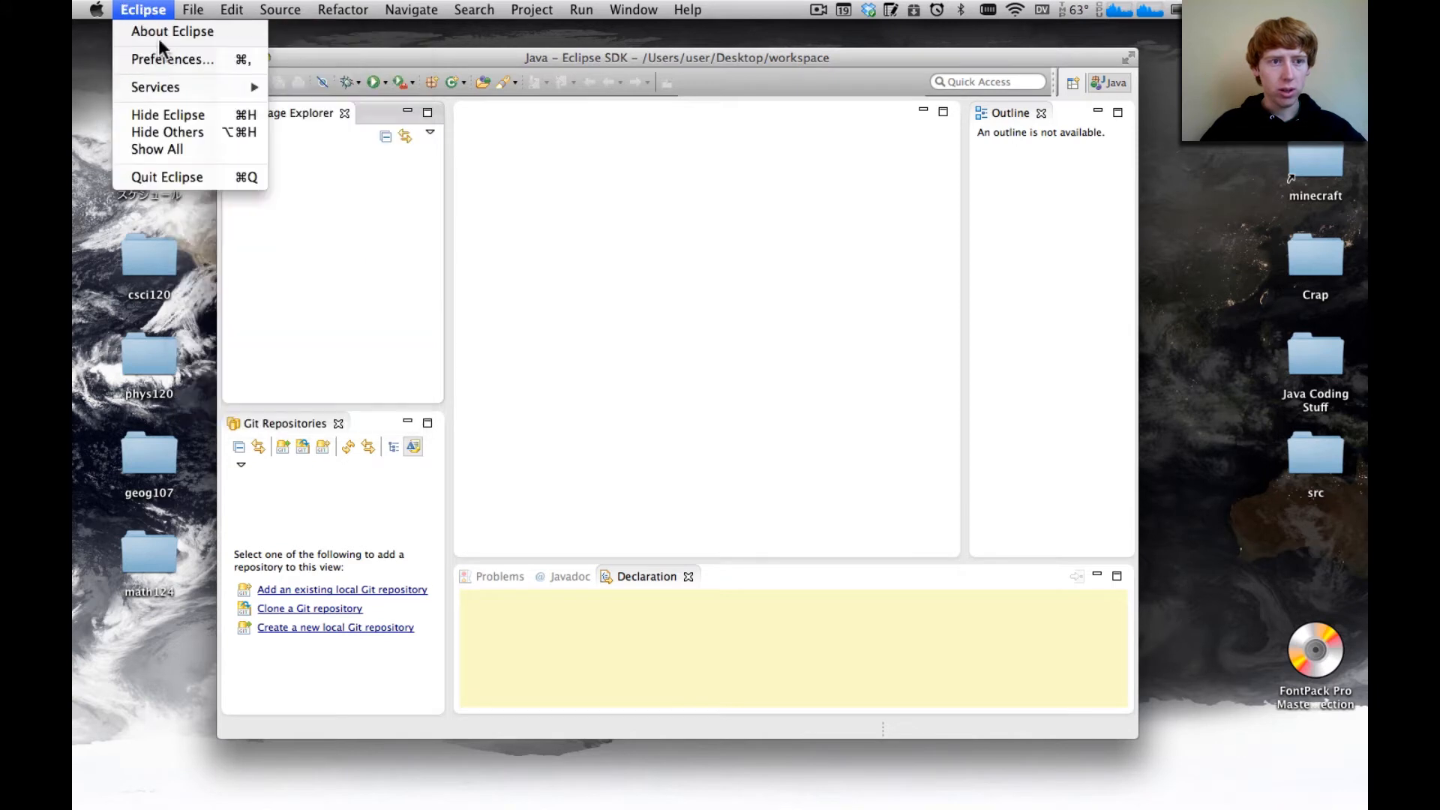
click(171, 60)
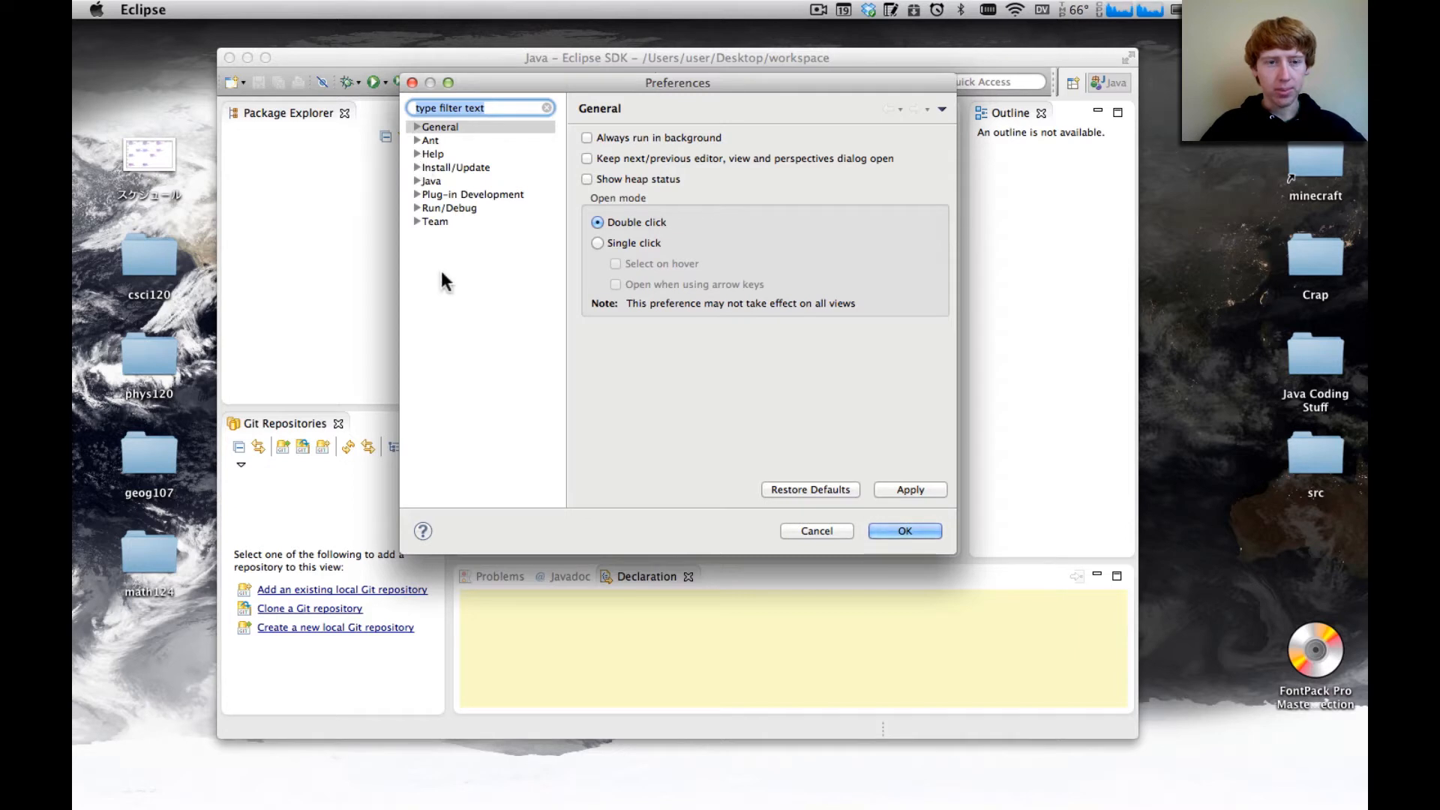
click(417, 221)
click(430, 261)
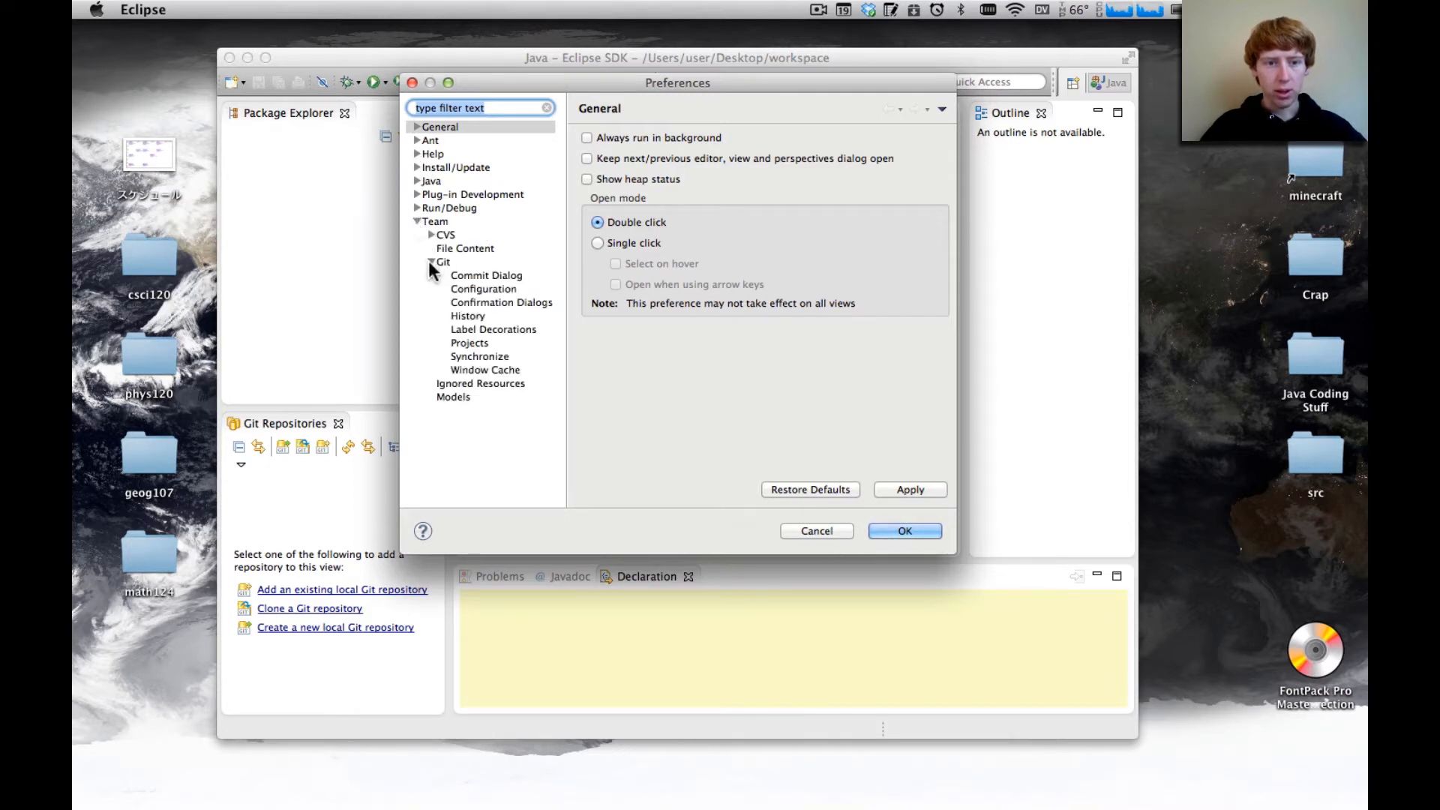
click(469, 275)
key(Down)
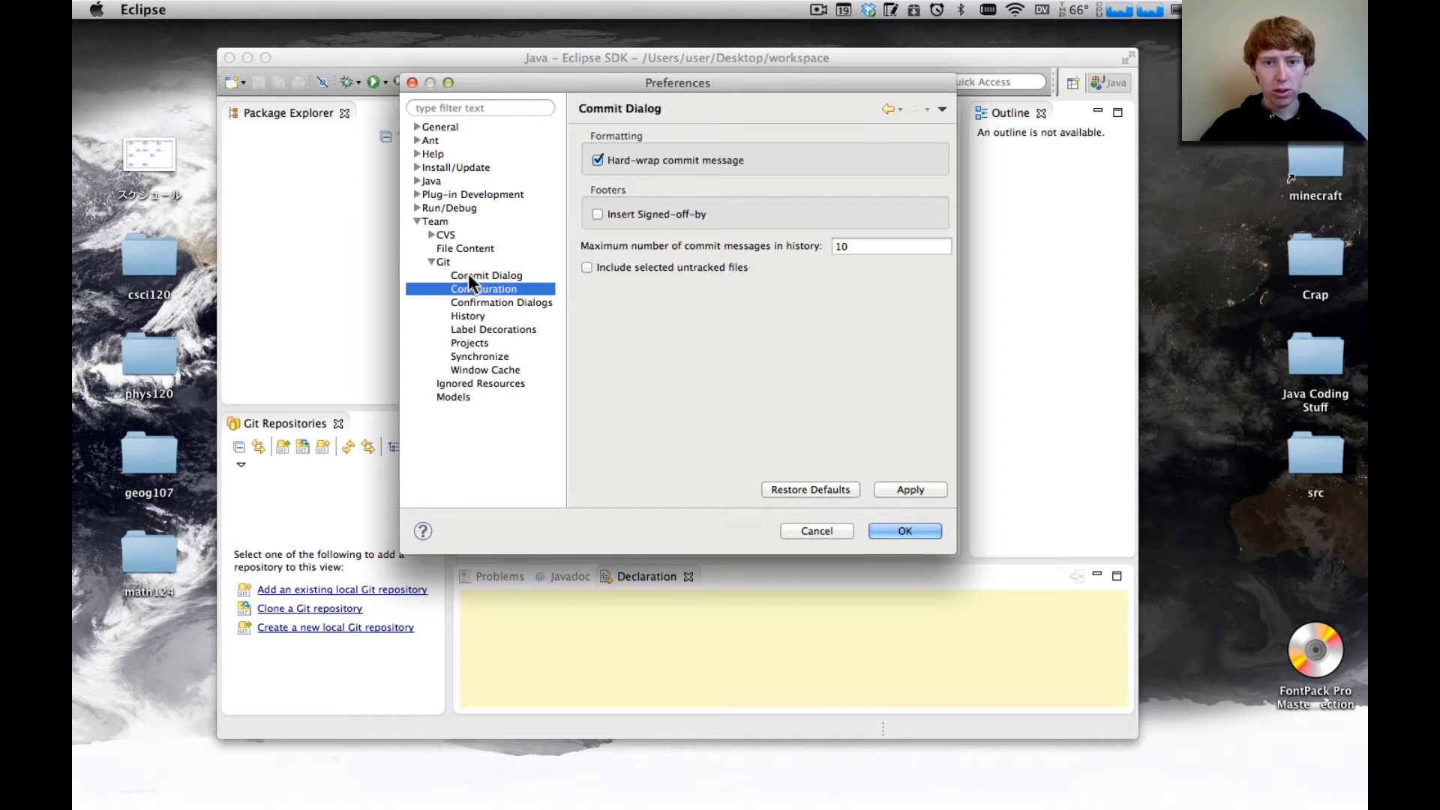
key(Down)
key(Up)
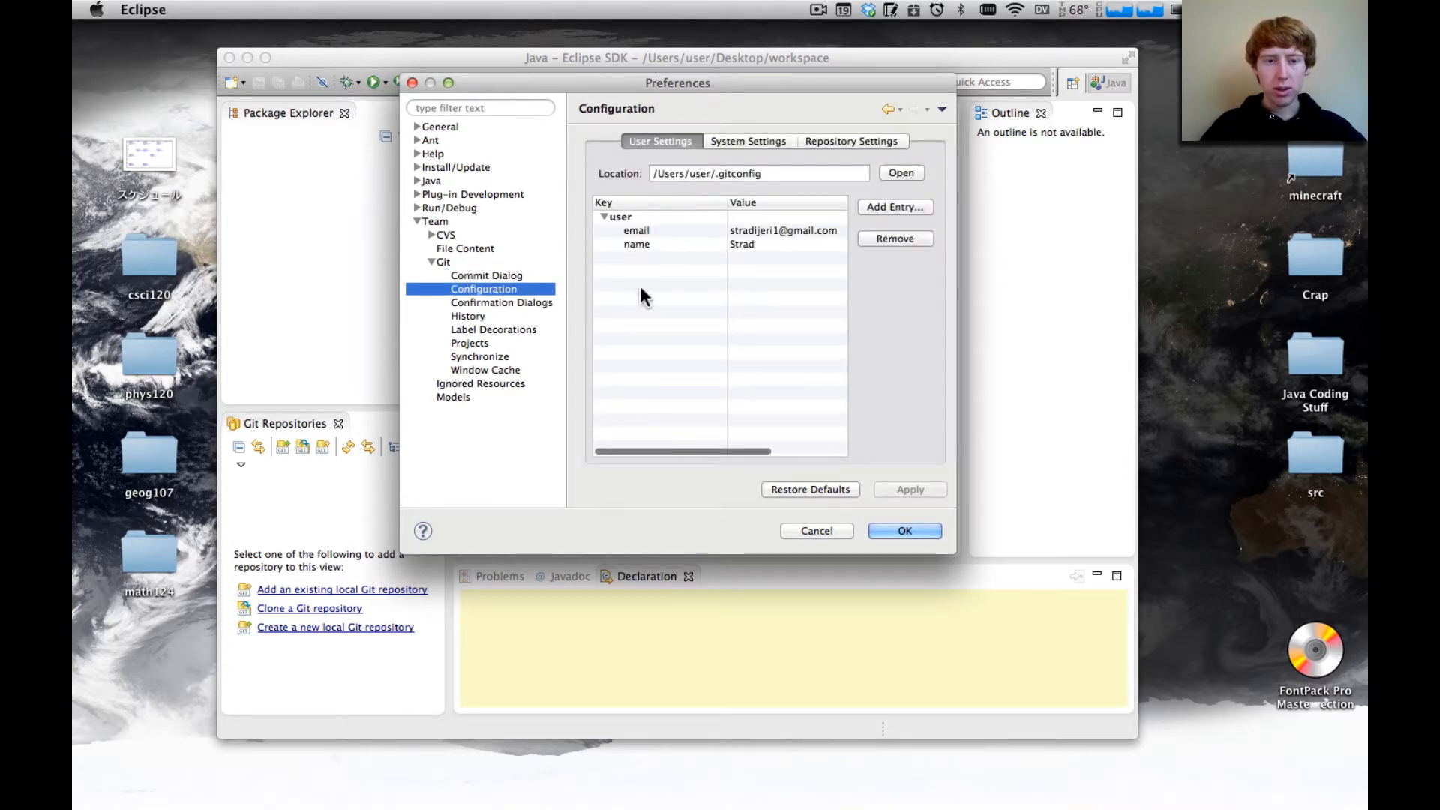
click(713, 244)
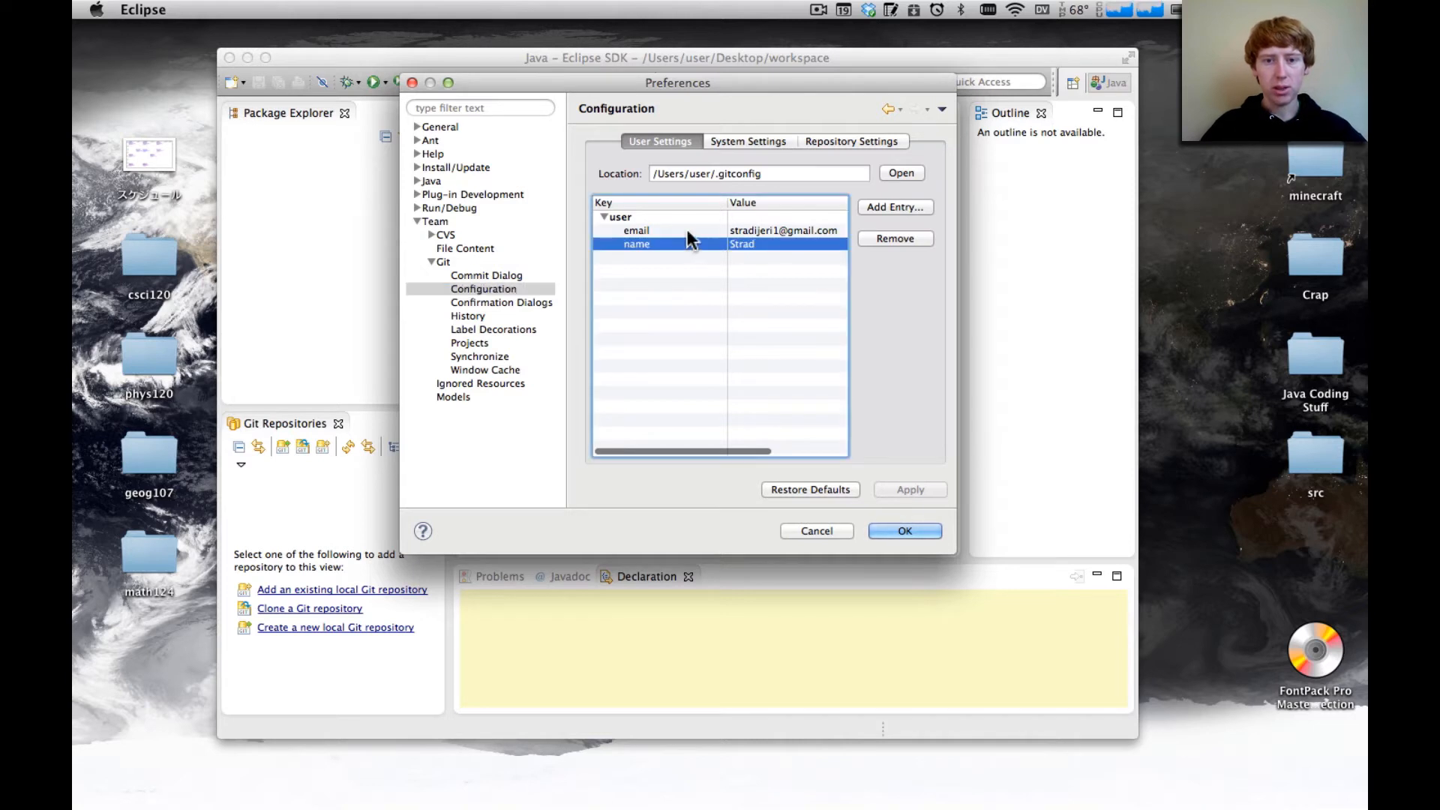
click(682, 230)
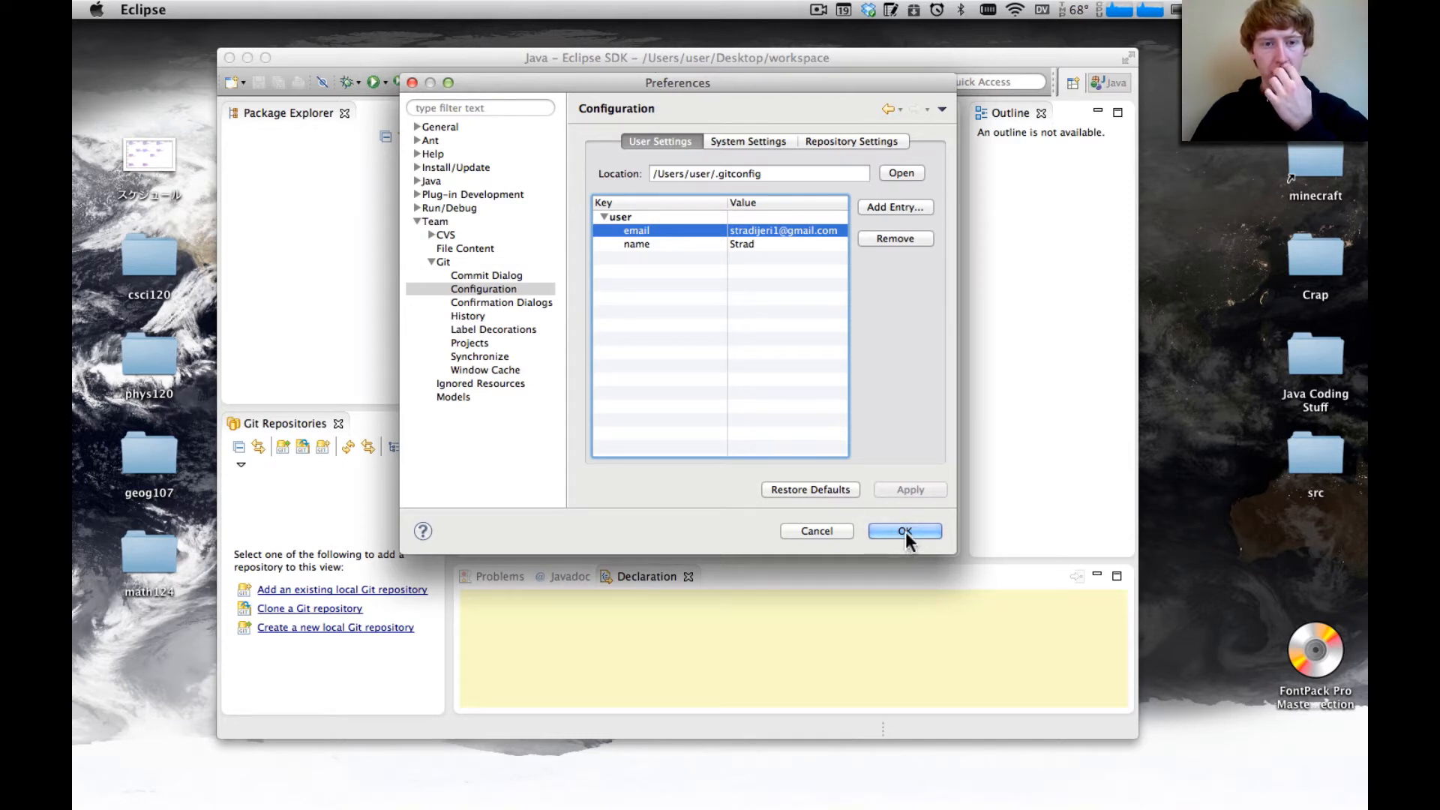
Generate a DSA key in the key management of the SSH2 network connection preferences
click(418, 126)
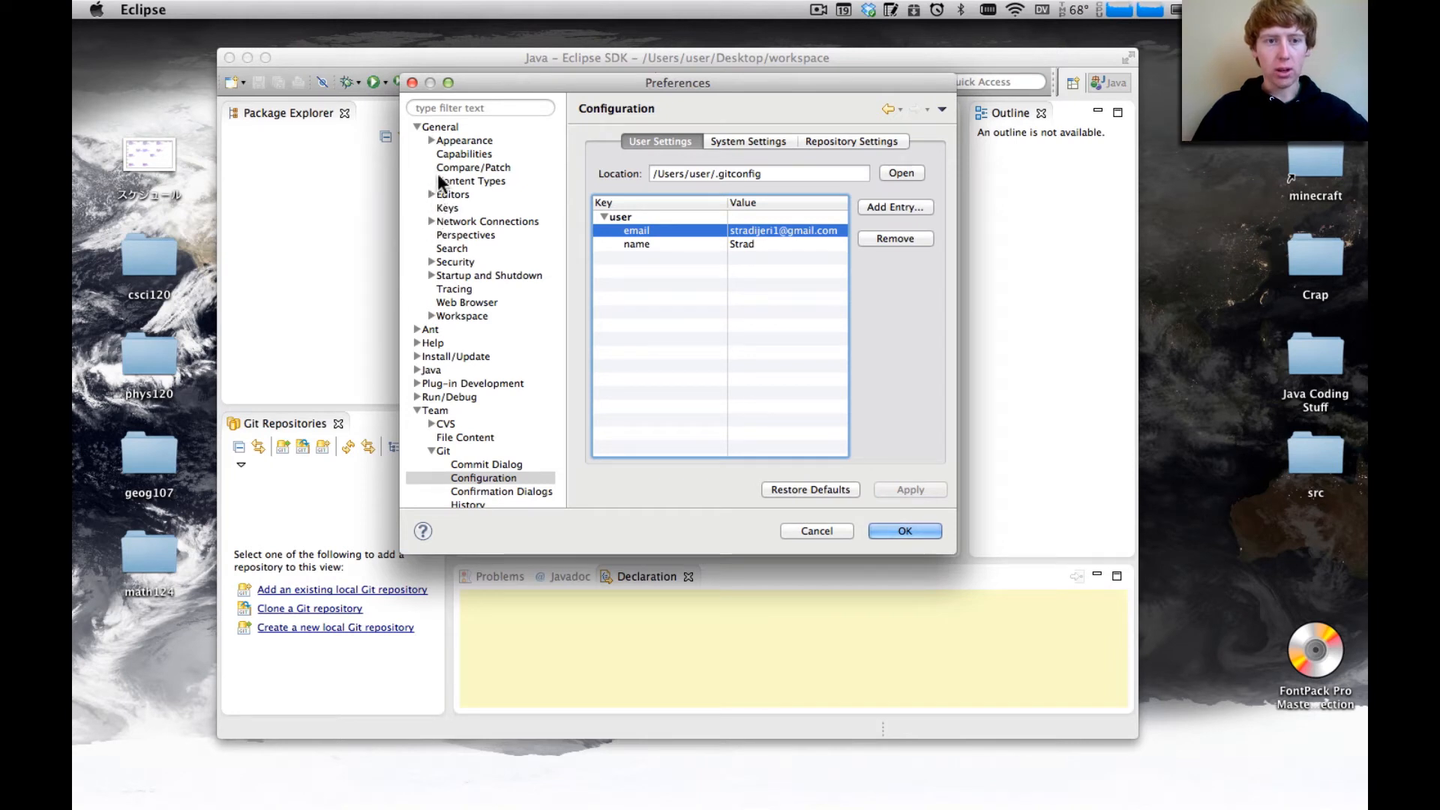
click(431, 221)
click(461, 236)
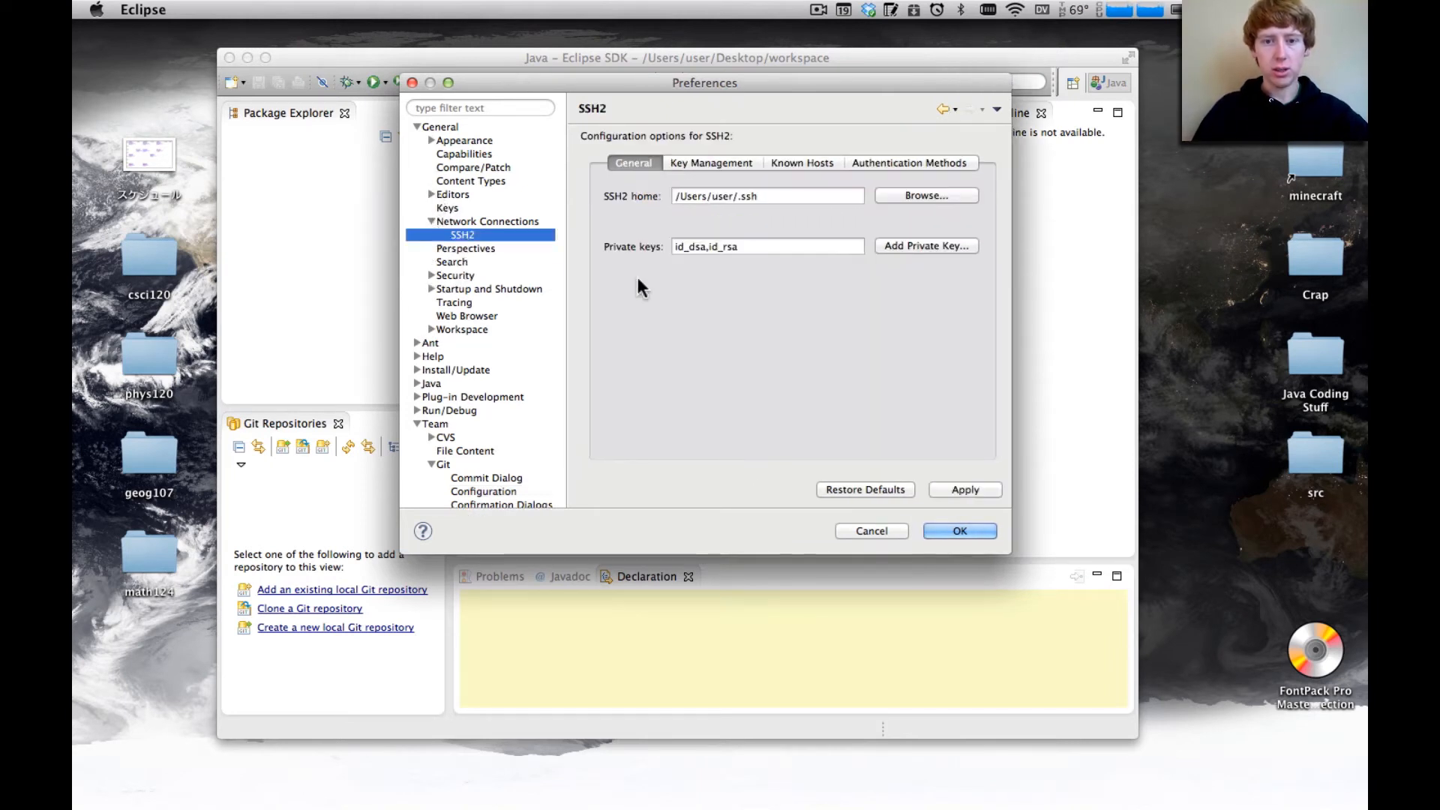
click(718, 162)
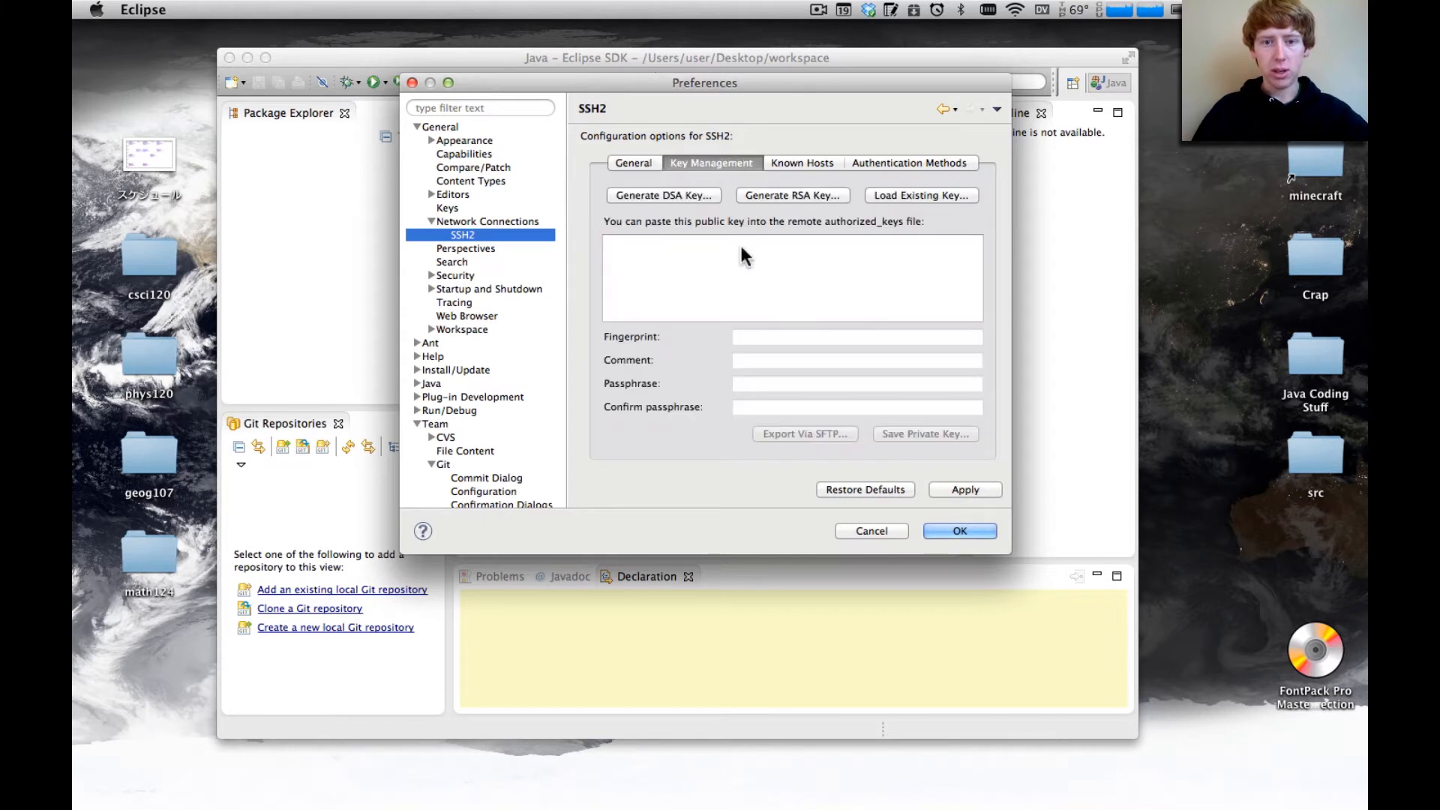
click(683, 196)
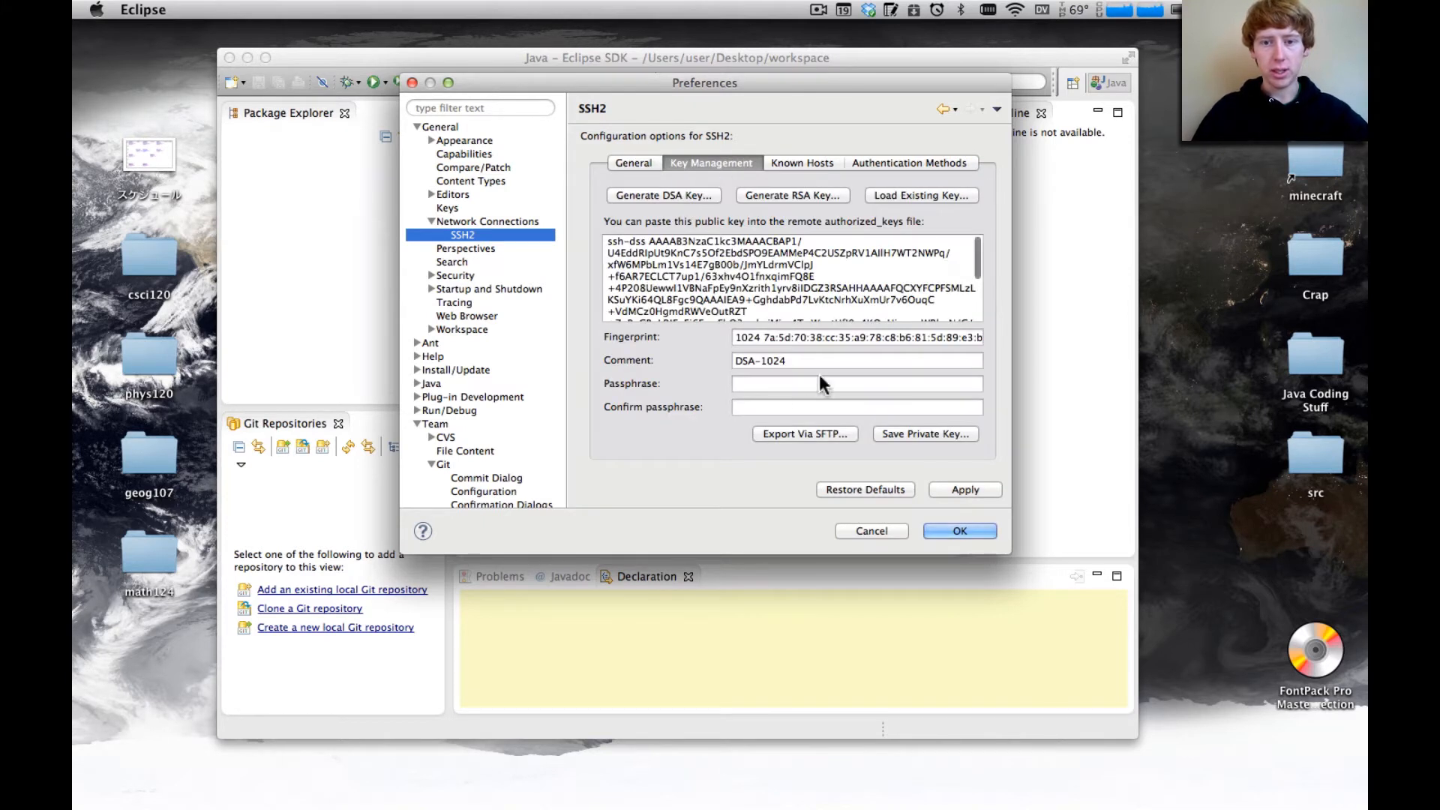
Select the entire generated public key text and copy it
scroll(817, 299, down, 5)
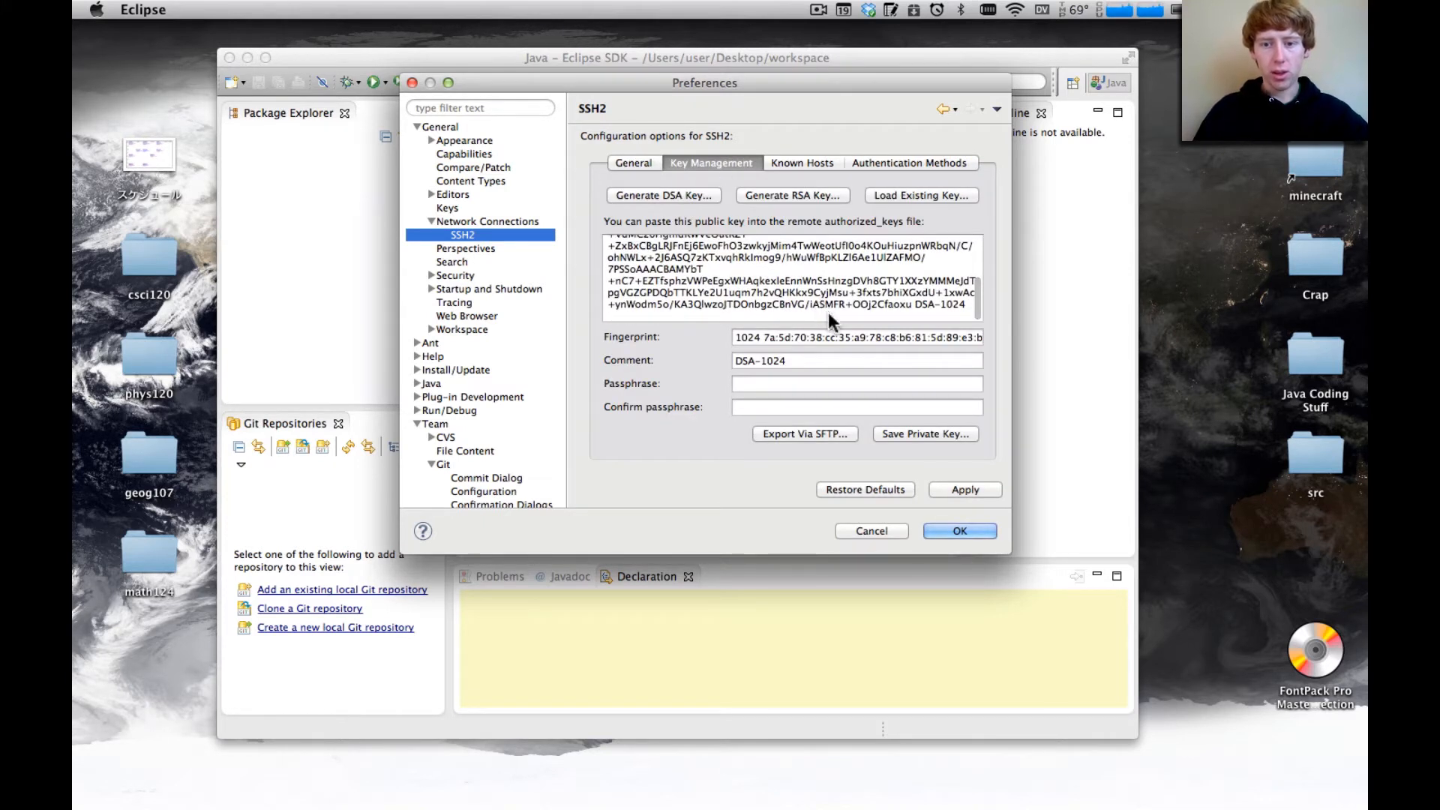
right_click(829, 301)
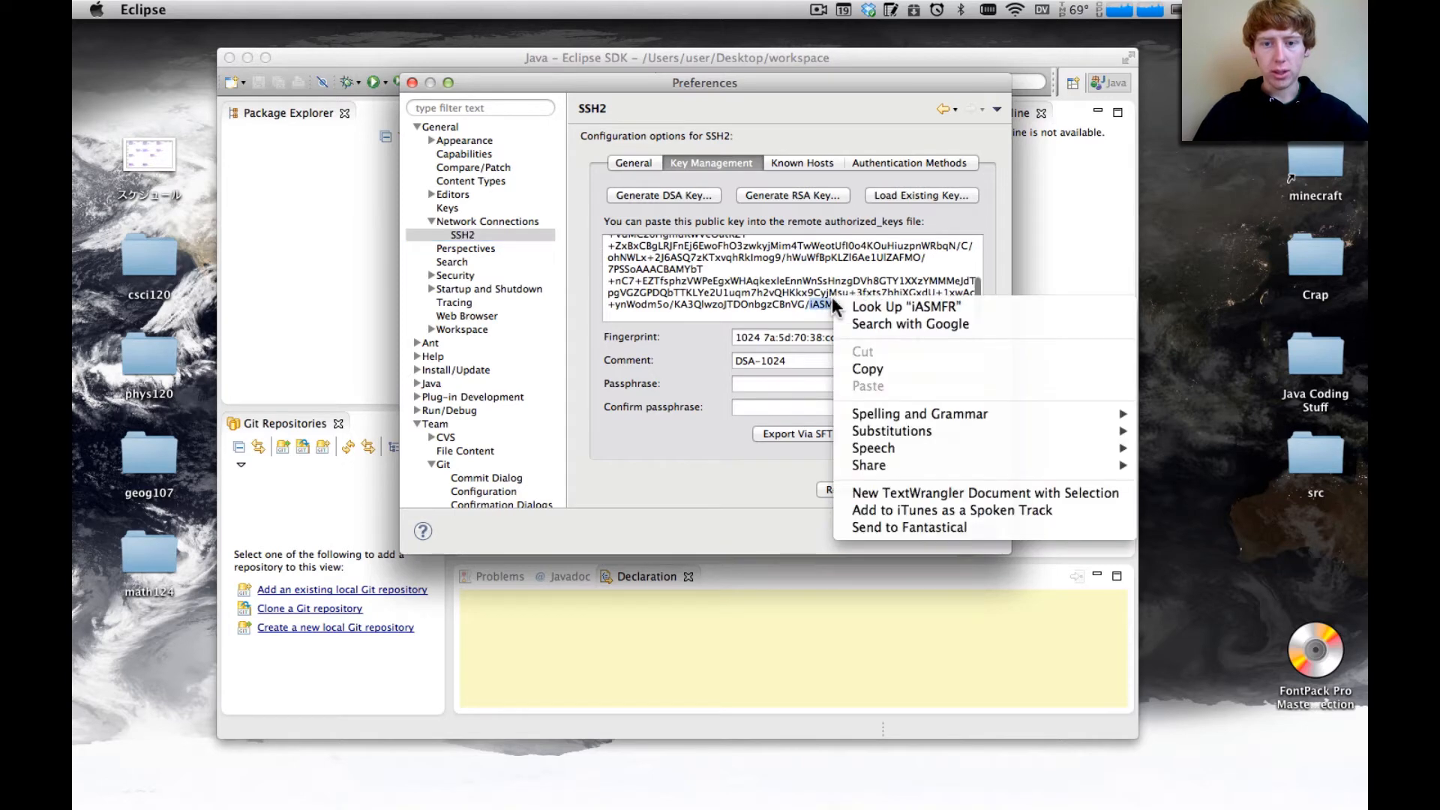
click(763, 279)
key(super+a)
scroll(766, 276, up, 2)
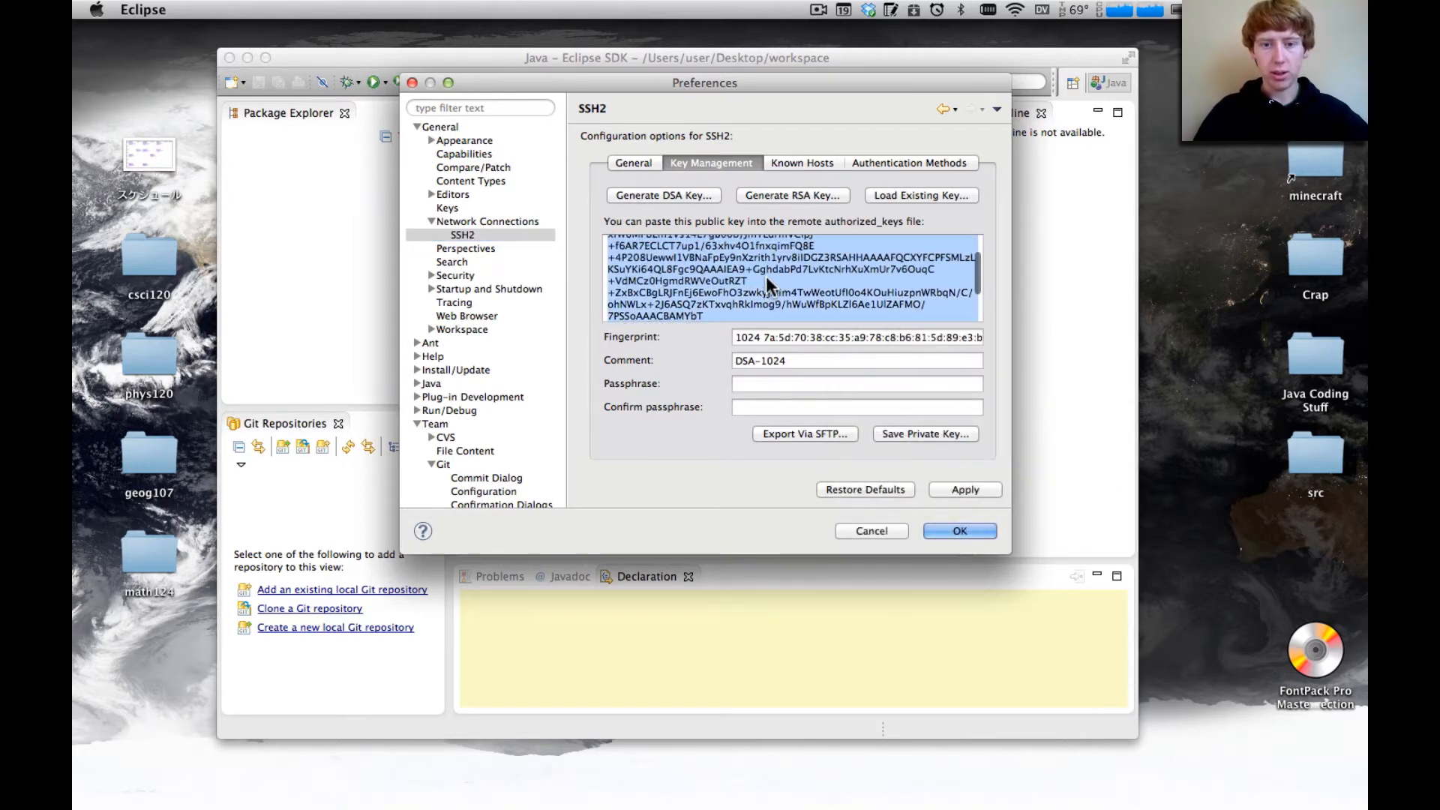
right_click(767, 279)
click(804, 342)
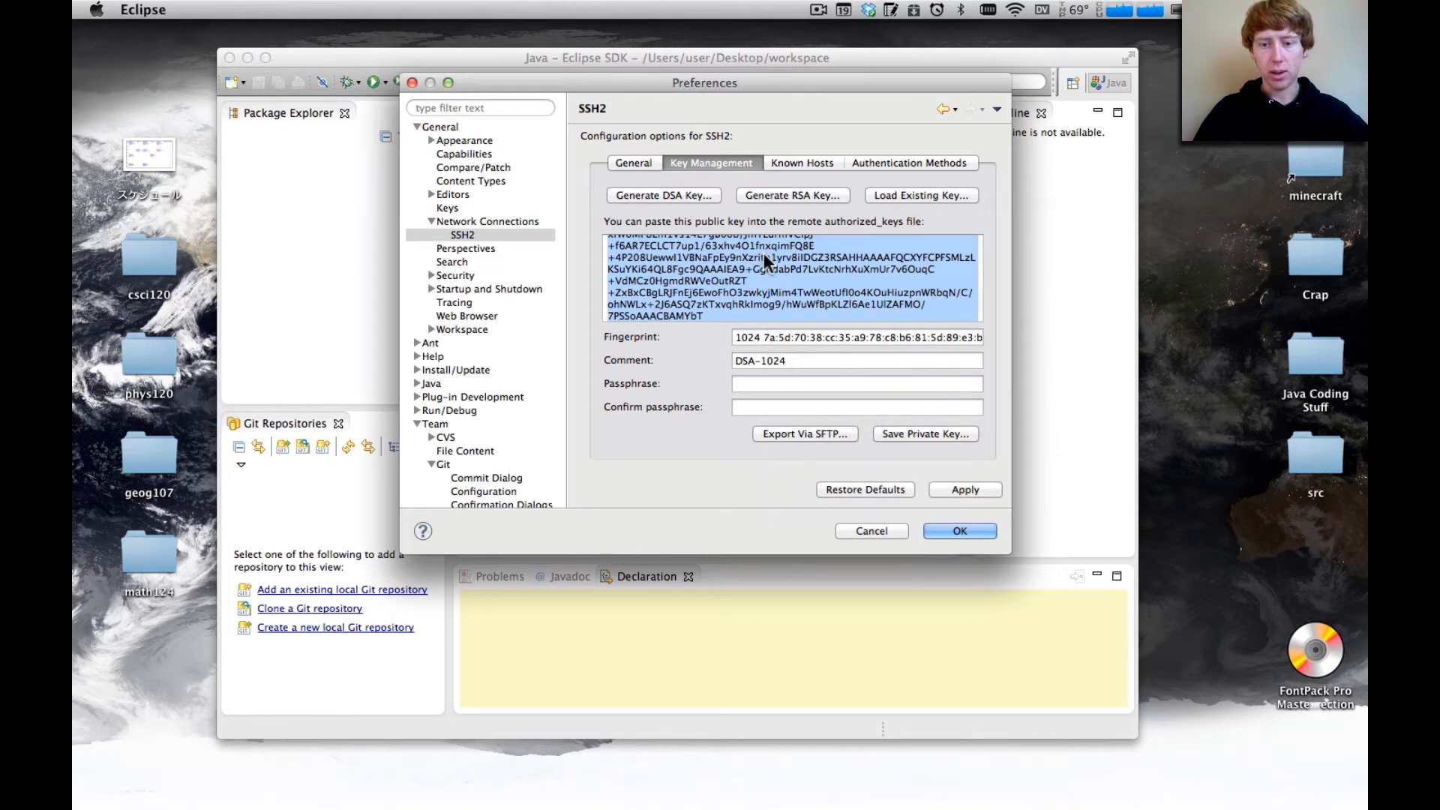
Save the private key without passphrase protection as id_dsa2 in the .ssh folder and close the preferences, accepting the settings
click(939, 434)
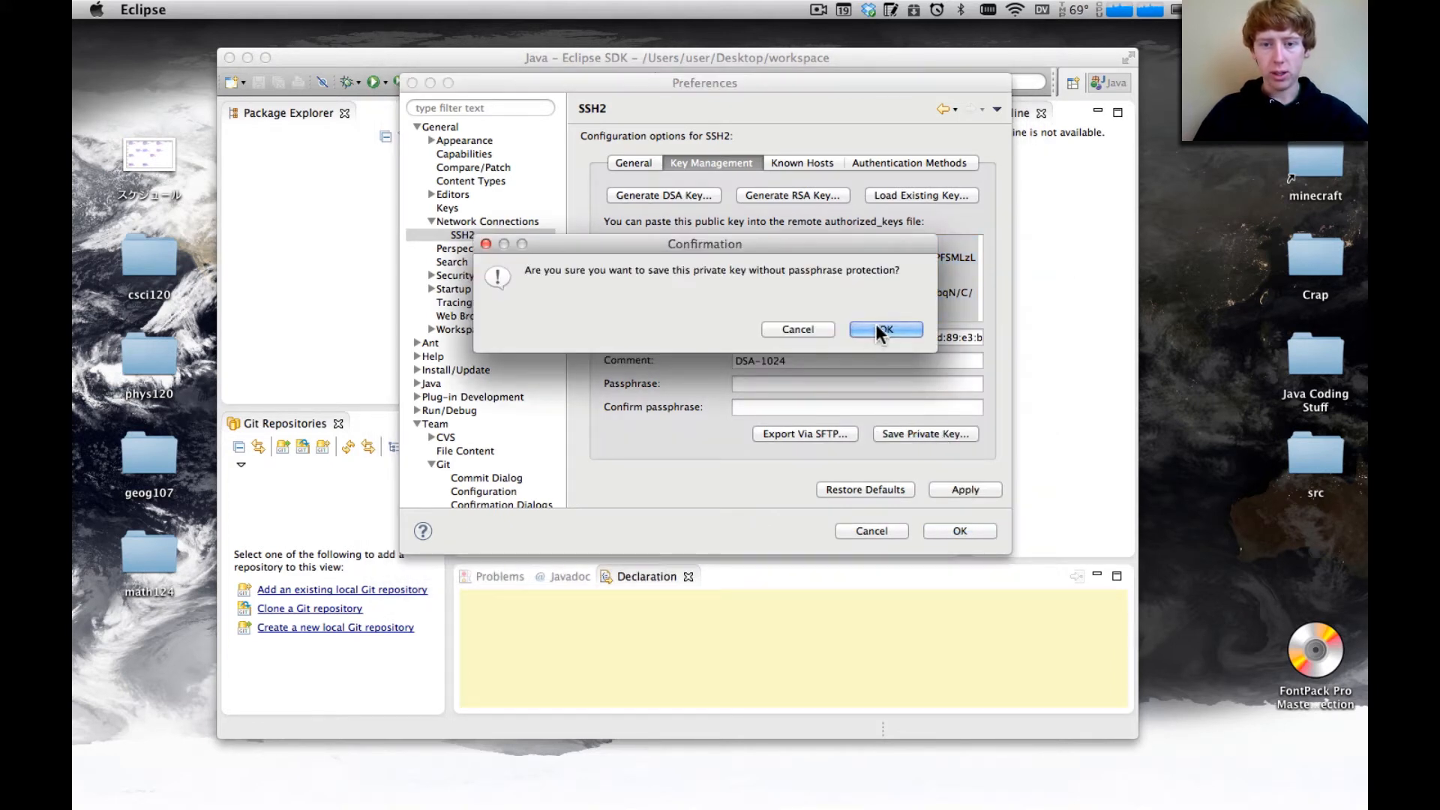
click(876, 324)
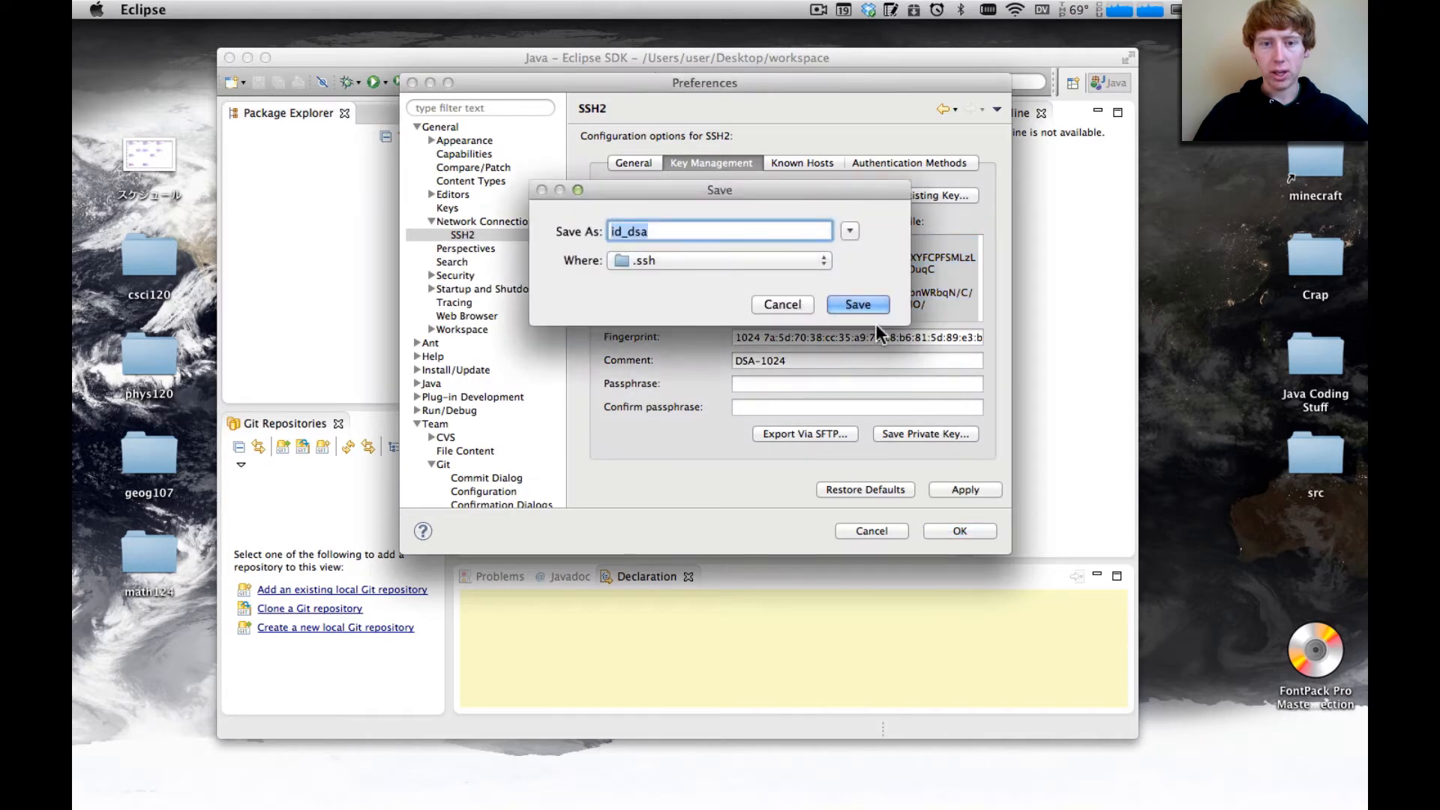
click(661, 232)
text(2)
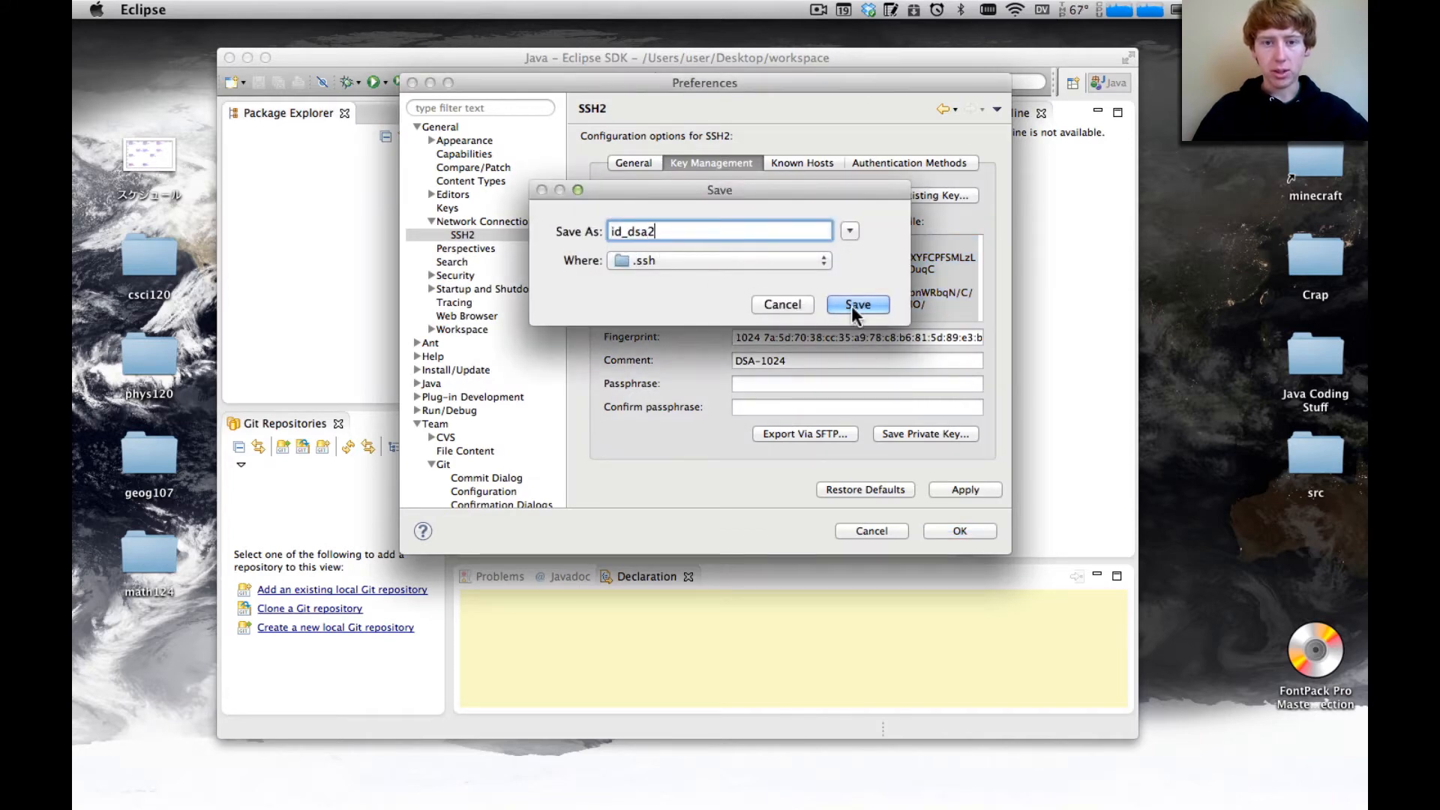
click(856, 305)
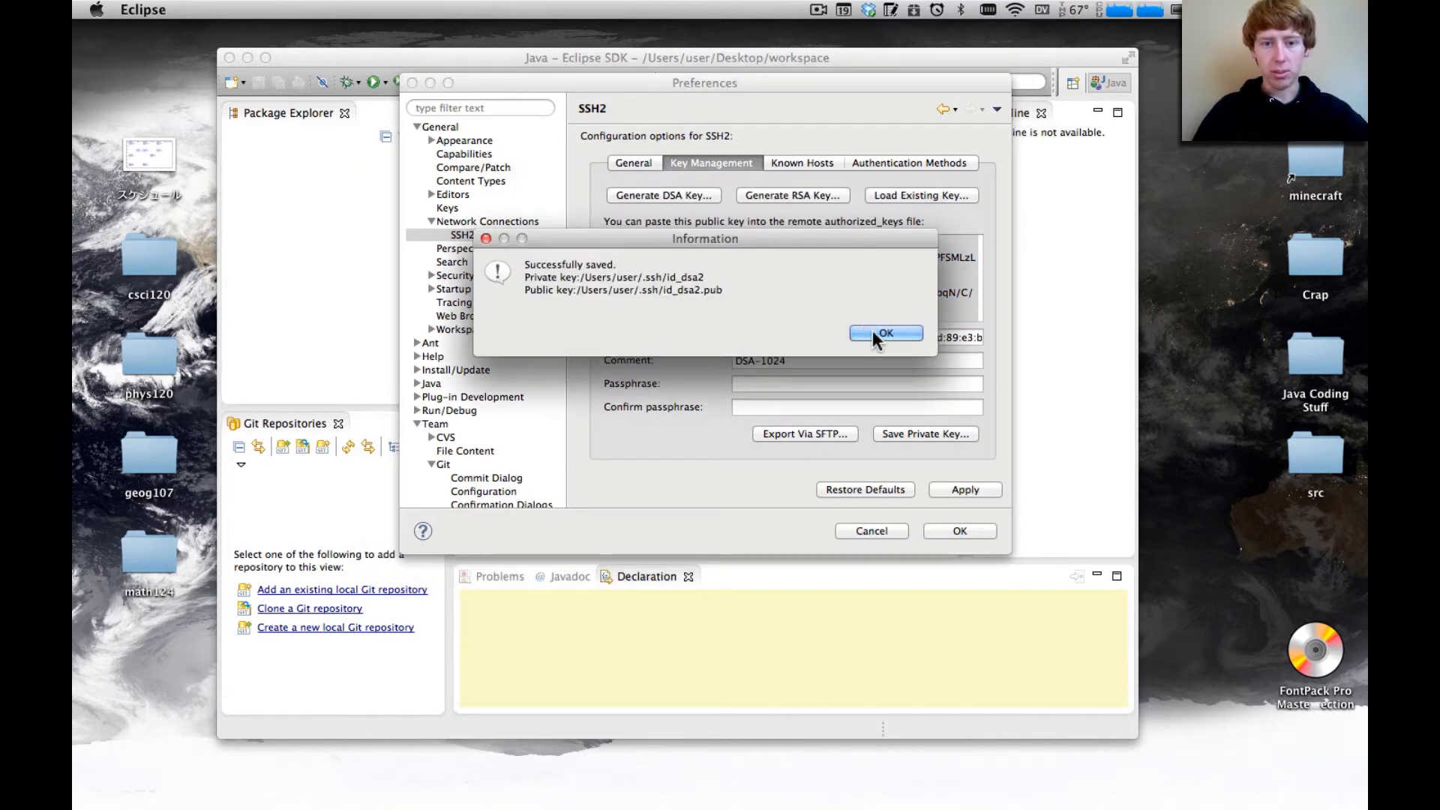
click(878, 332)
scroll(762, 277, up, 5)
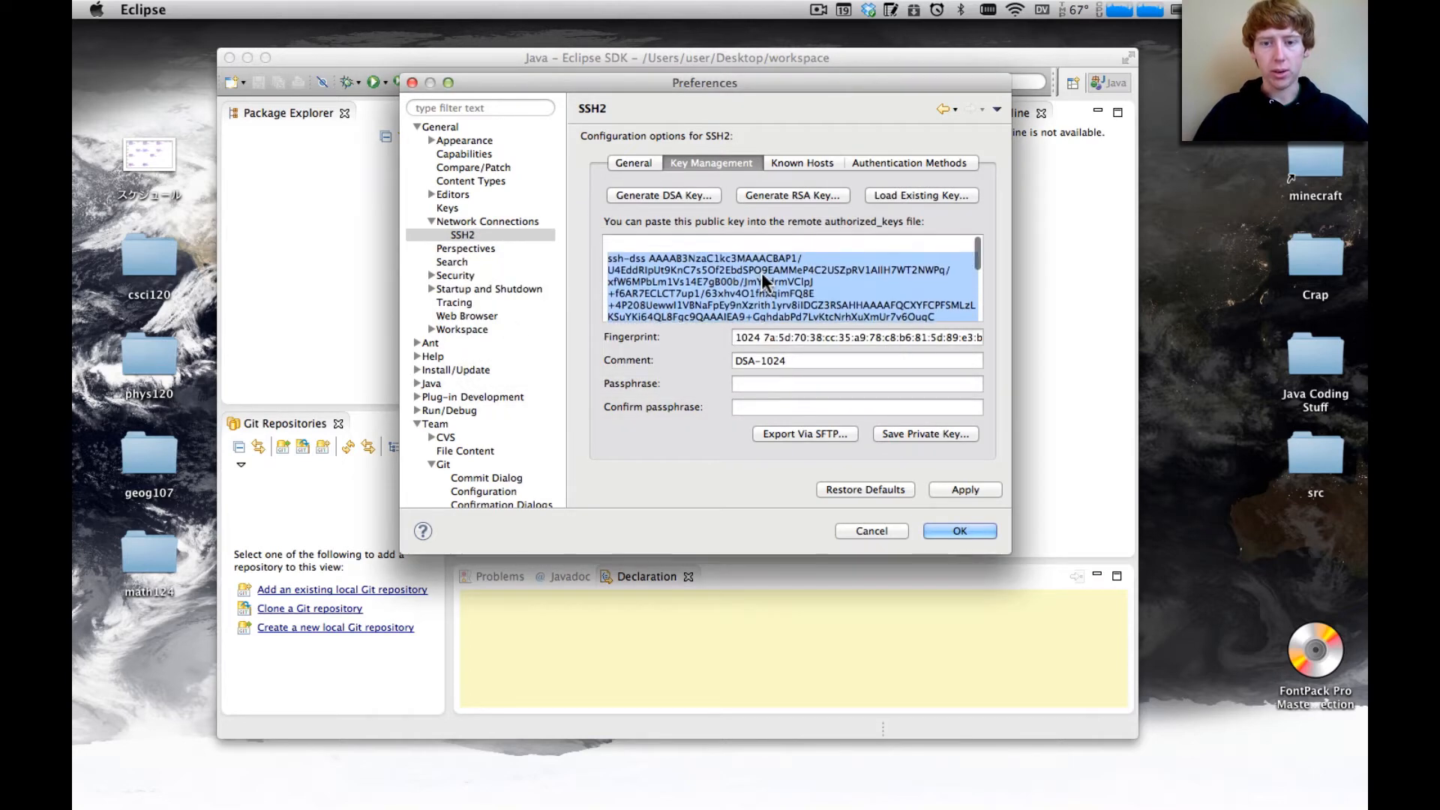
scroll(763, 278, down, 1)
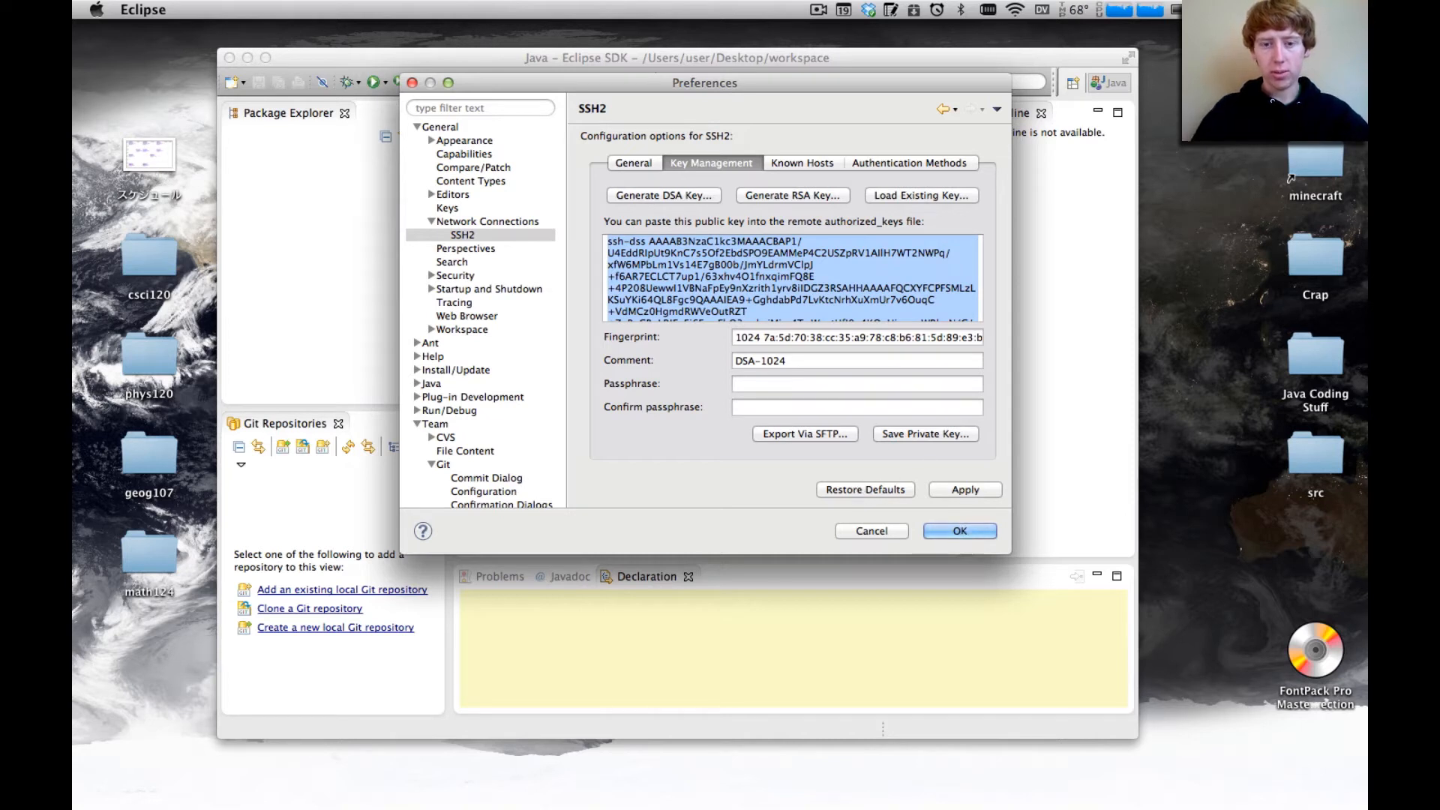
click(965, 535)
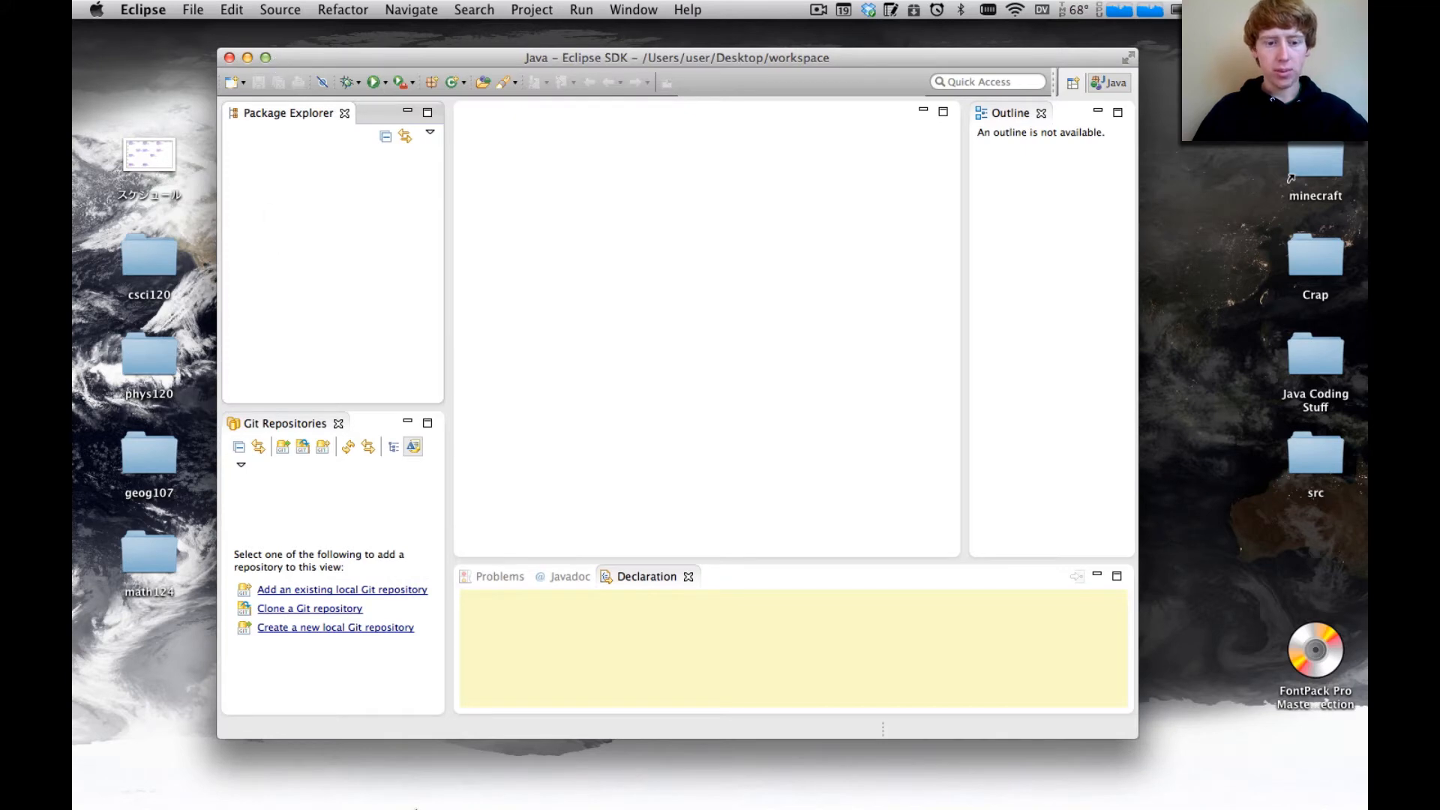
Switch to Safari and open github.com in a new window
right_click(450, 776)
click(484, 634)
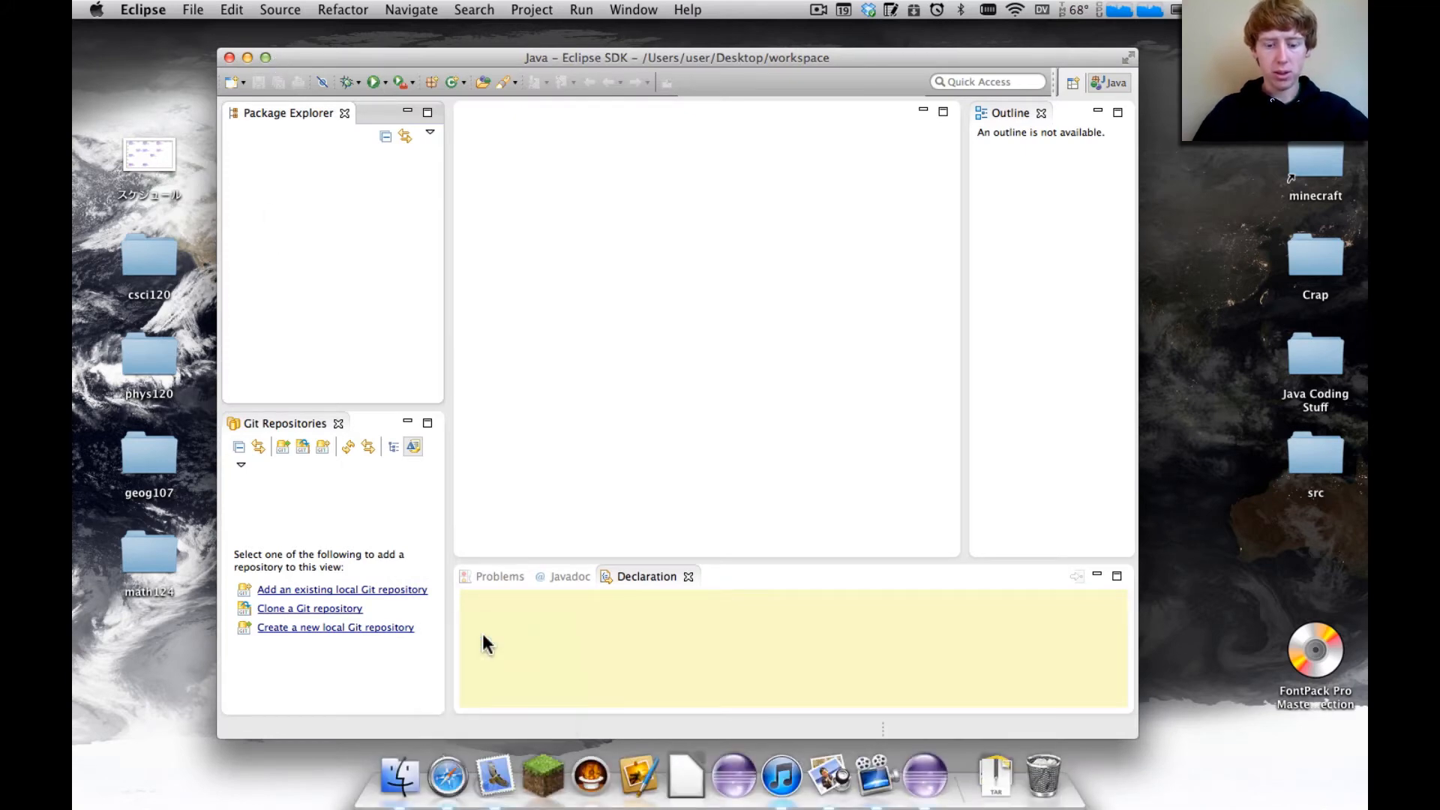
text(github.com)
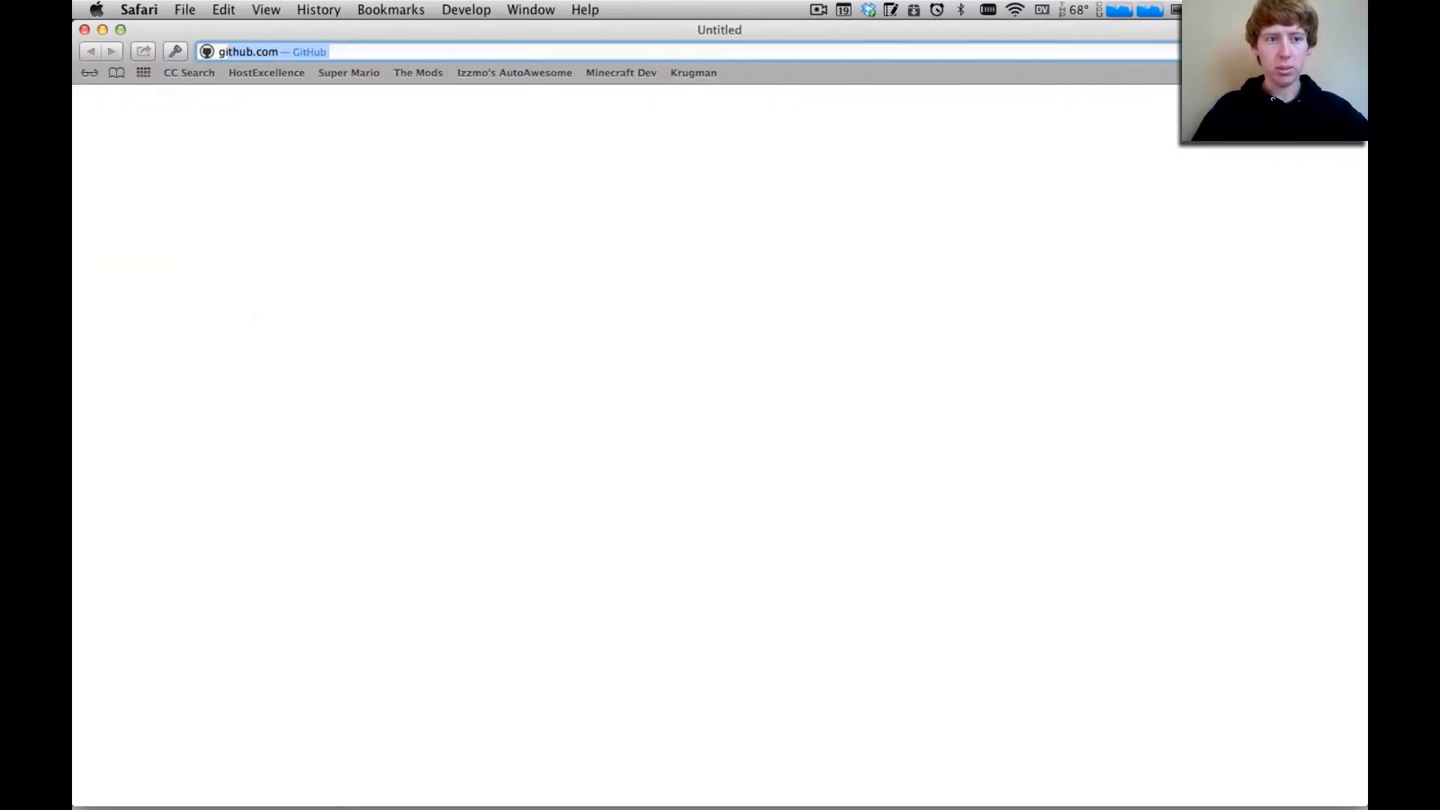
key(Return)
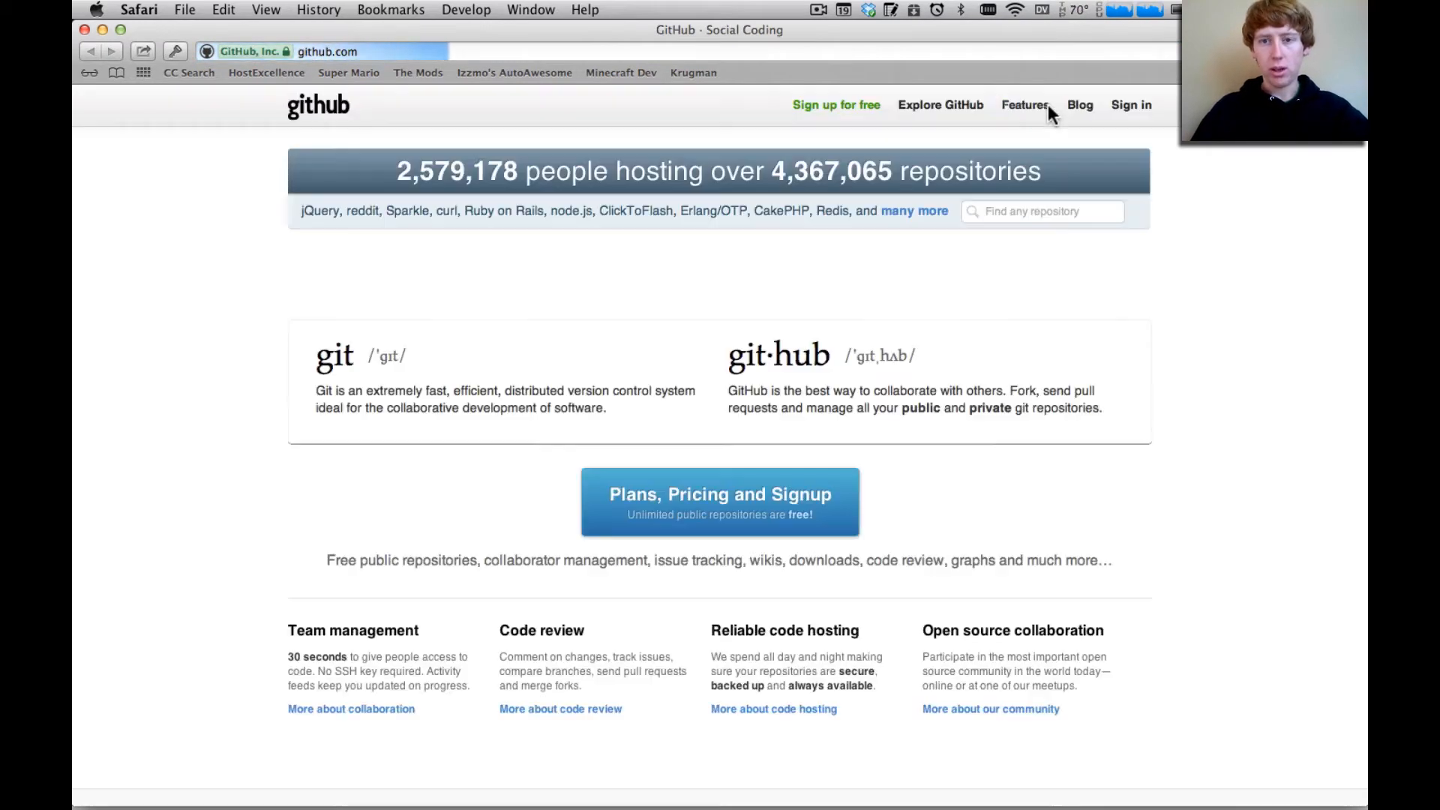
Sign in to GitHub with the account username and password, declining to save the password for now
click(1129, 105)
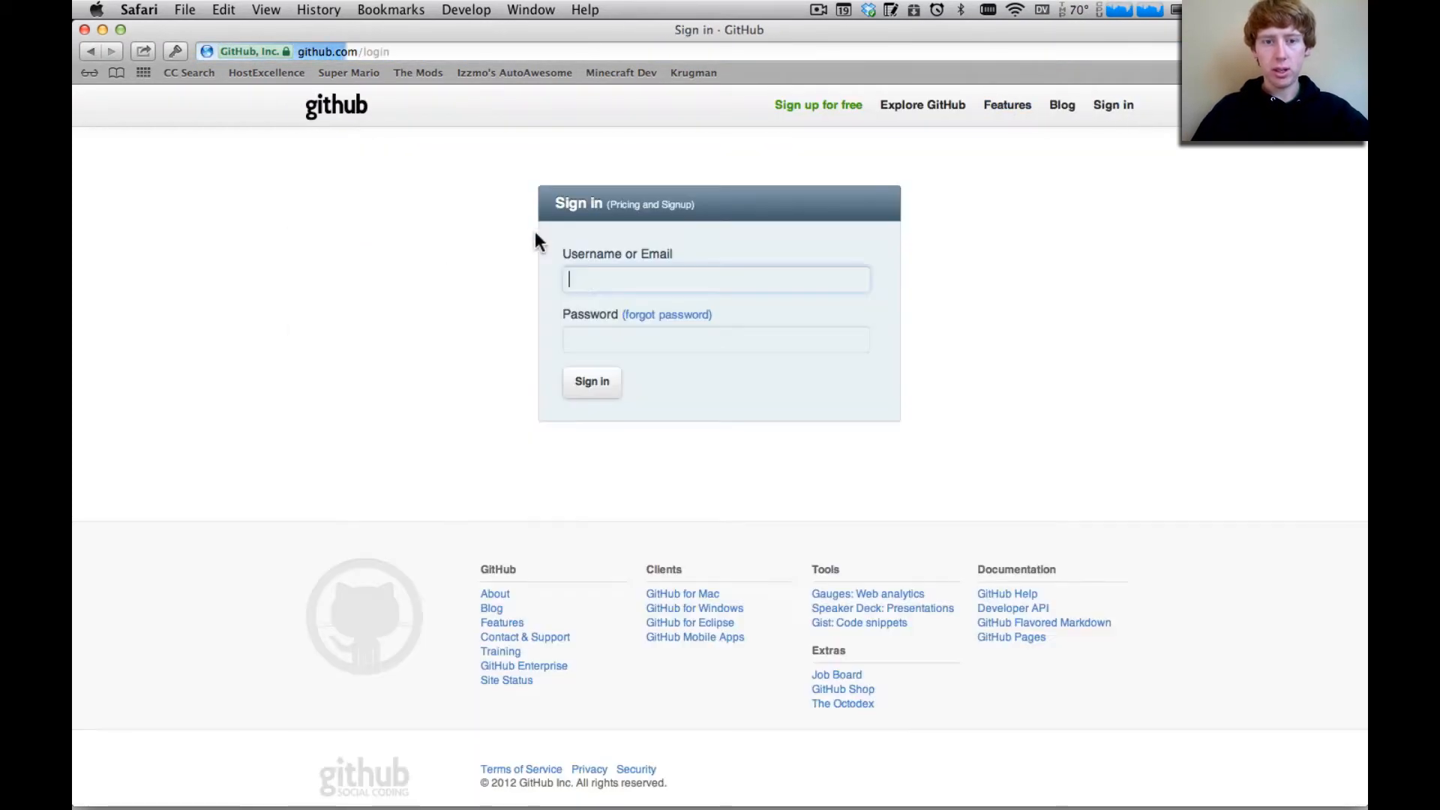
text(strad)
key(Tab)
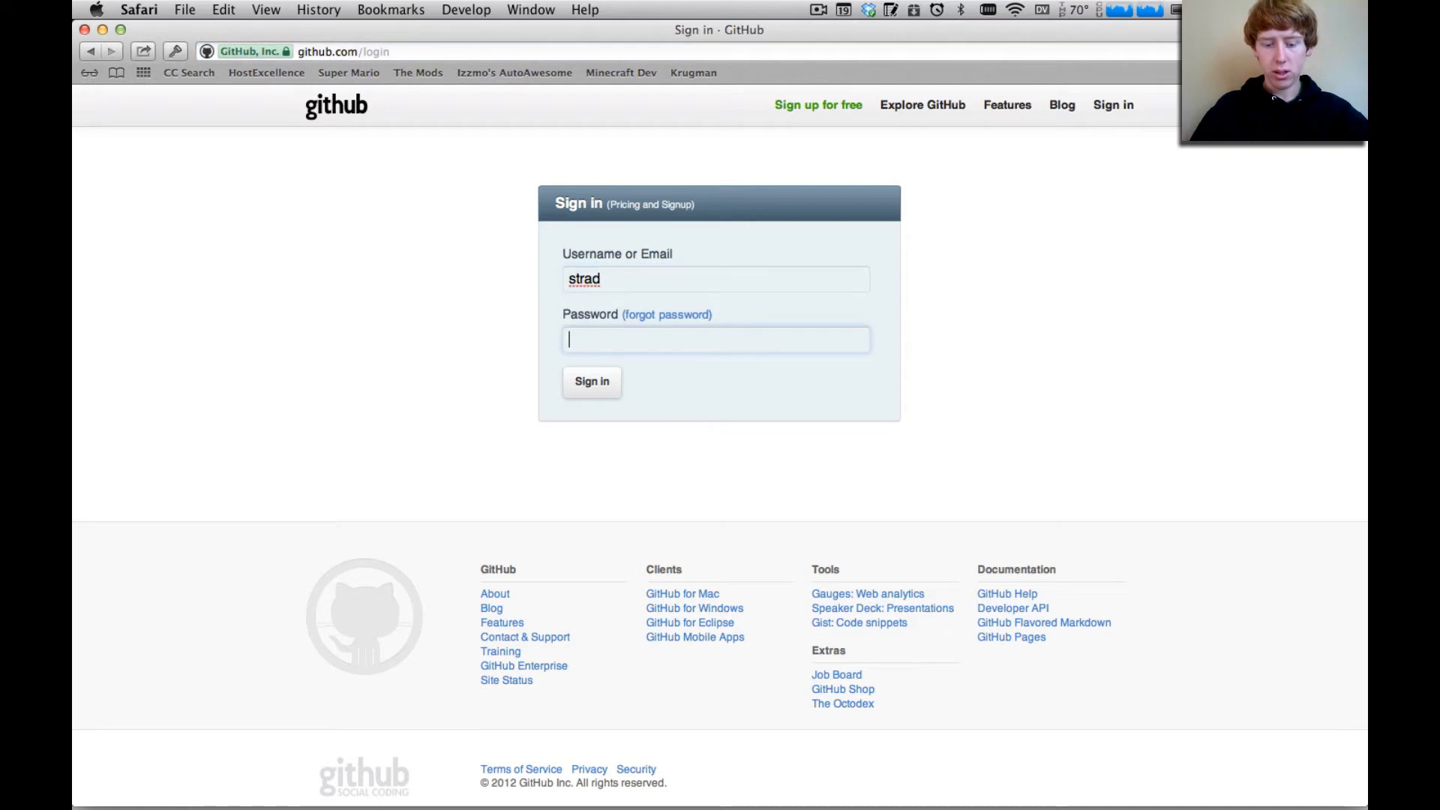
text(••••••••••)
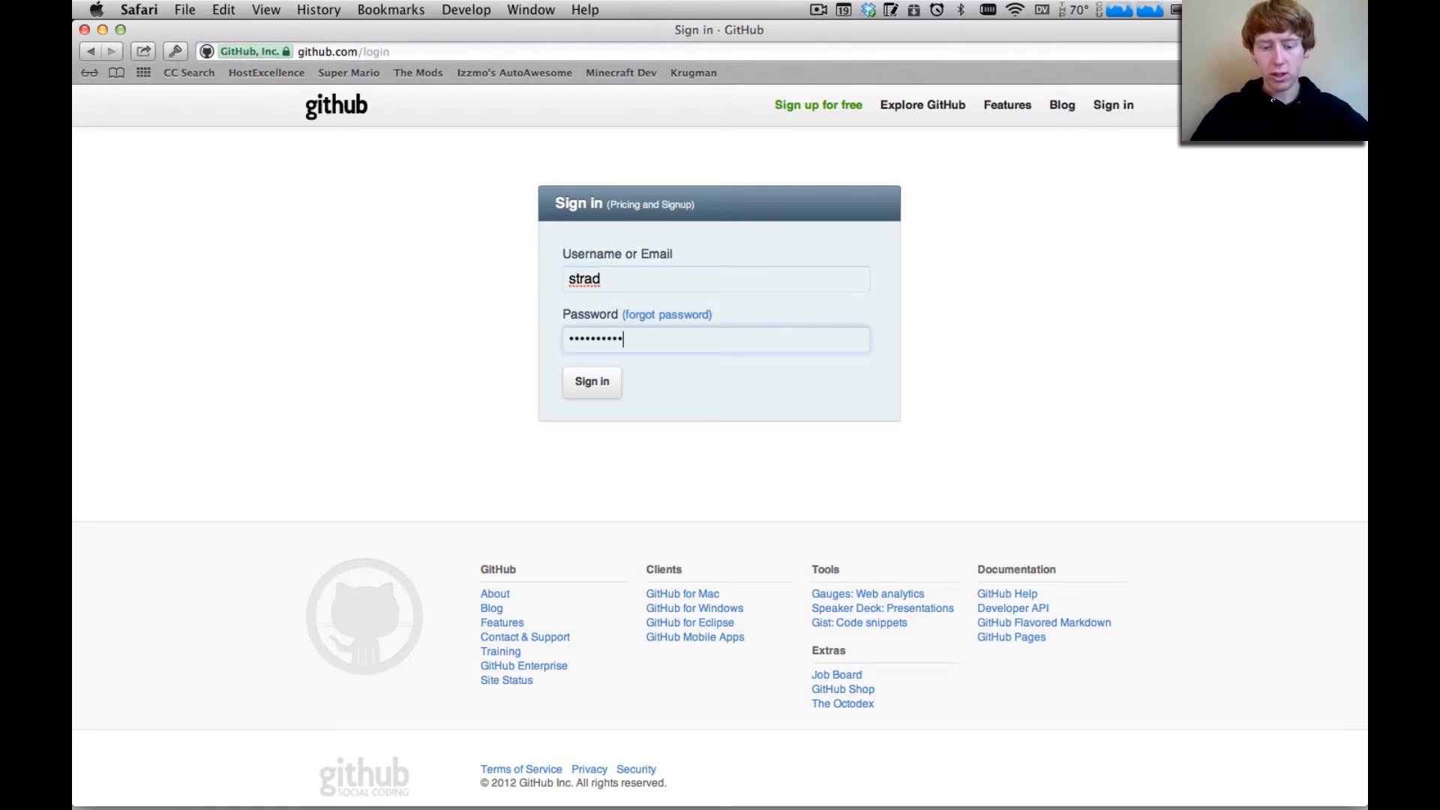
text(••)
key(Return)
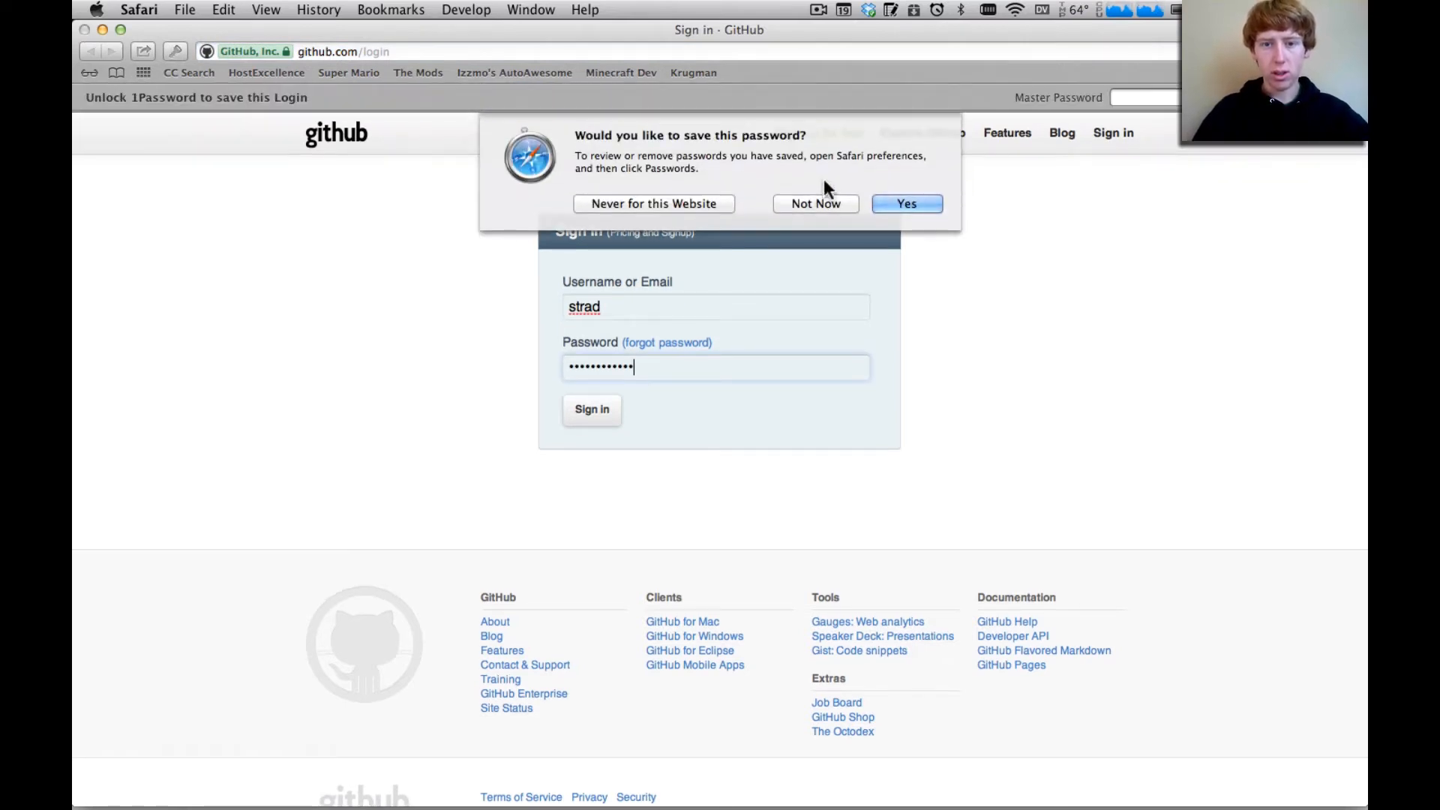
click(825, 197)
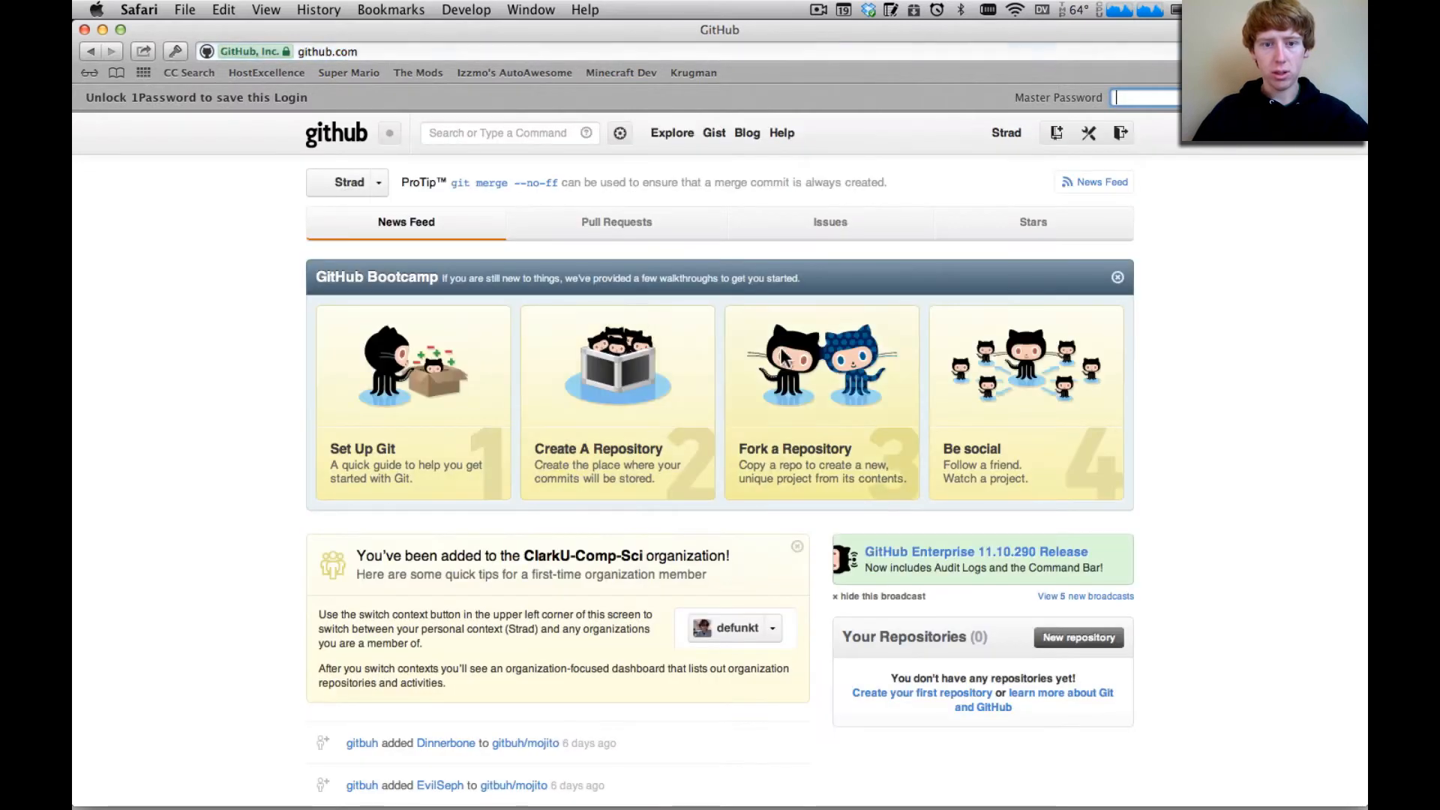
Go to the SSH Keys page in the account settings and delete the "My computer" key
click(1089, 133)
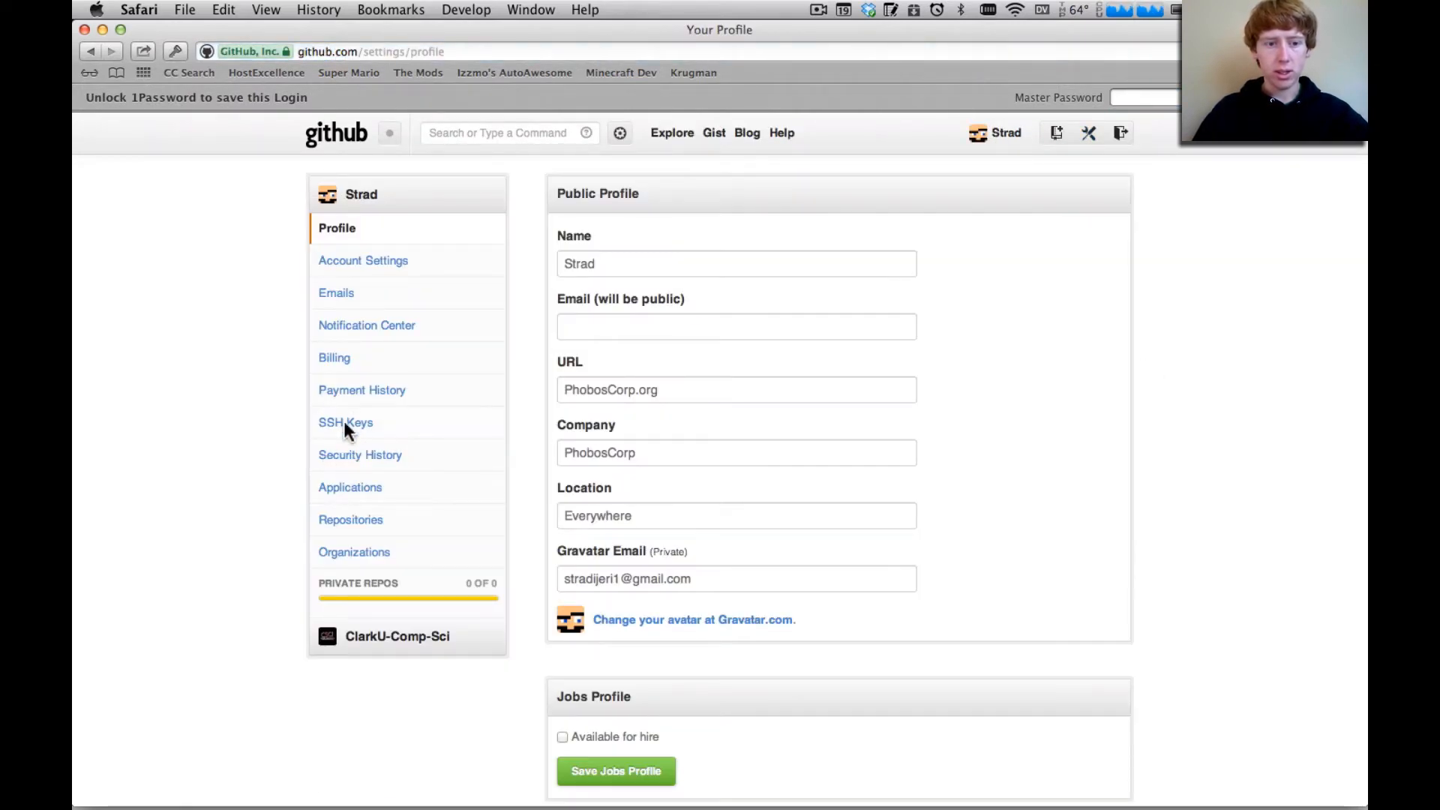
click(345, 421)
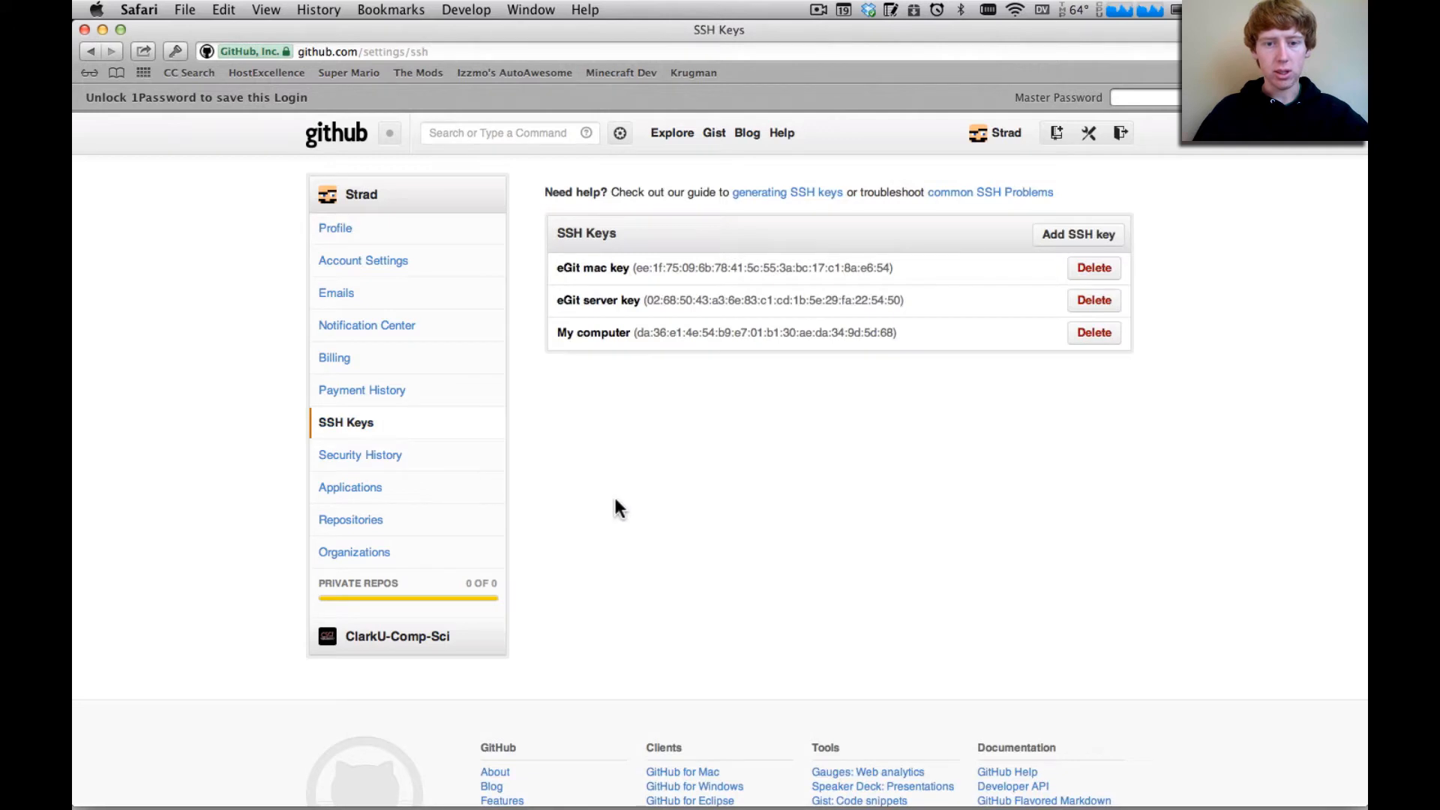
click(1095, 332)
Add a new SSH key titled "My mac", pasting the copied public key as its content, and submit it
click(1095, 233)
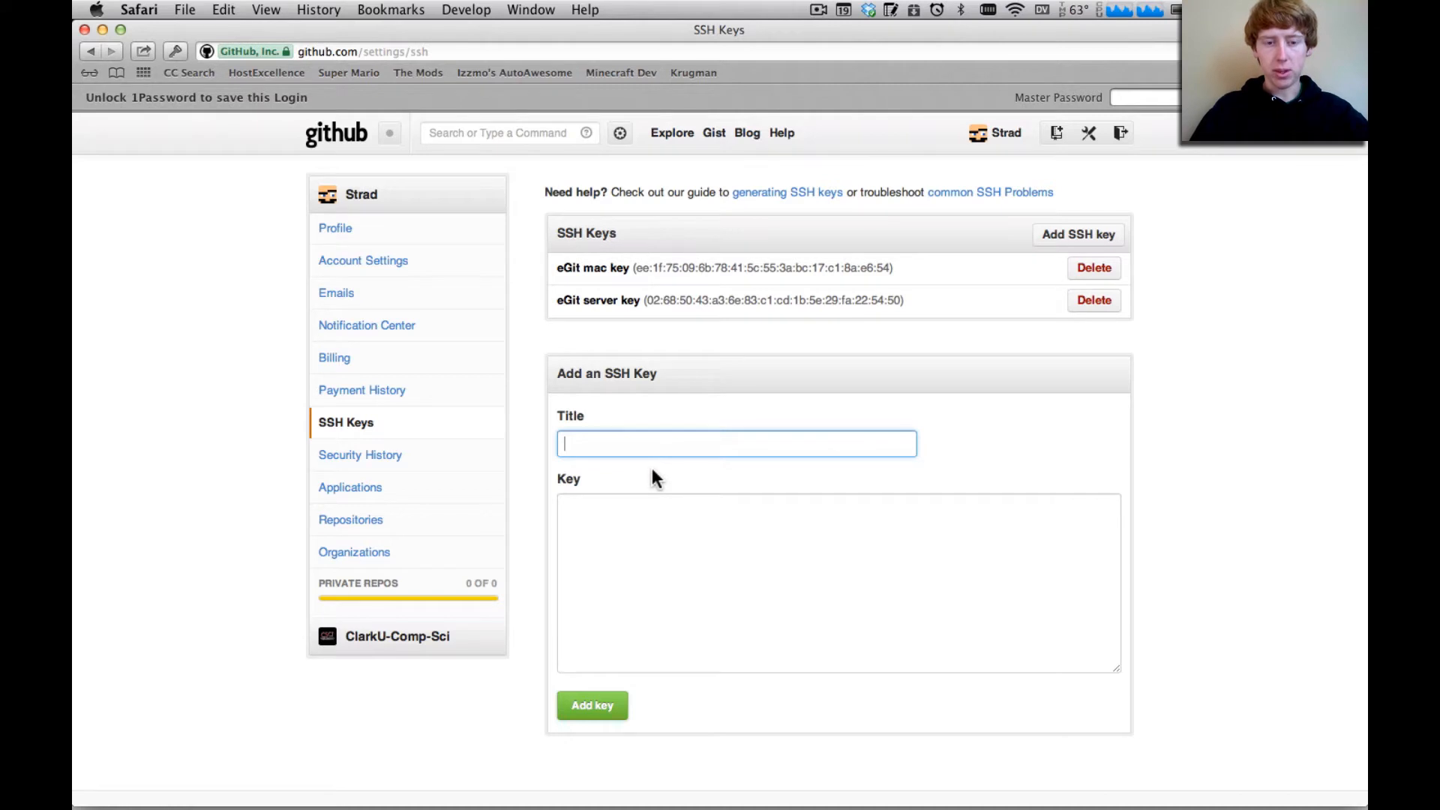
text(My mac)
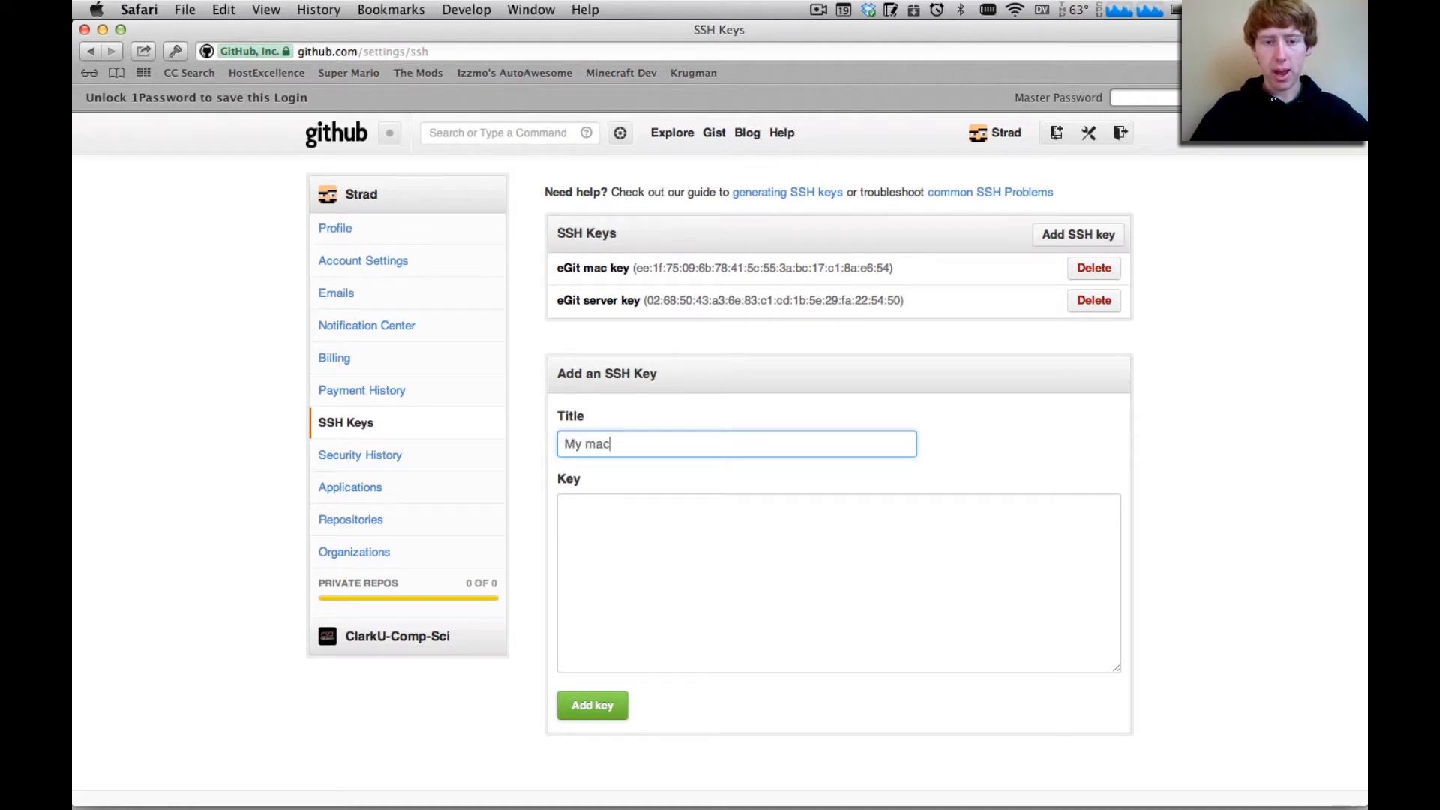
click(619, 569)
click(612, 443)
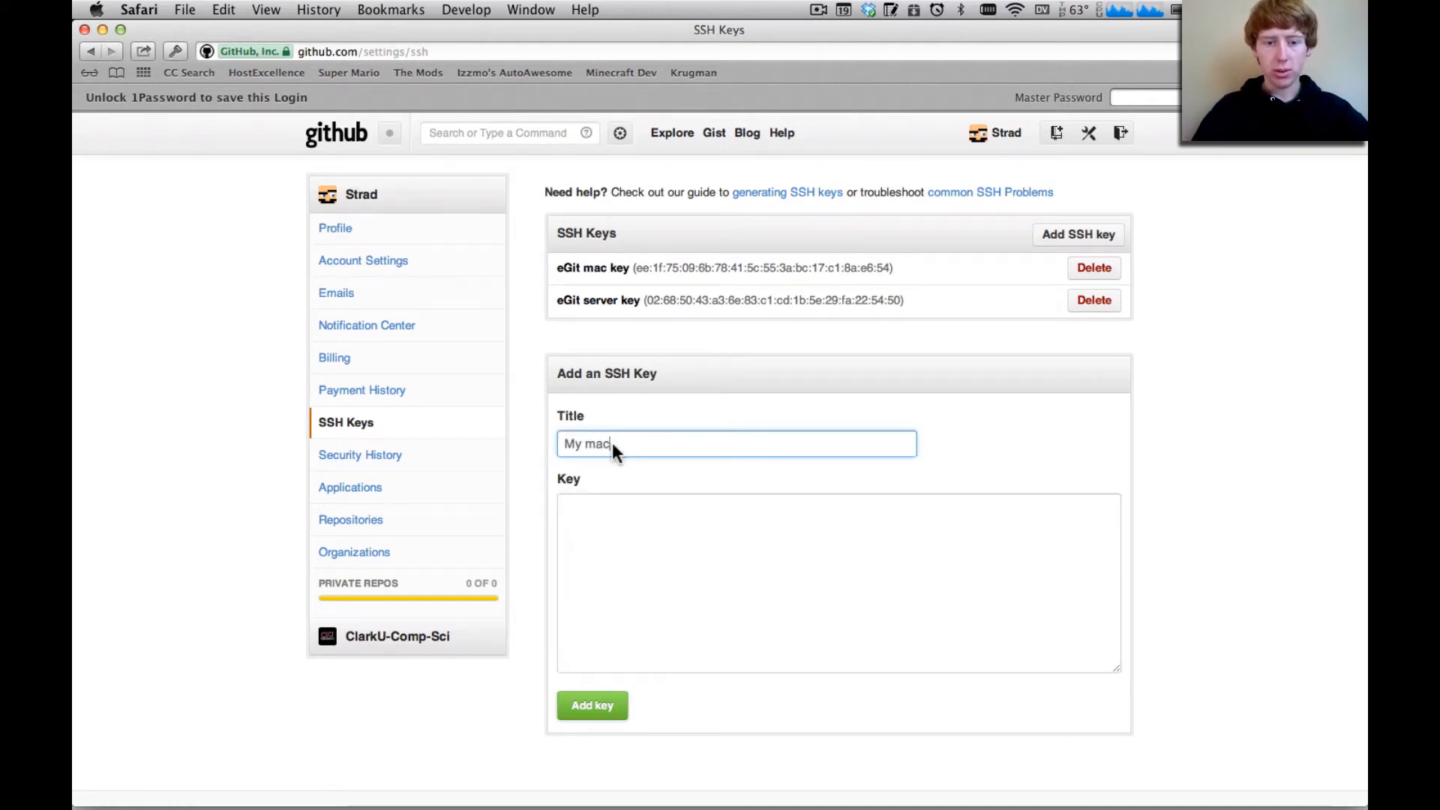
click(672, 608)
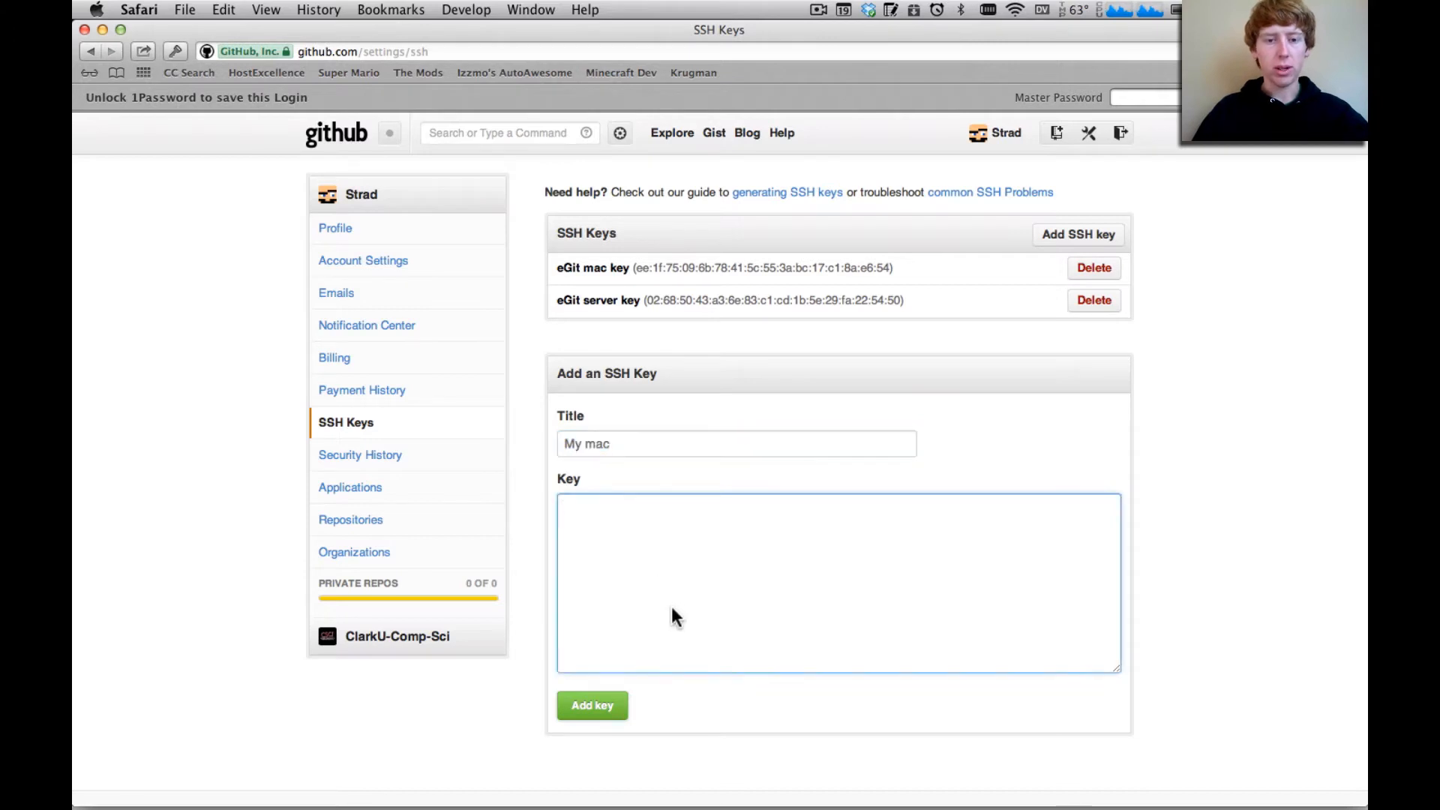
click(646, 450)
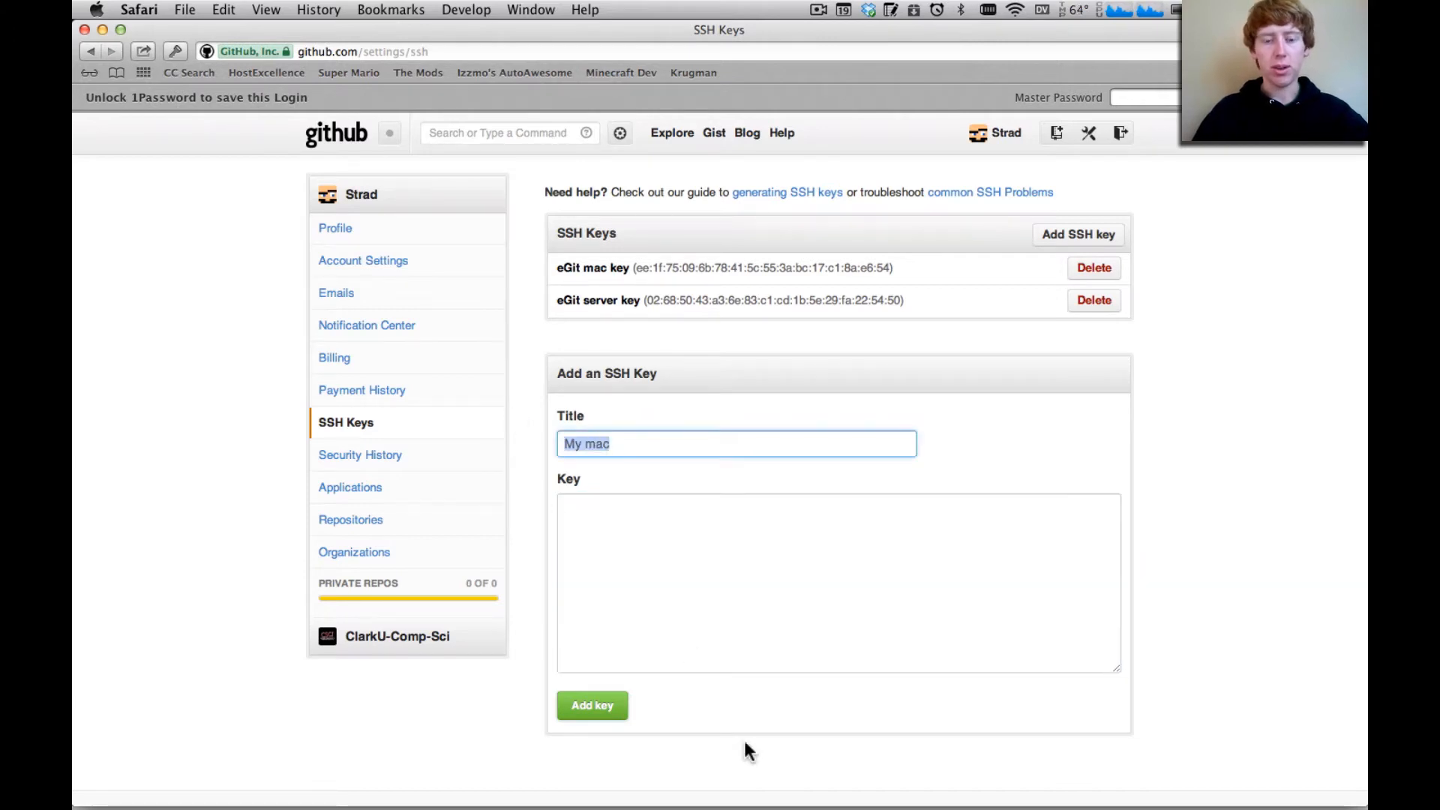
click(680, 587)
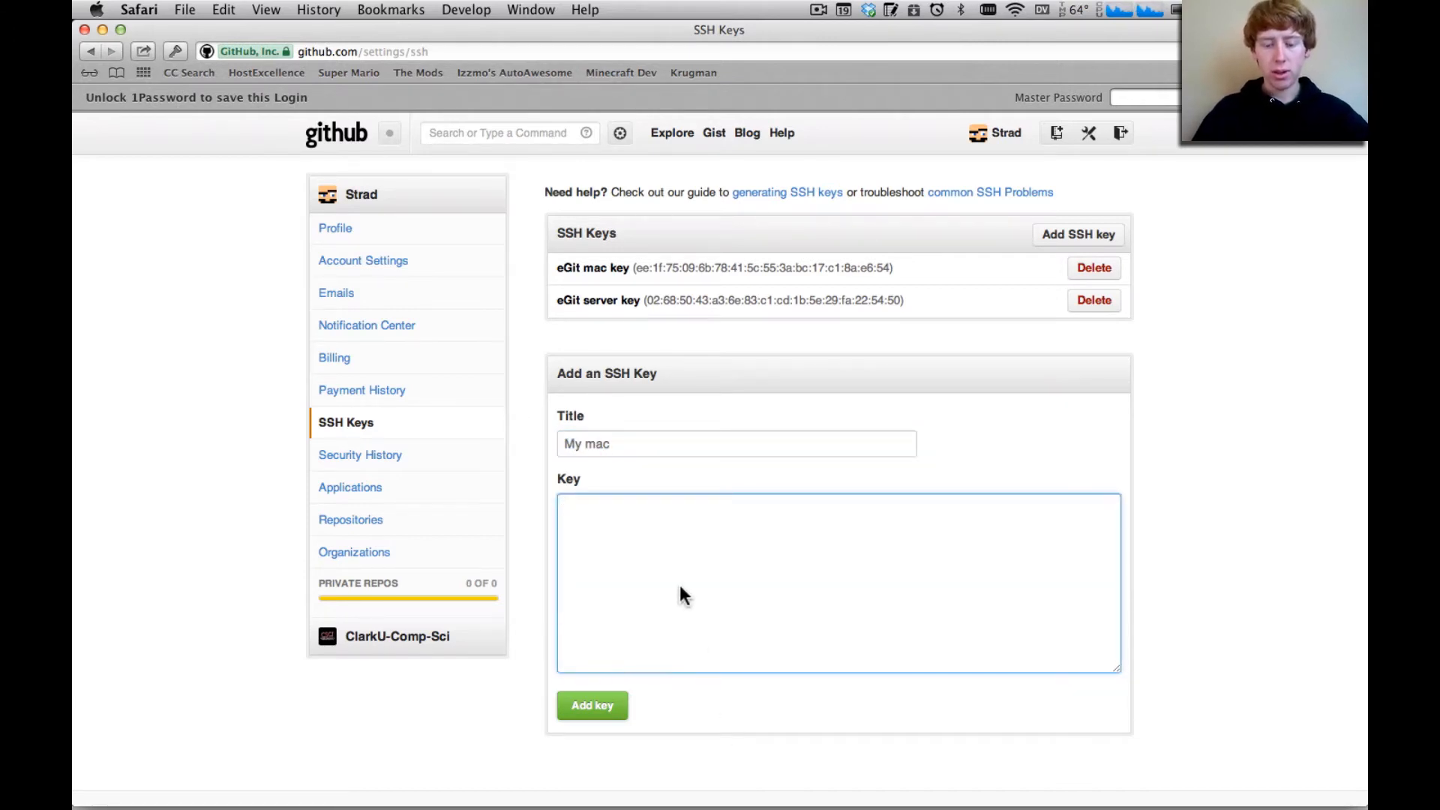
key(super+v)
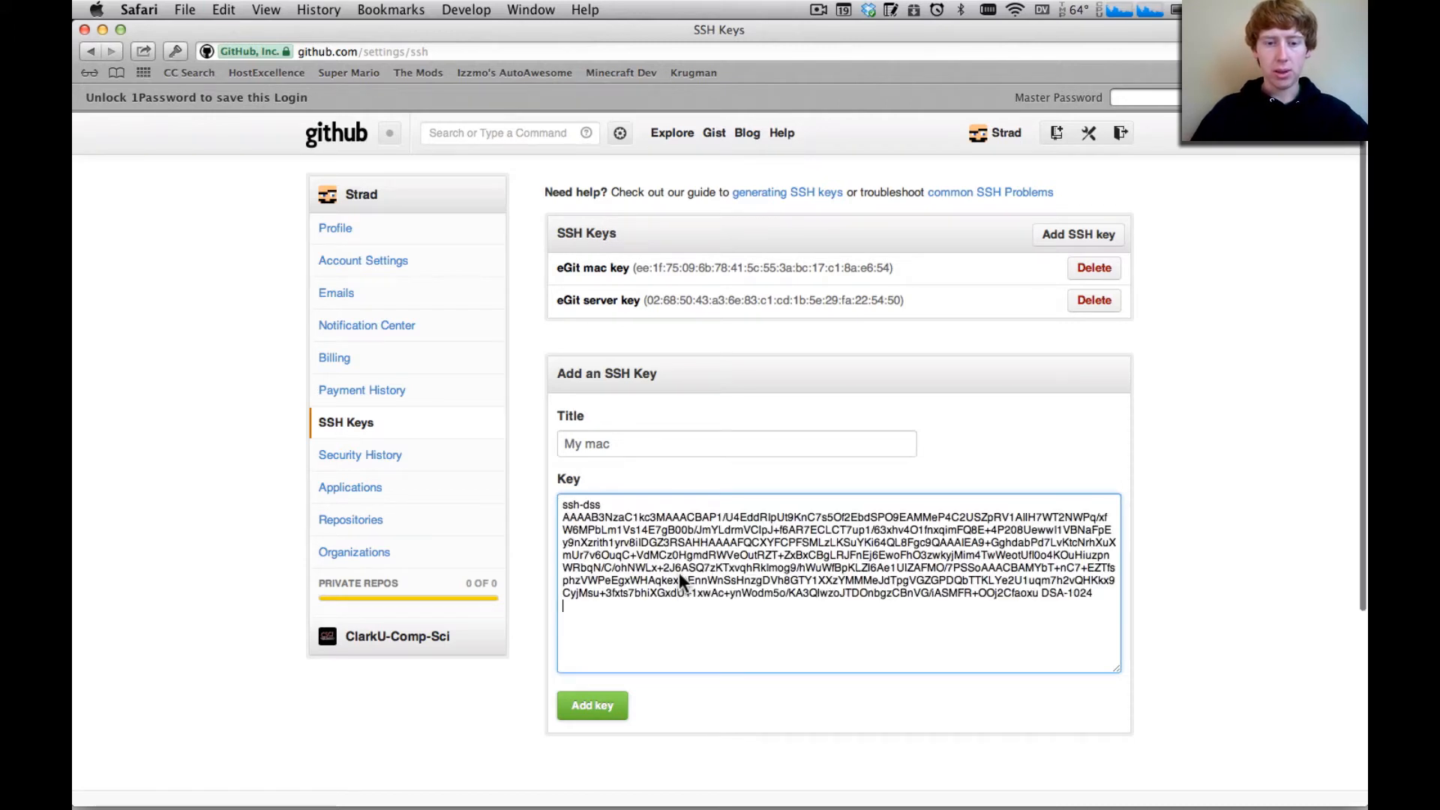
click(576, 708)
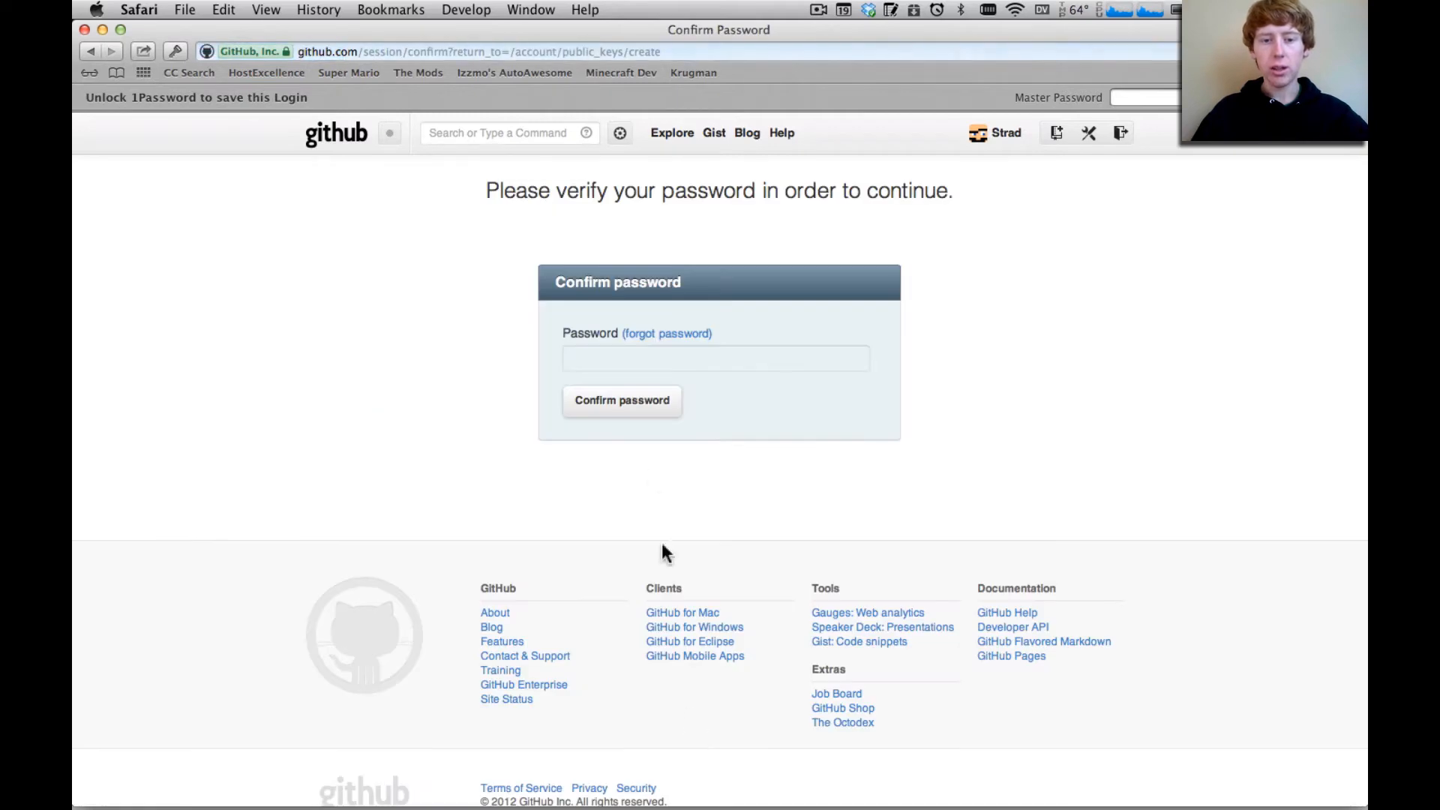
Enter the account password to confirm adding the SSH key
click(642, 357)
text(•••••)
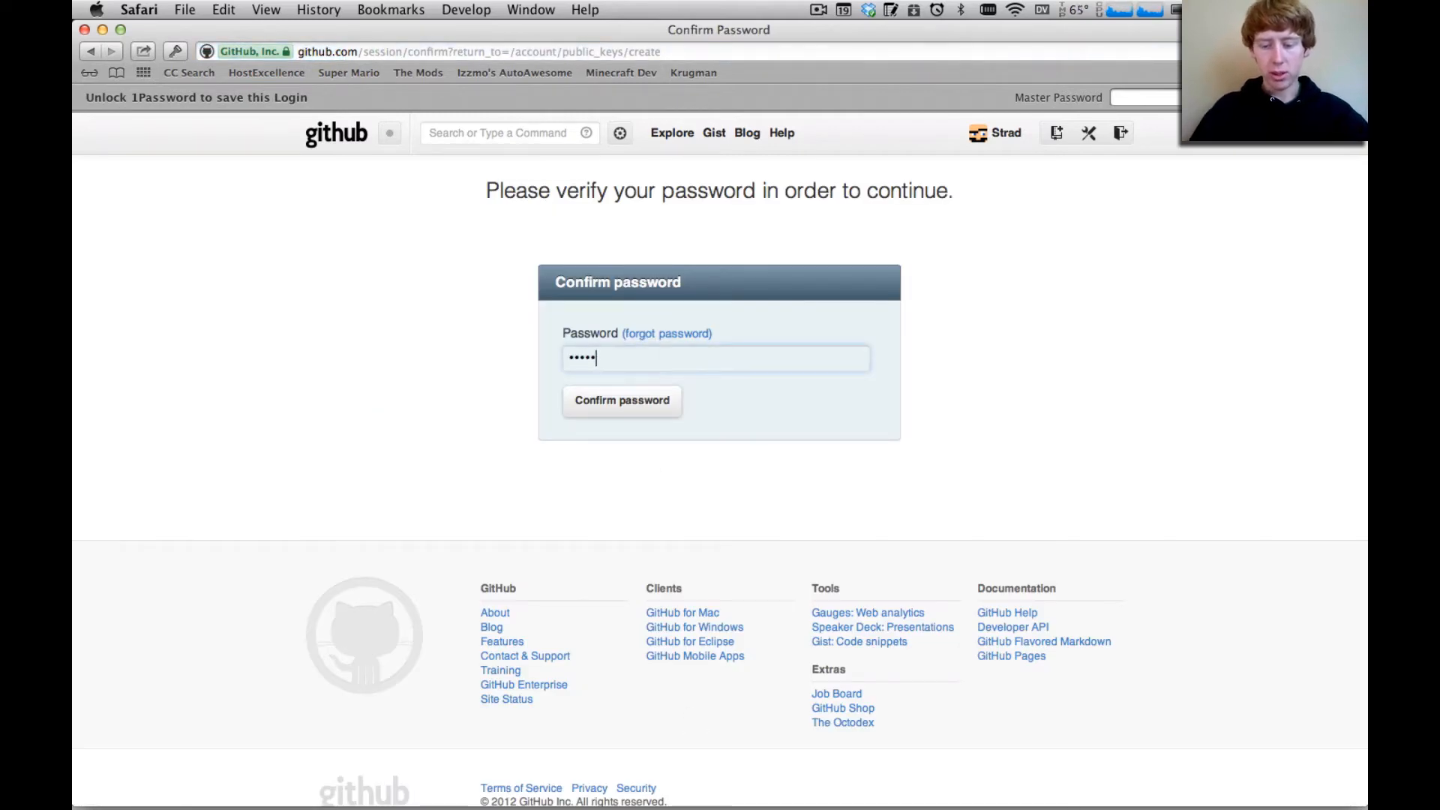
key(Return)
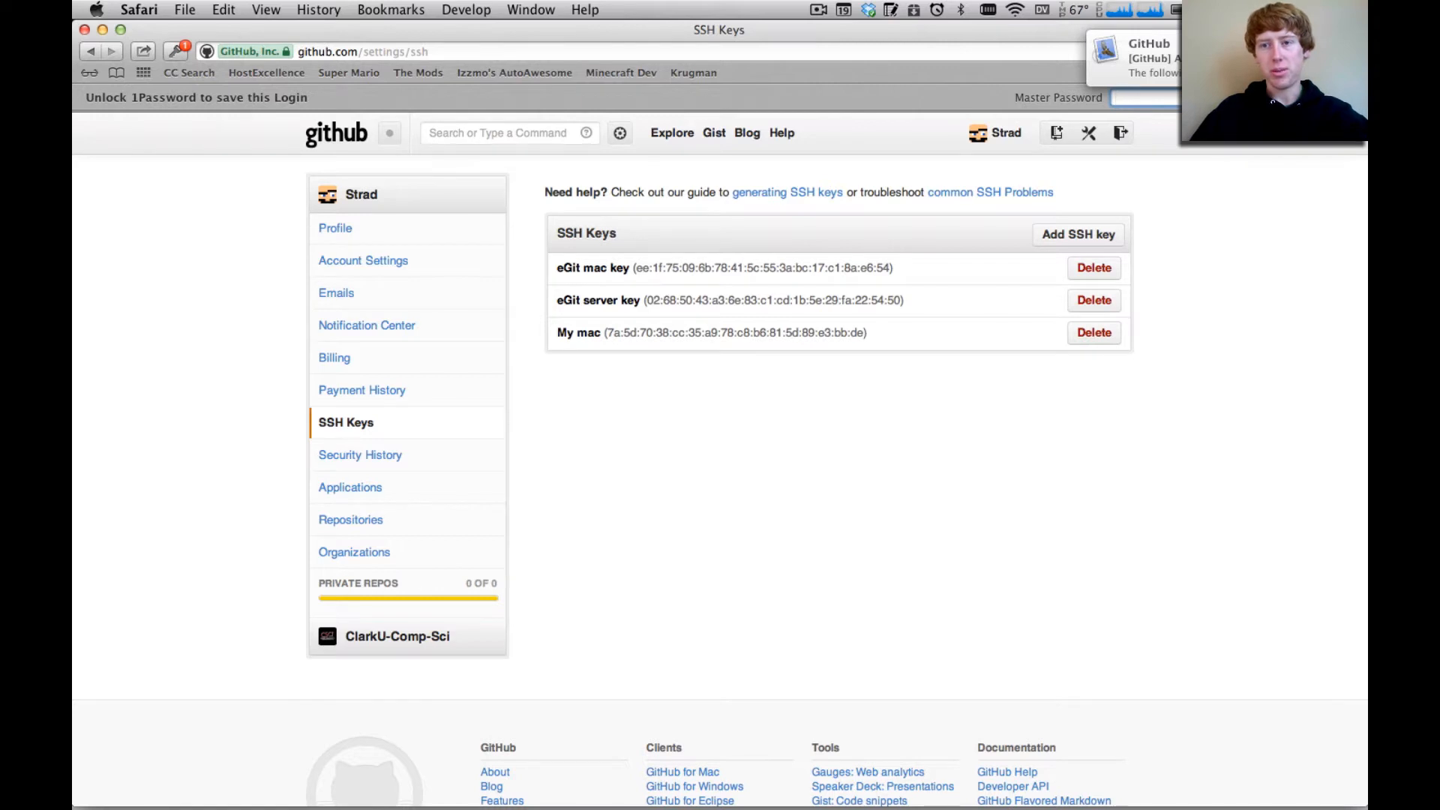
click(1193, 60)
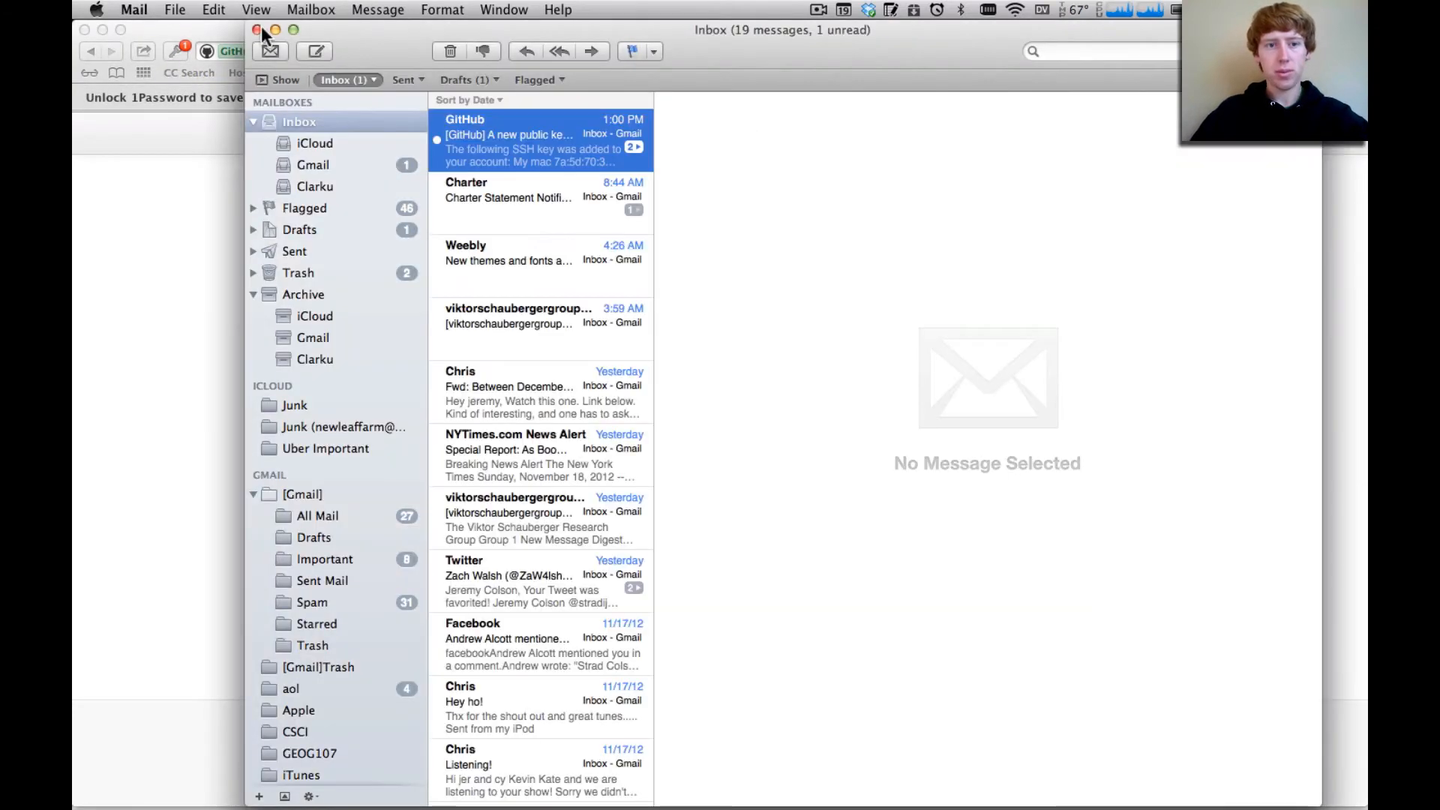
click(257, 29)
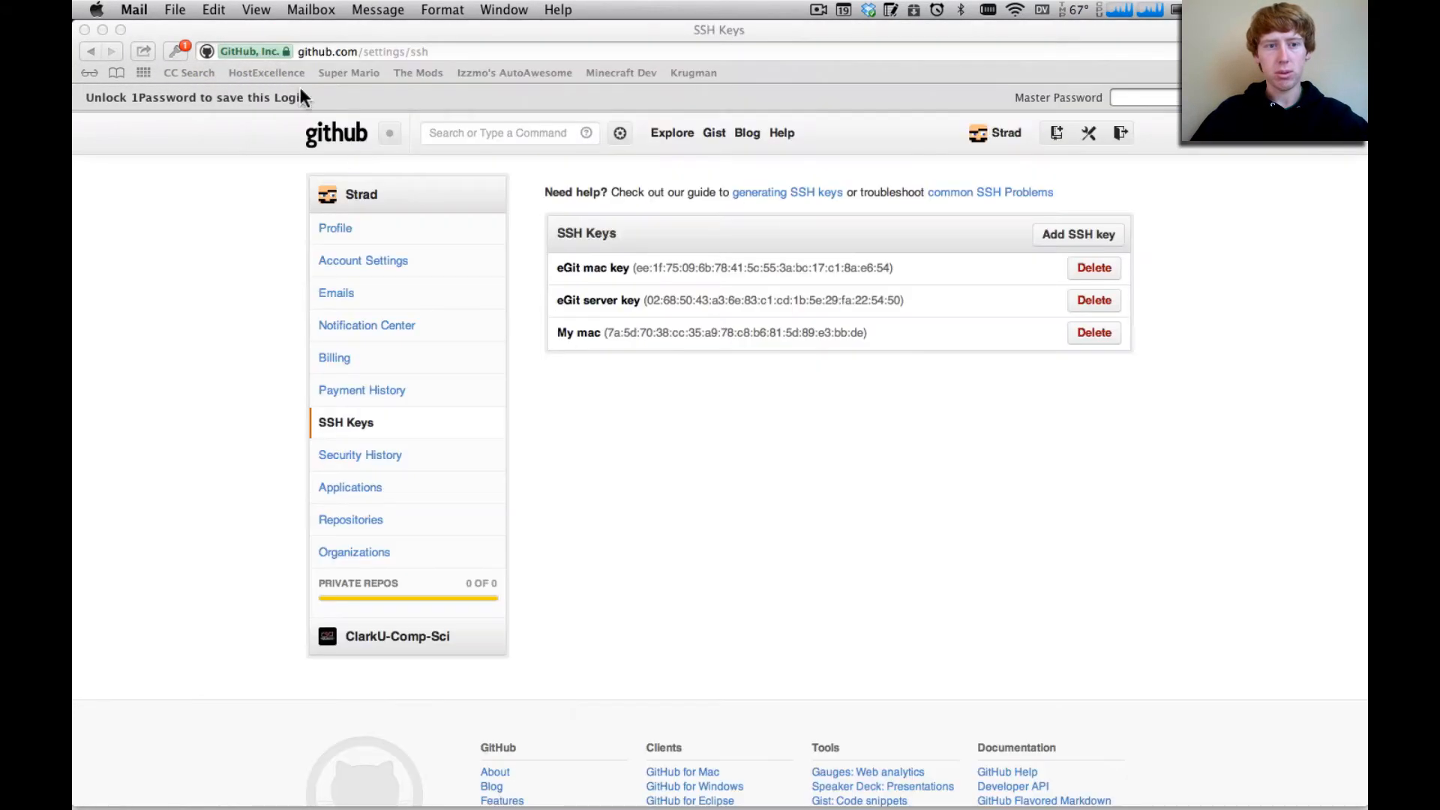
click(691, 518)
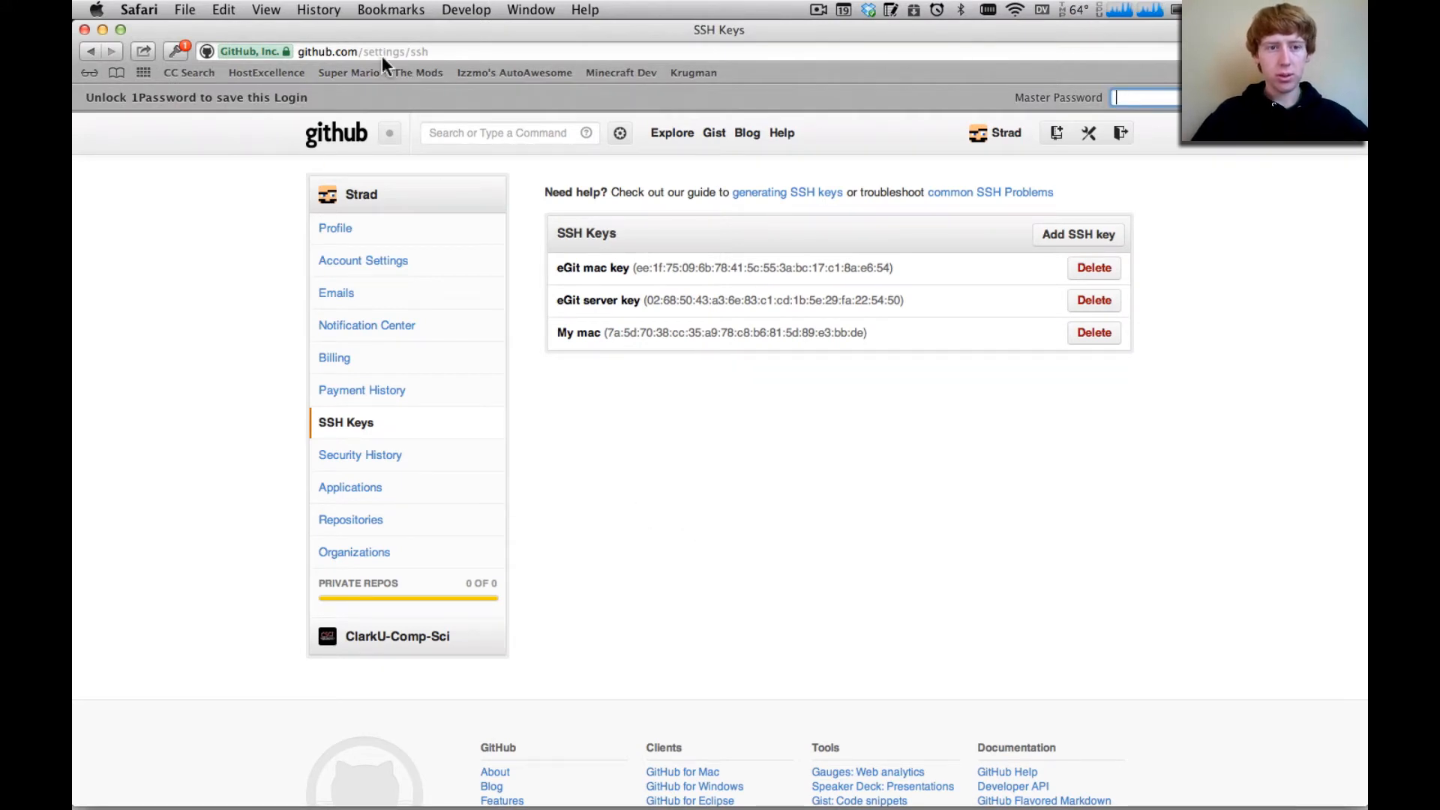
Open the organization page at github.com/clarkU-Comp-Sci/ and locate the Eight-Bit-RA repository
drag(365, 52, 645, 52)
text(clarkU-Comp-Sci/learn)
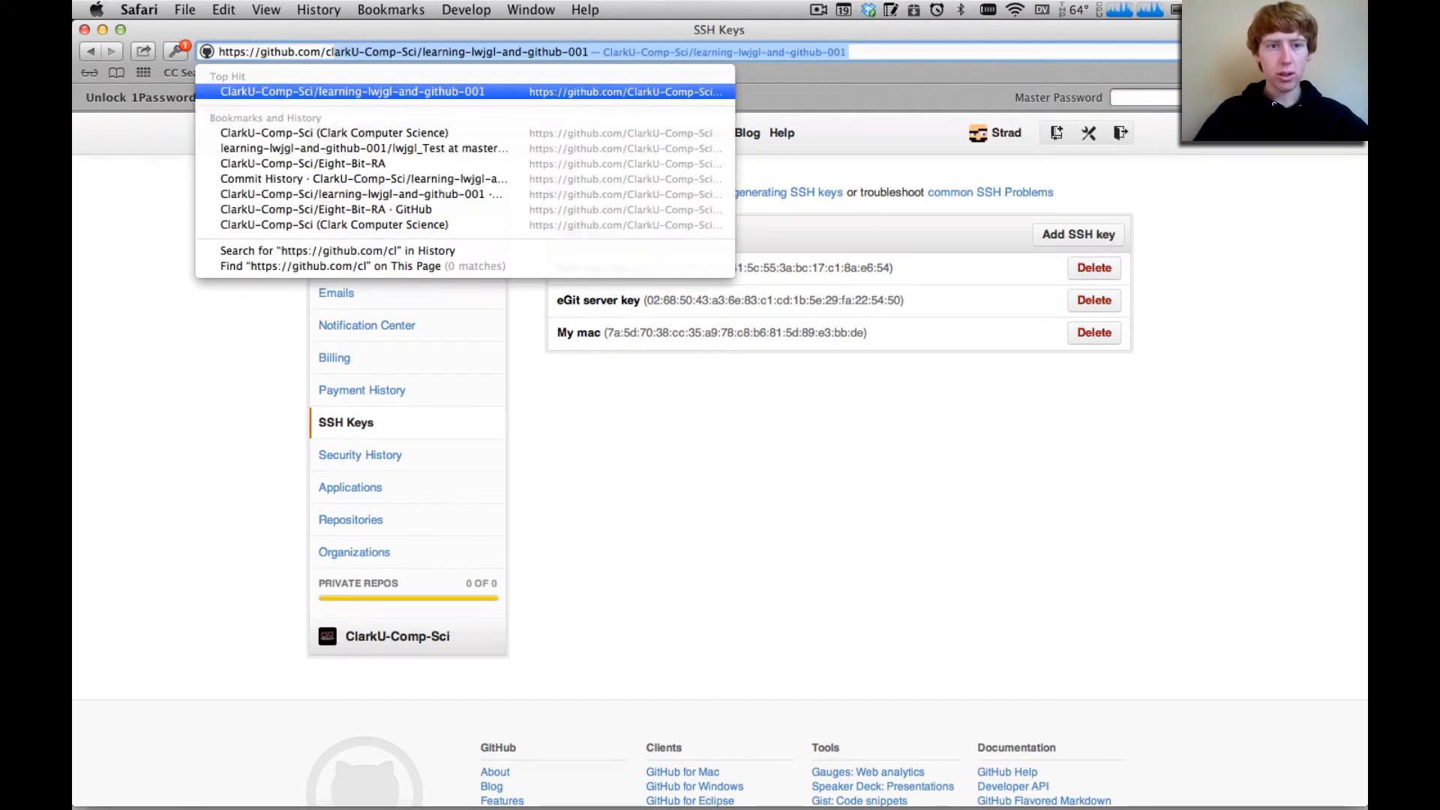
key(Right)
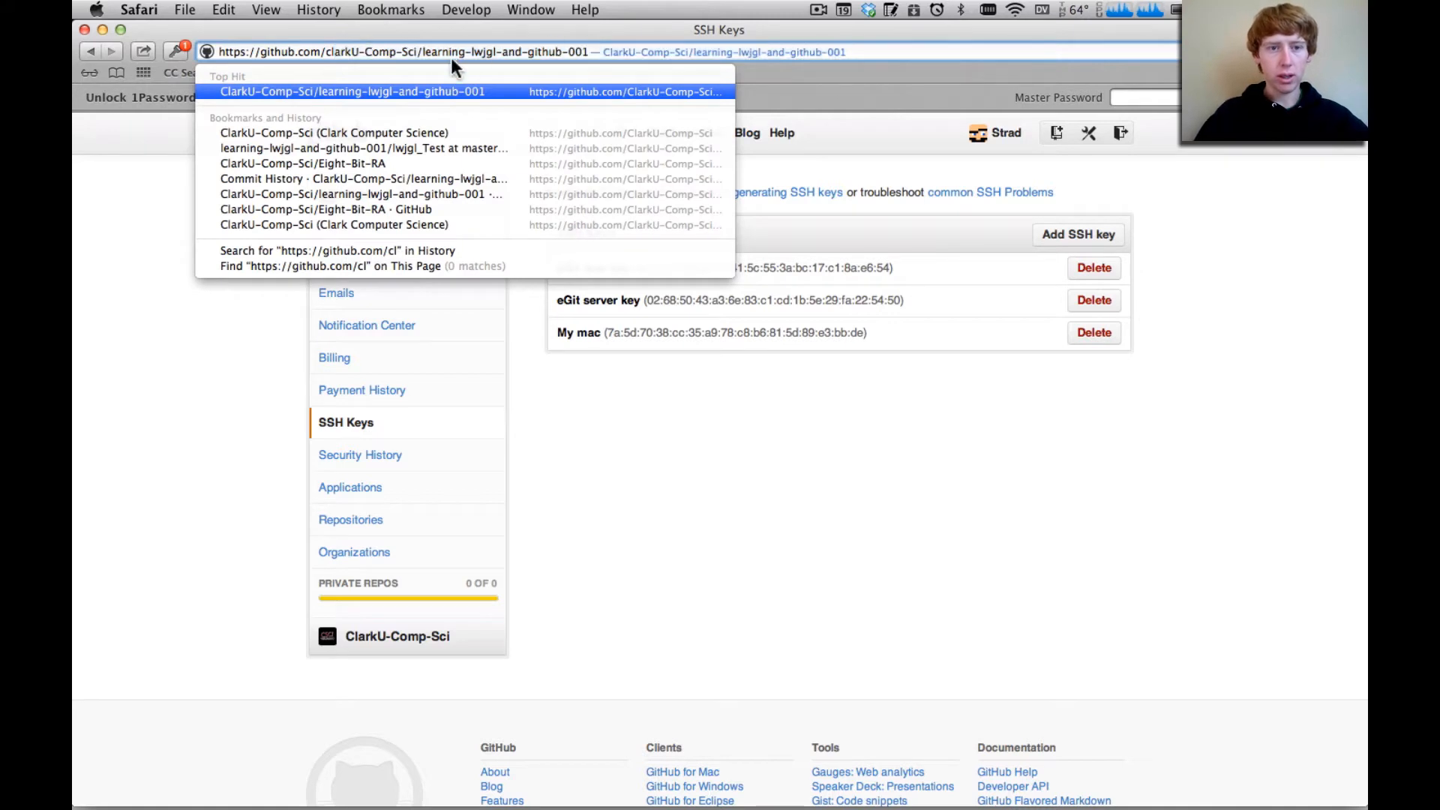
drag(425, 48, 778, 45)
text(l)
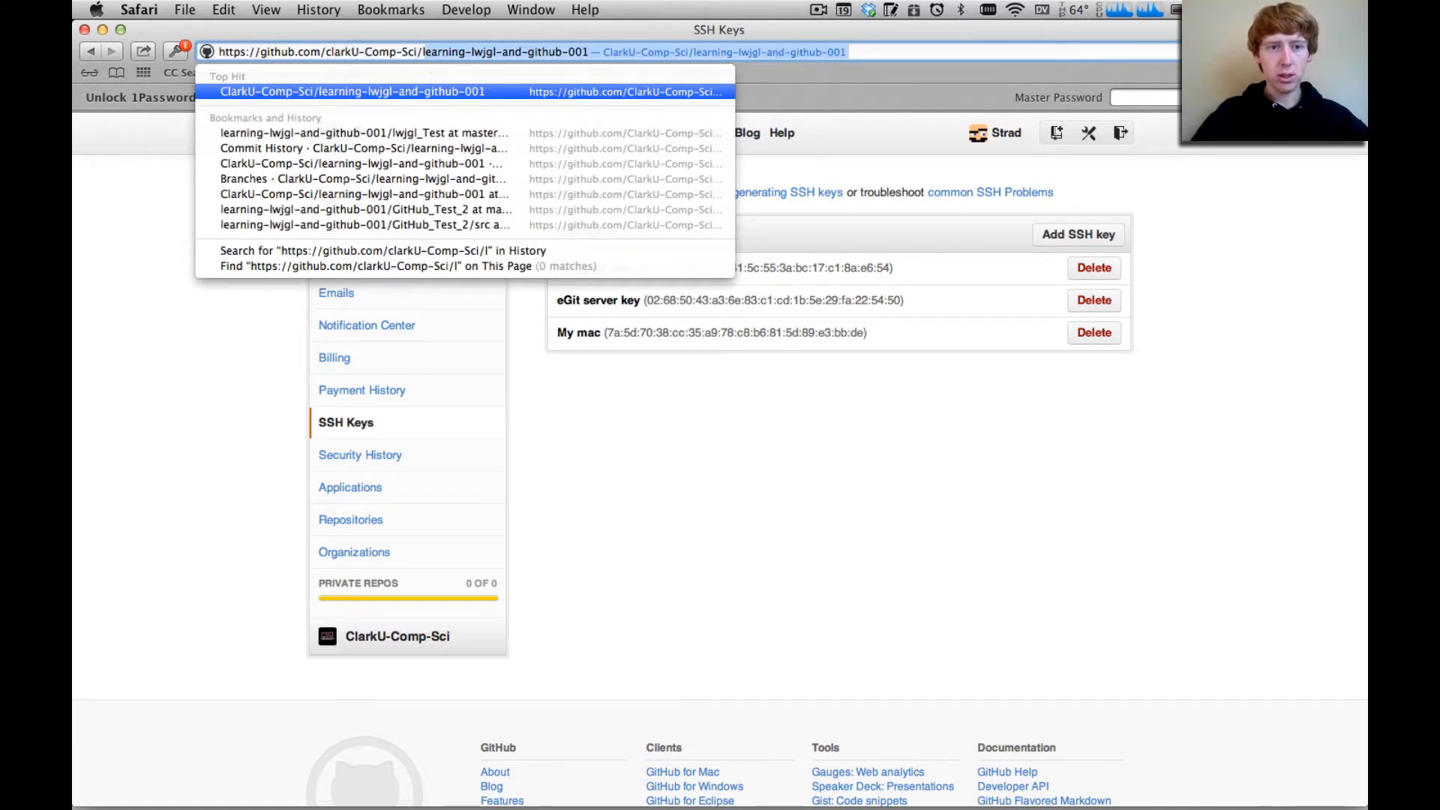
key(BackSpace)
key(BackSpace)
key(Return)
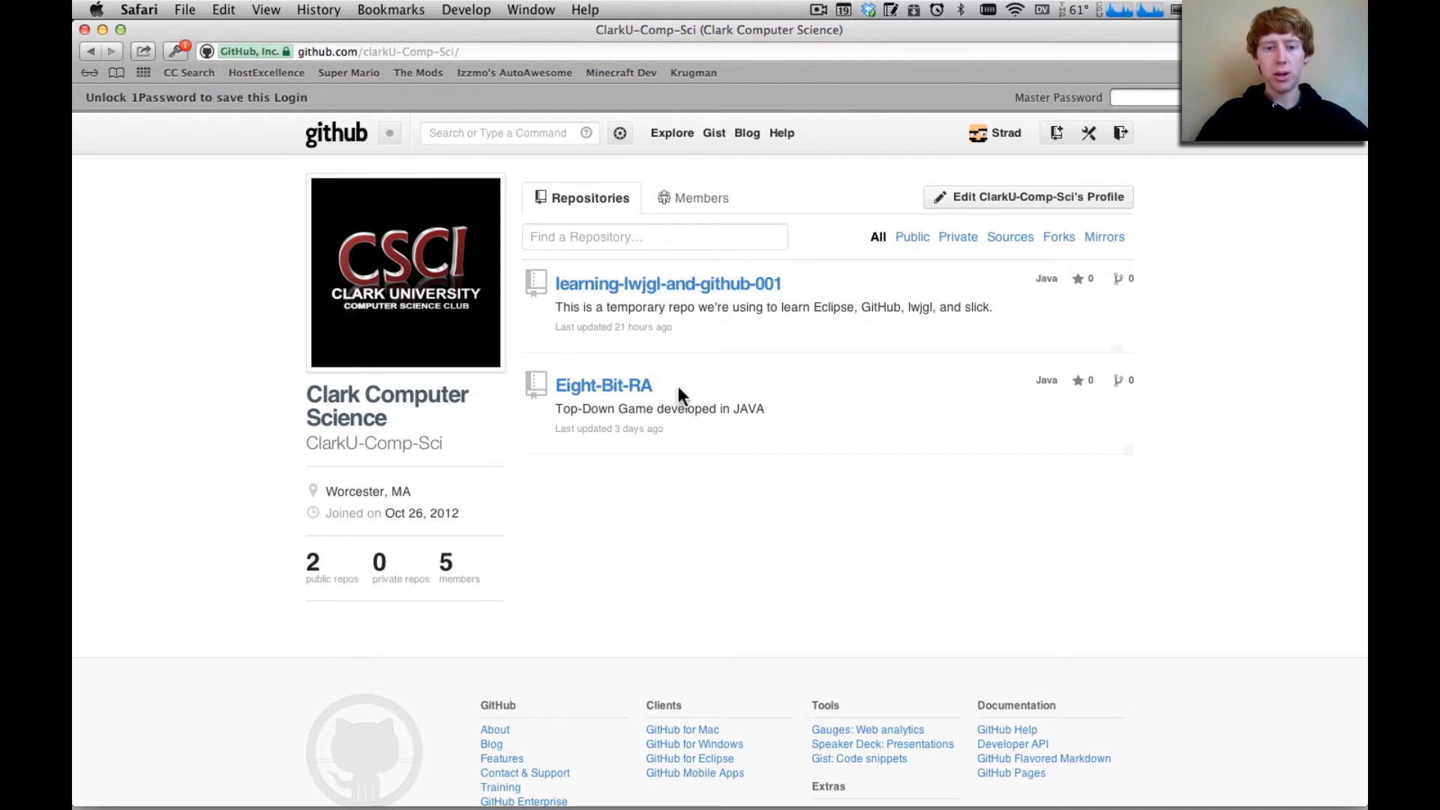
drag(557, 385, 612, 390)
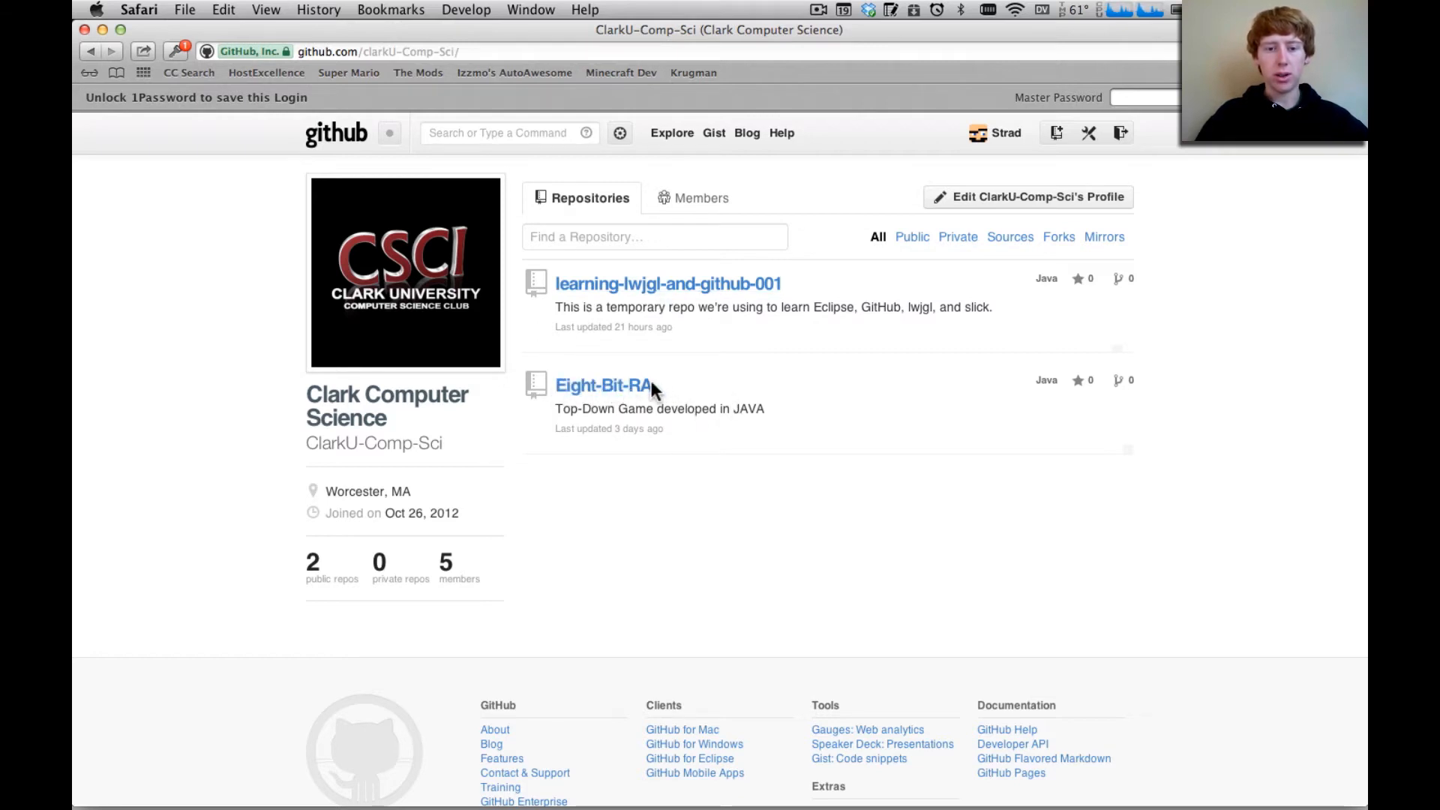
Open the learning-lwjgl-and-github-001 repository from the organization's repository list
triple_click(651, 381)
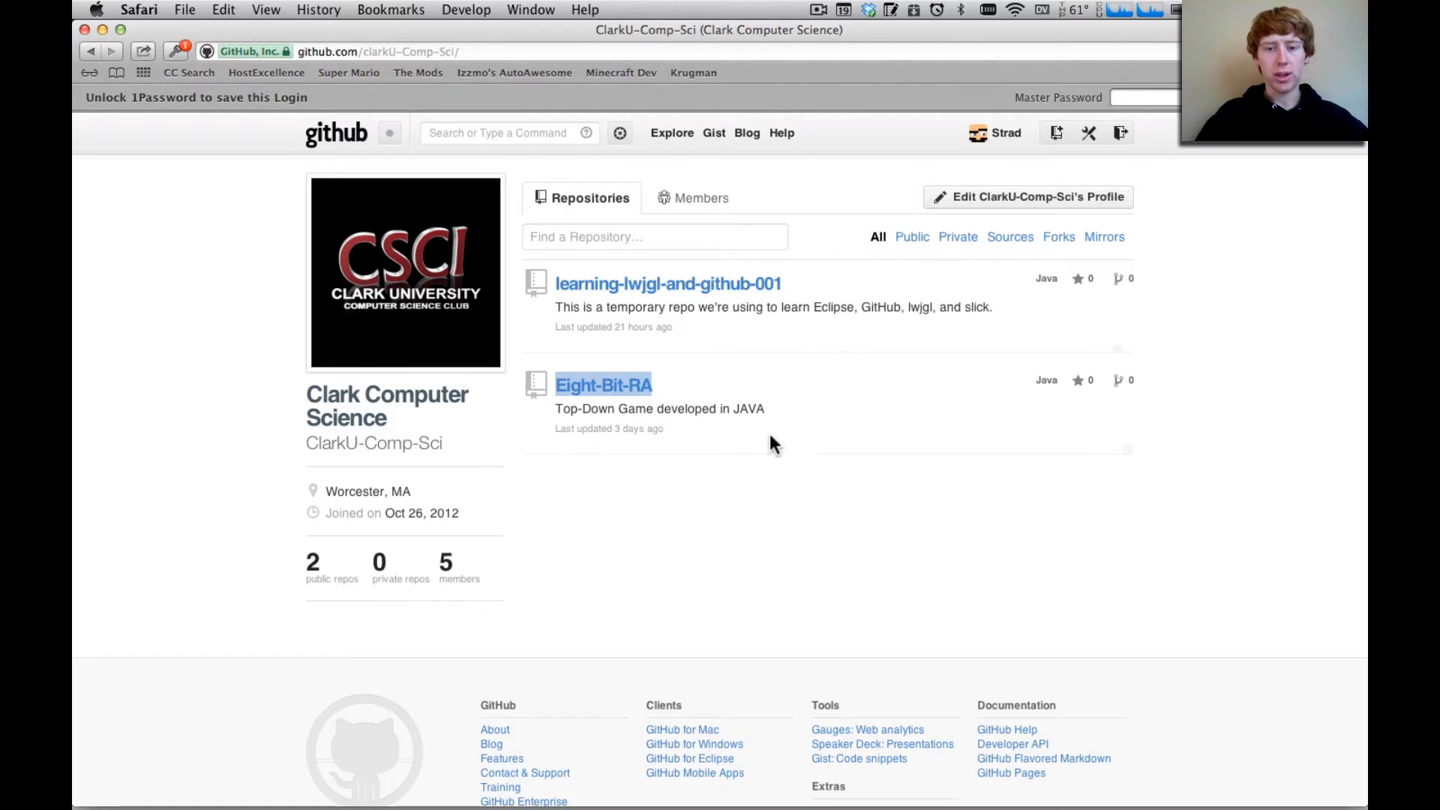
click(786, 509)
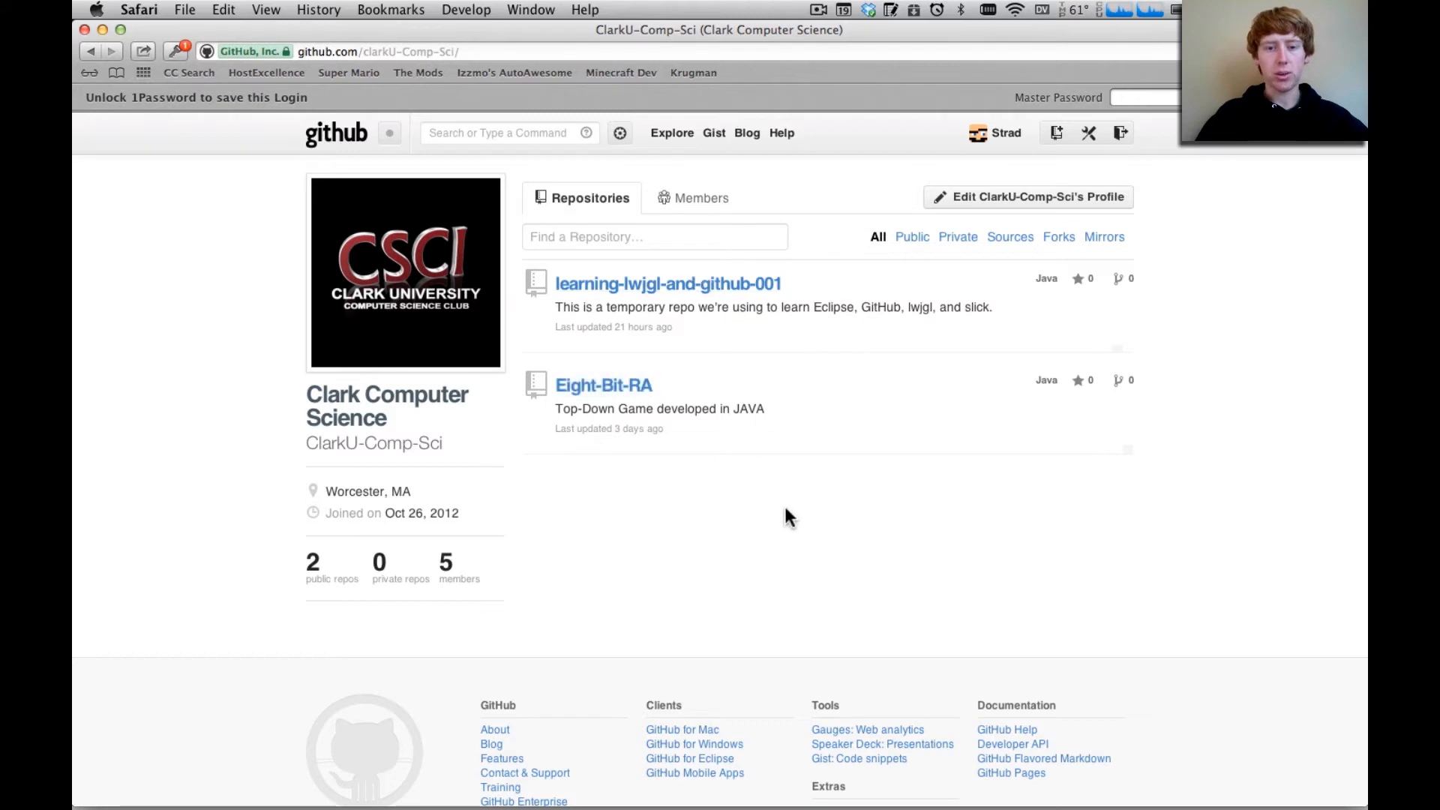
click(661, 287)
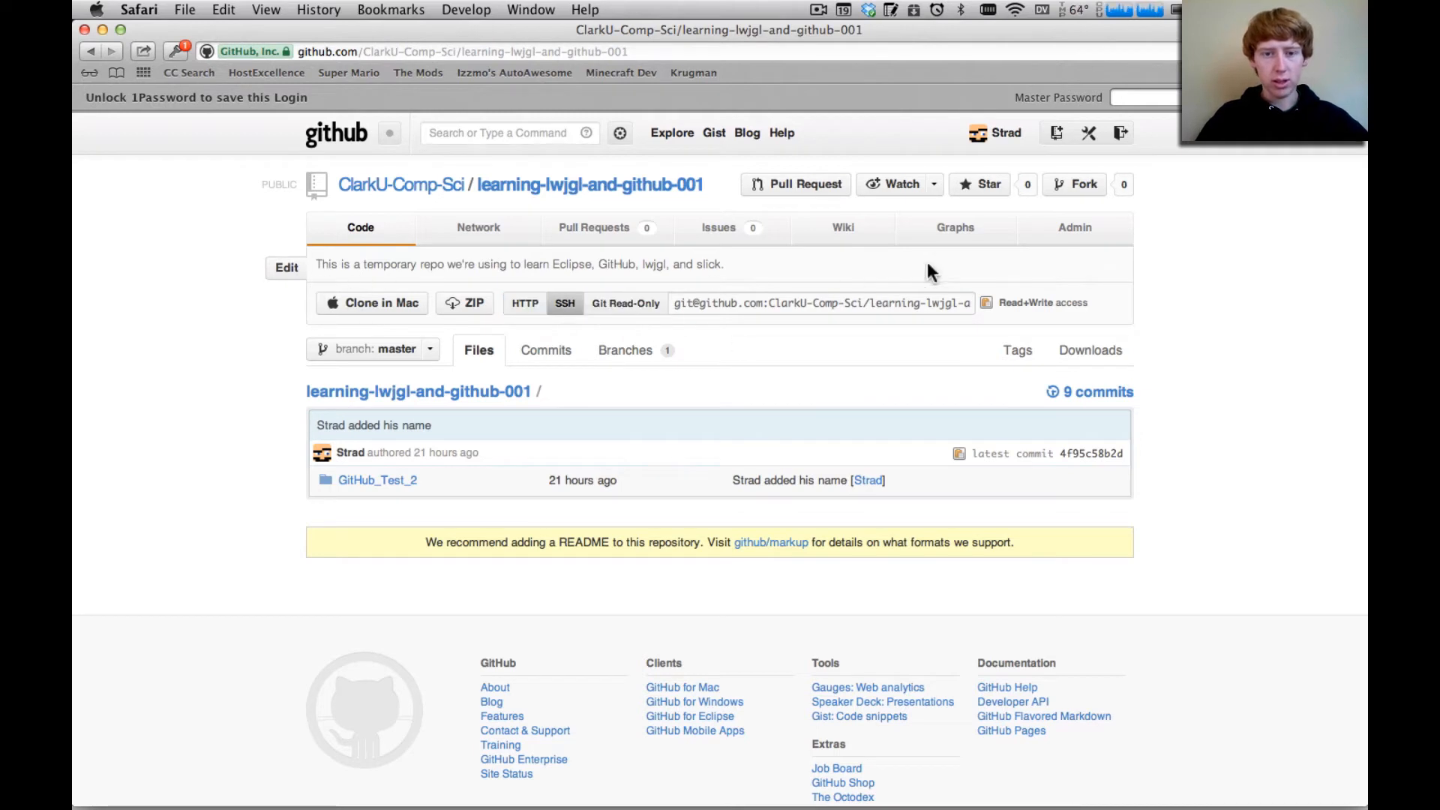
Show the repository's SSH clone address and copy it
click(527, 305)
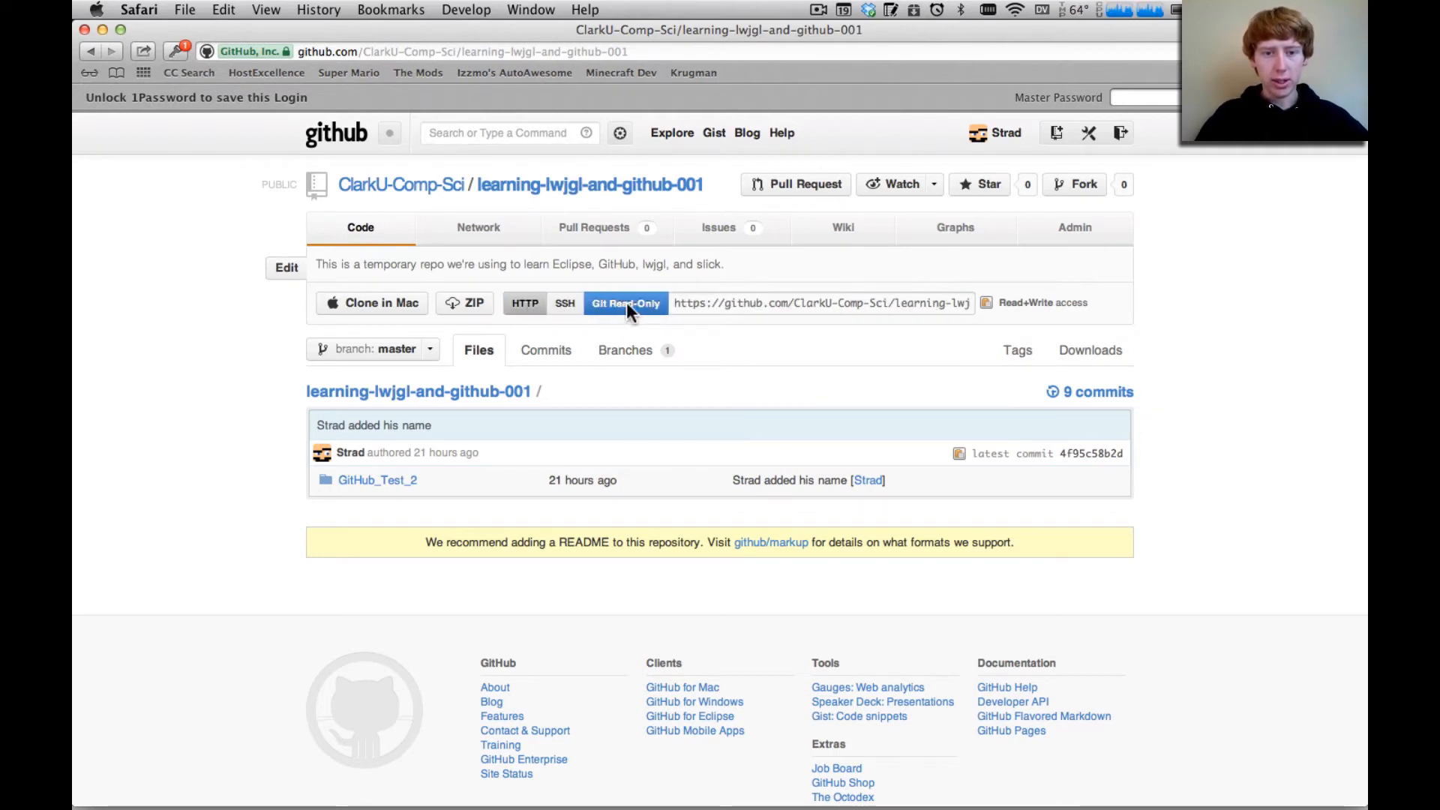
click(628, 303)
click(564, 304)
click(749, 304)
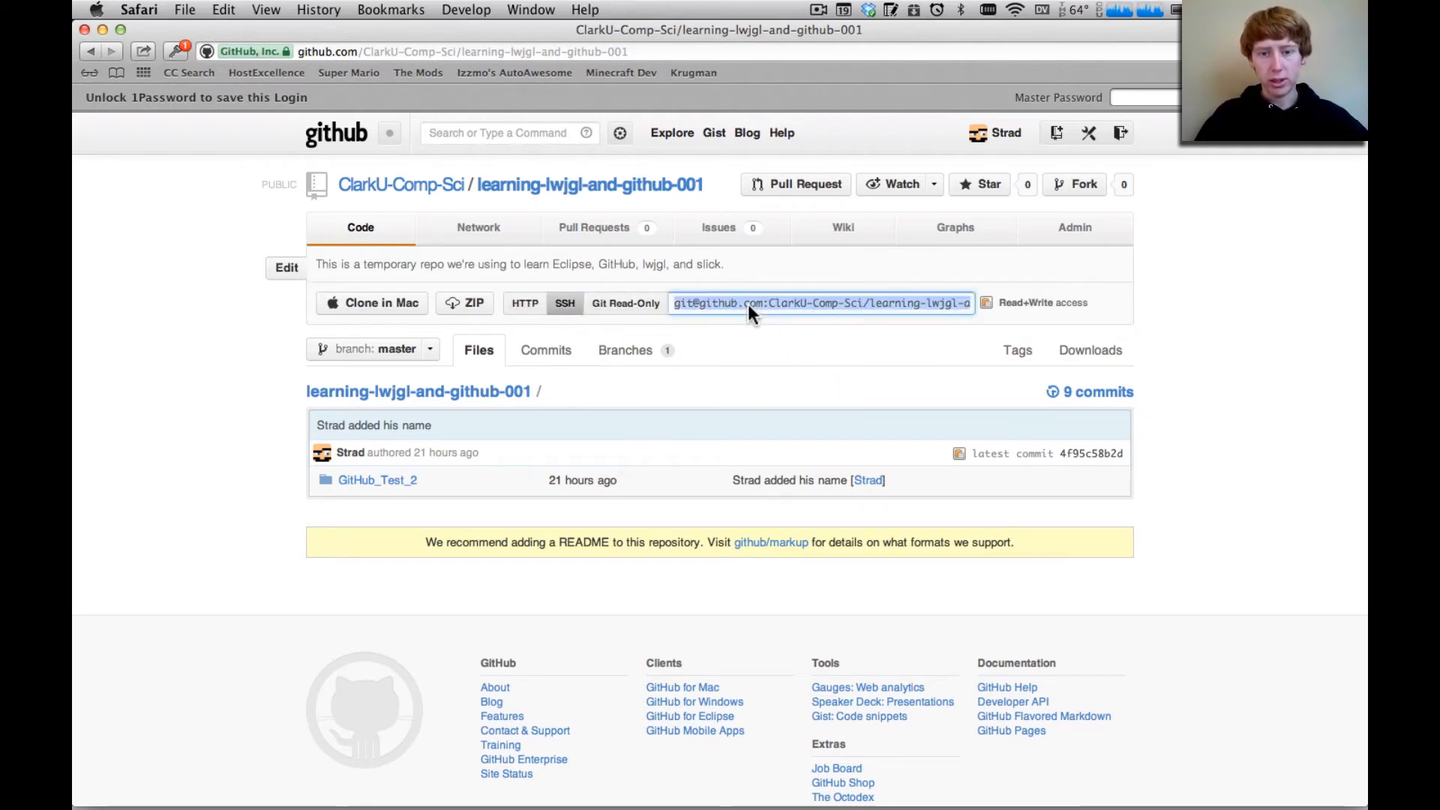
right_click(748, 304)
click(780, 367)
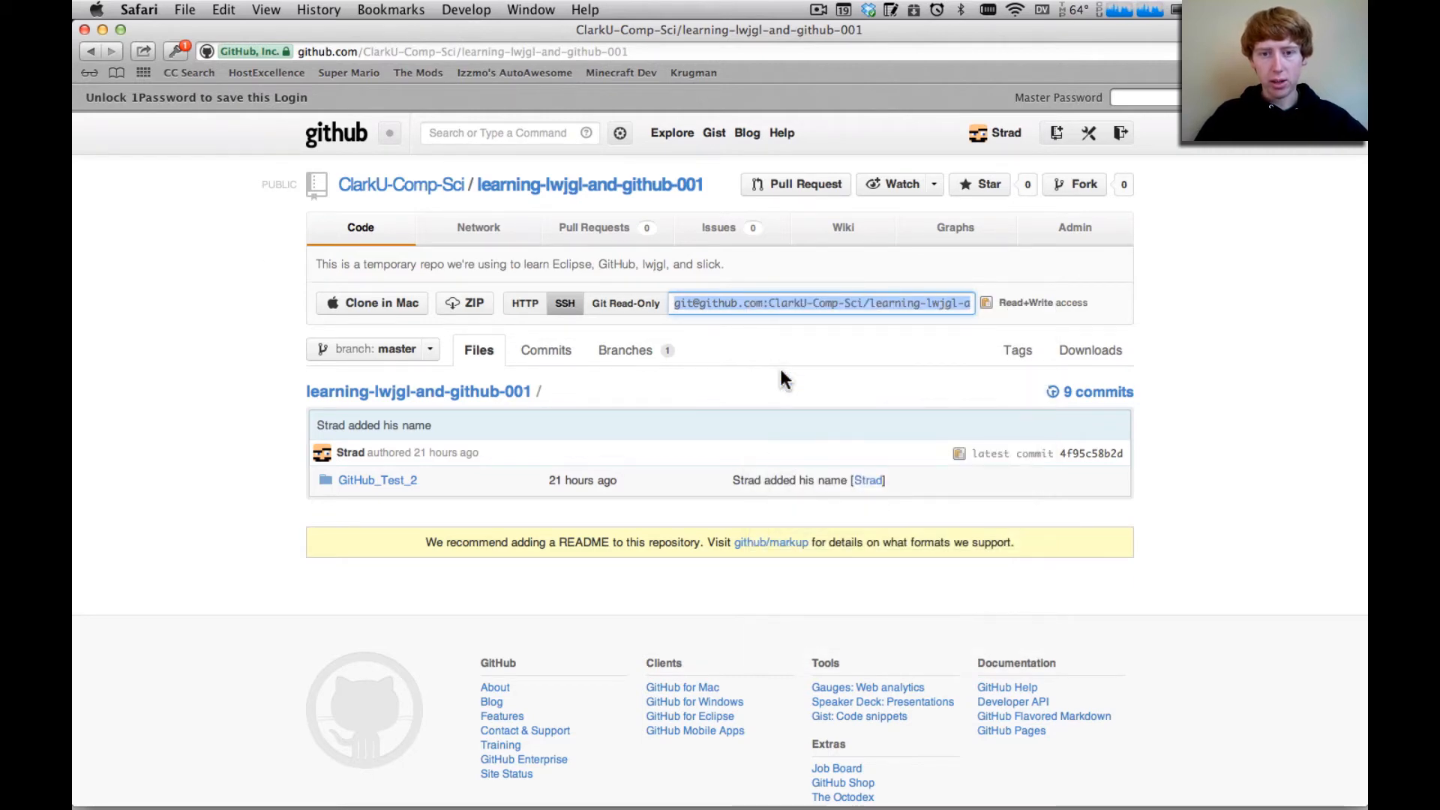
Switch to Eclipse and paste the copied repository URI into the Git Repositories view to start cloning
mouse_move(687, 804)
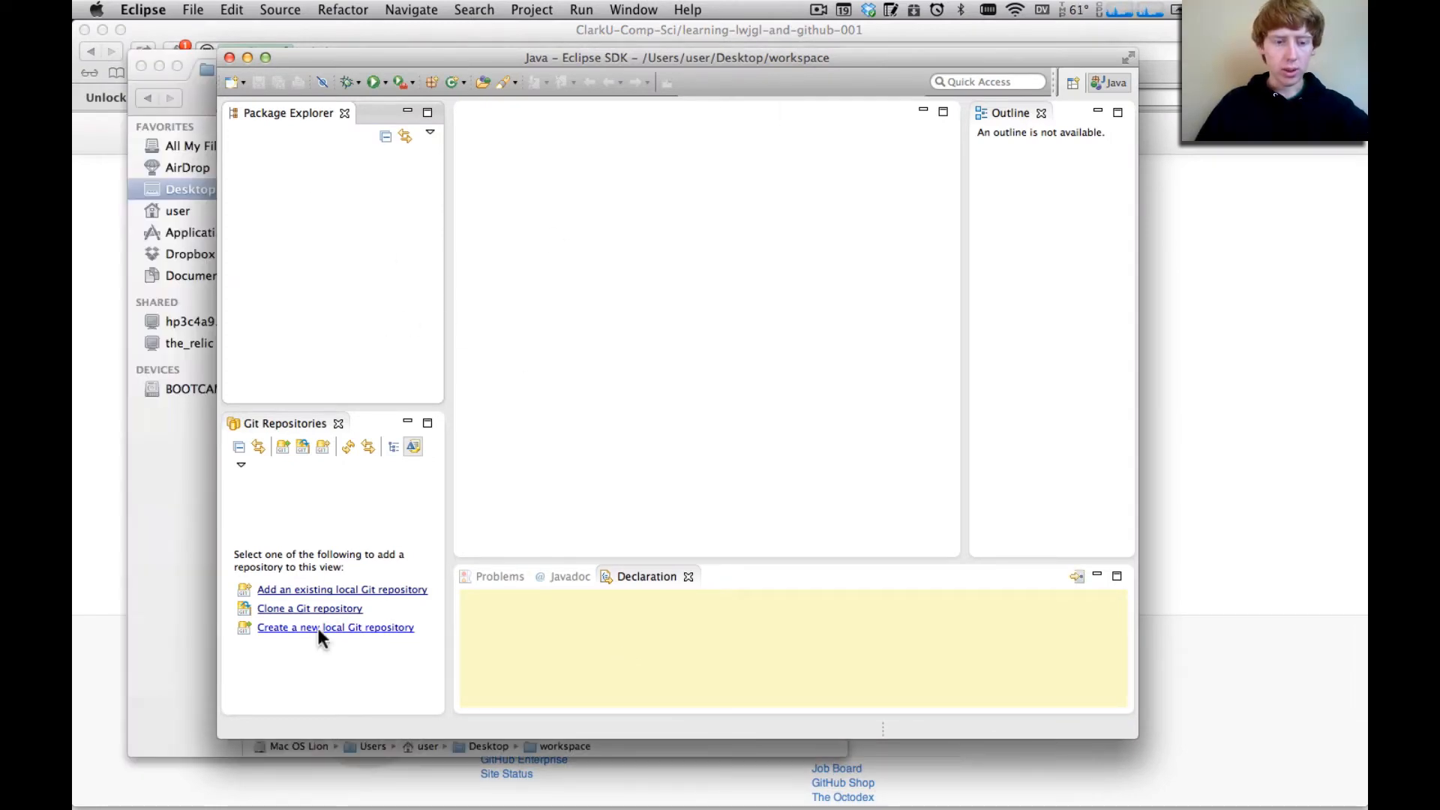
right_click(343, 515)
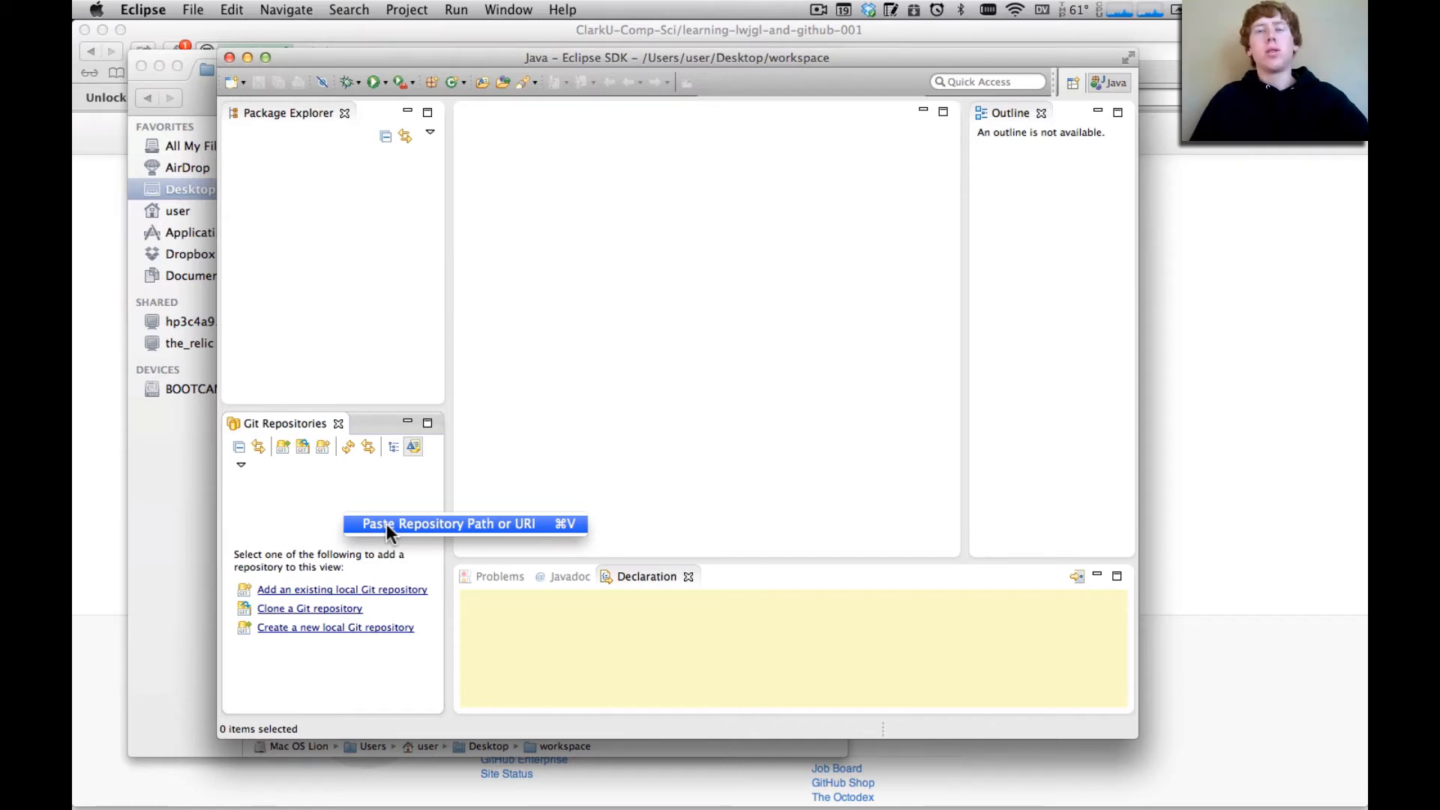
click(385, 524)
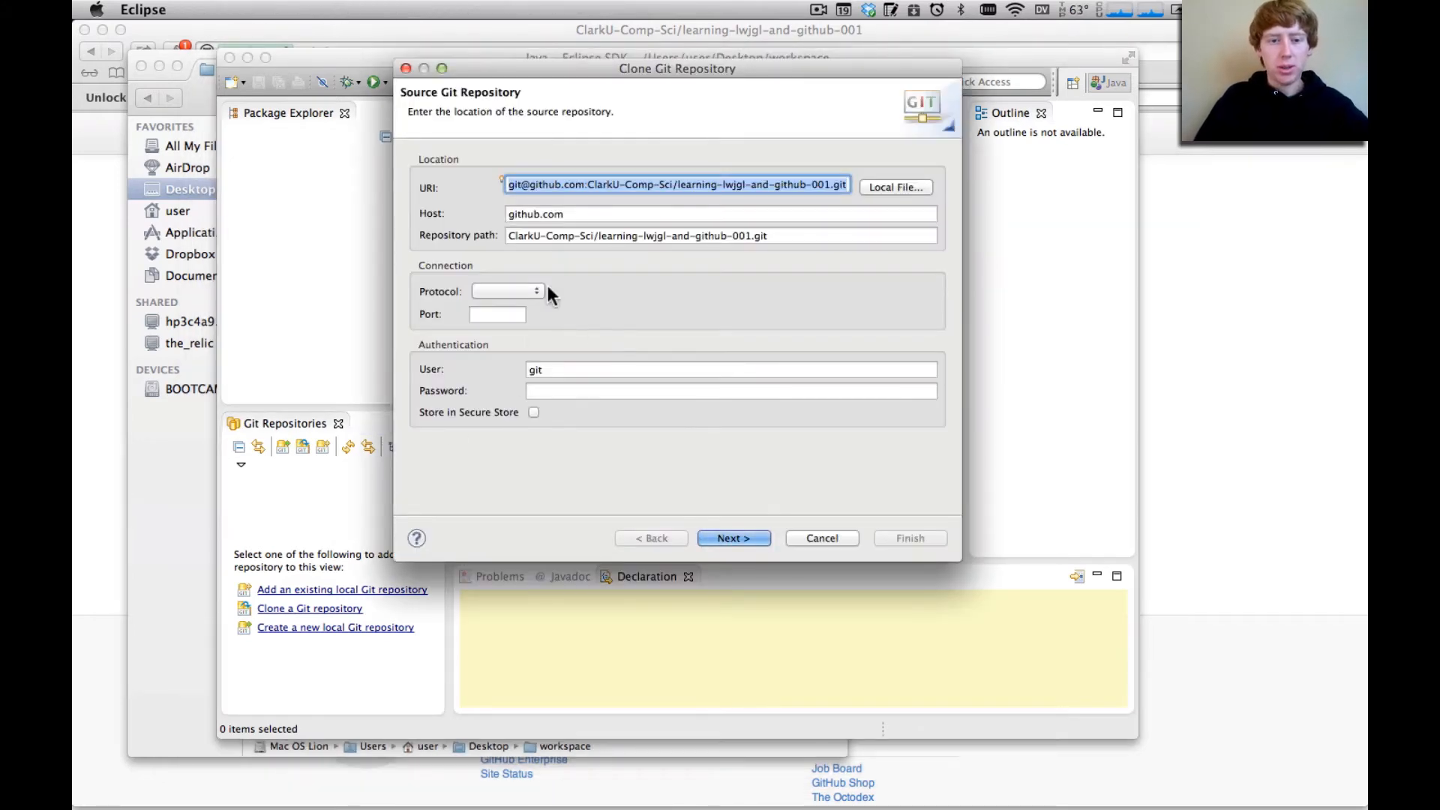
Set the source repository's connection protocol to ssh and continue to the branch selection
click(525, 291)
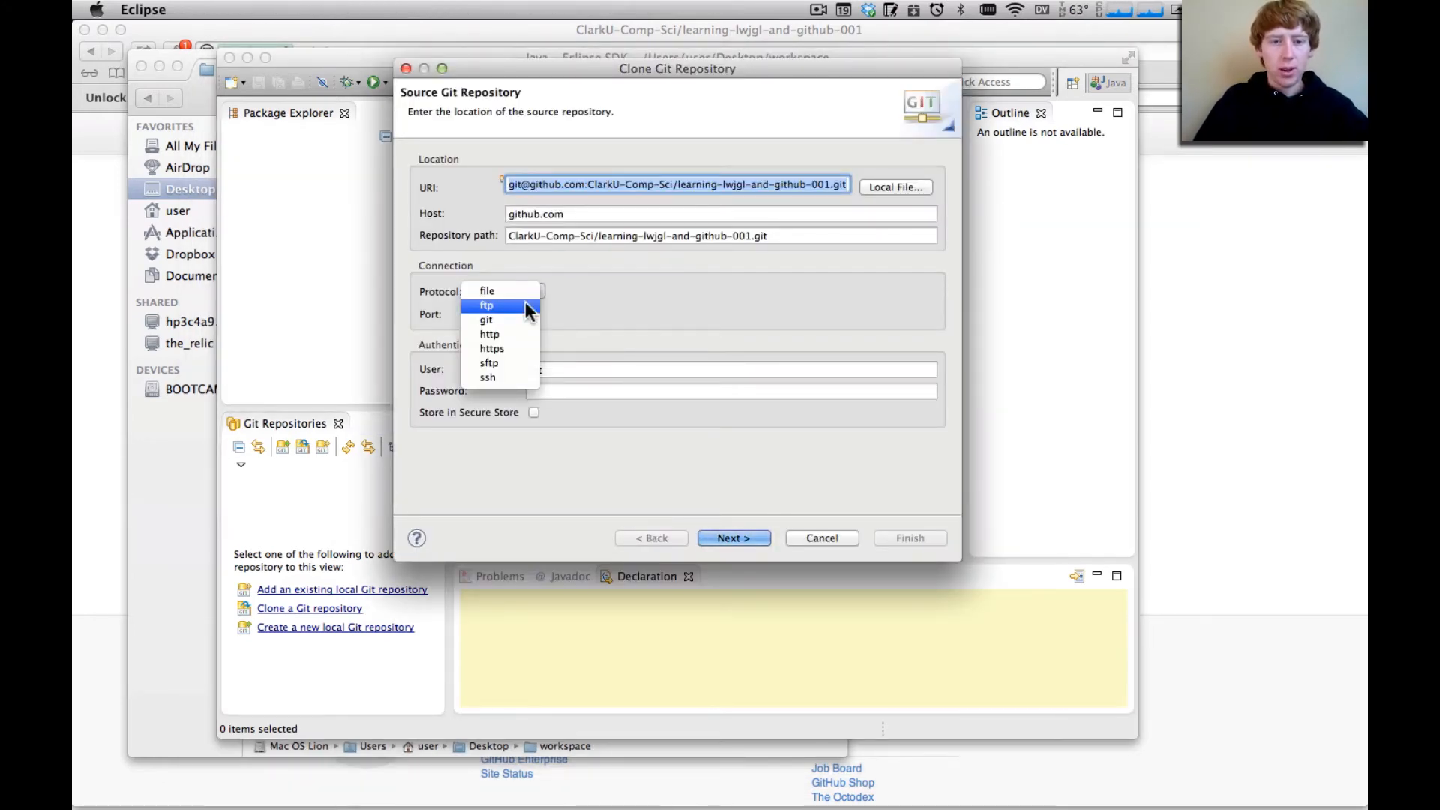
click(558, 267)
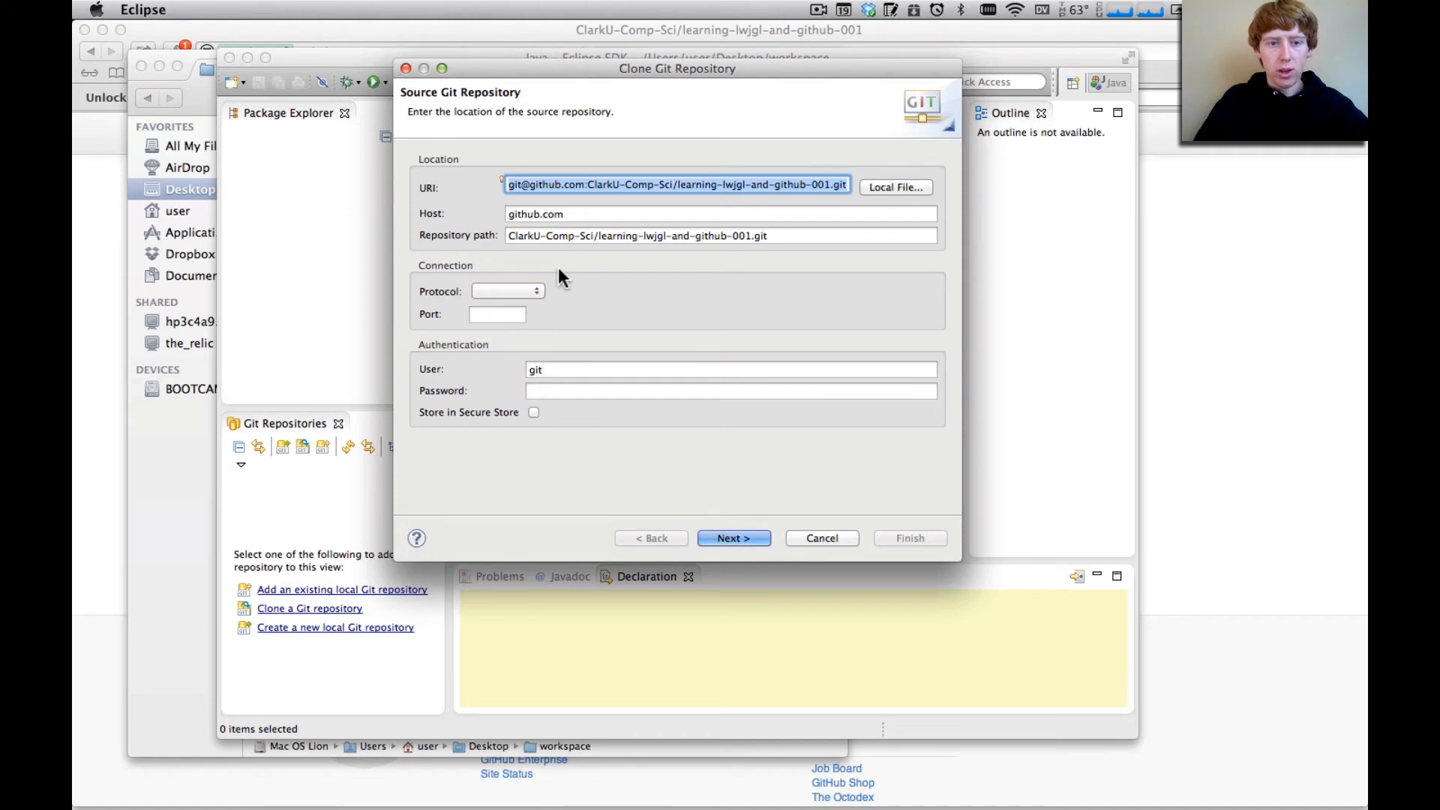
click(525, 188)
drag(512, 187, 608, 184)
click(573, 215)
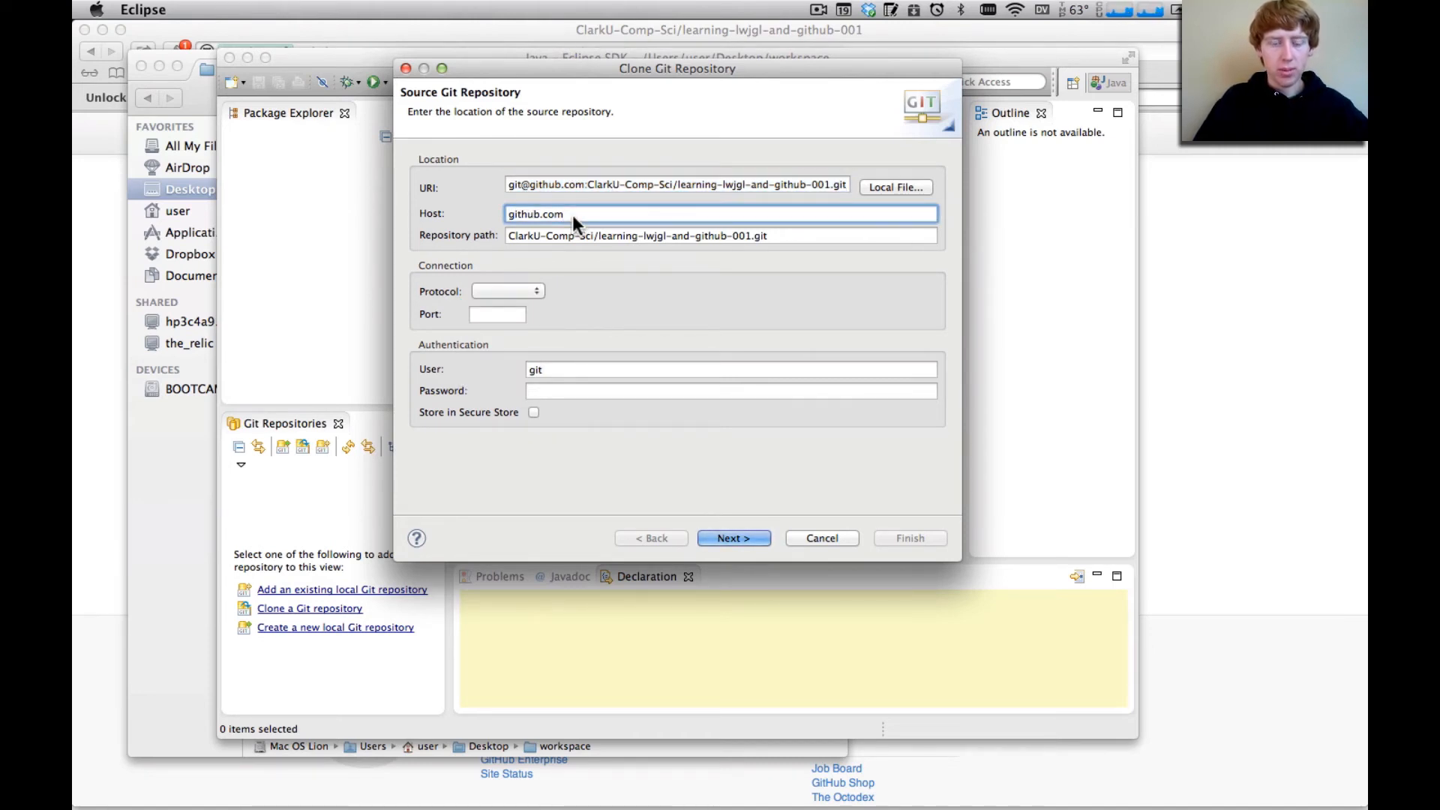
drag(573, 214, 417, 214)
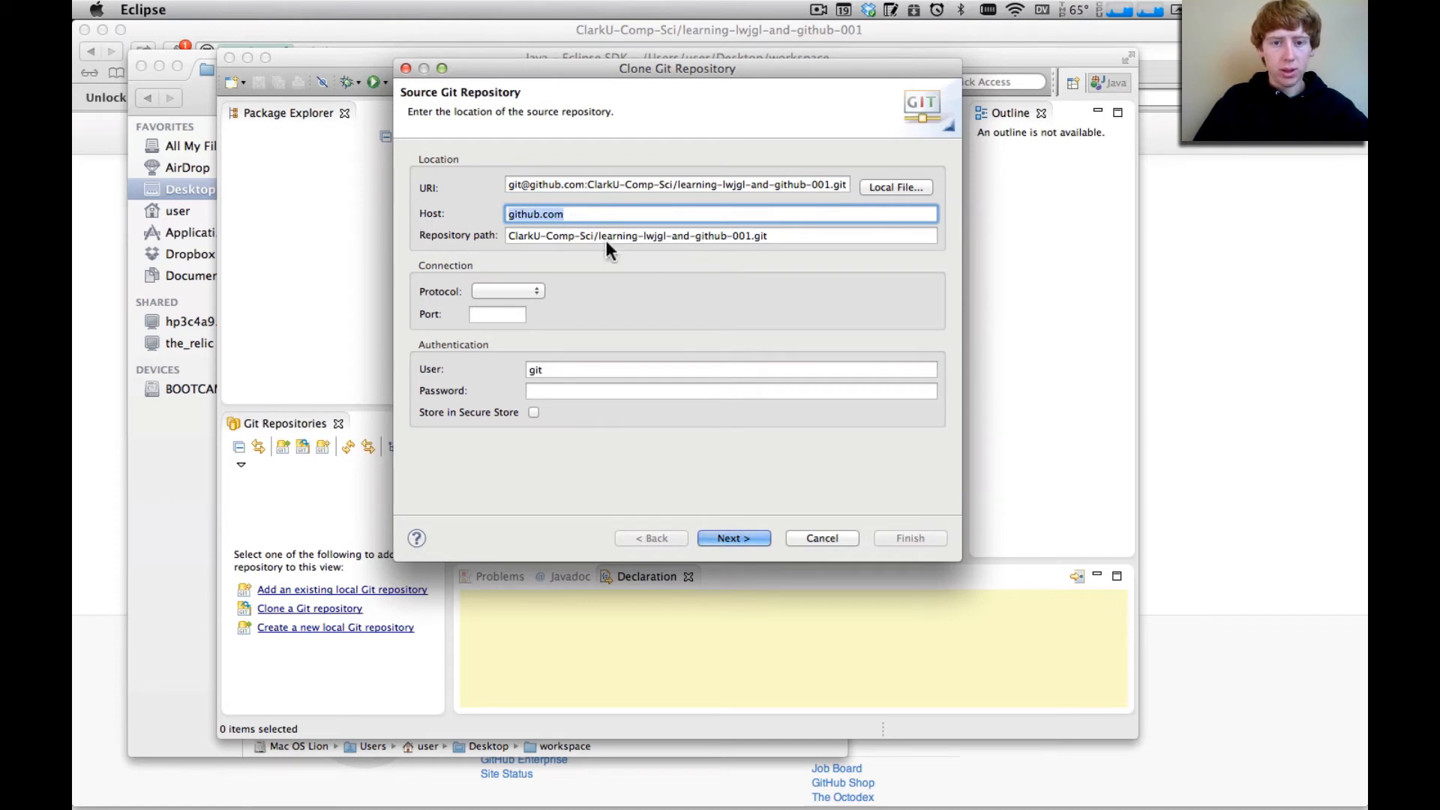
click(514, 291)
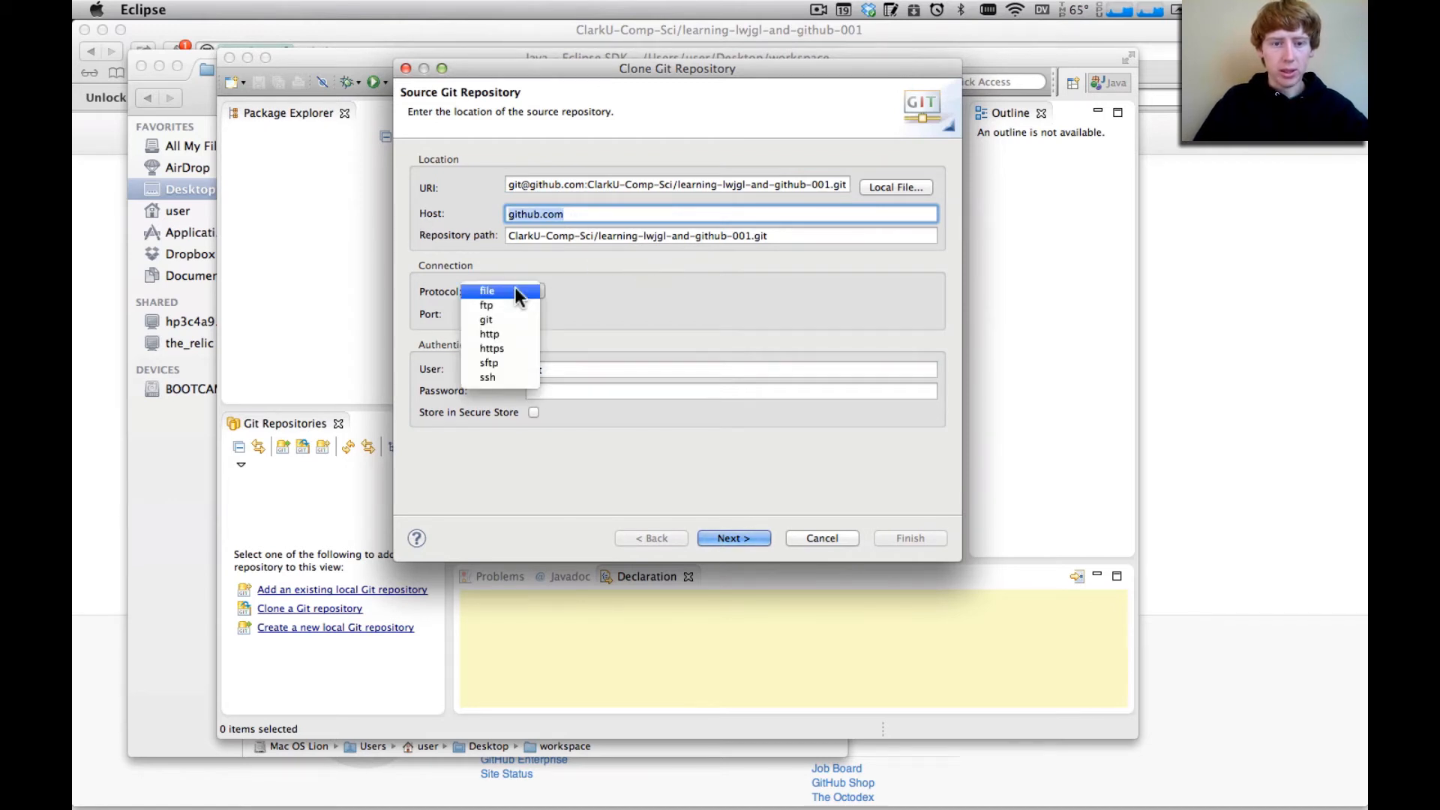
click(520, 378)
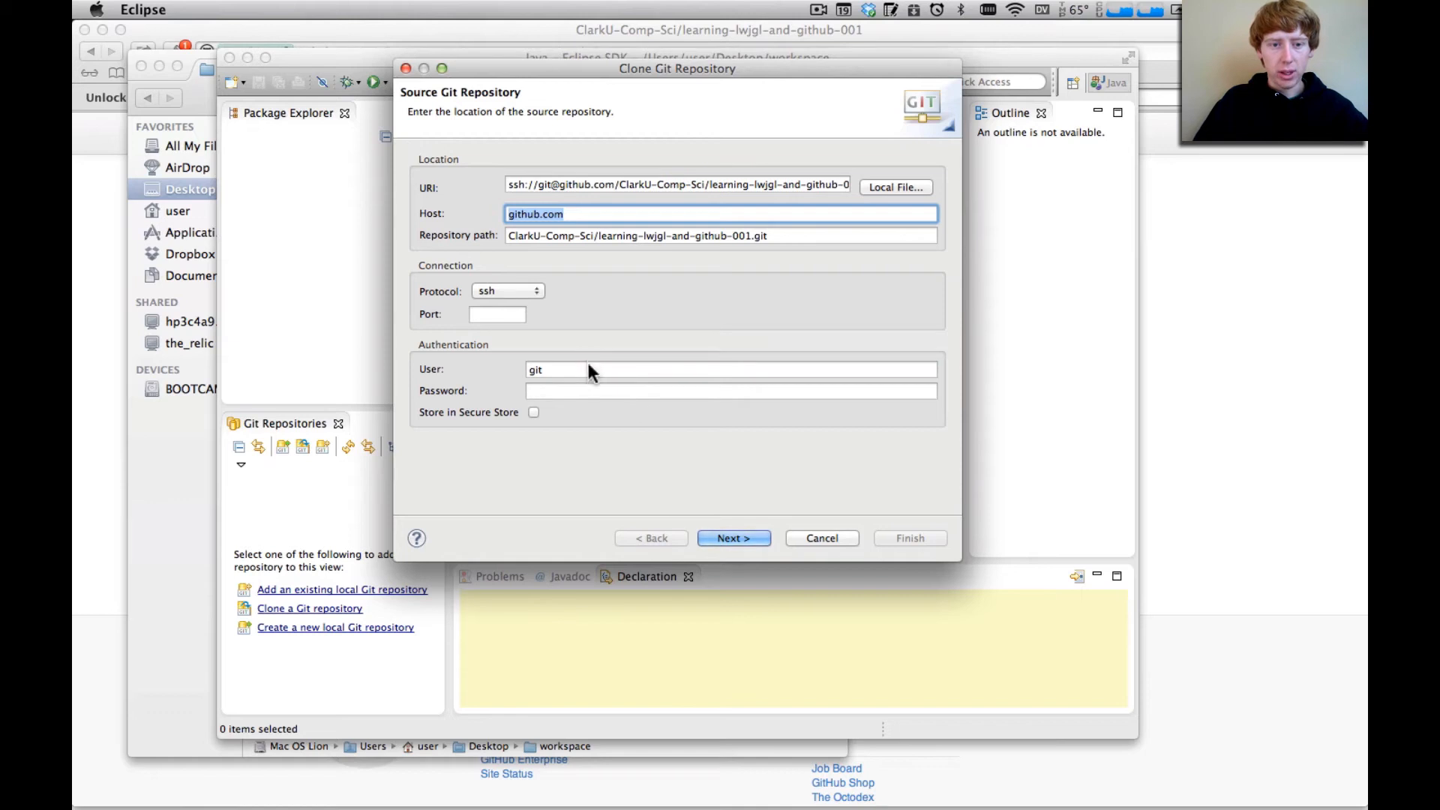
click(740, 538)
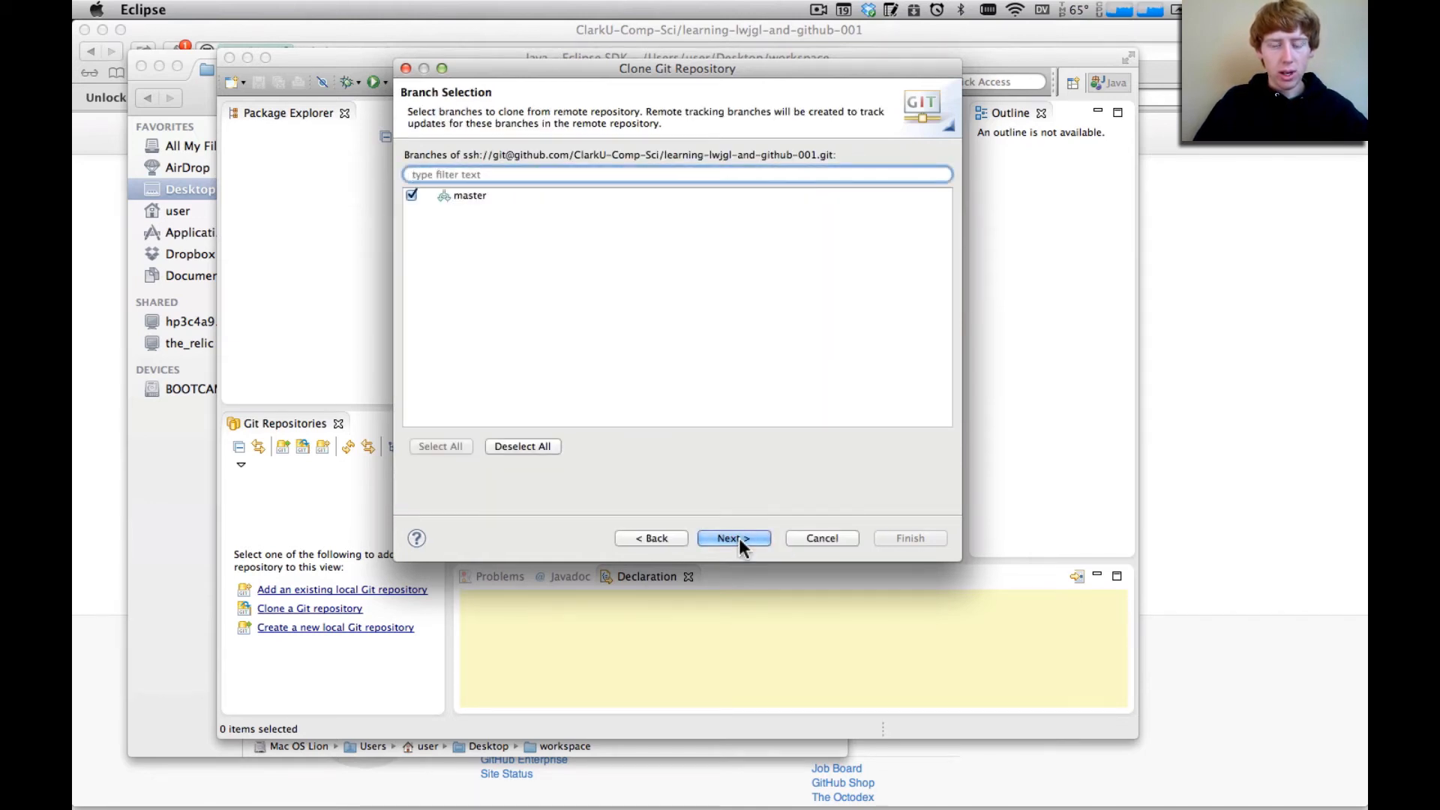
Accept the master branch and the destination /Users/user/Desktop/workspace/learning-lwjgl-and-github-001, and finish the clone
click(740, 538)
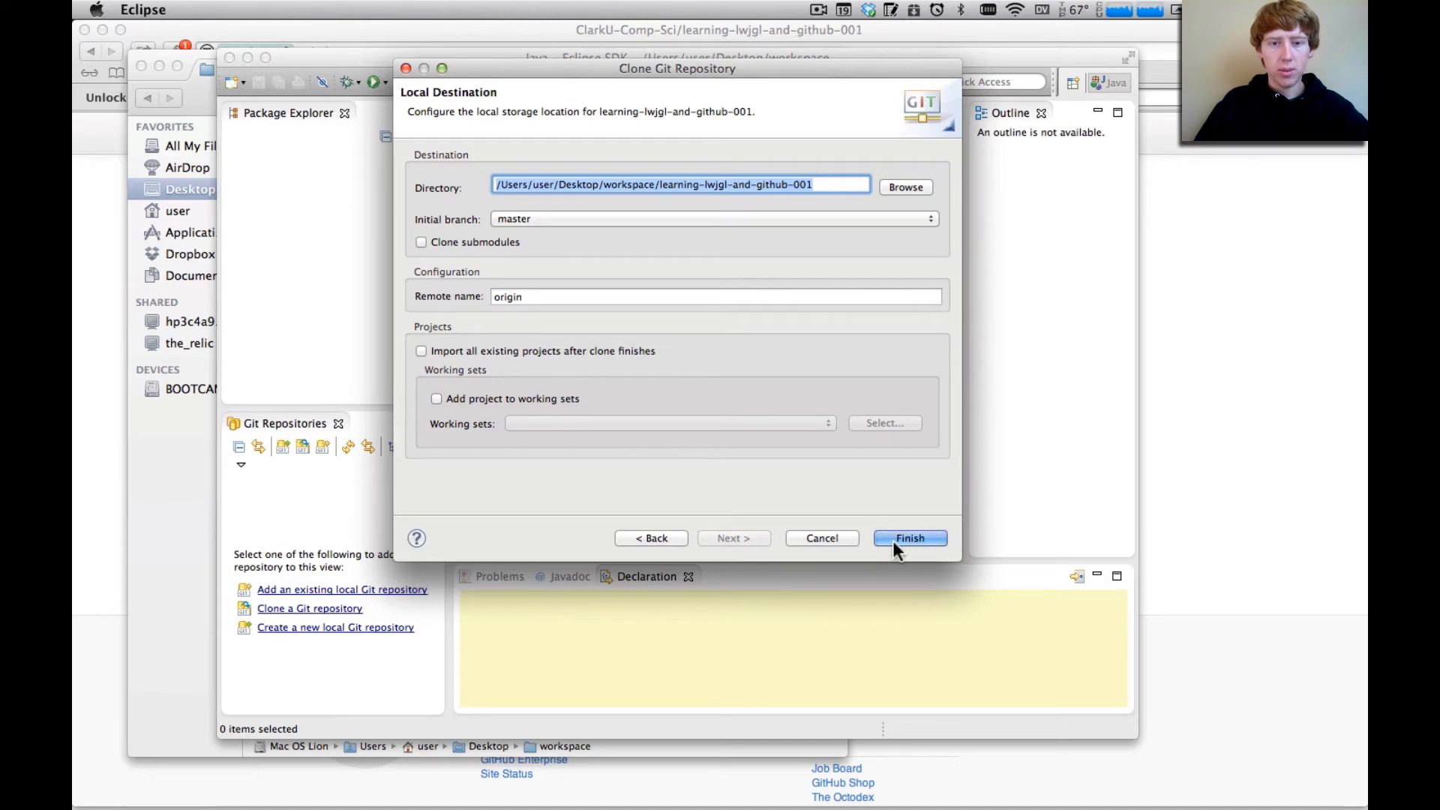
click(588, 184)
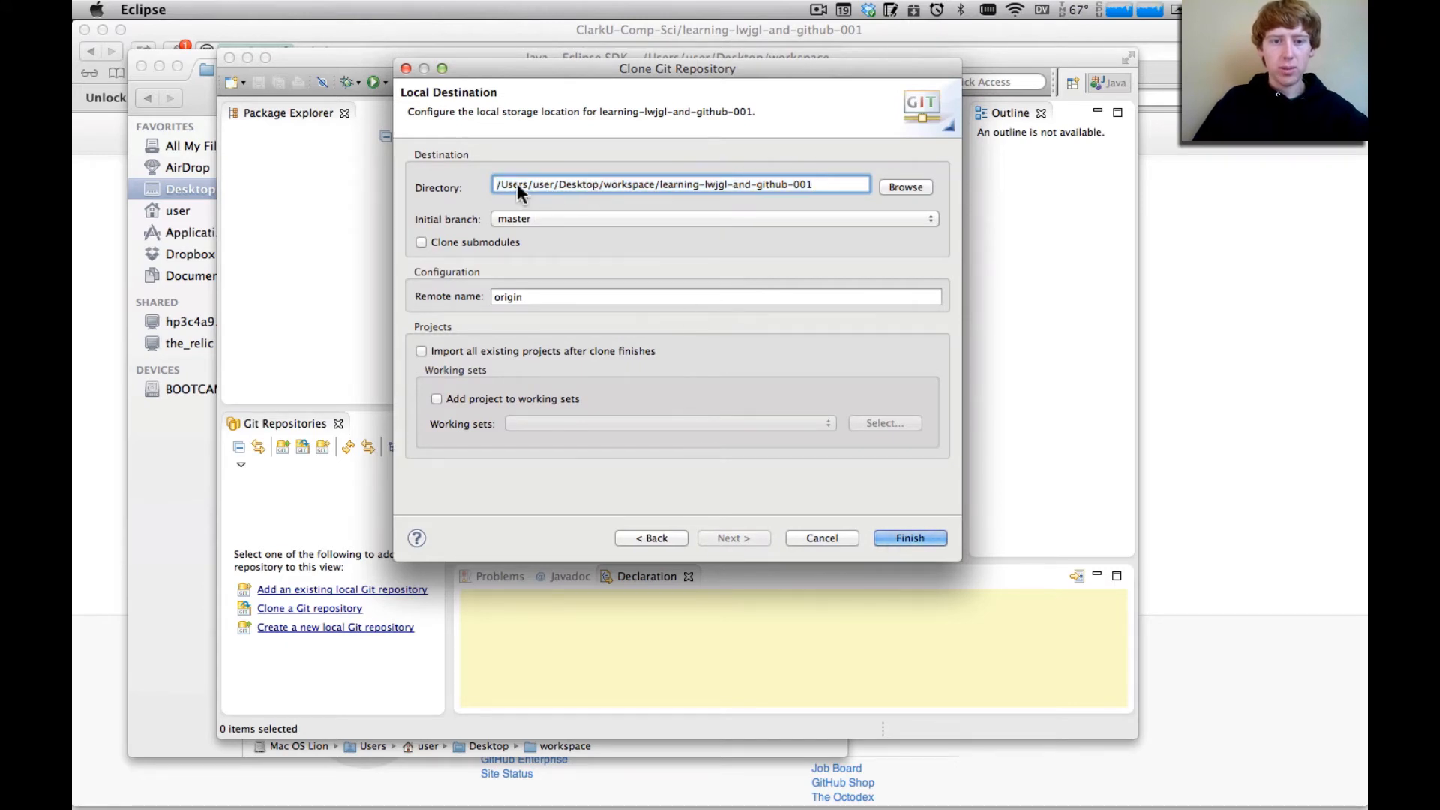
mouse_move(498, 184)
mouse_down()
mouse_move(882, 200)
mouse_move(526, 174)
mouse_up()
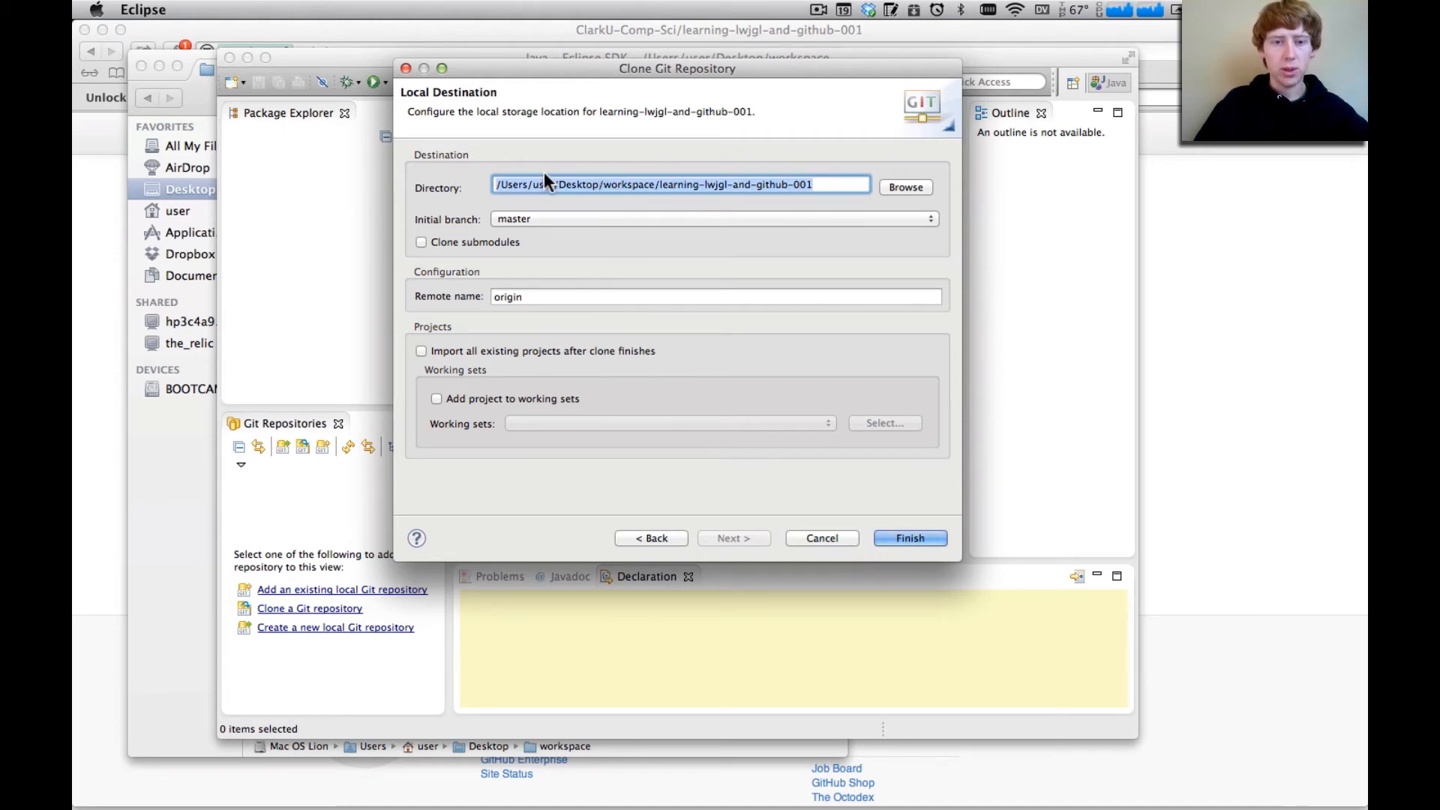
drag(499, 186, 672, 191)
drag(498, 180, 798, 179)
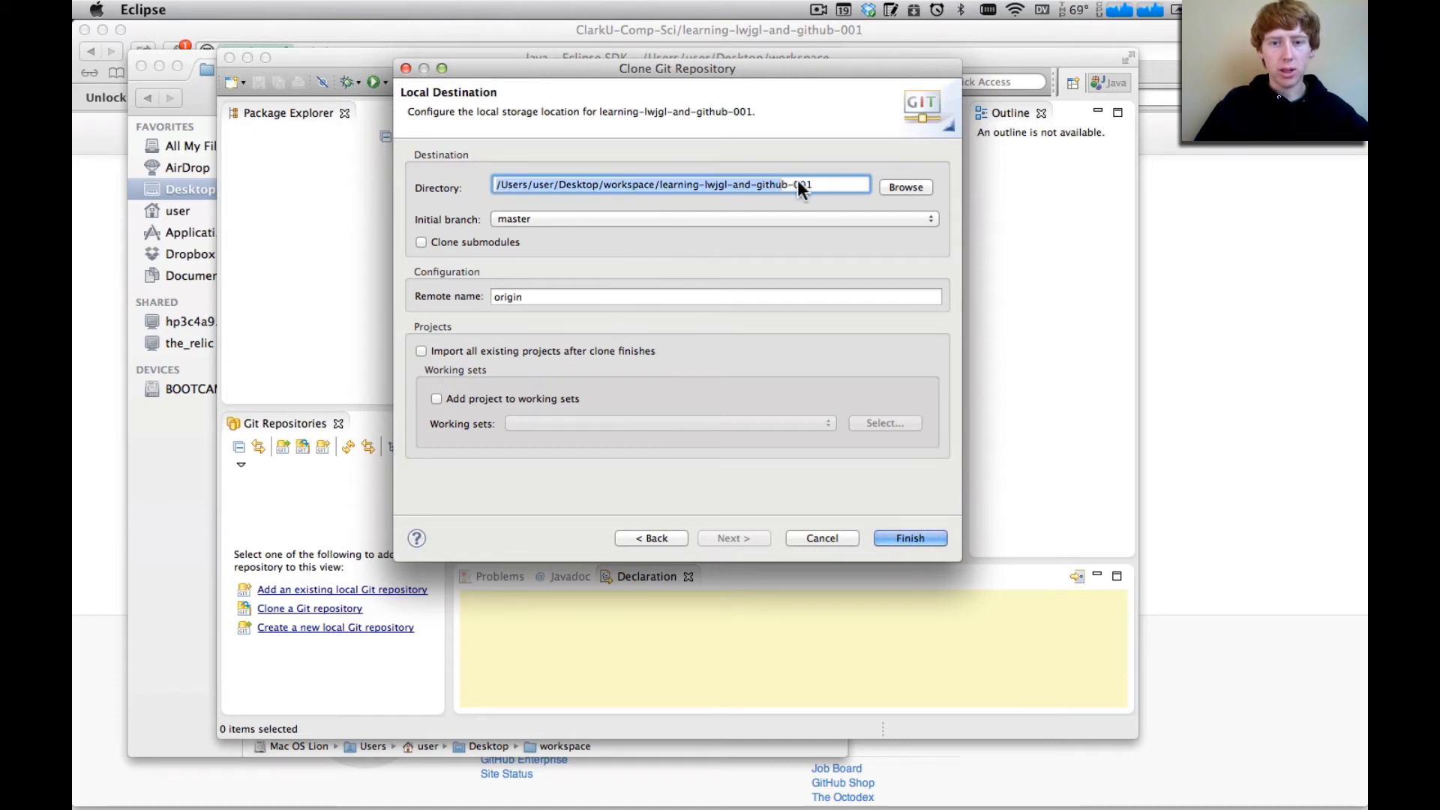
click(819, 187)
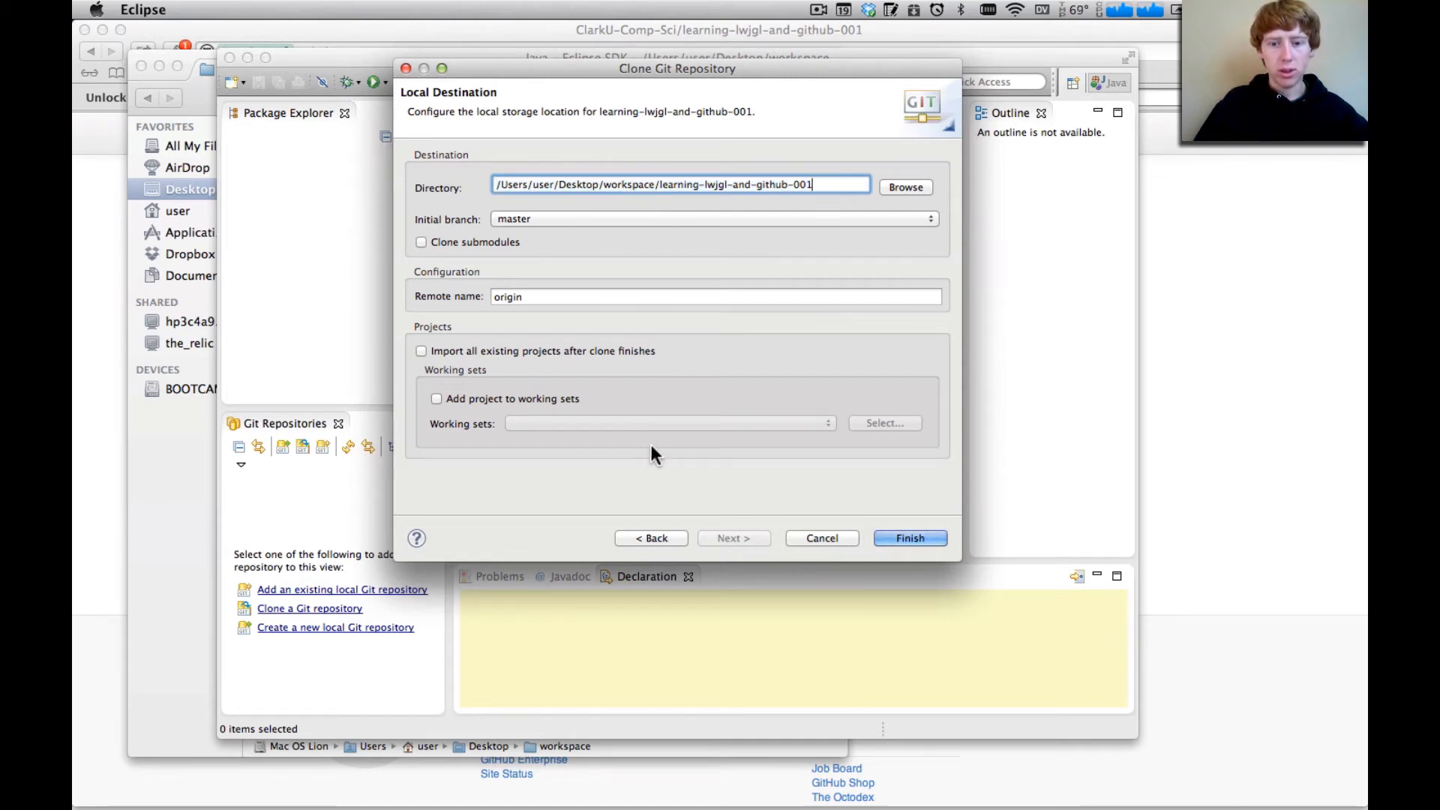
click(903, 538)
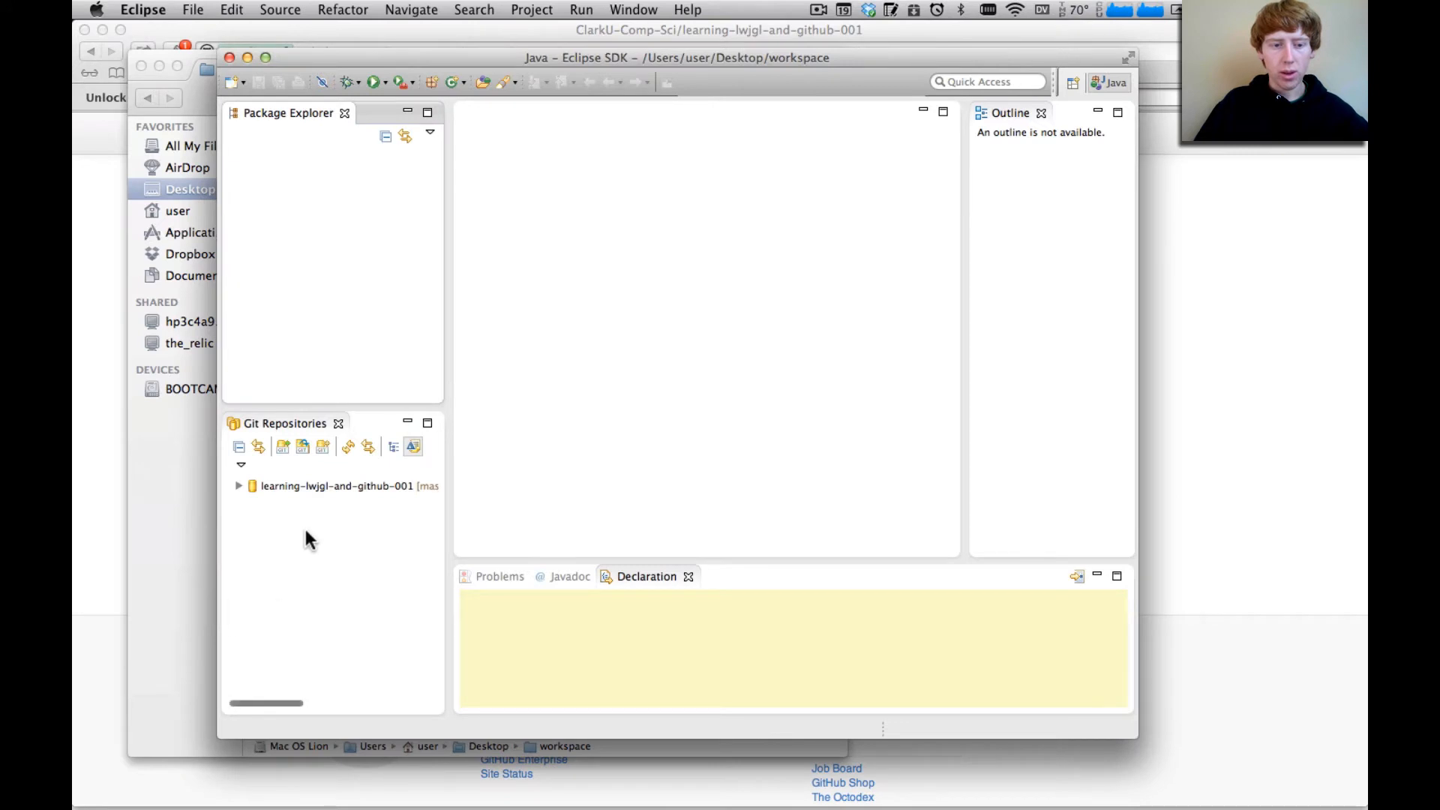
Expand the cloned repository's working directory to GitHub_Test_2/src, look through InputExample.java and close the file
click(239, 486)
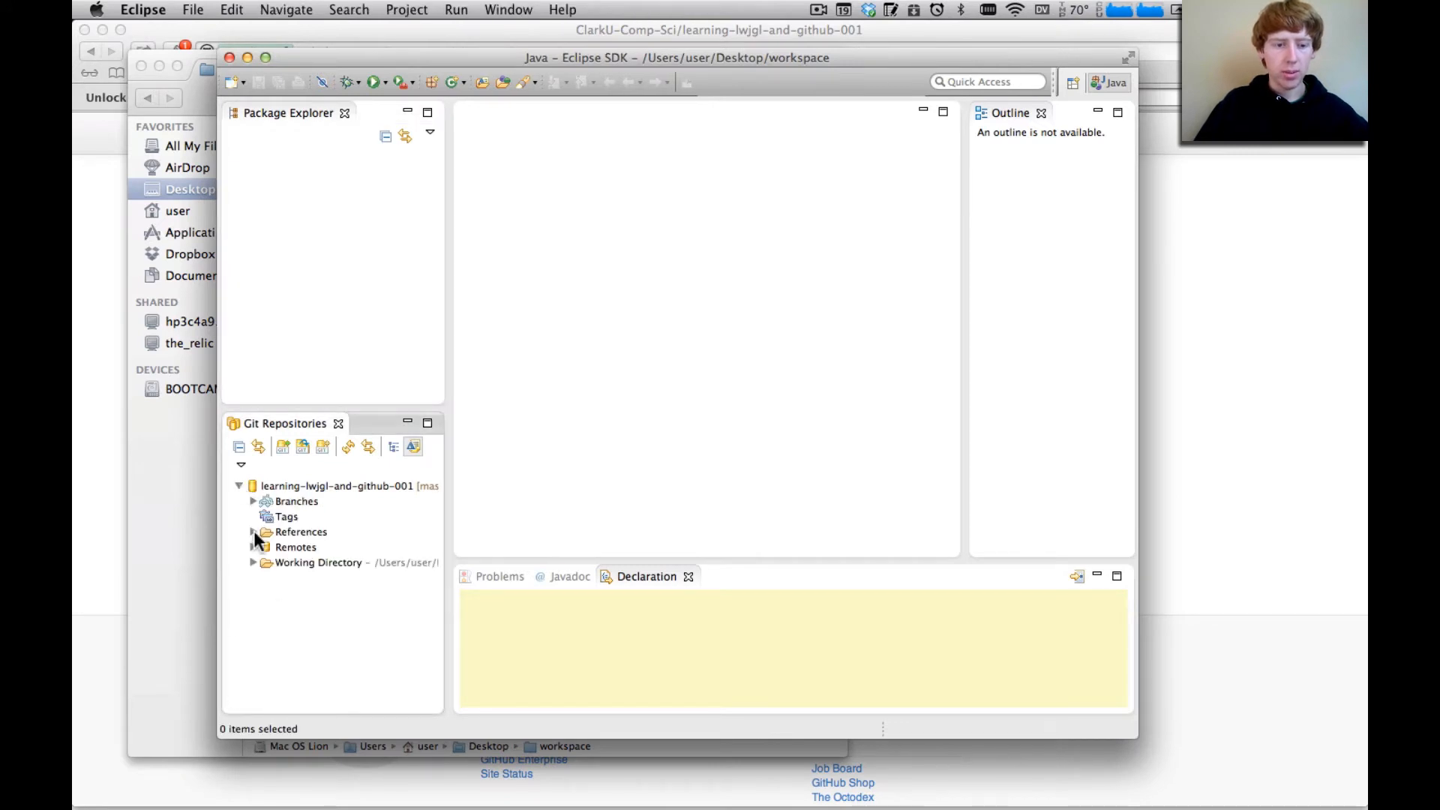
click(254, 562)
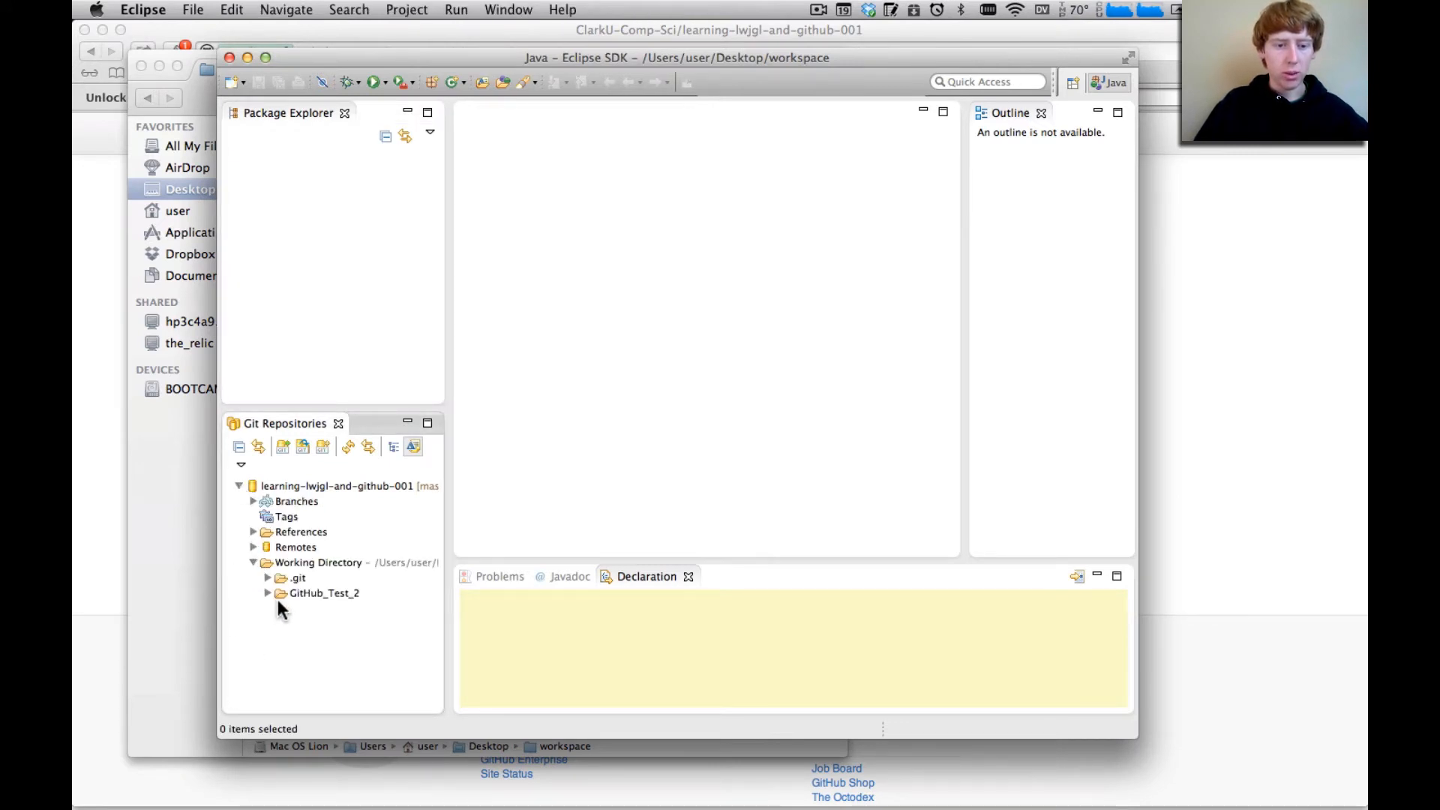
click(268, 594)
click(285, 627)
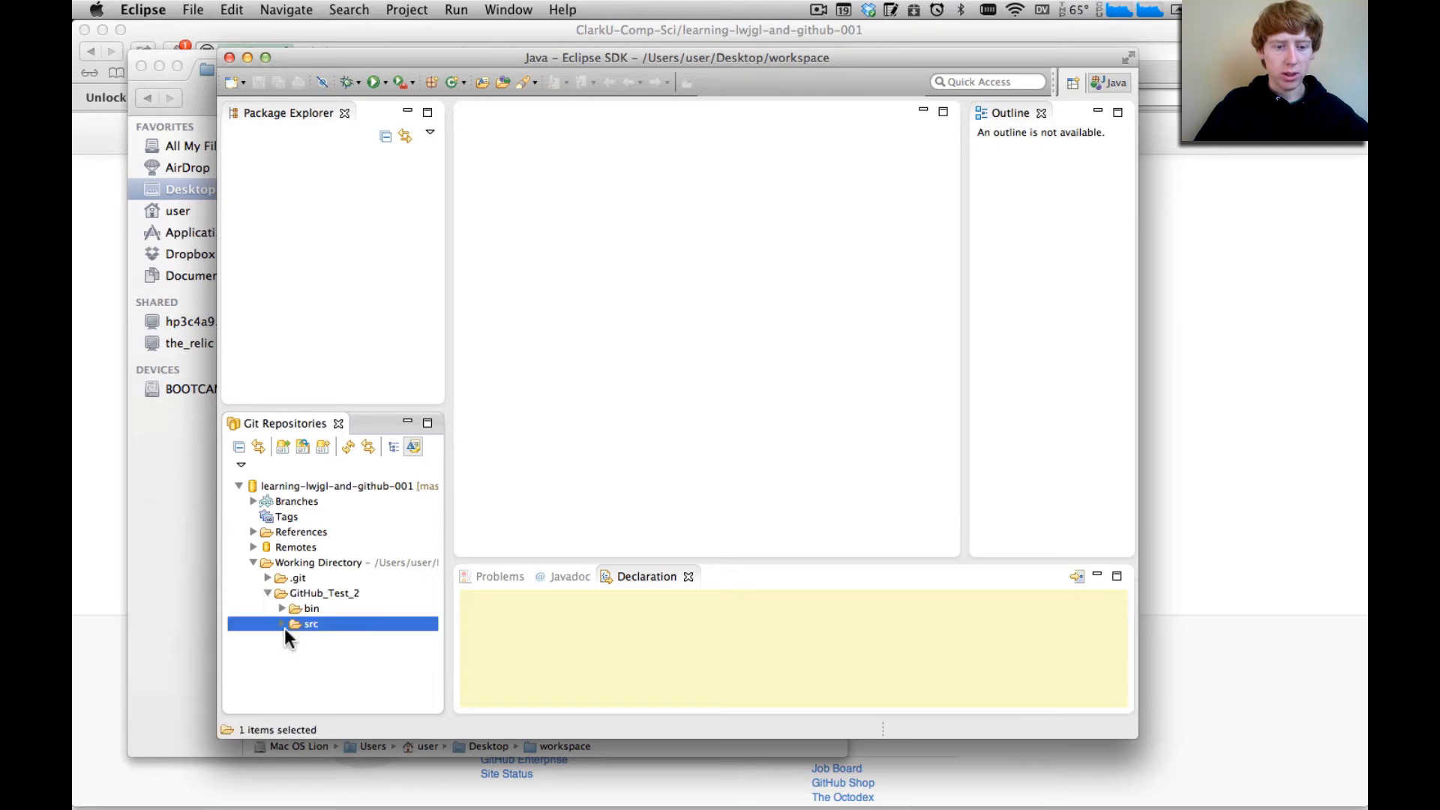
click(281, 624)
click(331, 639)
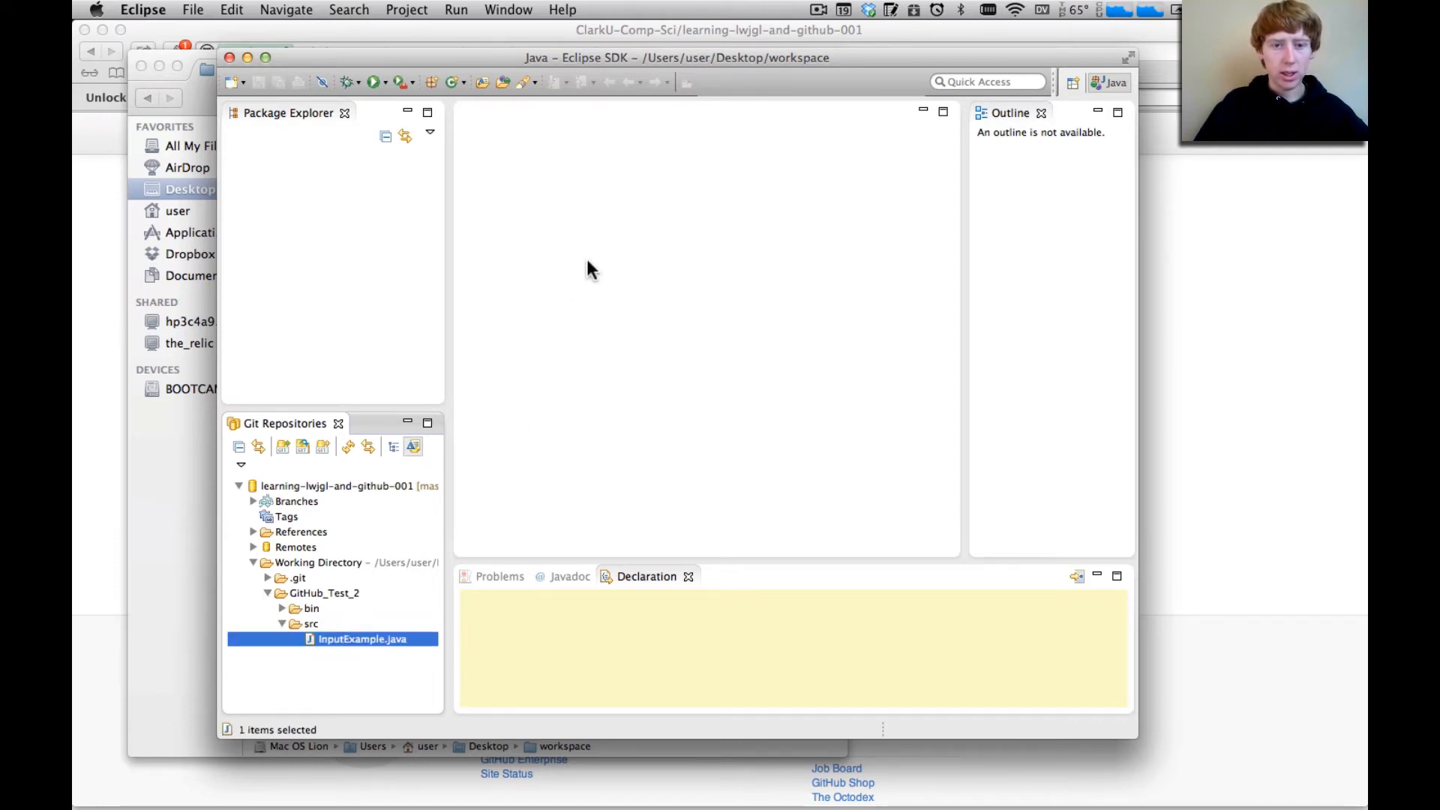
scroll(593, 248, down, 10)
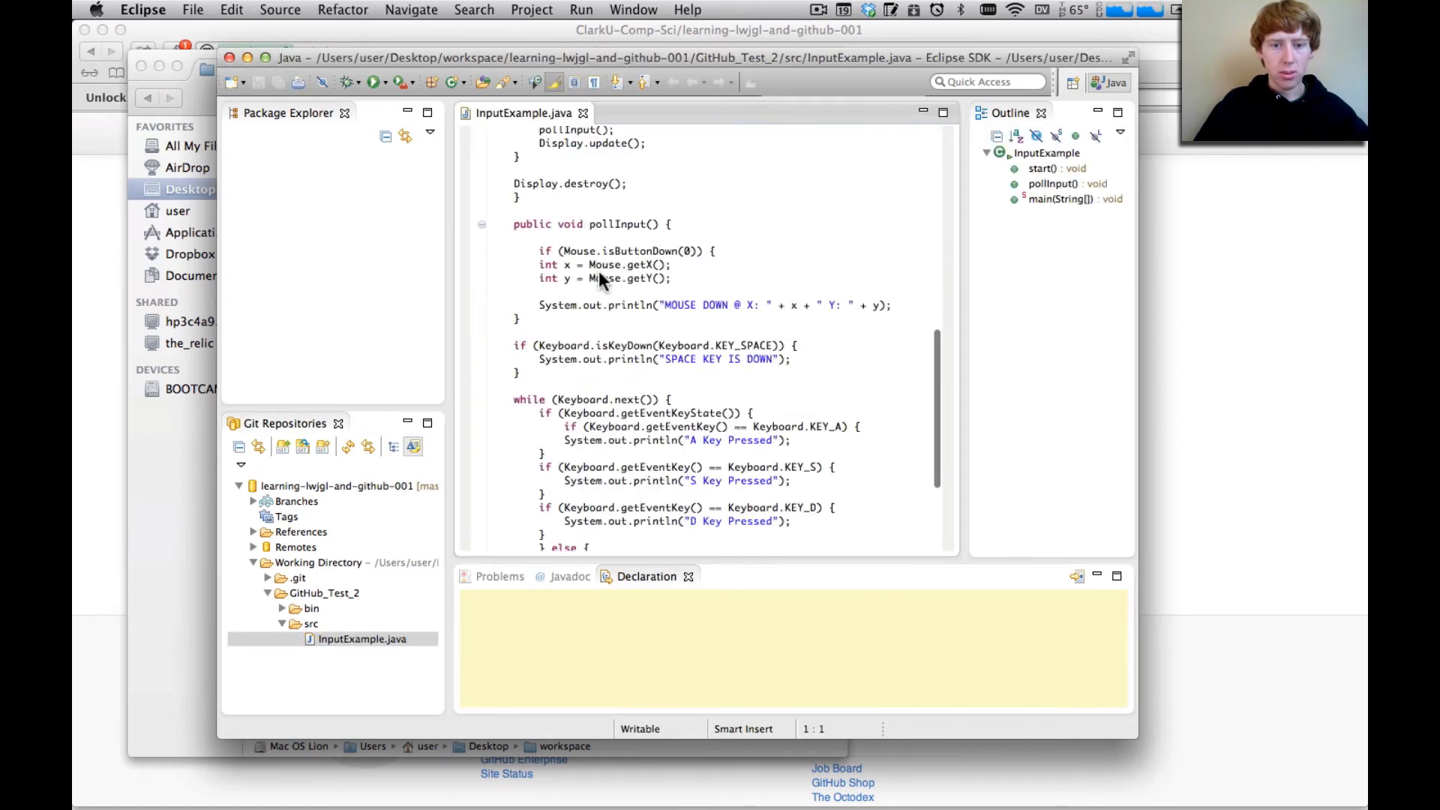
scroll(598, 271, down, 5)
scroll(599, 272, up, 15)
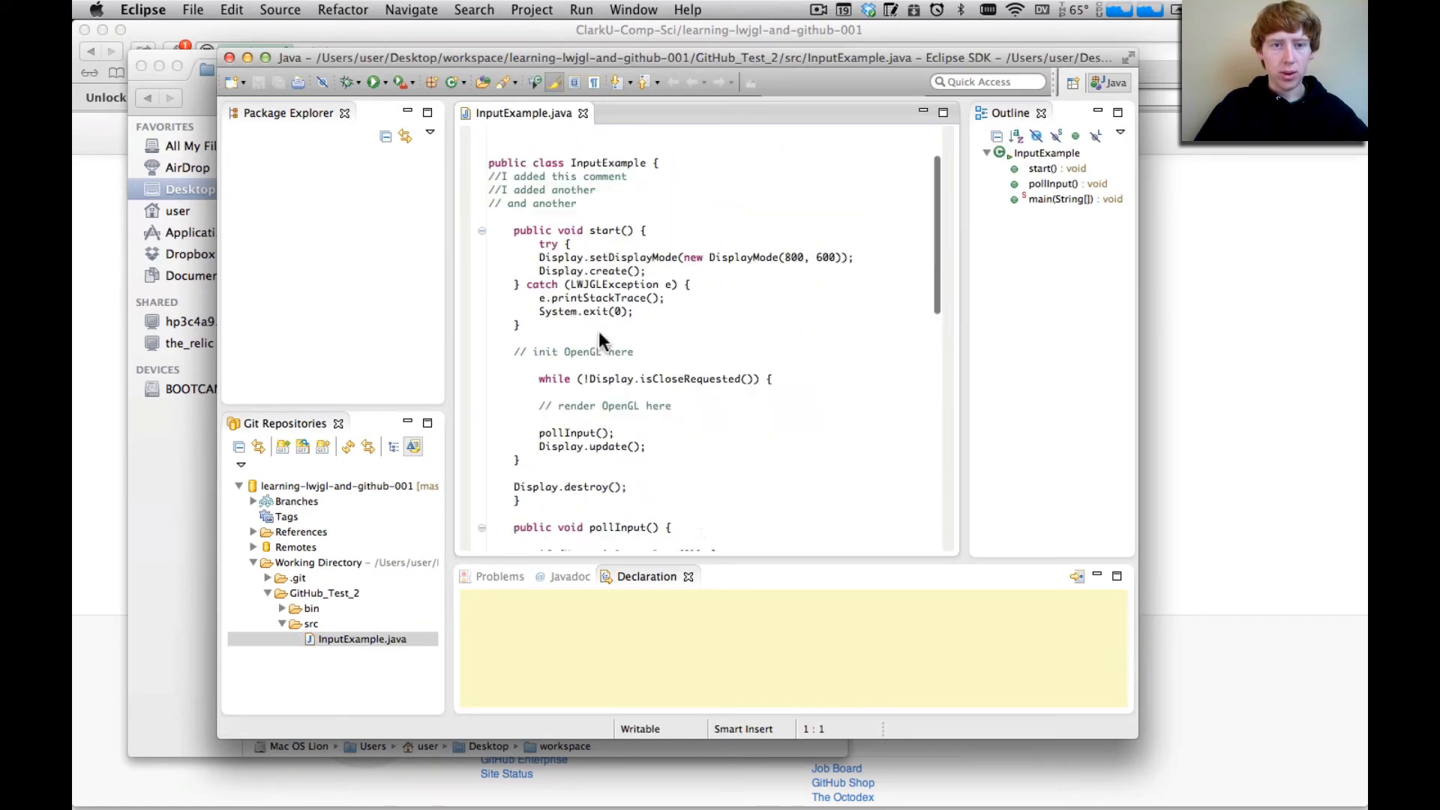
click(583, 113)
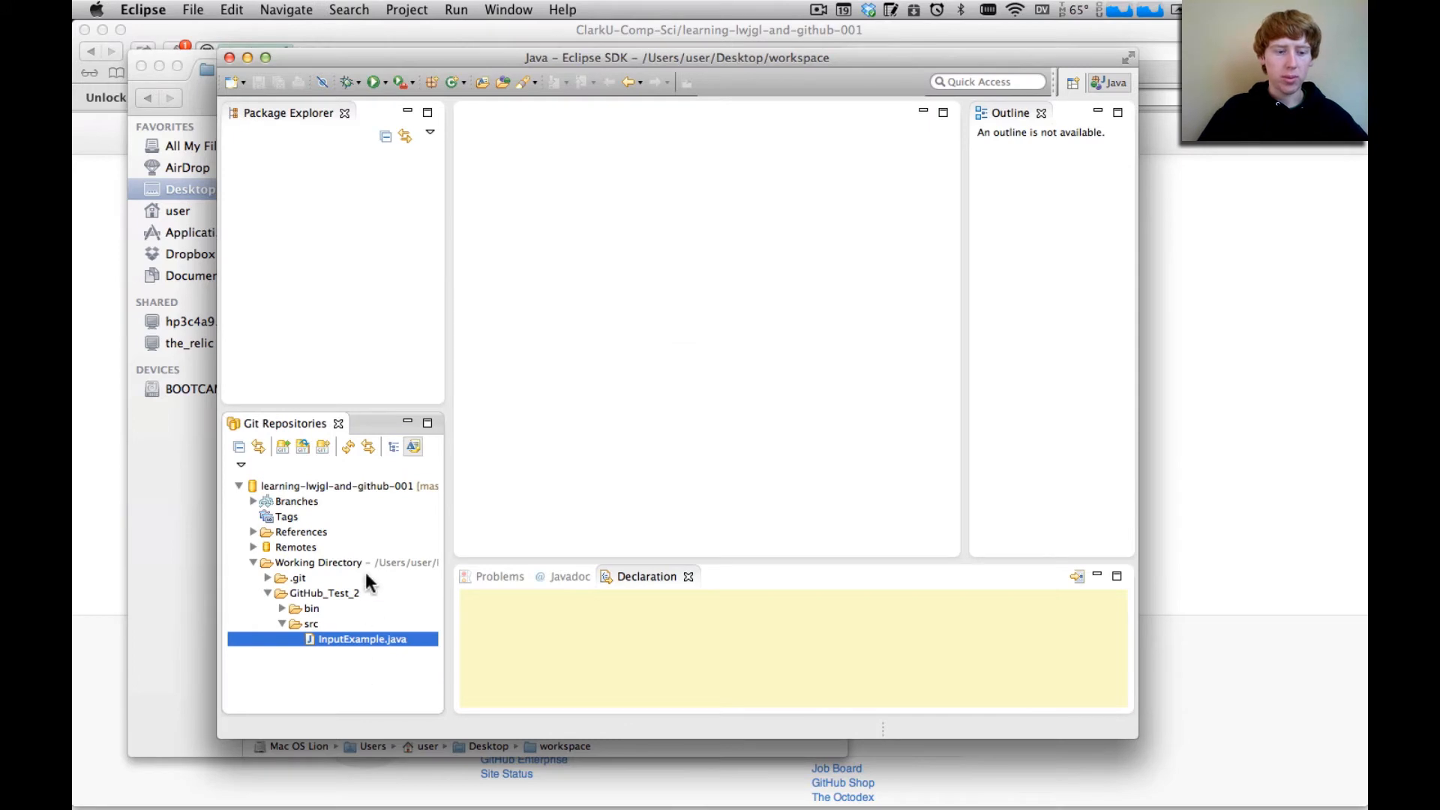
Create a Java project named learning-lwjgl-and-github-001 in the default workspace location
click(349, 244)
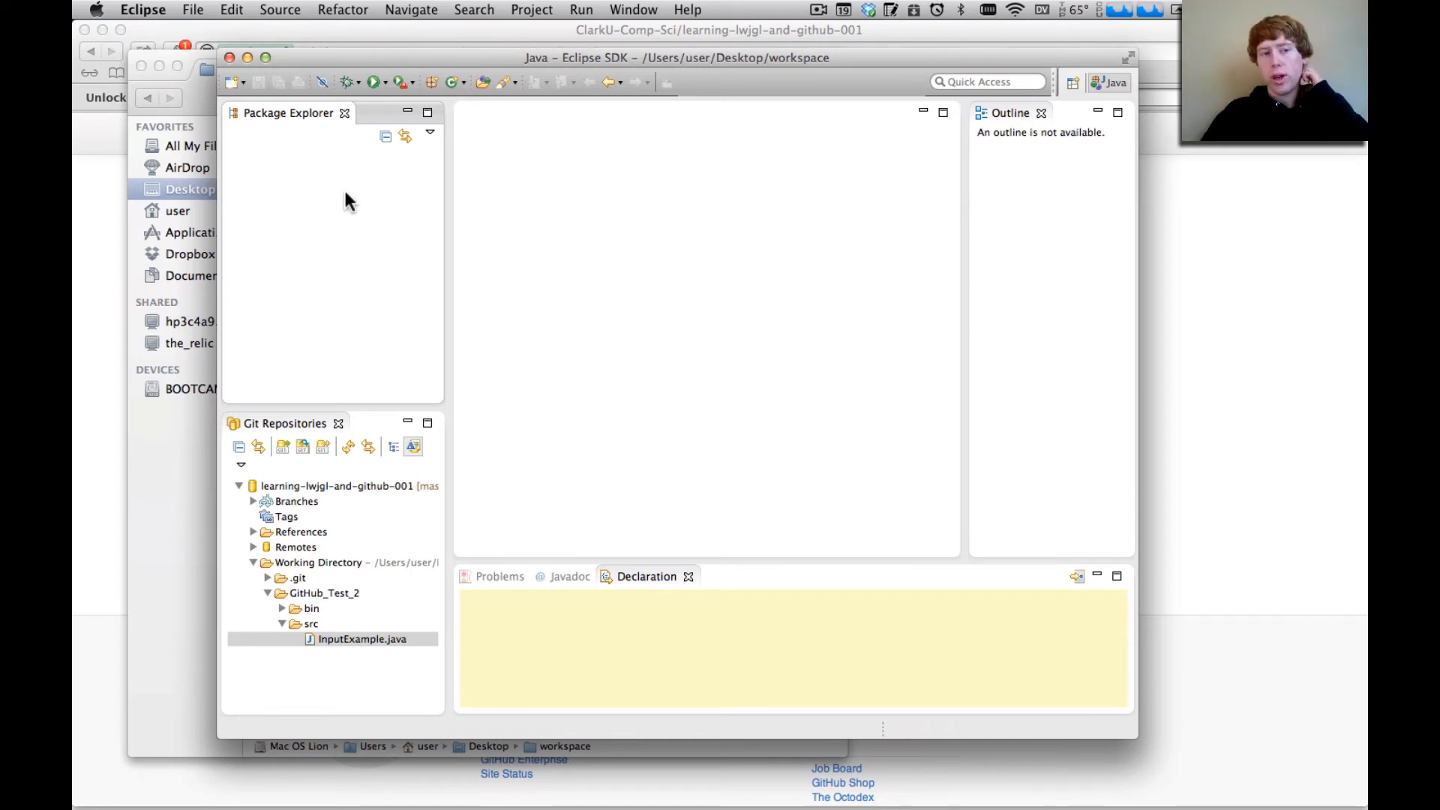
right_click(347, 201)
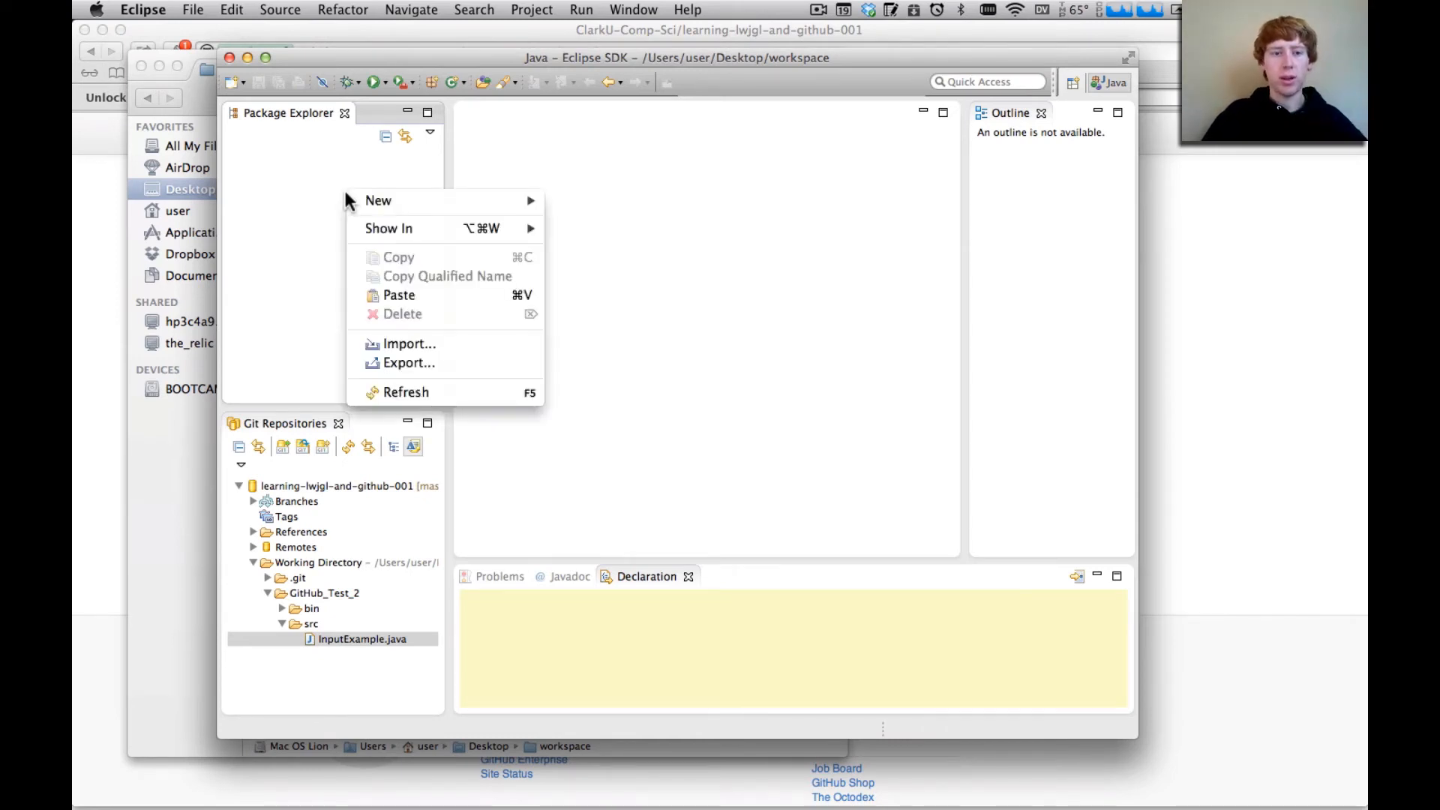
mouse_move(363, 200)
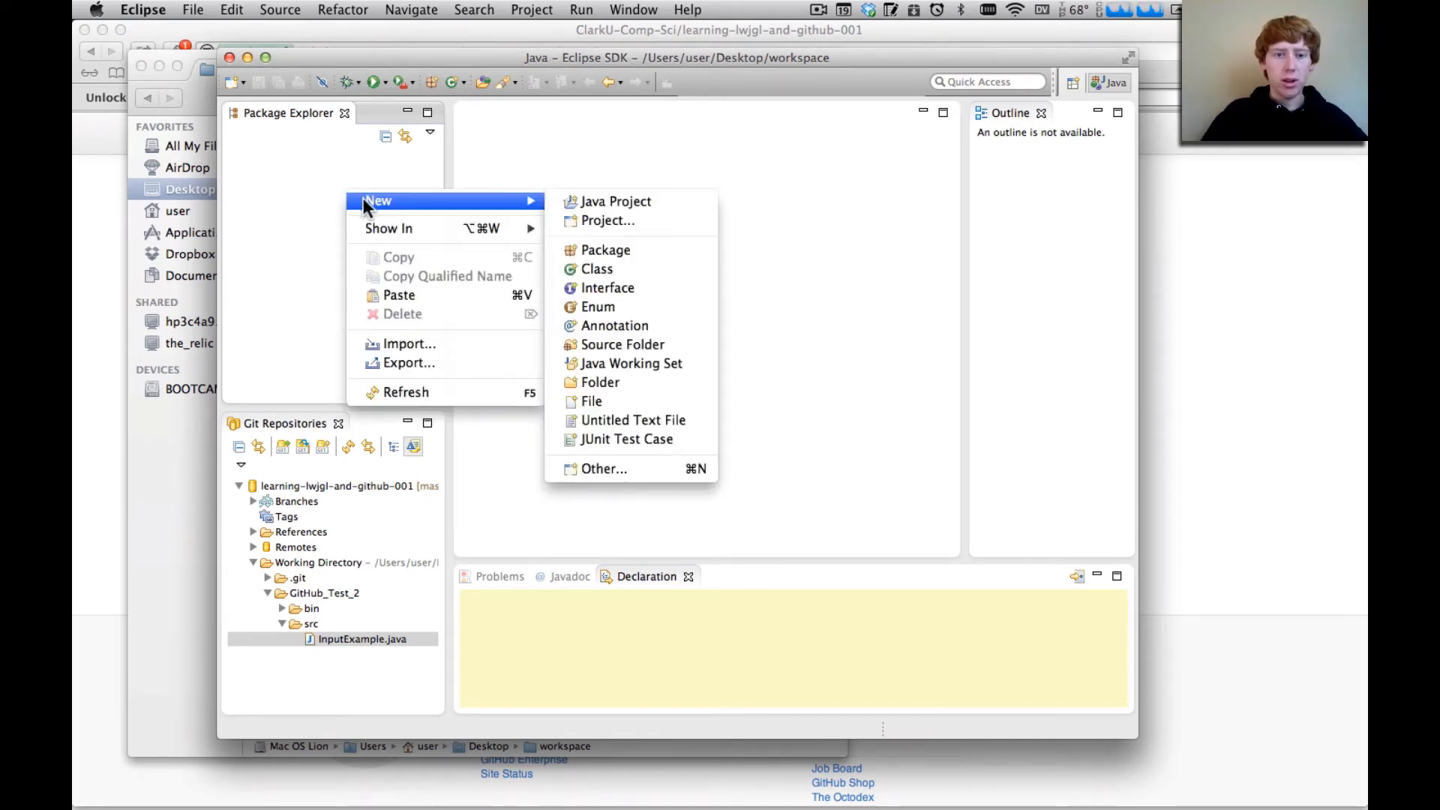
click(648, 207)
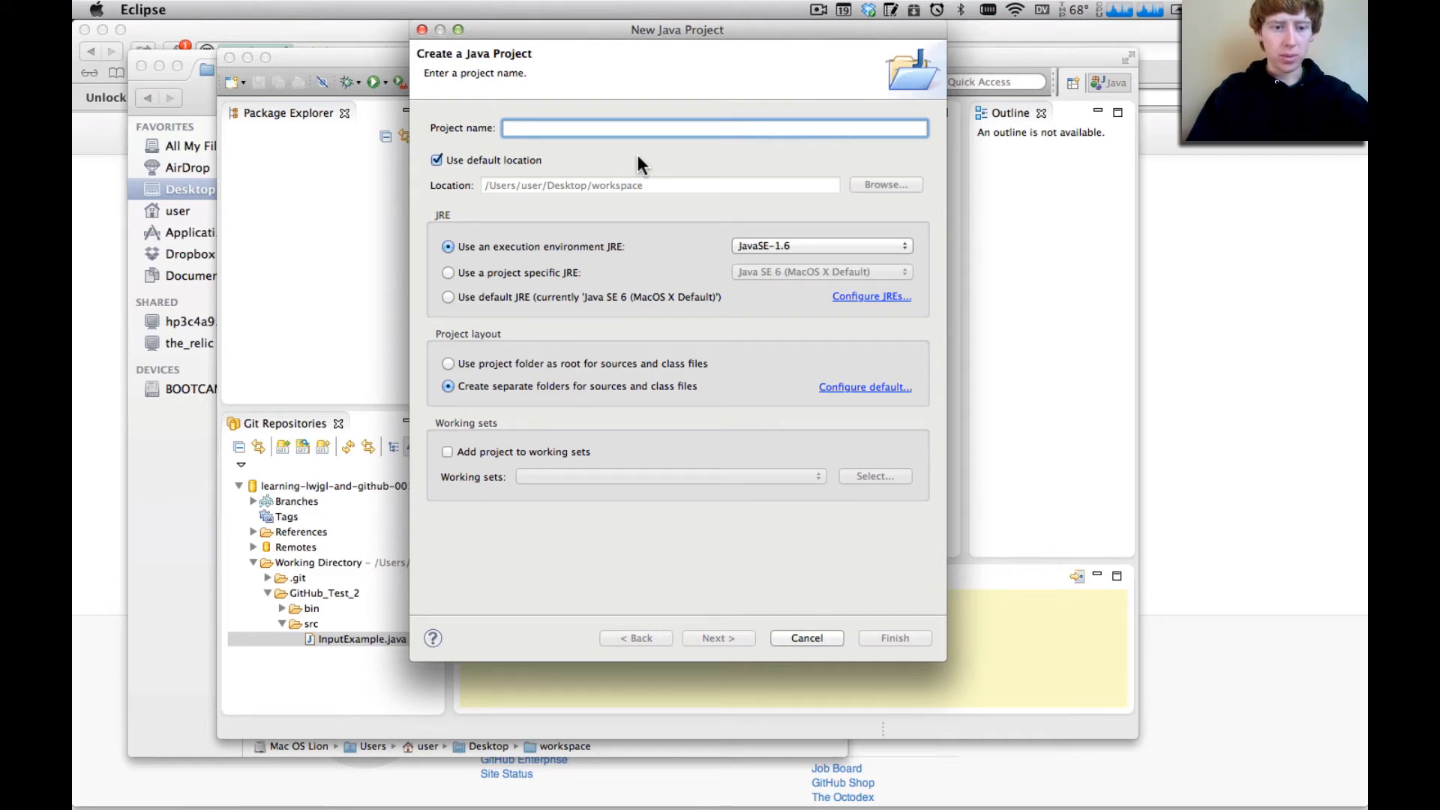
text(learning)
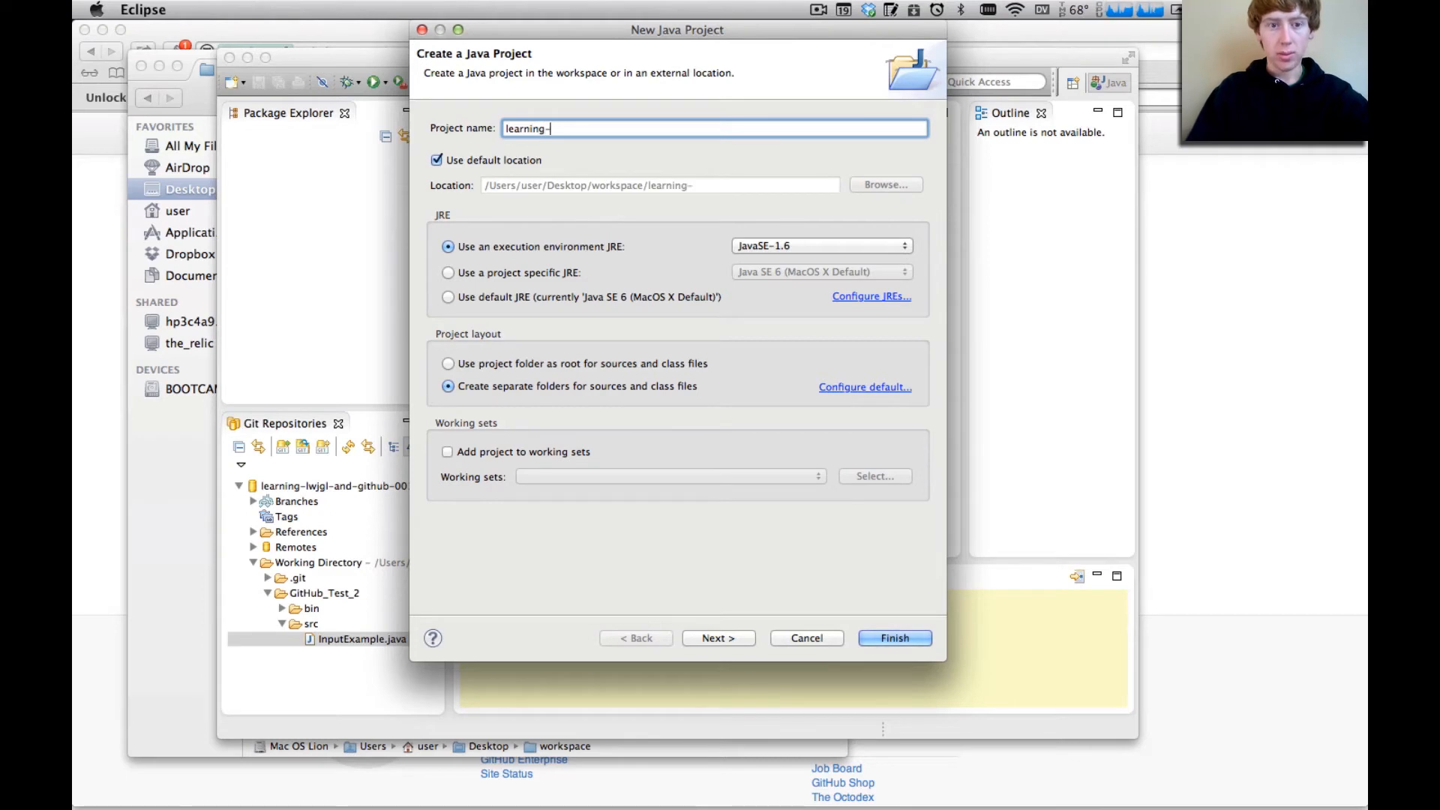
text(-lw)
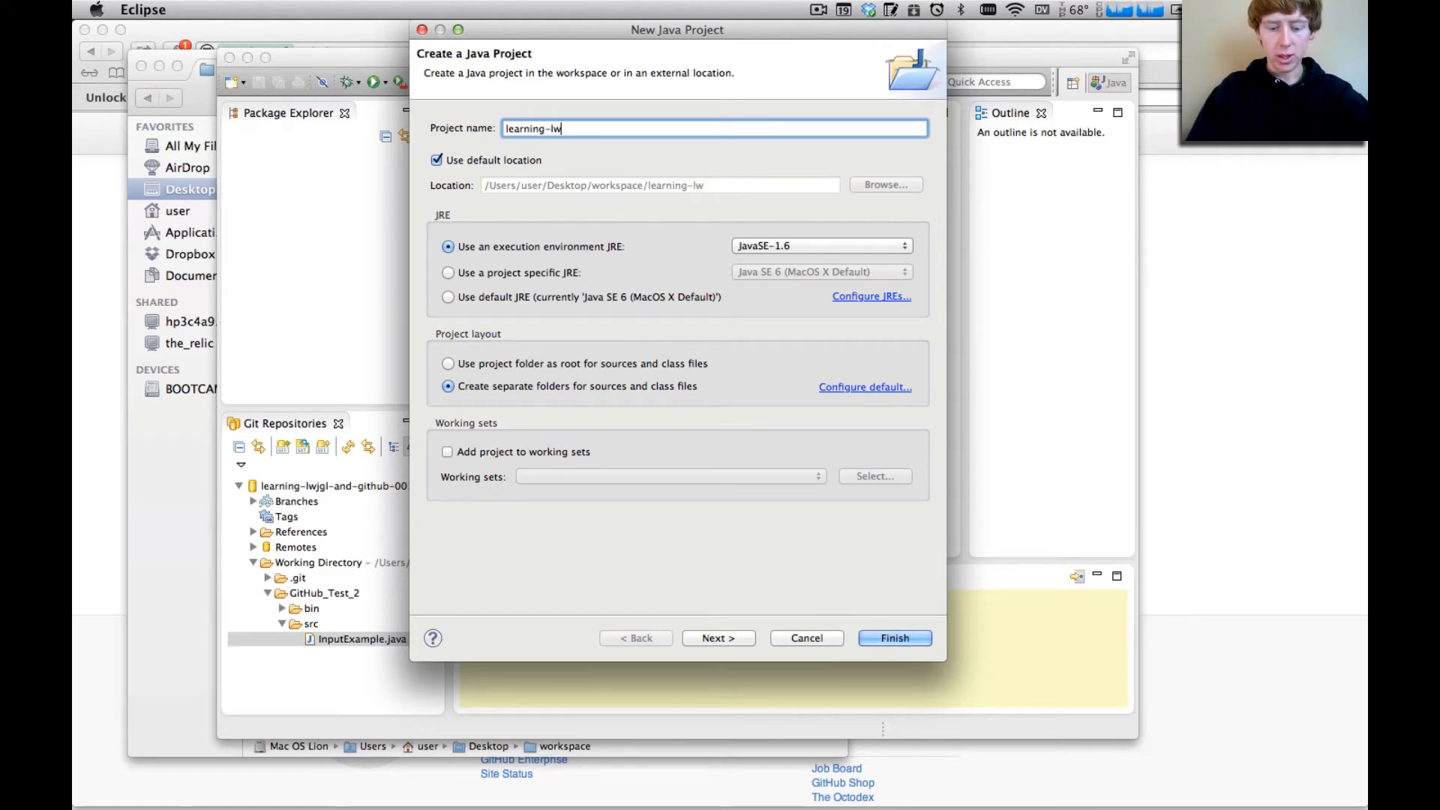
text(jgl-a)
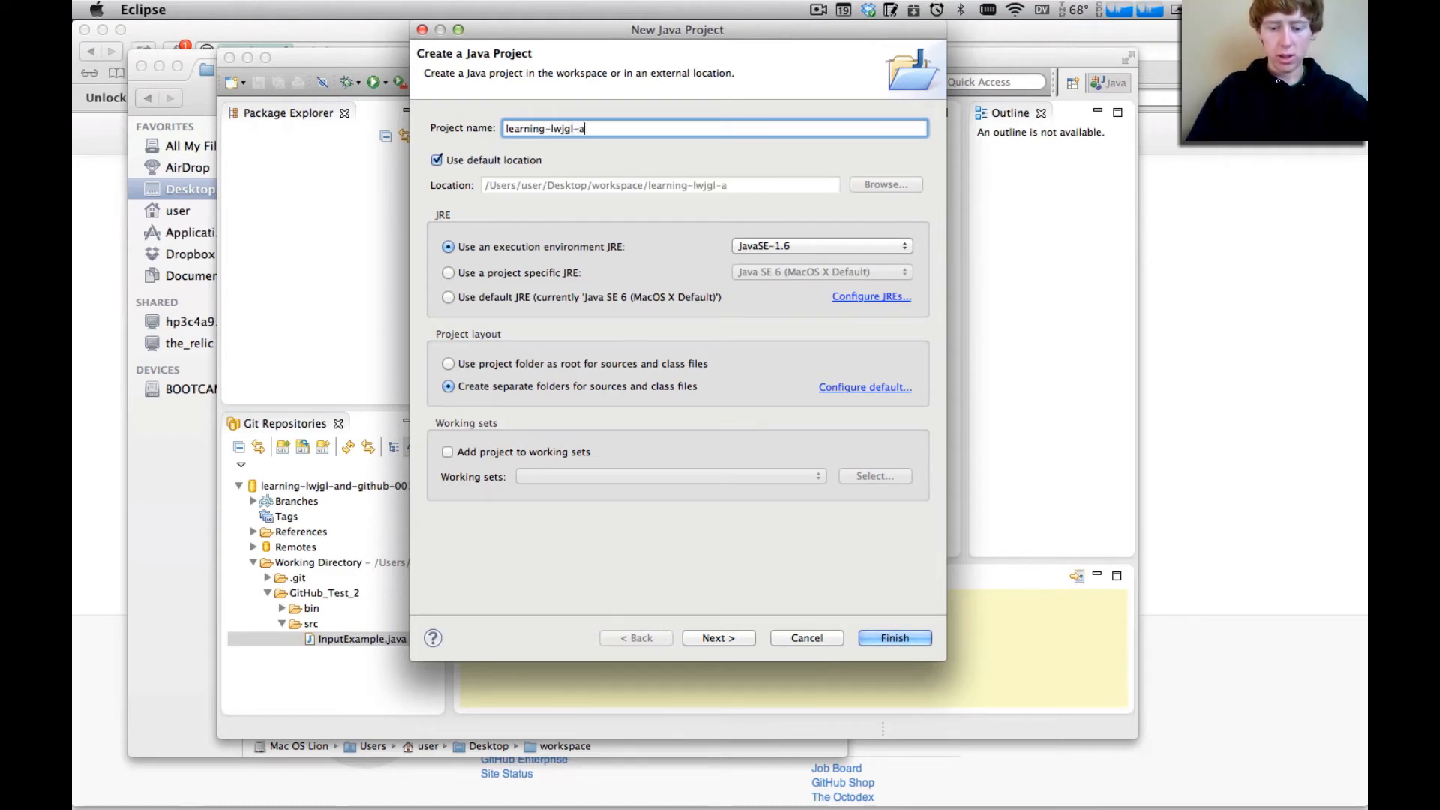
text(nd-gith)
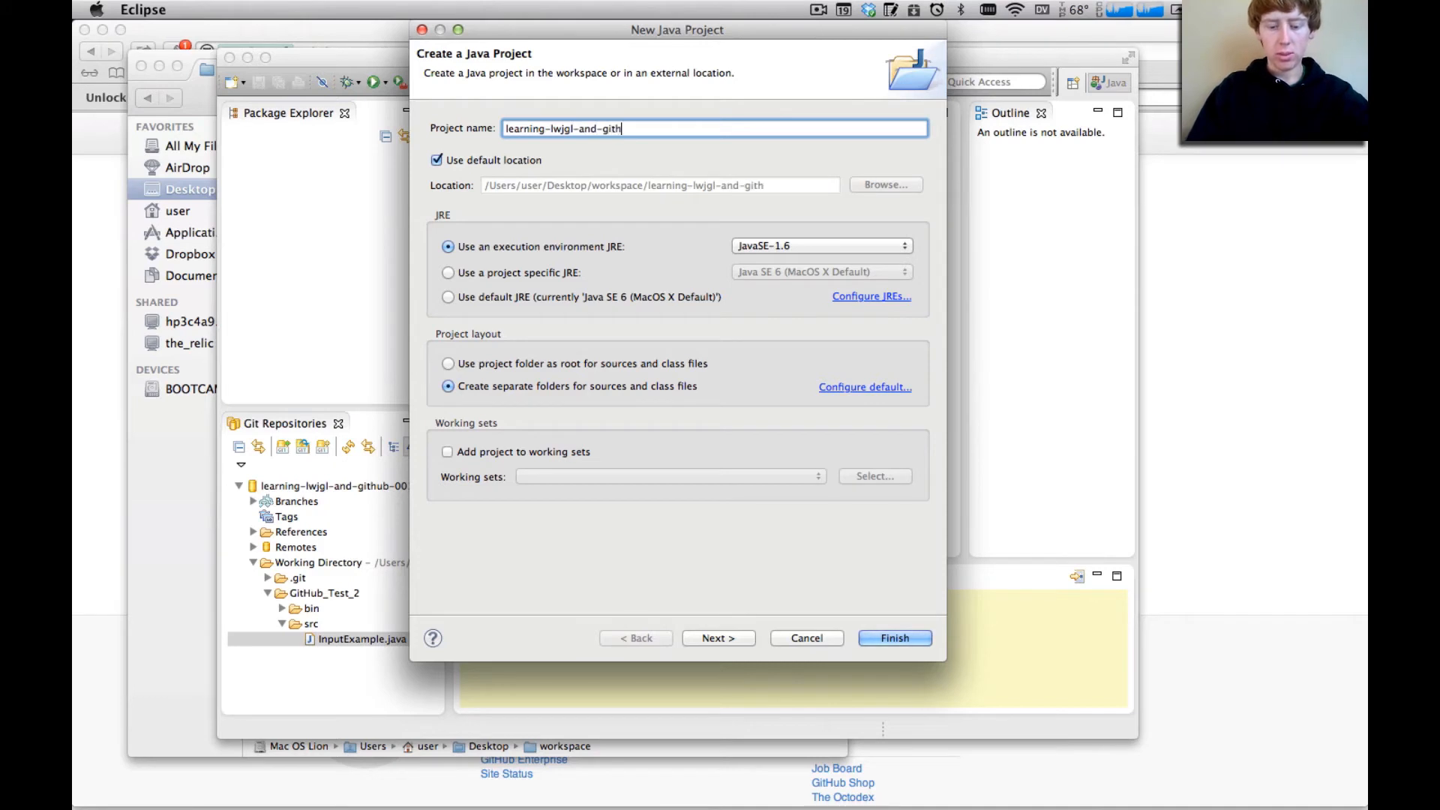
text(ub-001)
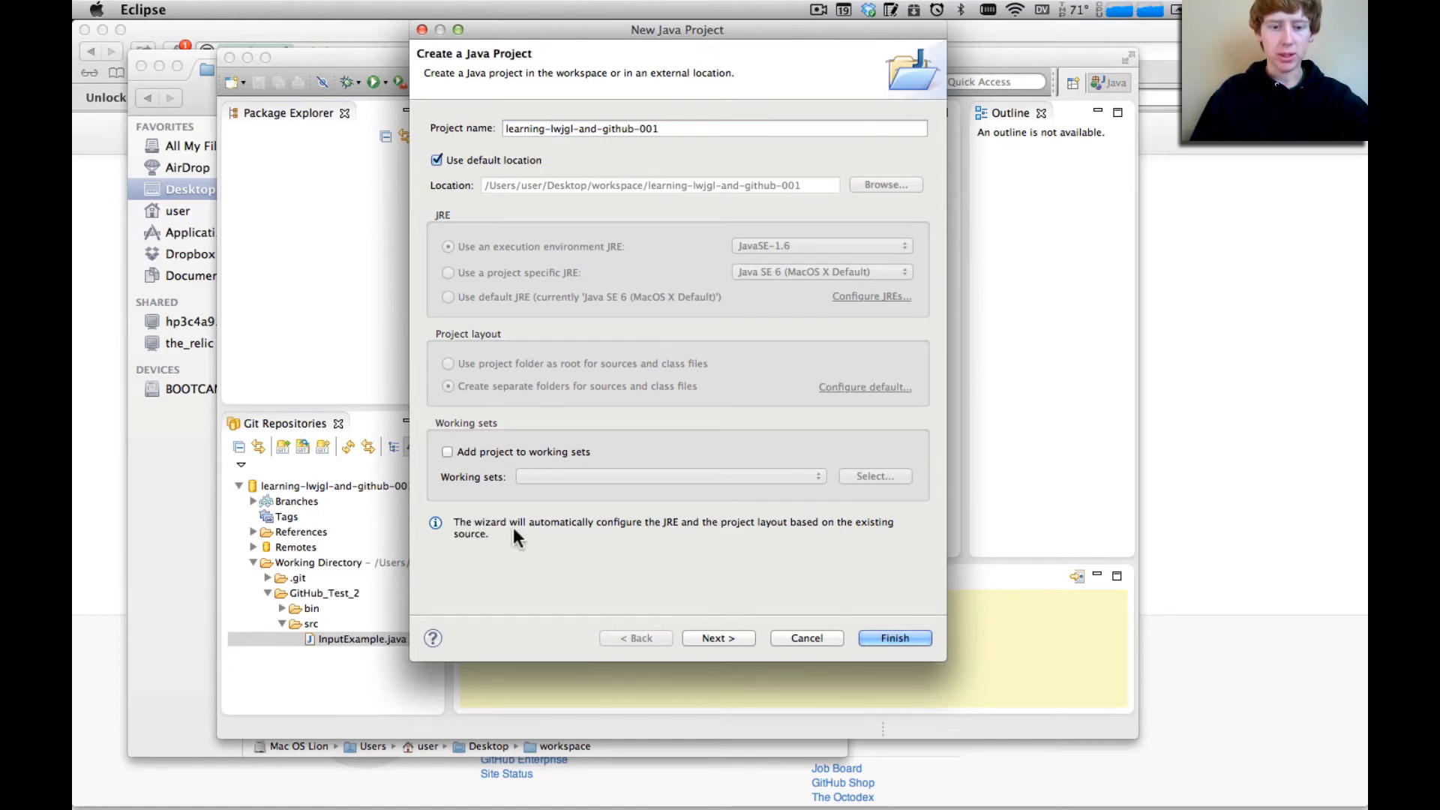
click(904, 637)
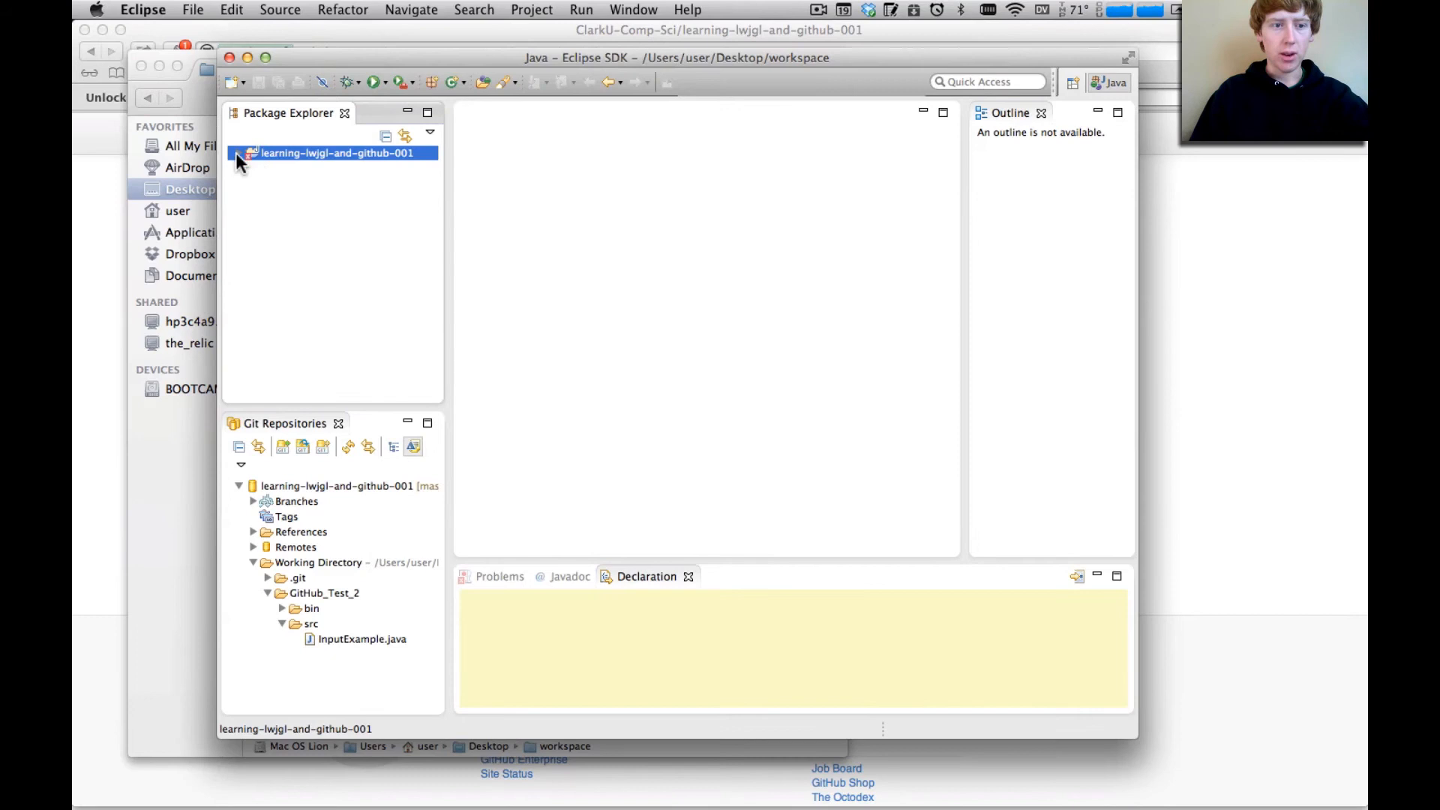
Expand the new project down to the default package in GitHub_Test_2/src and open InputExample.java
click(236, 153)
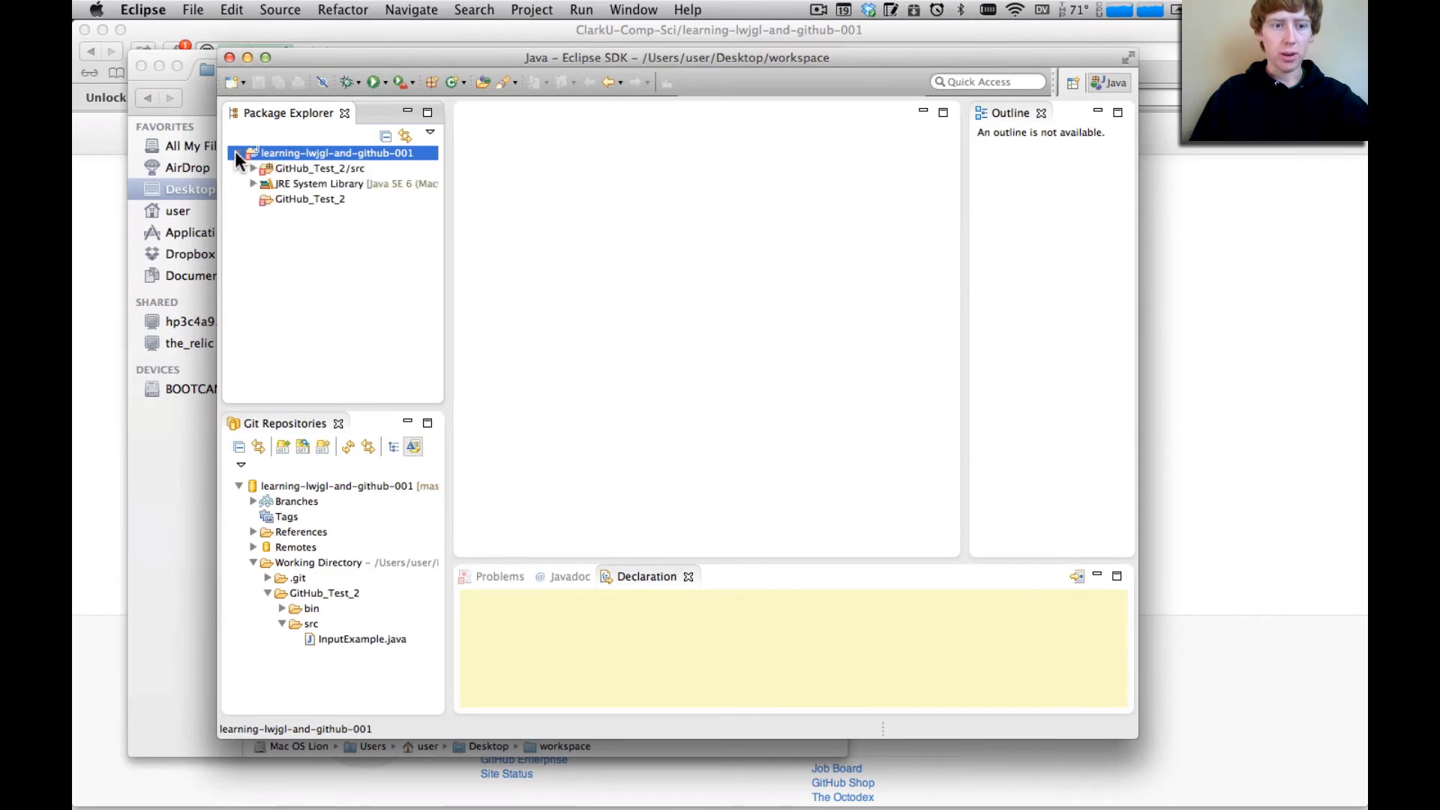
click(253, 170)
click(270, 214)
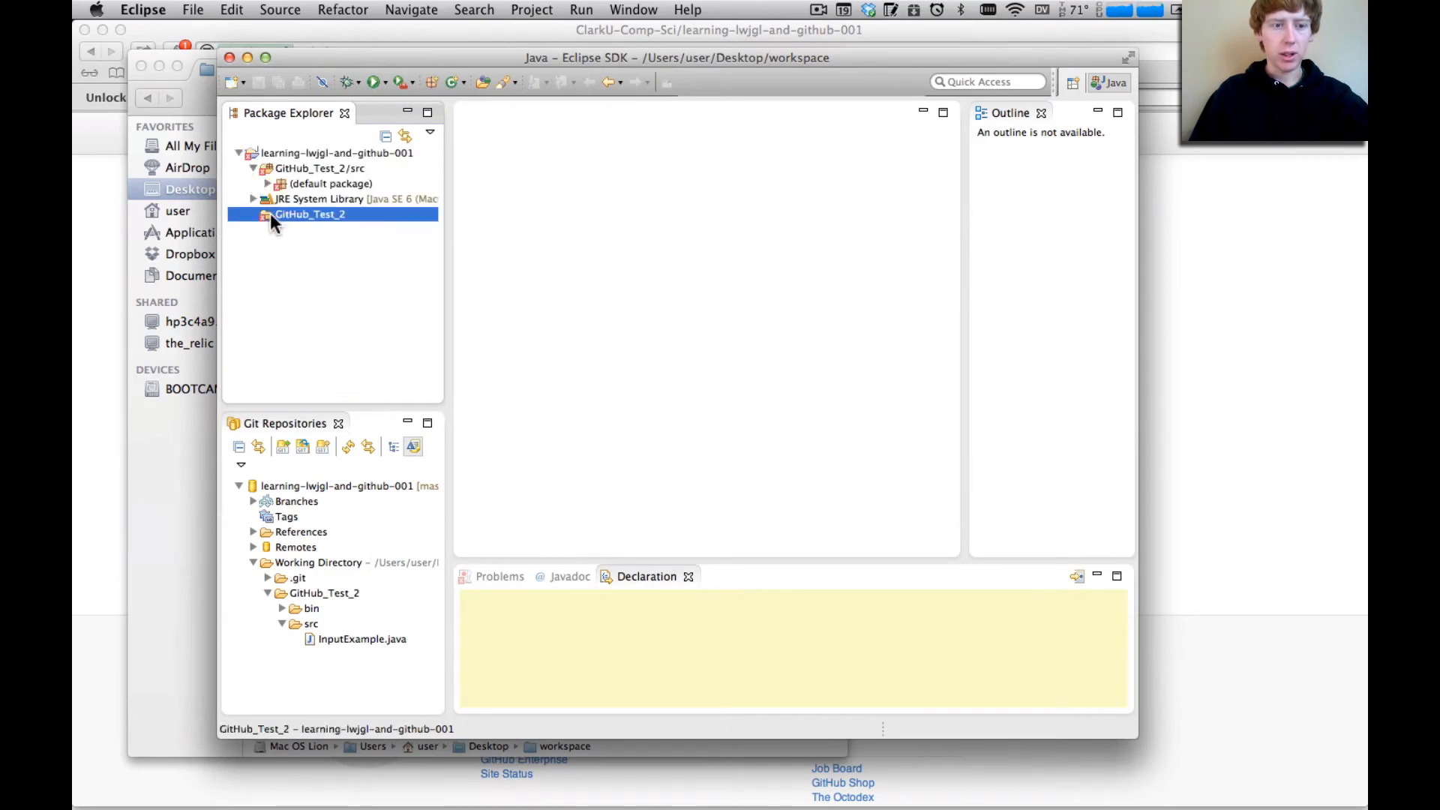
click(264, 172)
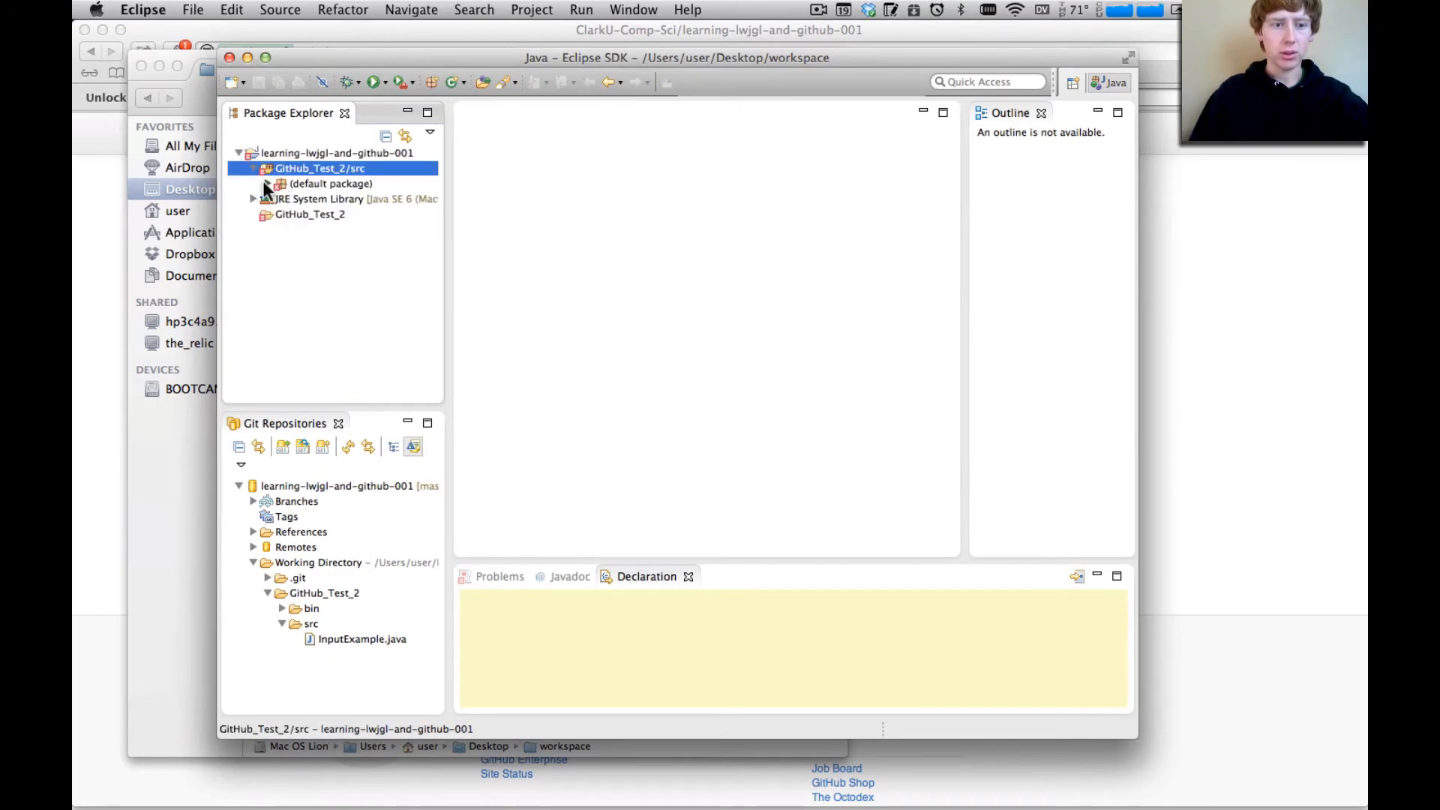
click(268, 184)
click(318, 200)
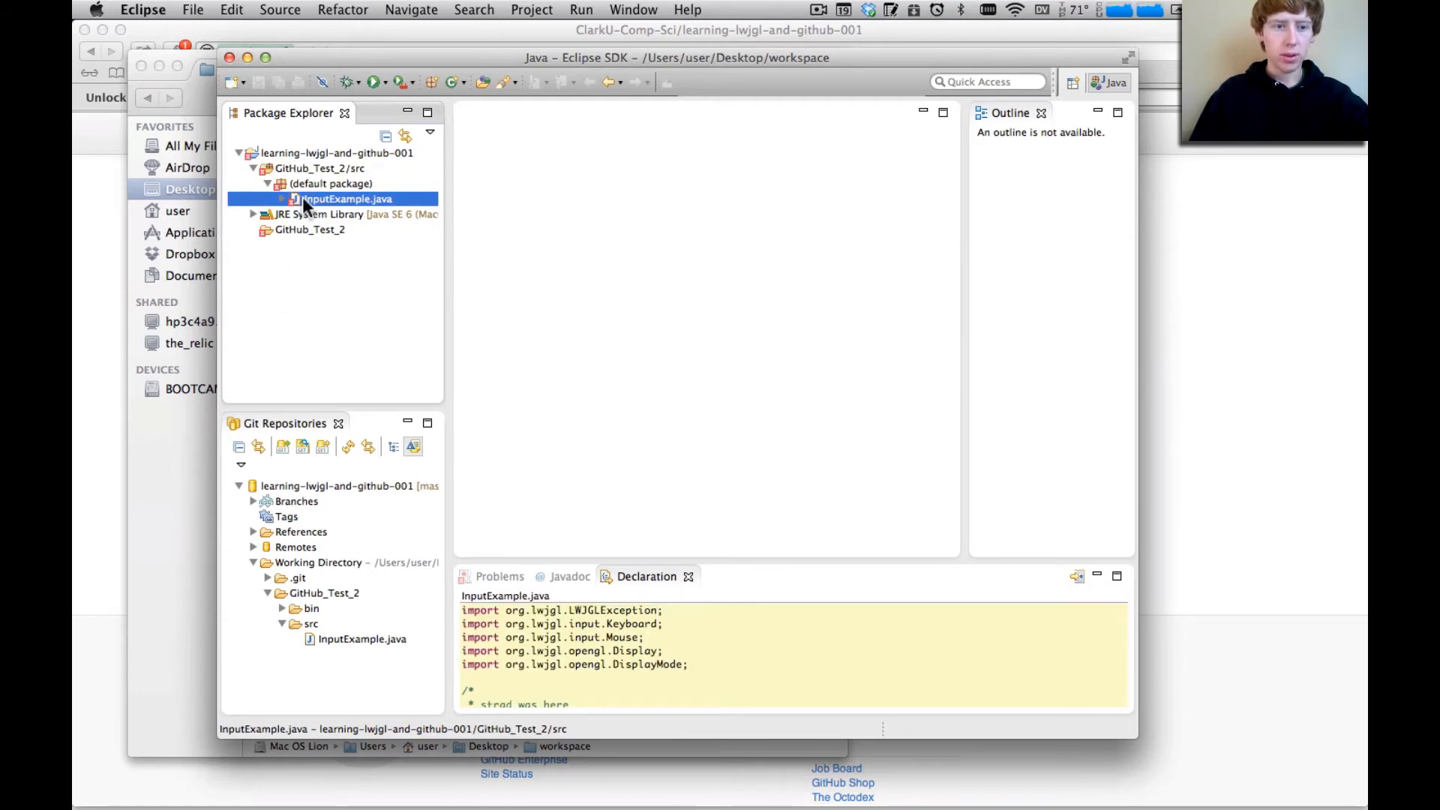
double_click(343, 198)
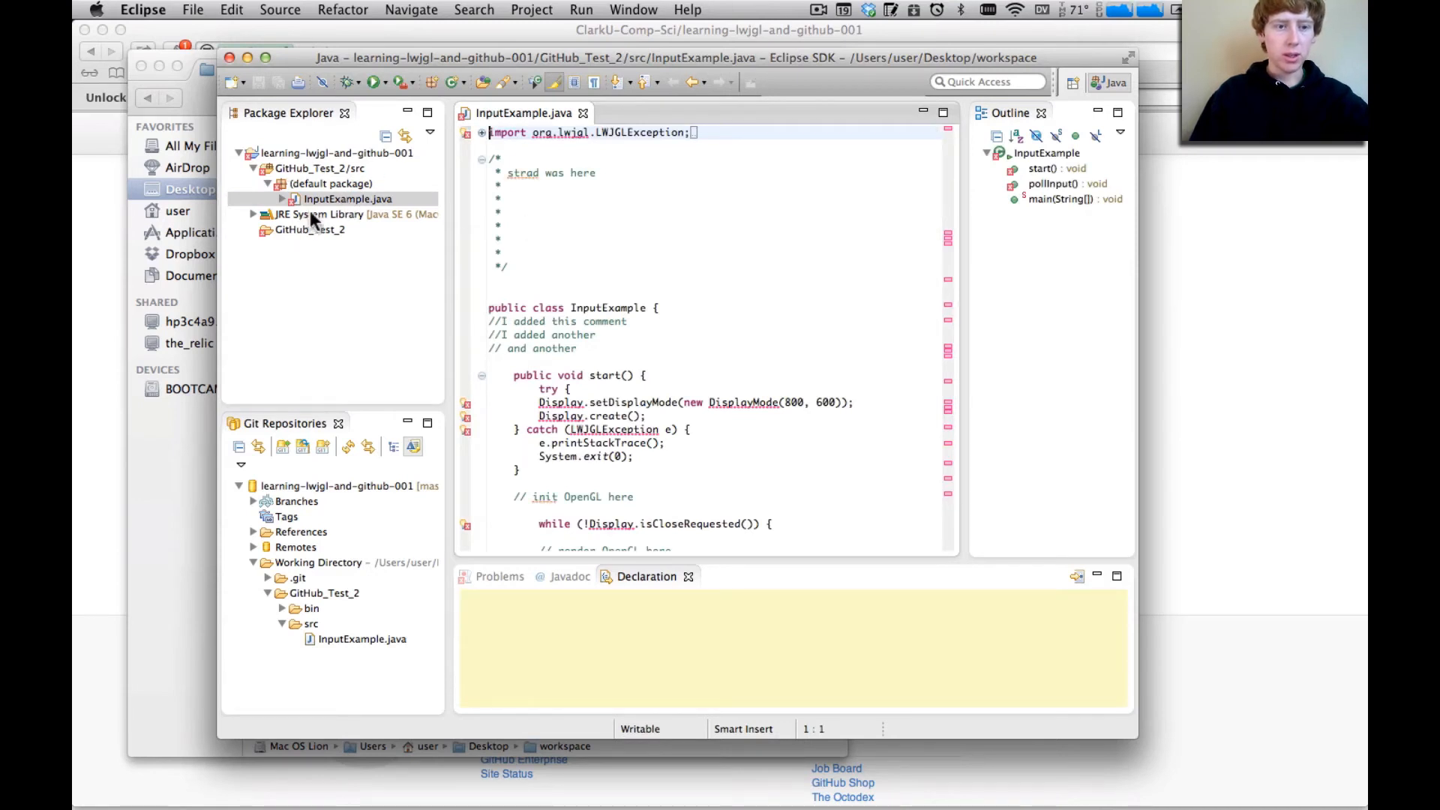
right_click(321, 214)
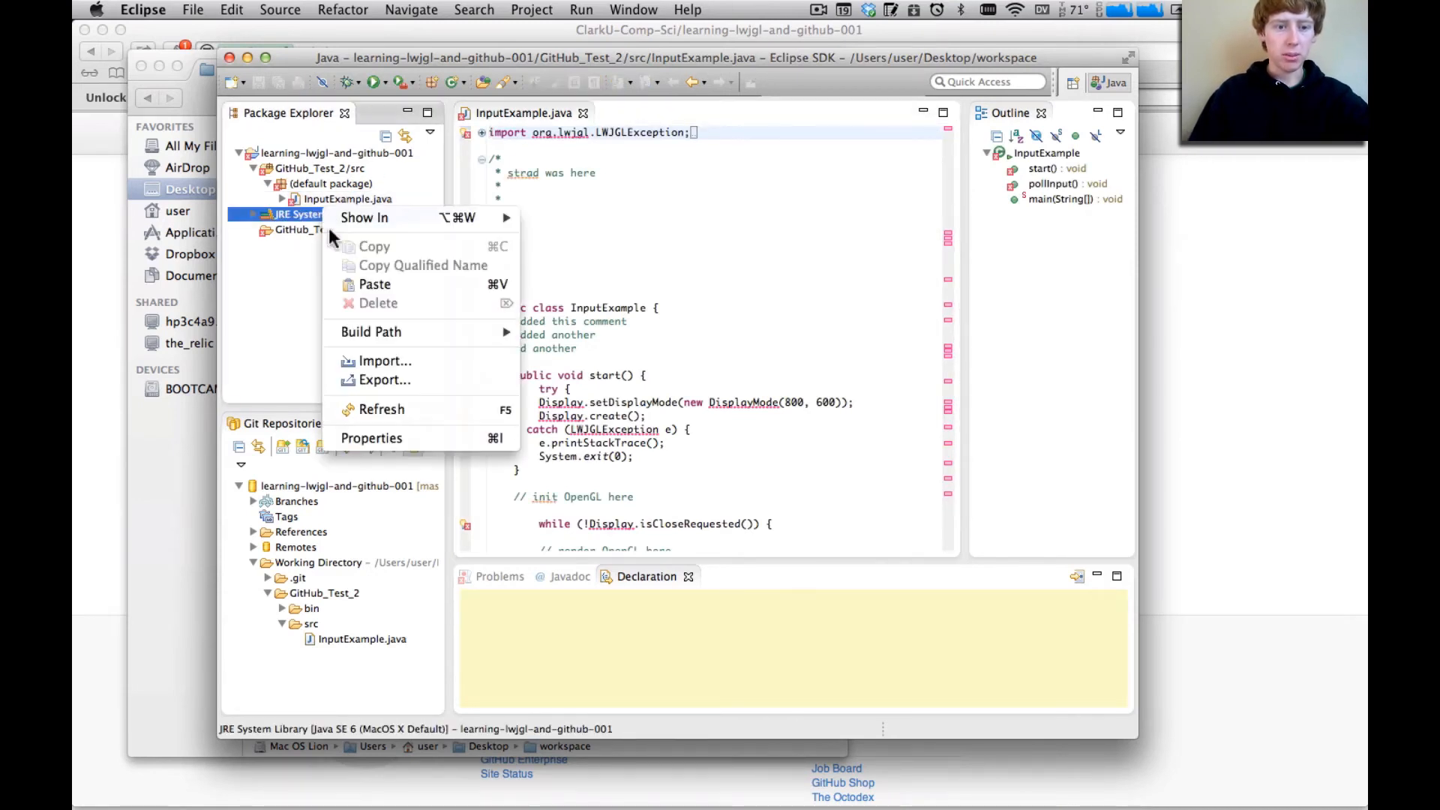
click(385, 441)
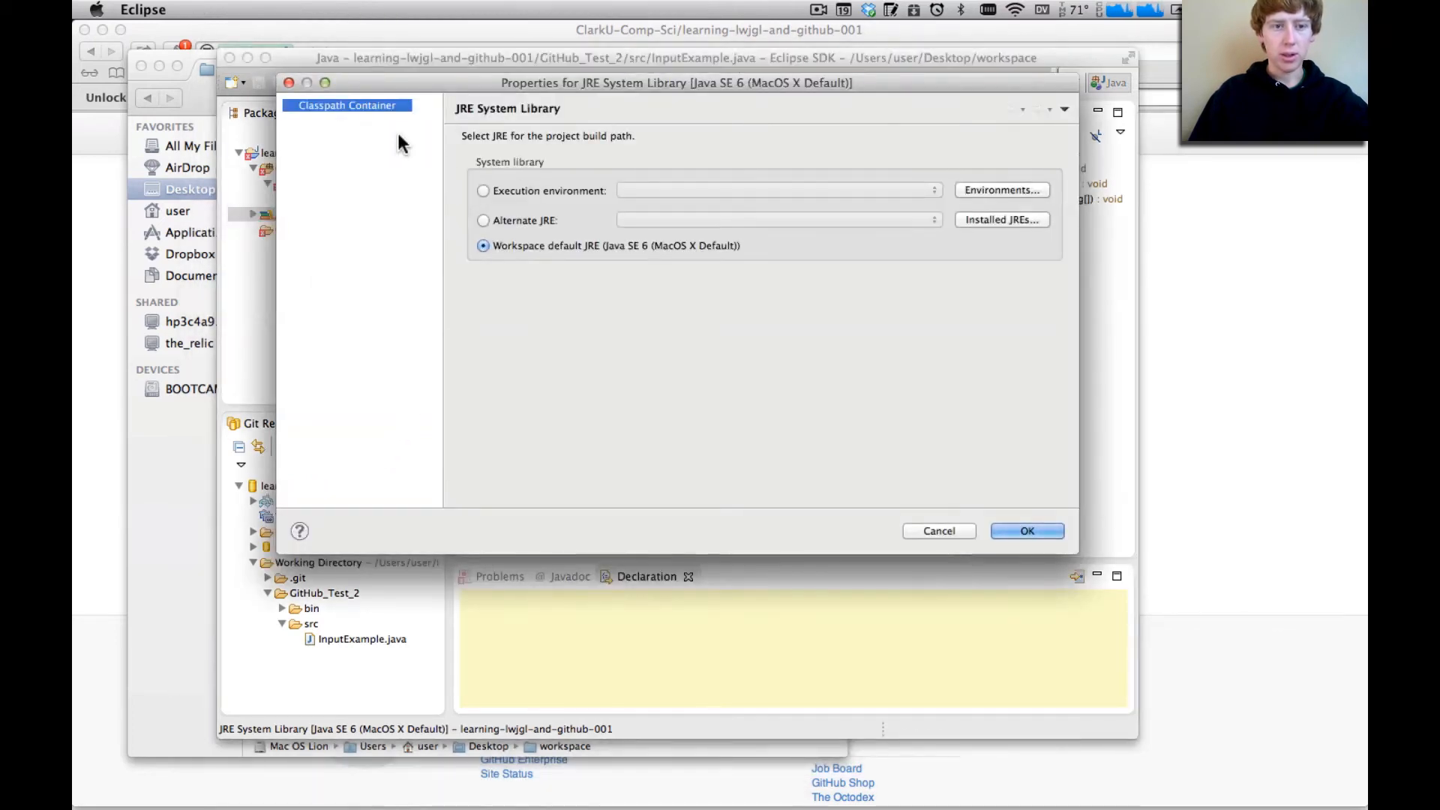
click(289, 80)
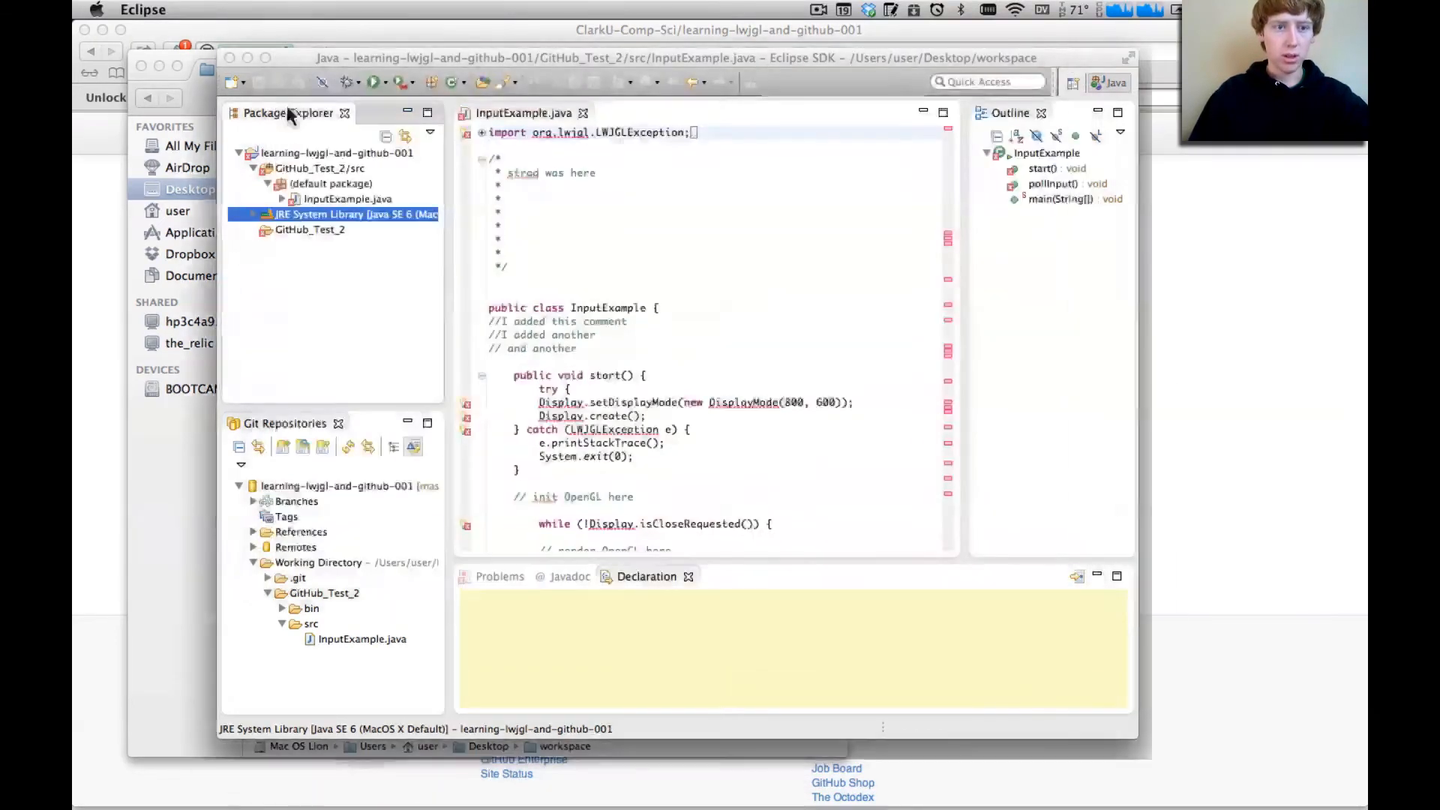
Open the Java Build Path libraries in the learning-lwjgl-and-github-001 project's properties and start adding an external JAR
click(273, 159)
right_click(273, 160)
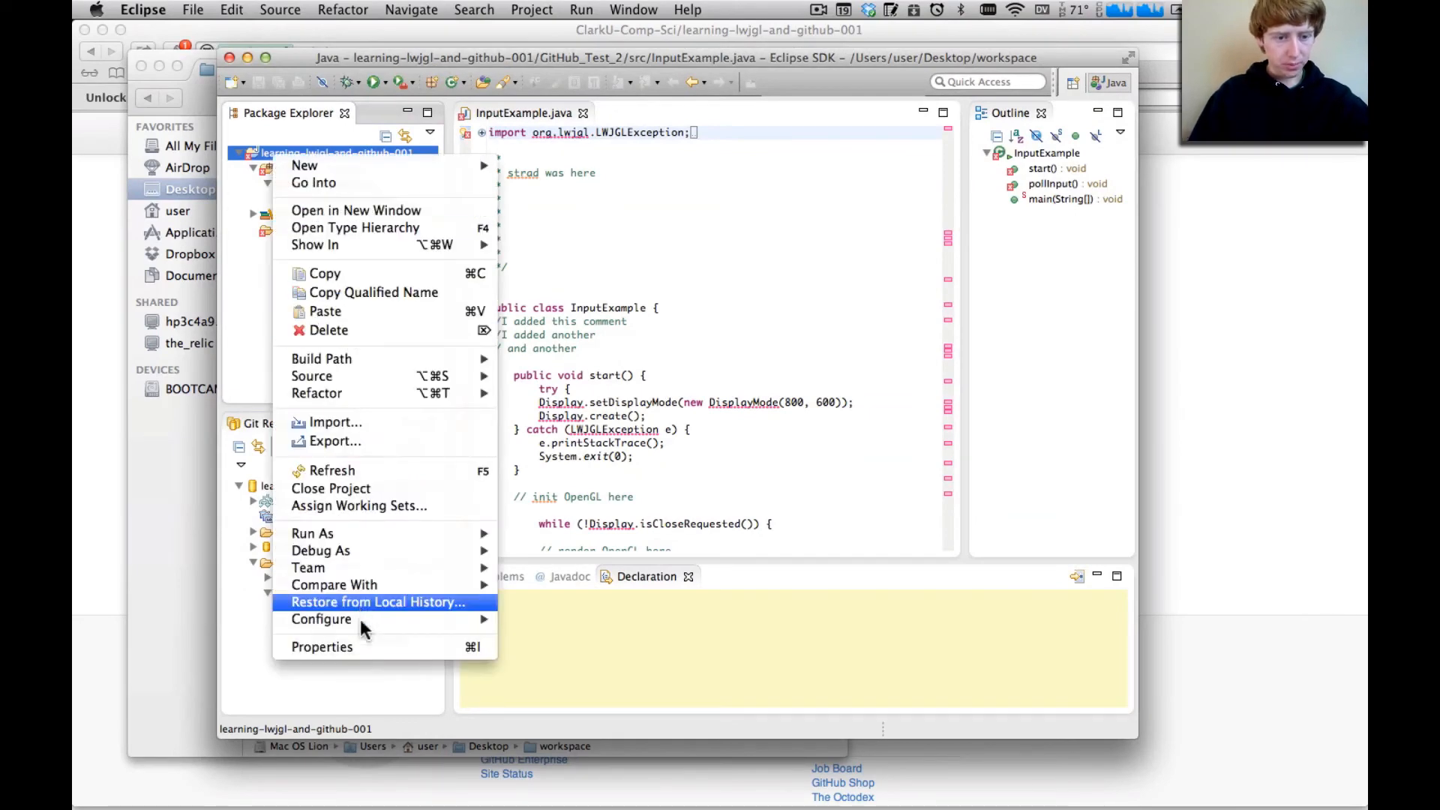
click(354, 648)
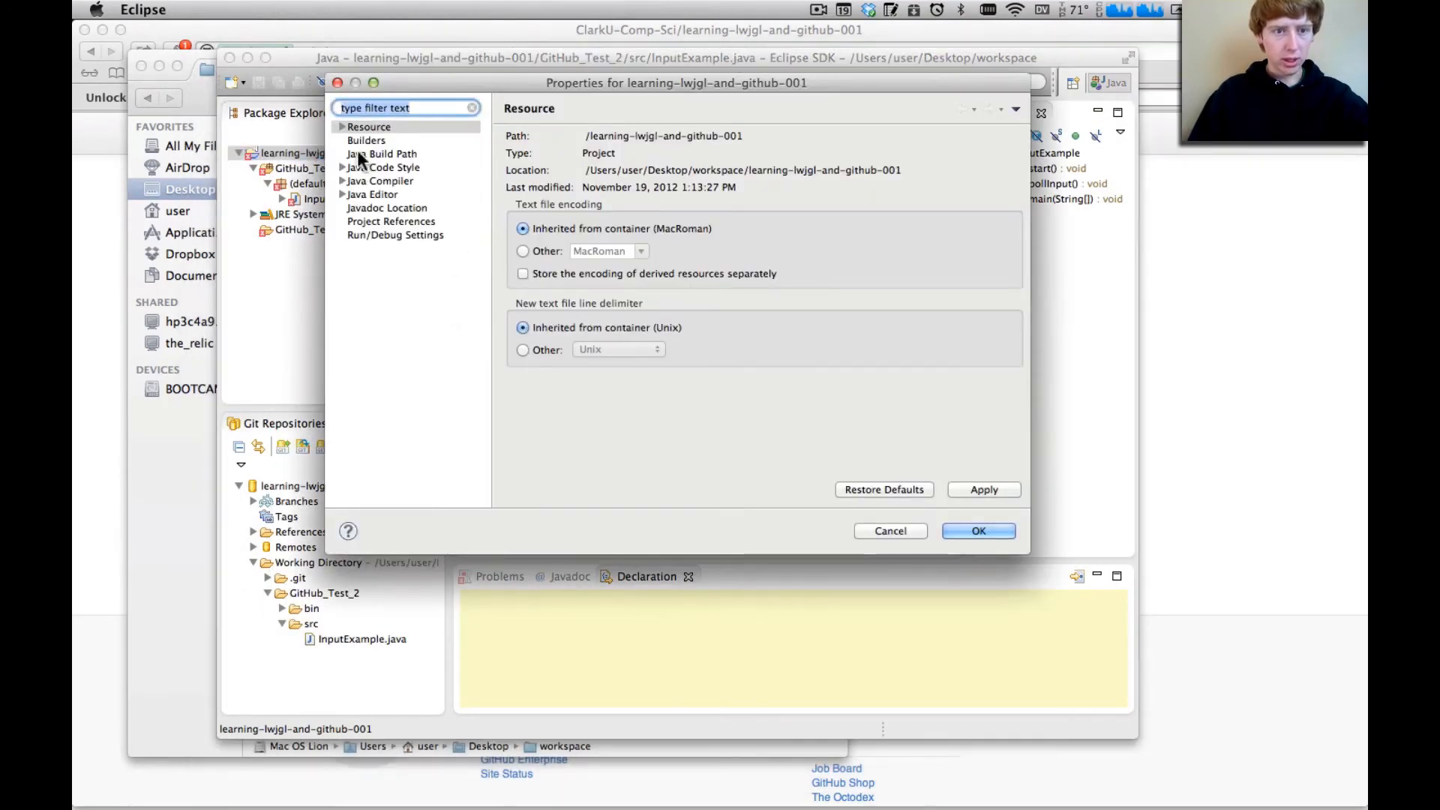
click(358, 152)
click(758, 142)
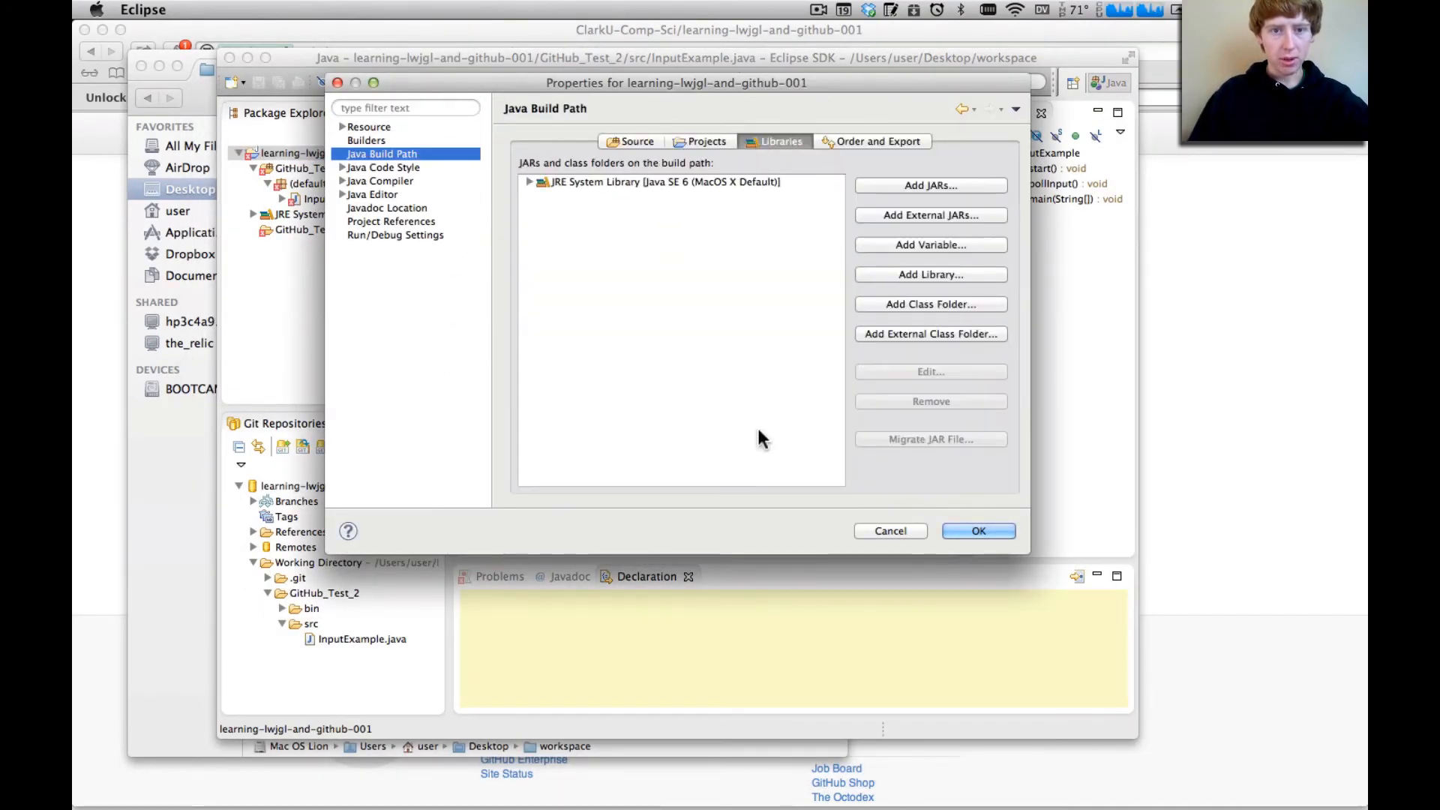
click(924, 215)
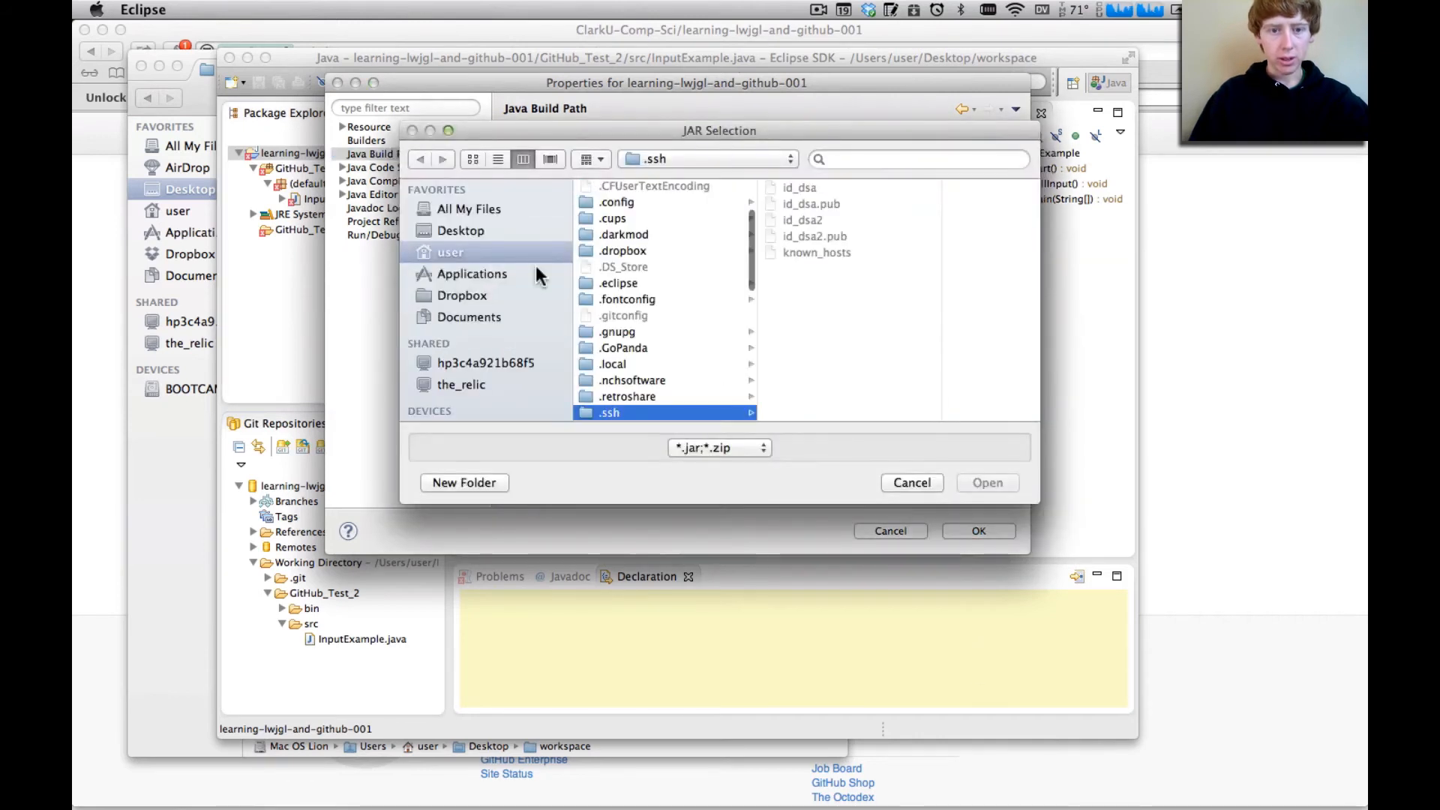
Browse to the workspace folder inside the home folder's Documents for the JAR selection
scroll(649, 315, down, 8)
scroll(651, 317, down, 4)
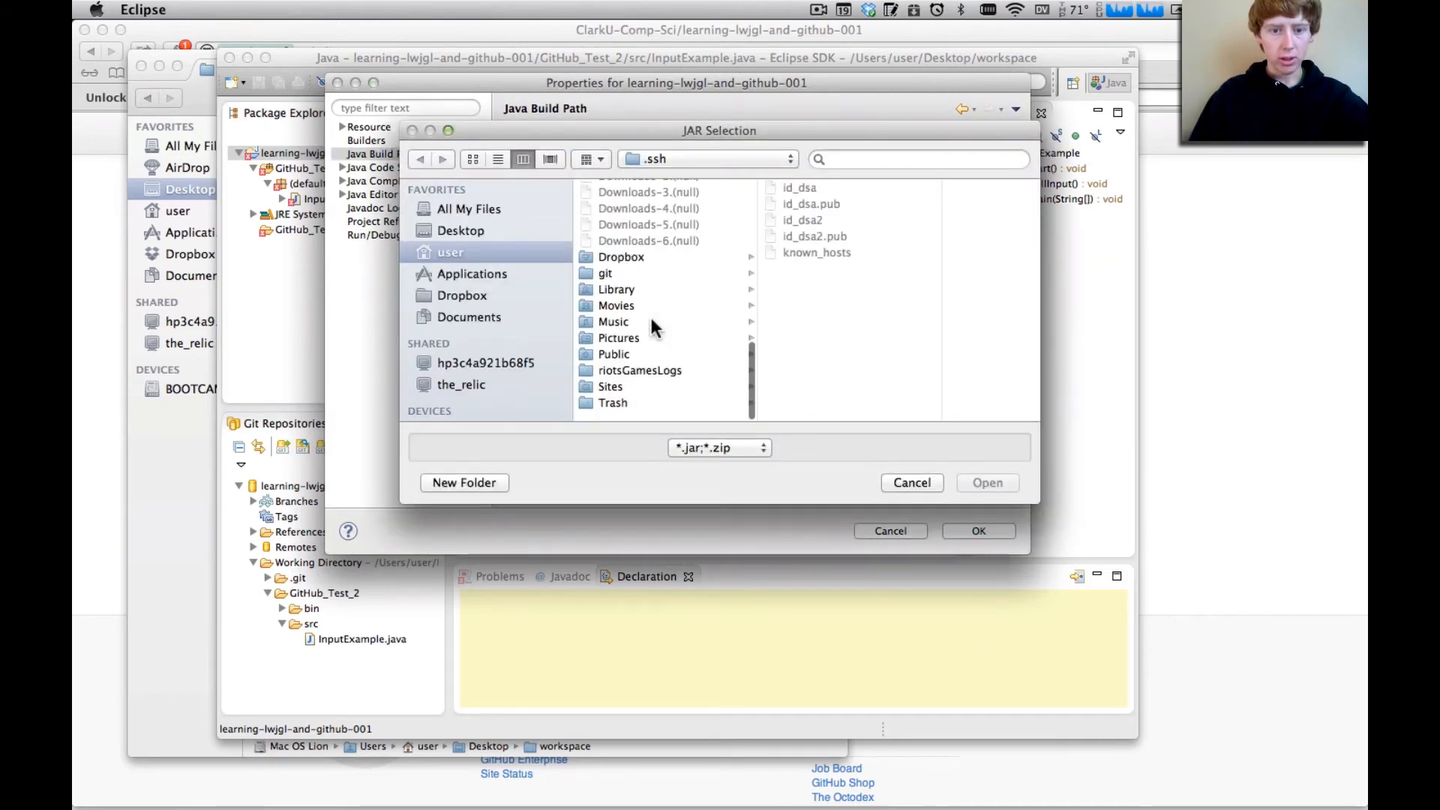
scroll(651, 317, up, 10)
scroll(651, 317, up, 1)
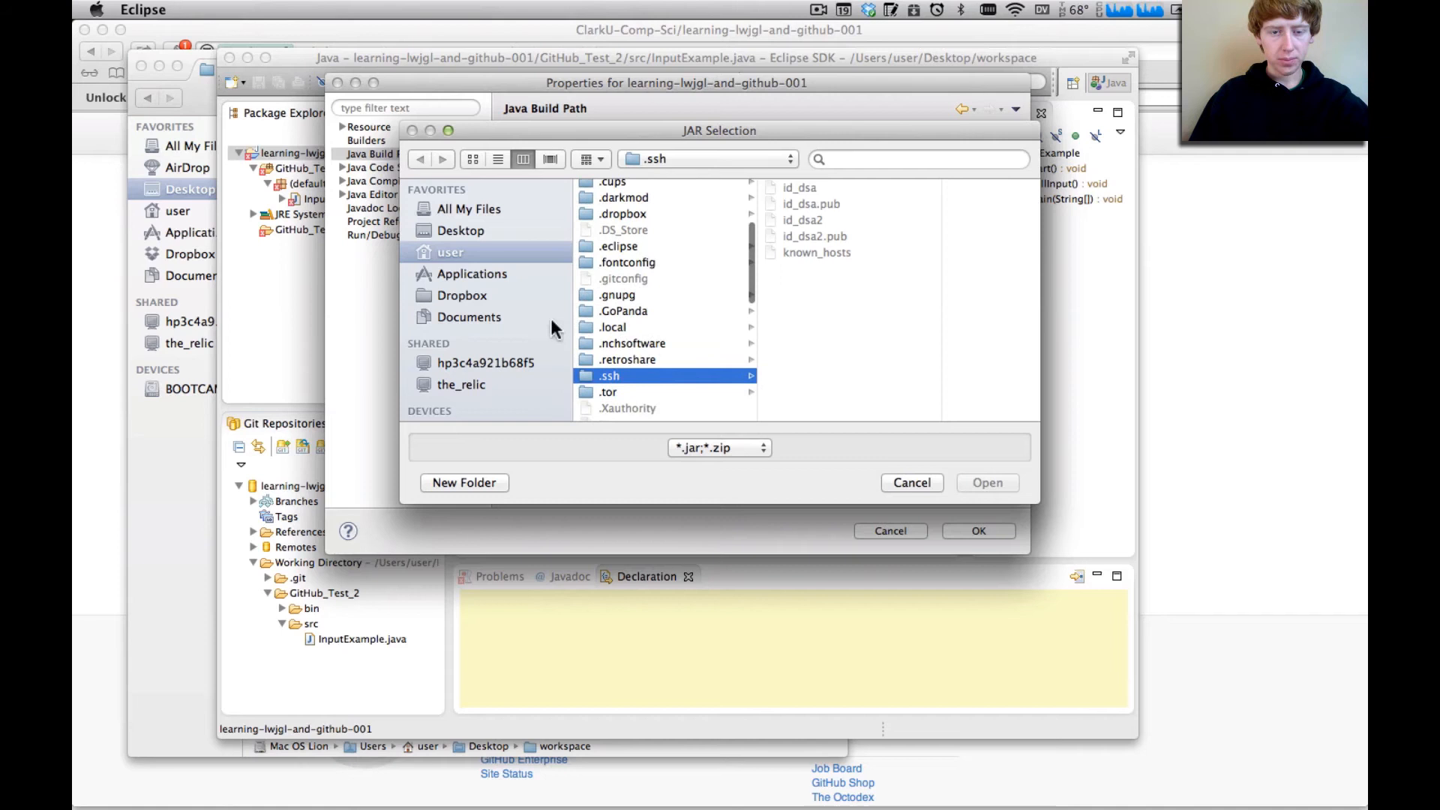
click(475, 291)
click(471, 248)
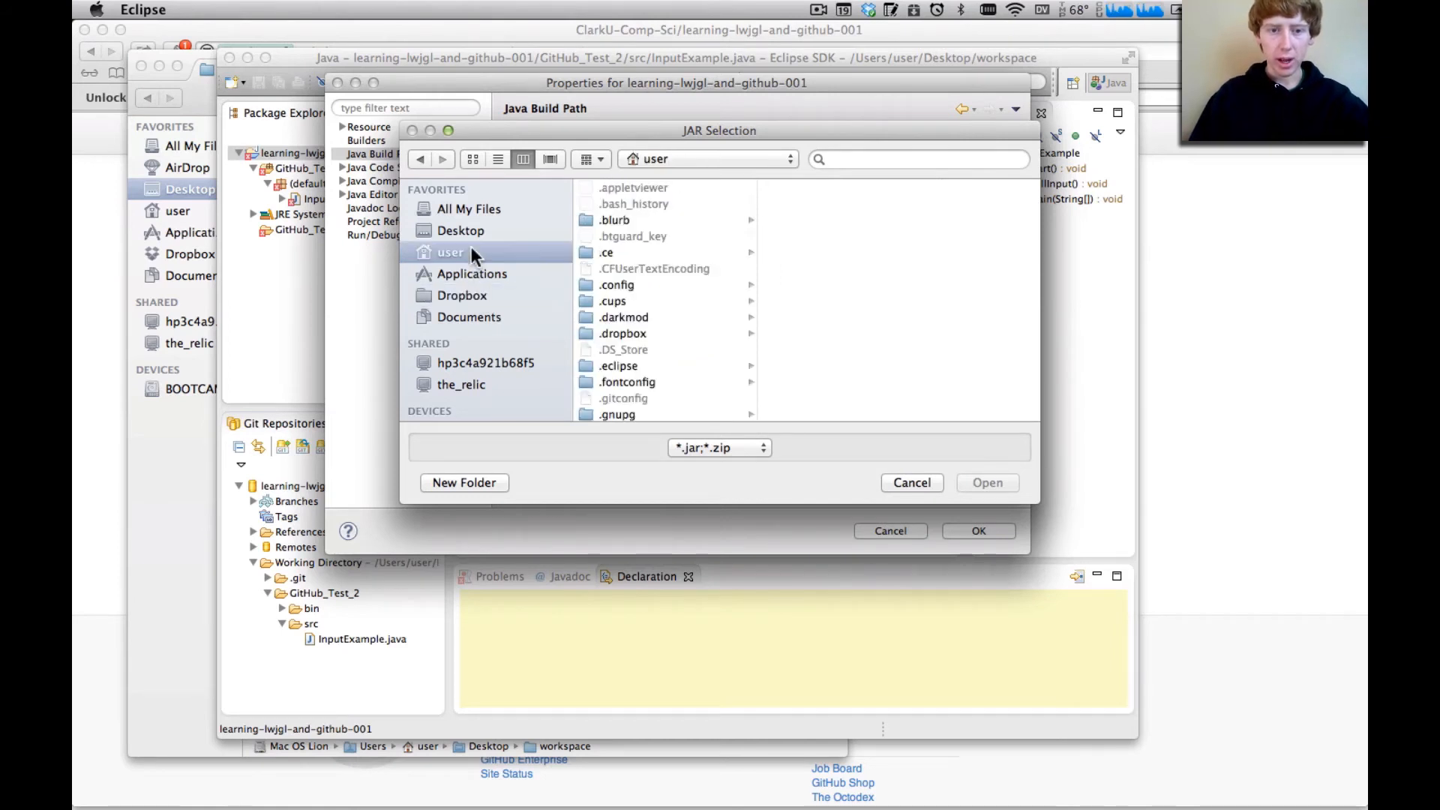
scroll(594, 253, down, 8)
click(605, 257)
scroll(818, 375, down, 5)
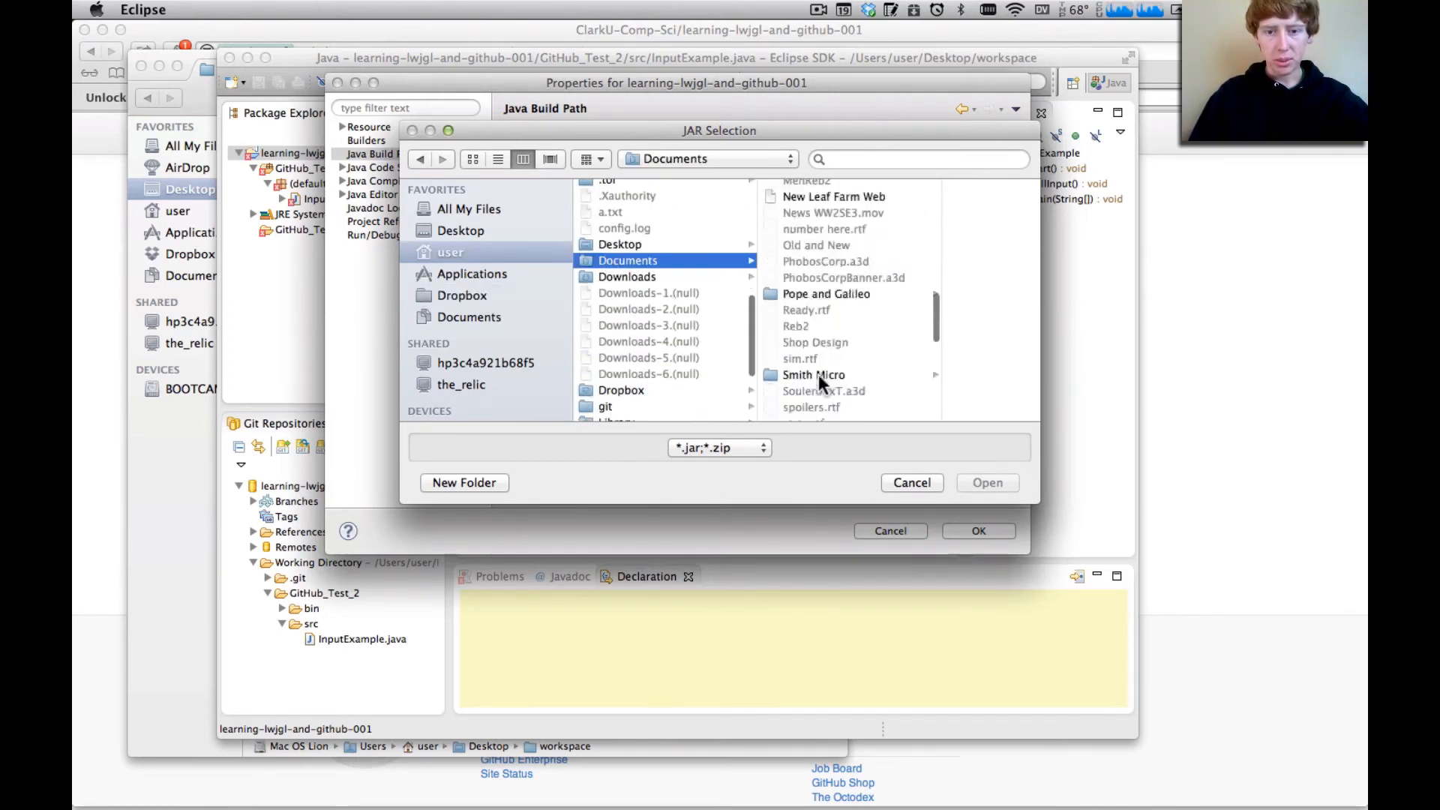
scroll(817, 375, down, 5)
click(818, 364)
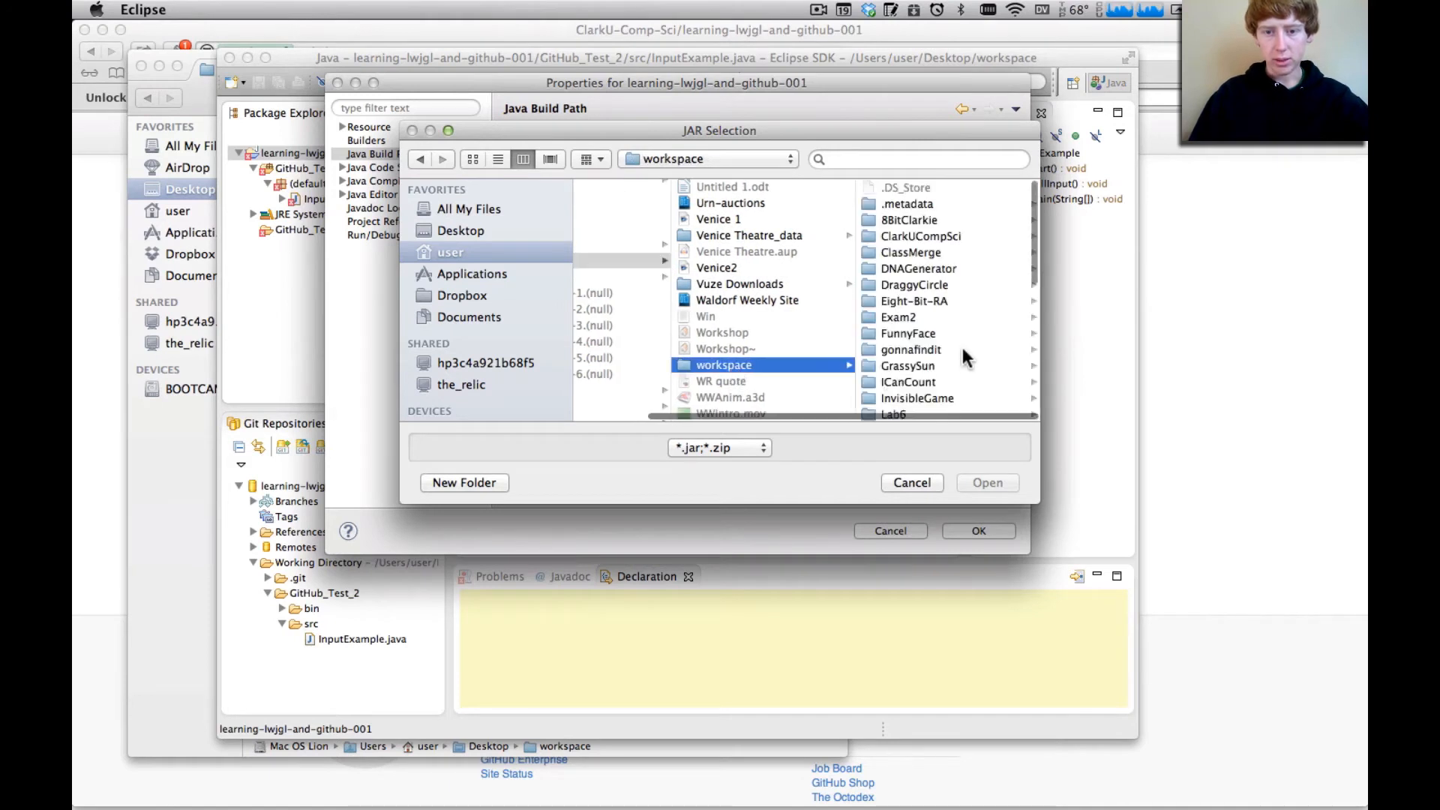
Find and open the lwjgl-2.8.5 folder inside the workspace folder for the JAR selection
scroll(961, 348, down, 5)
scroll(962, 348, up, 3)
scroll(962, 348, down, 6)
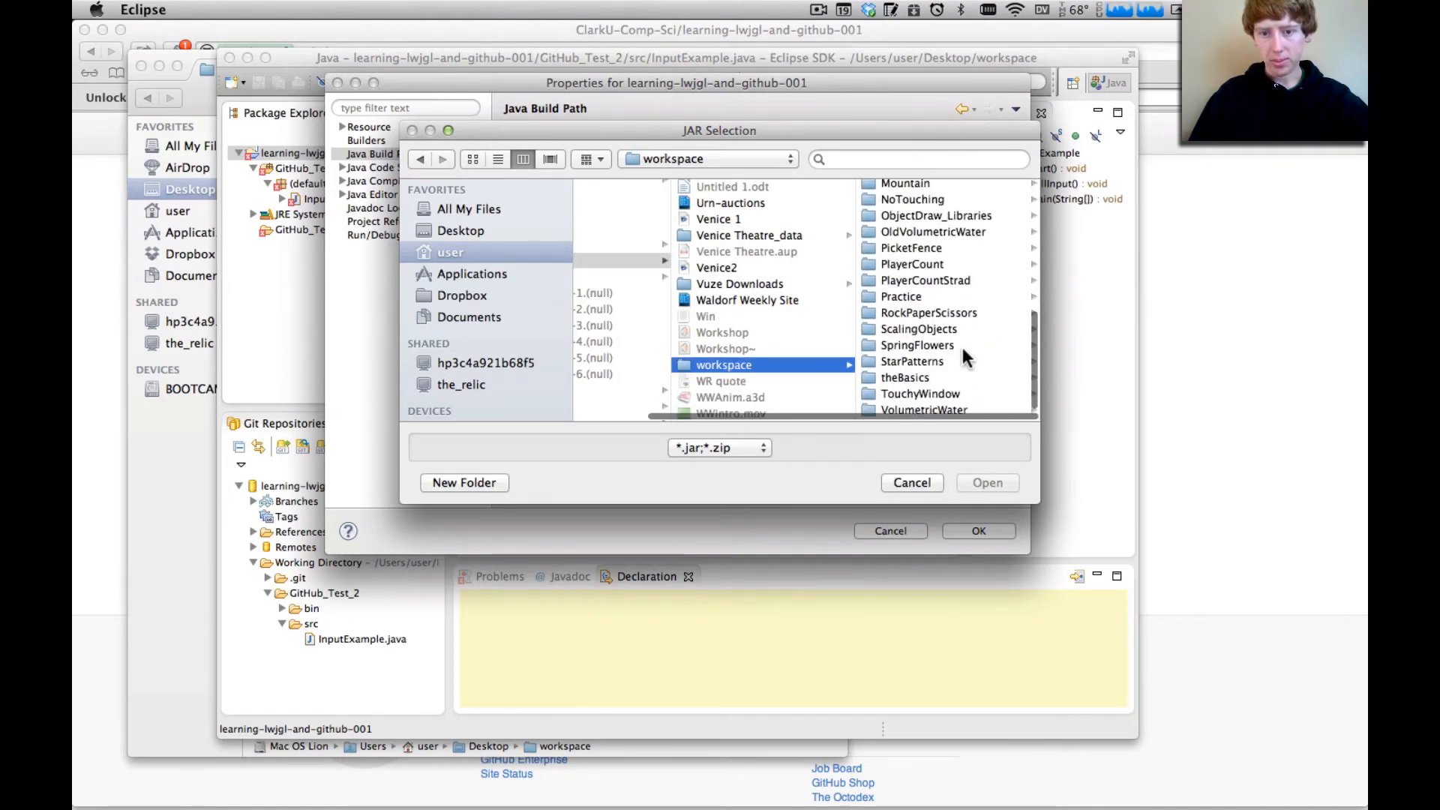
scroll(962, 348, up, 5)
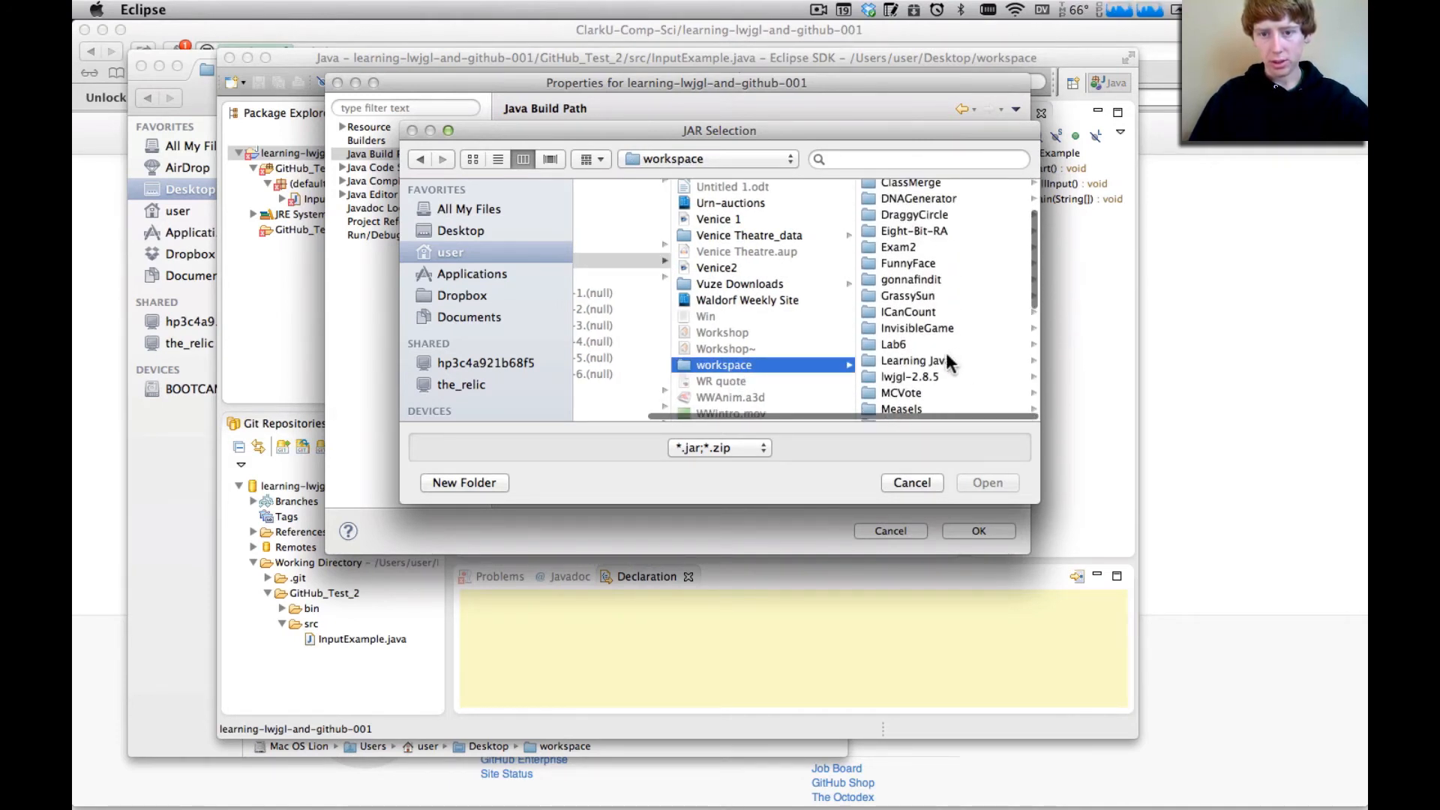
scroll(948, 357, up, 4)
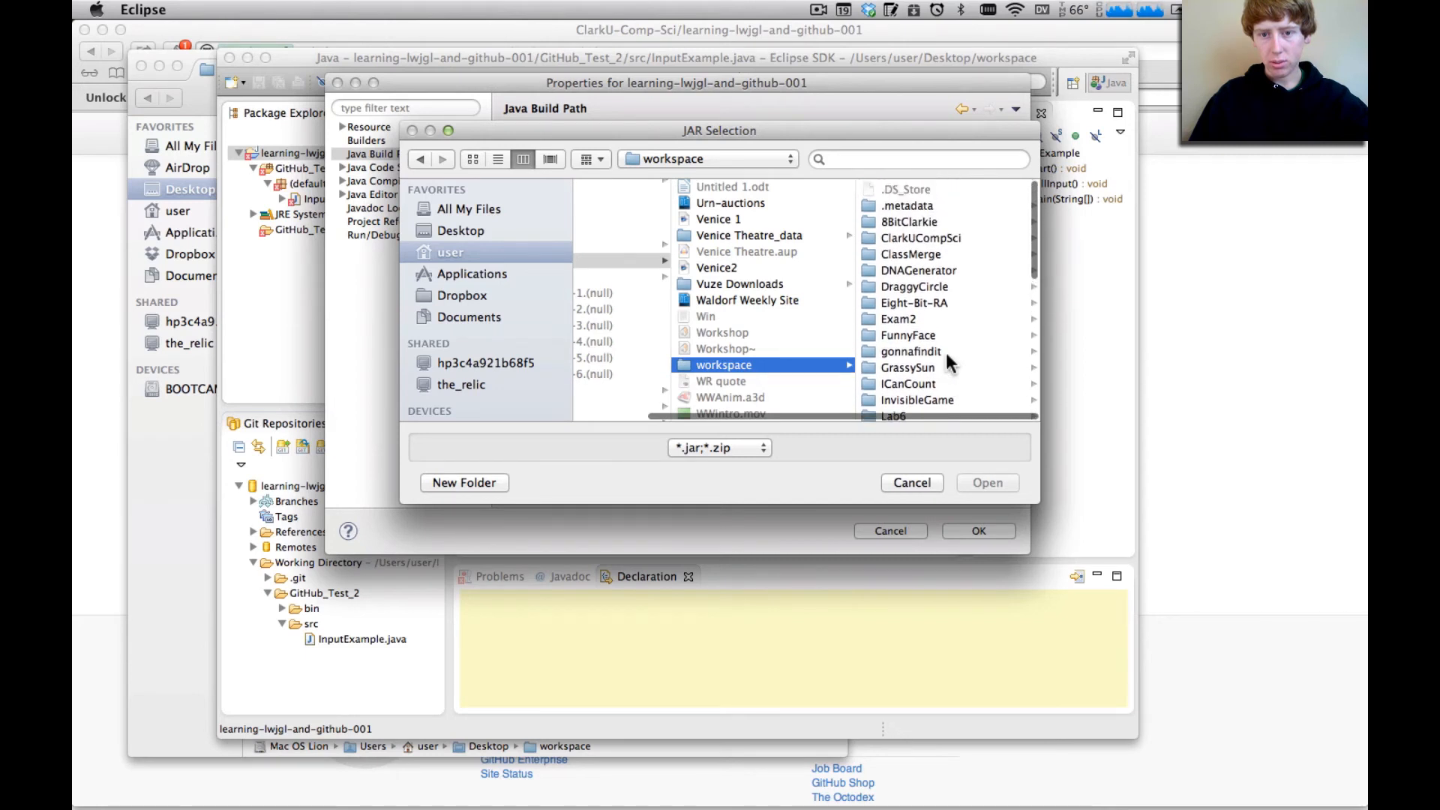
scroll(946, 360, down, 2)
scroll(989, 263, up, 2)
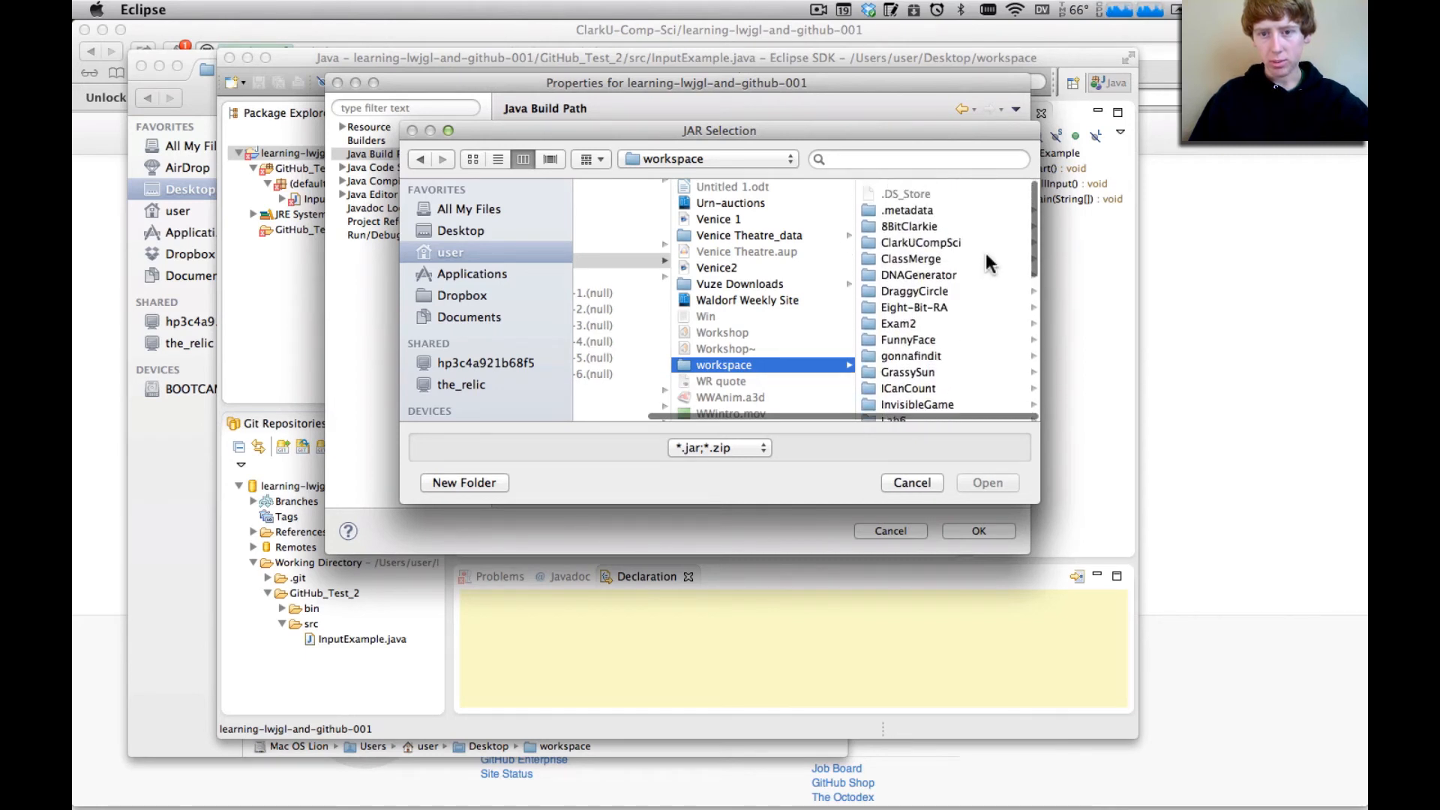
scroll(991, 264, down, 1)
scroll(991, 263, up, 1)
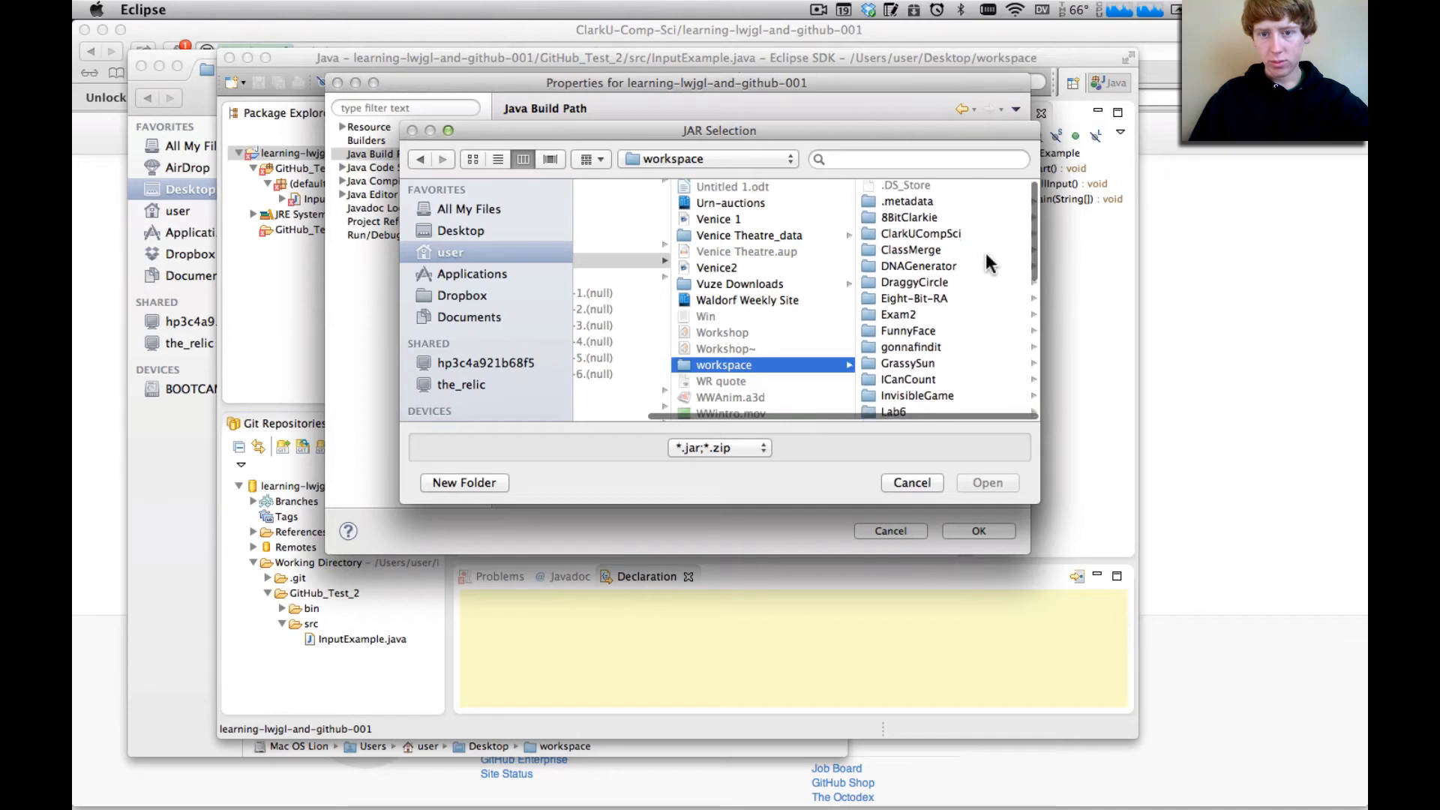
scroll(990, 263, down, 2)
scroll(991, 263, down, 5)
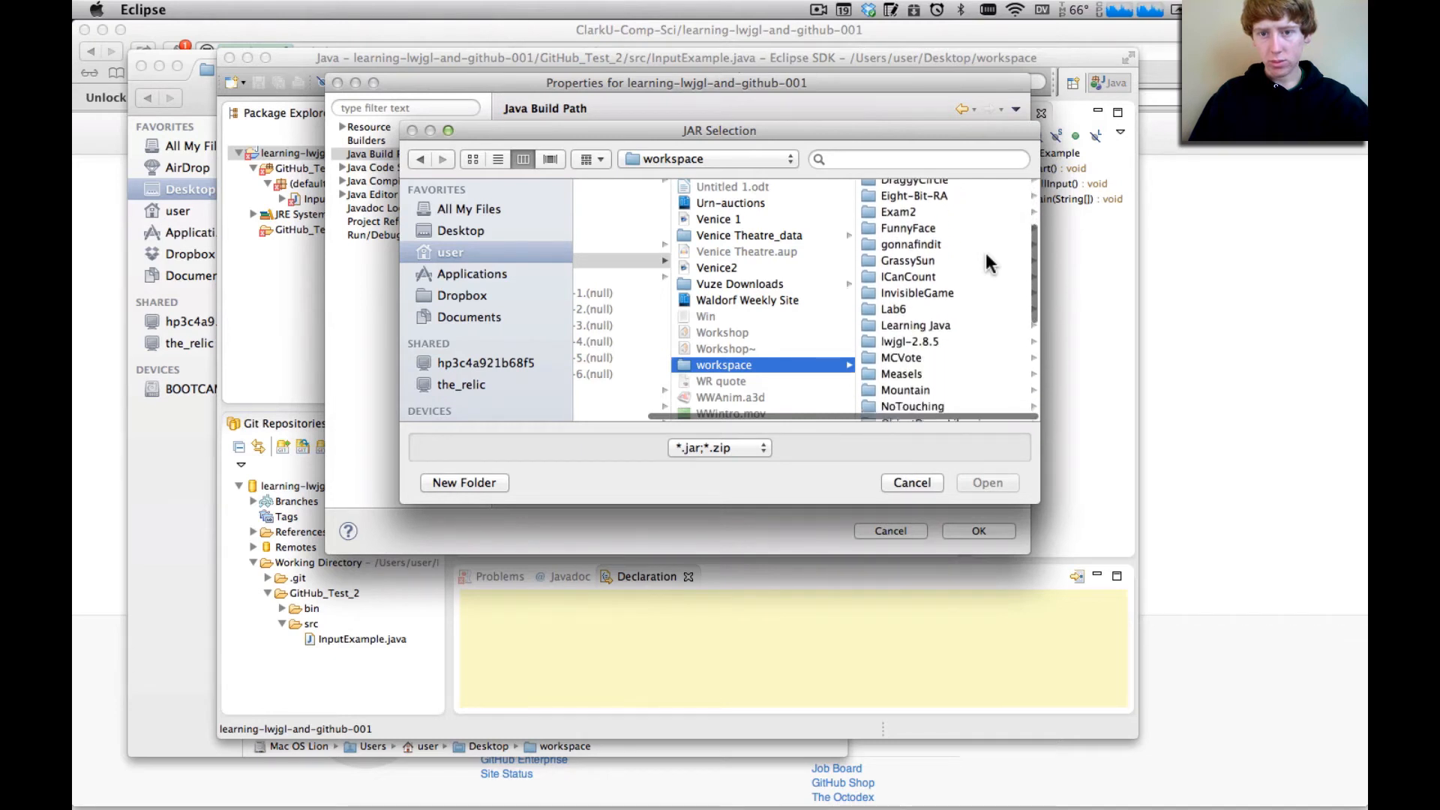
scroll(991, 263, down, 1)
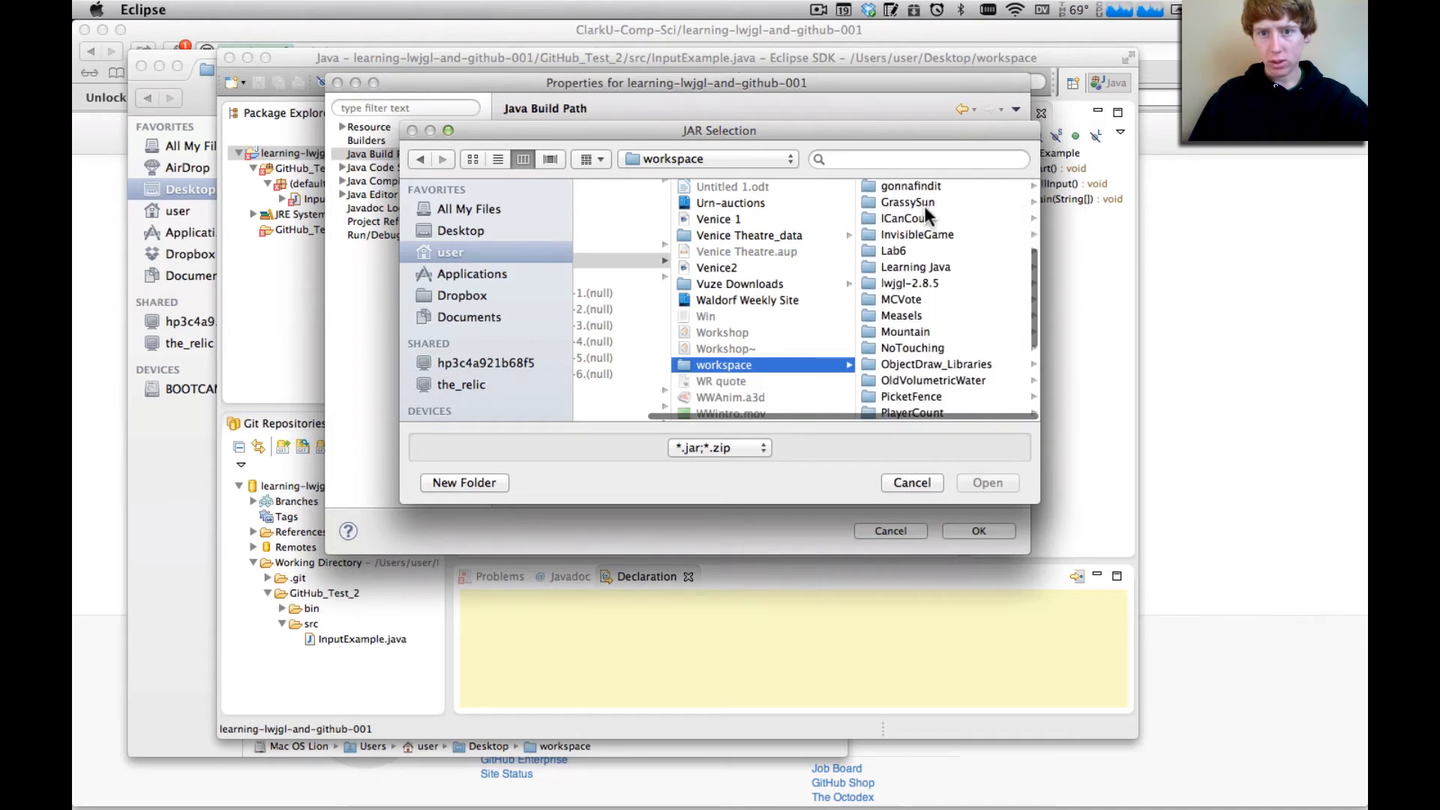
scroll(949, 289, down, 1)
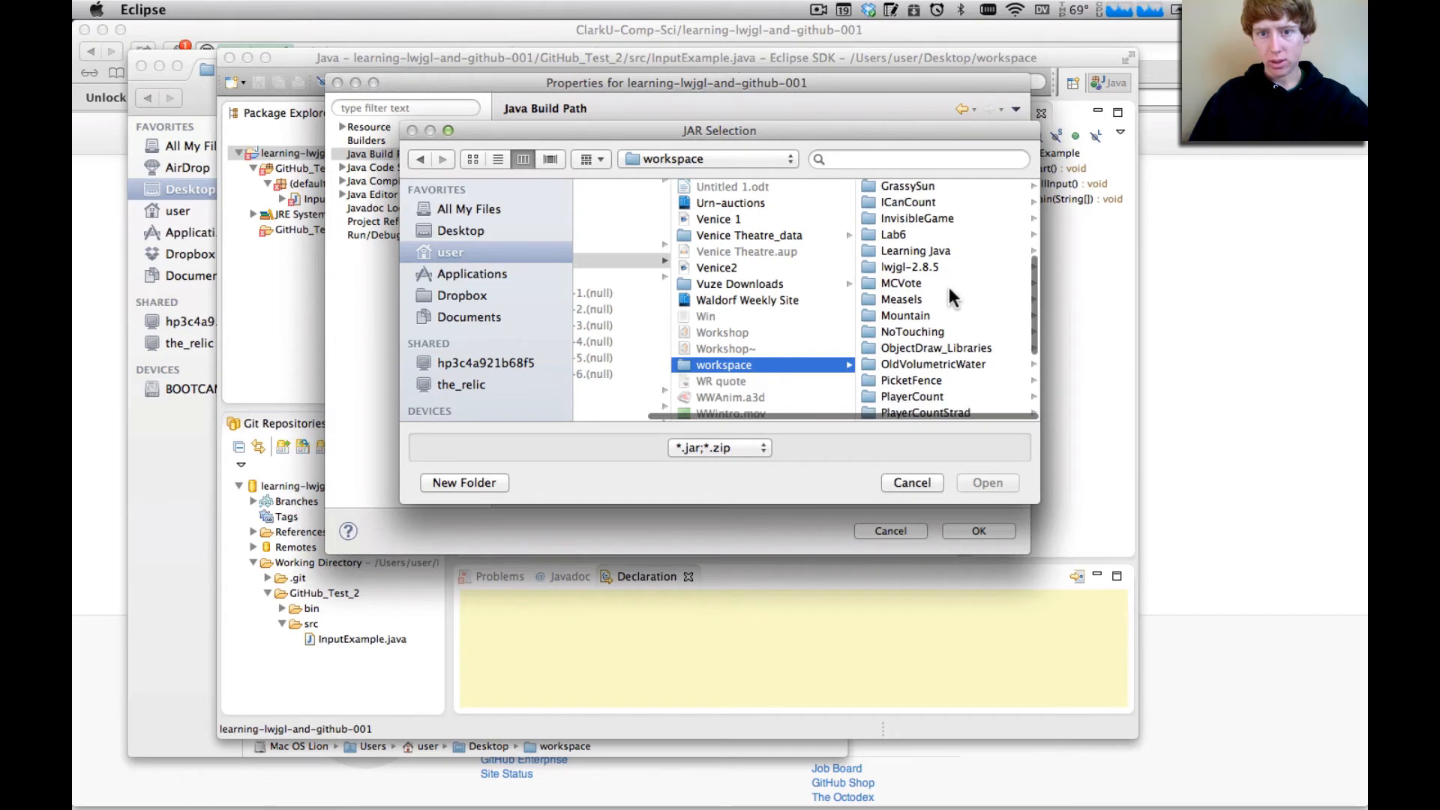
click(913, 269)
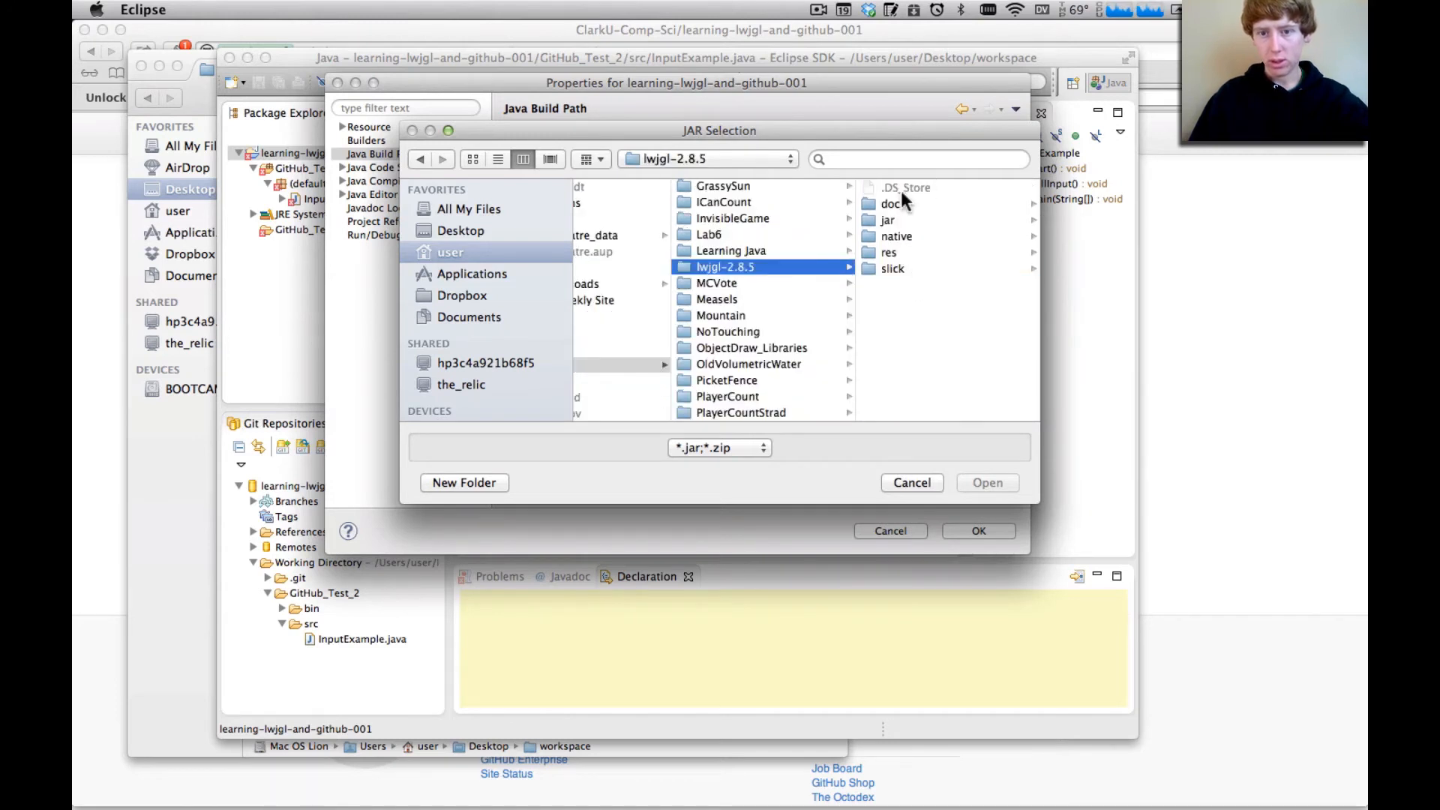
Add lwjgl.jar and jinput.jar from the jar folder of lwjgl-2.8.5 to the project's build path as external JARs
click(897, 254)
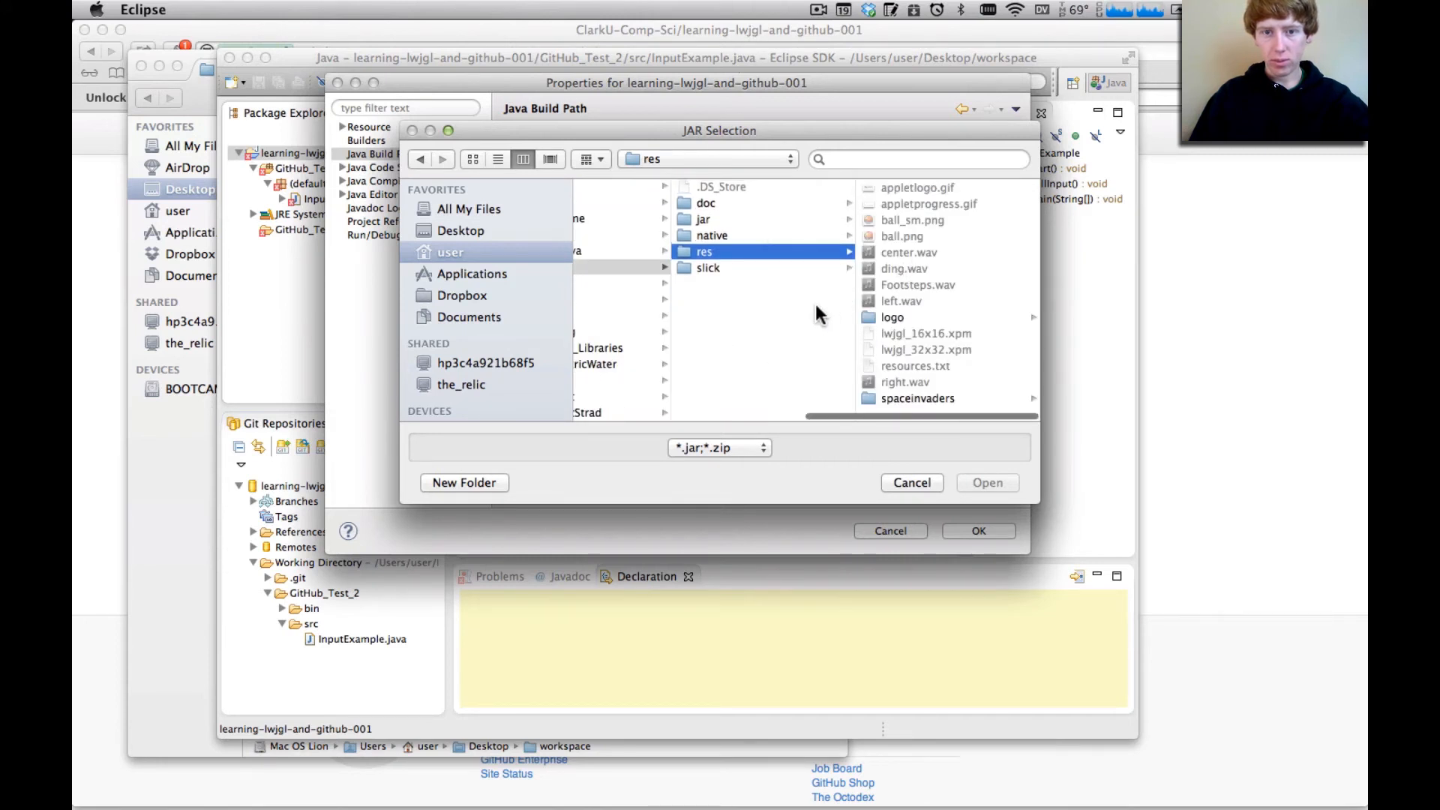
click(769, 234)
right_click(766, 220)
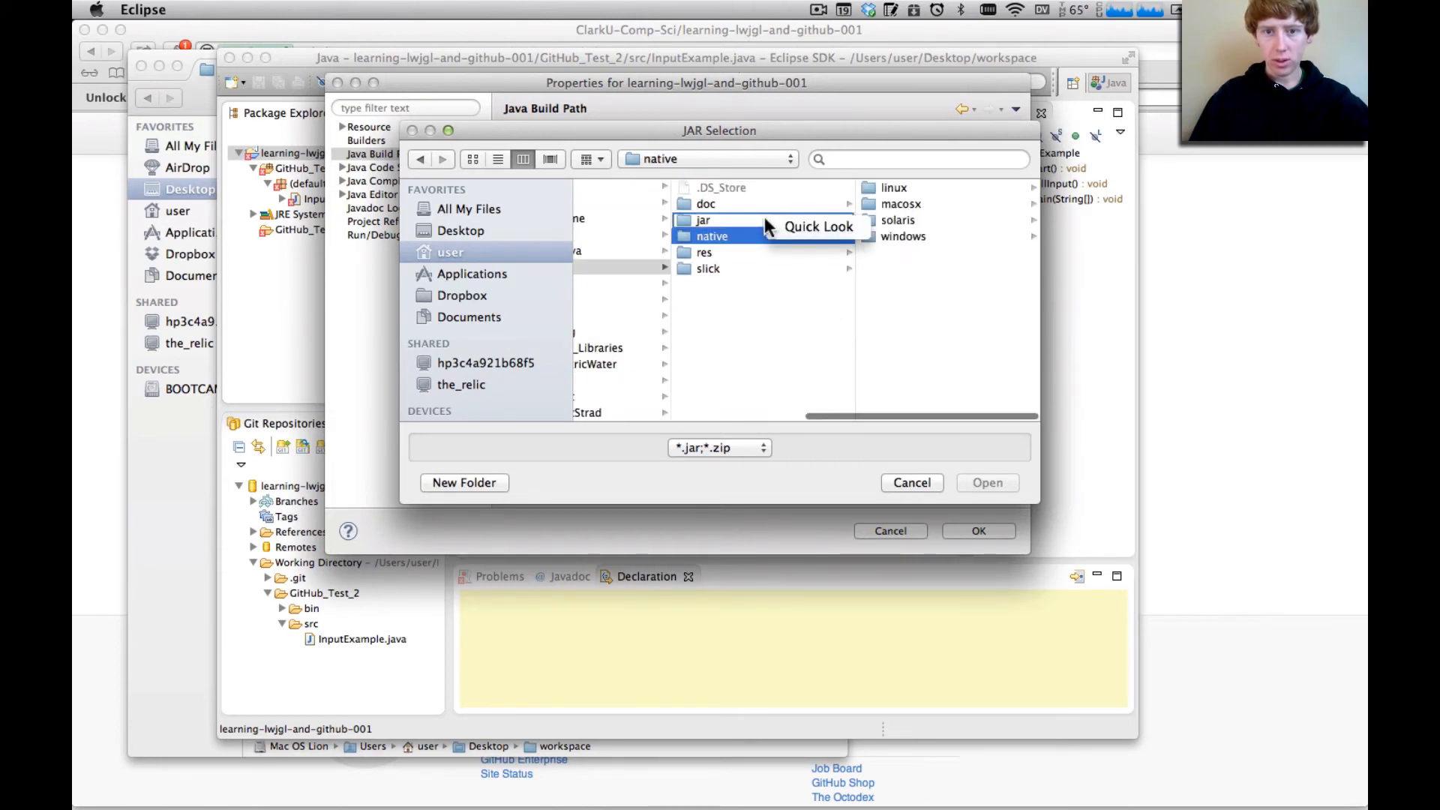
click(723, 223)
click(720, 221)
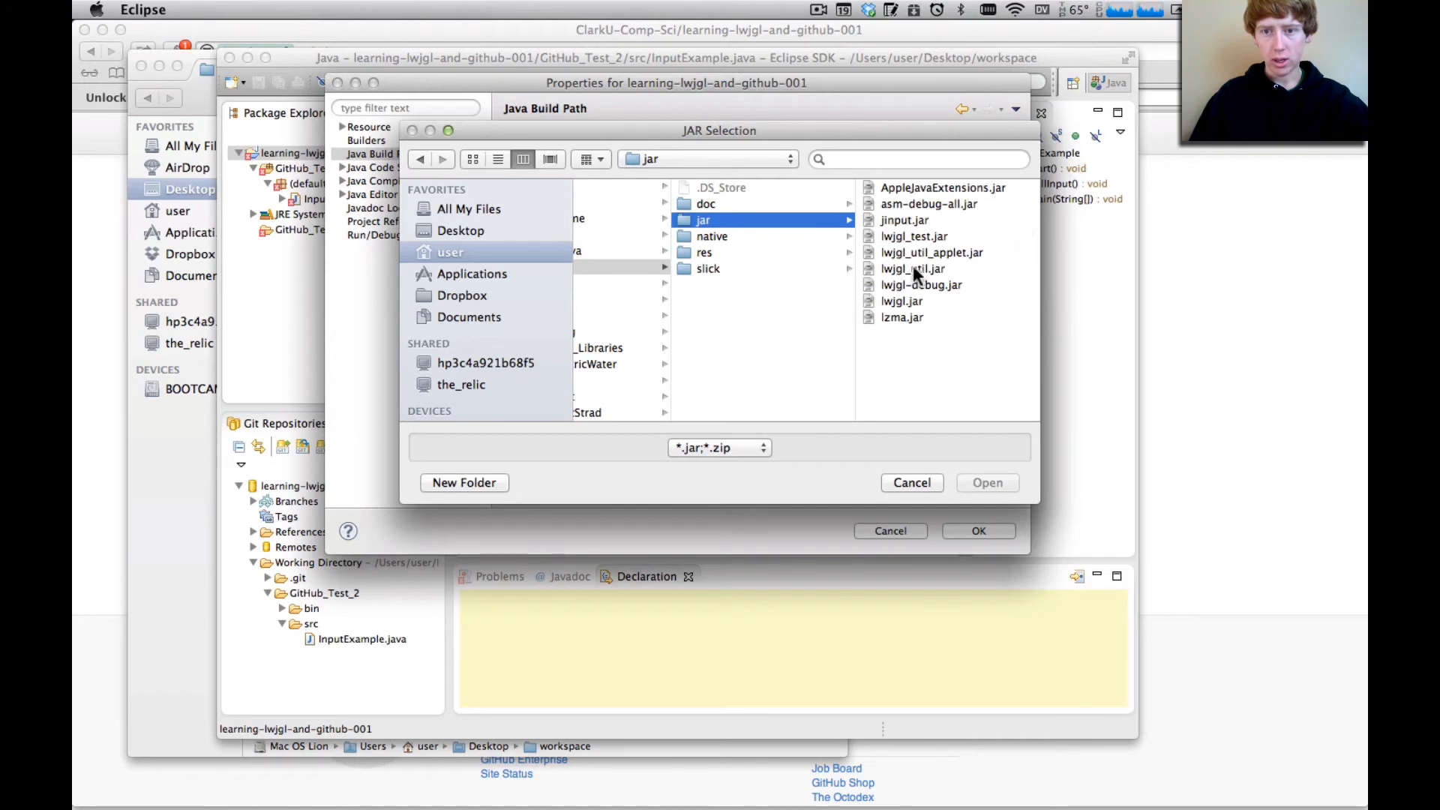
click(920, 300)
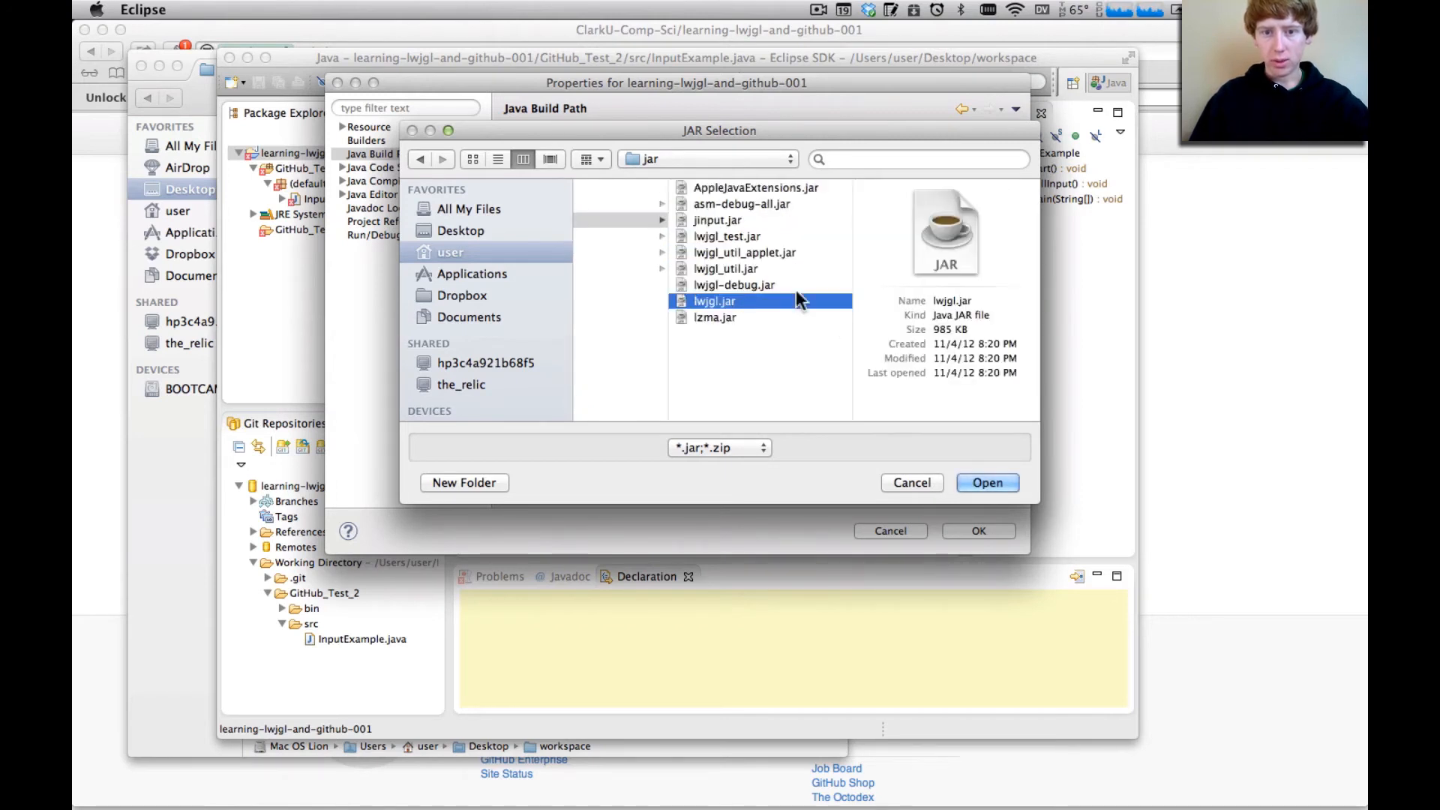
super+click(732, 220)
scroll(798, 336, left, 3)
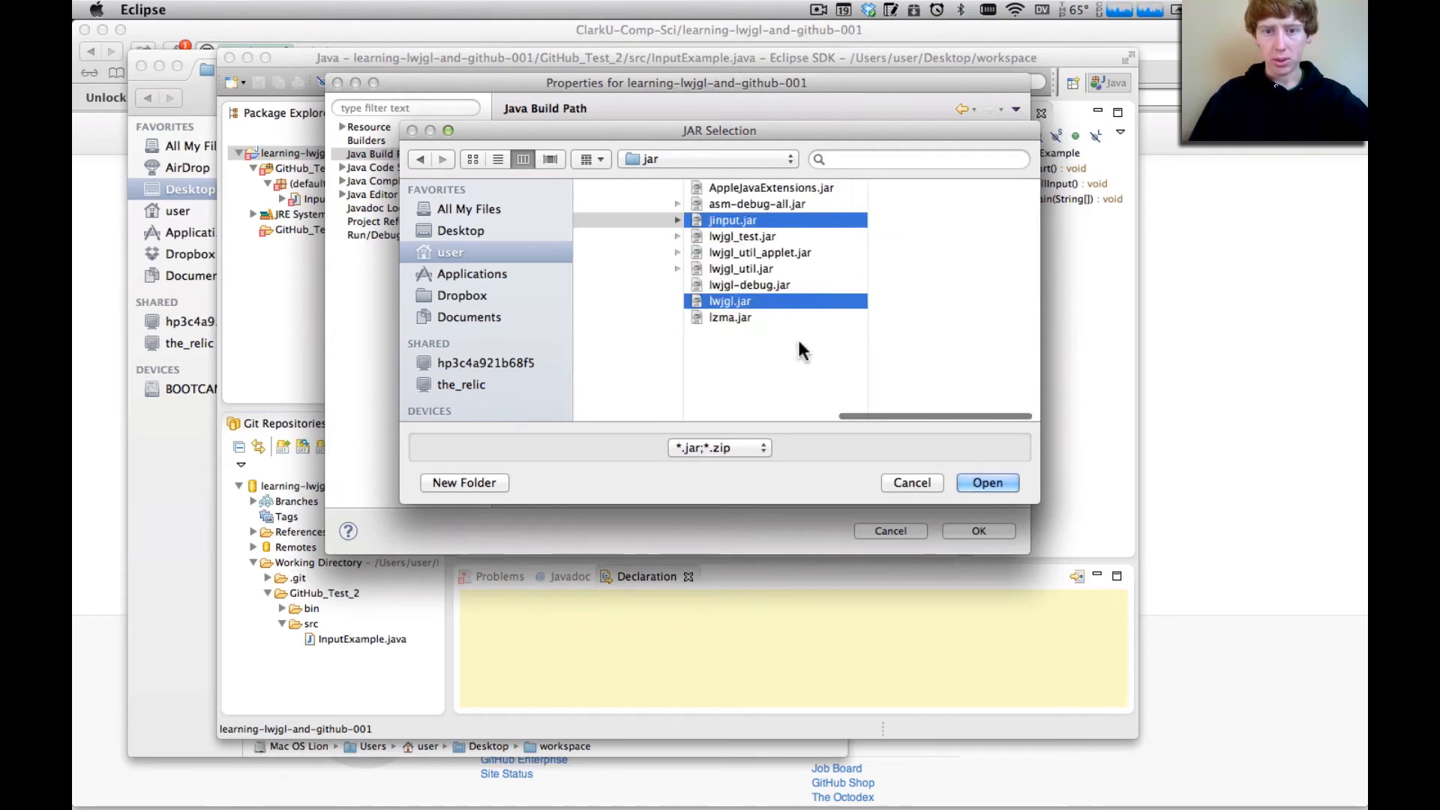
click(1001, 481)
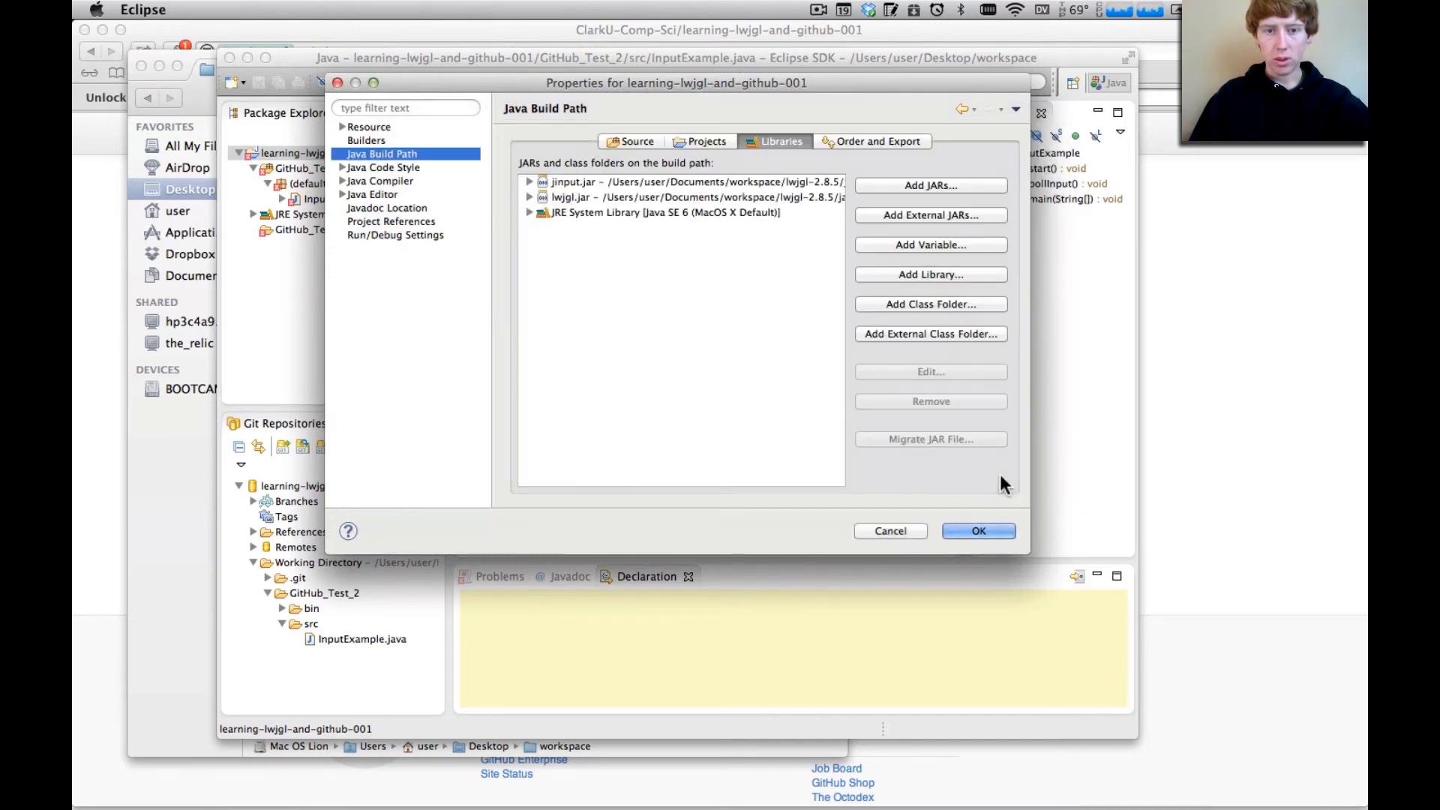
Add slick.jar from the slick folder of lwjgl-2.8.5 to the build path as another external JAR
click(935, 213)
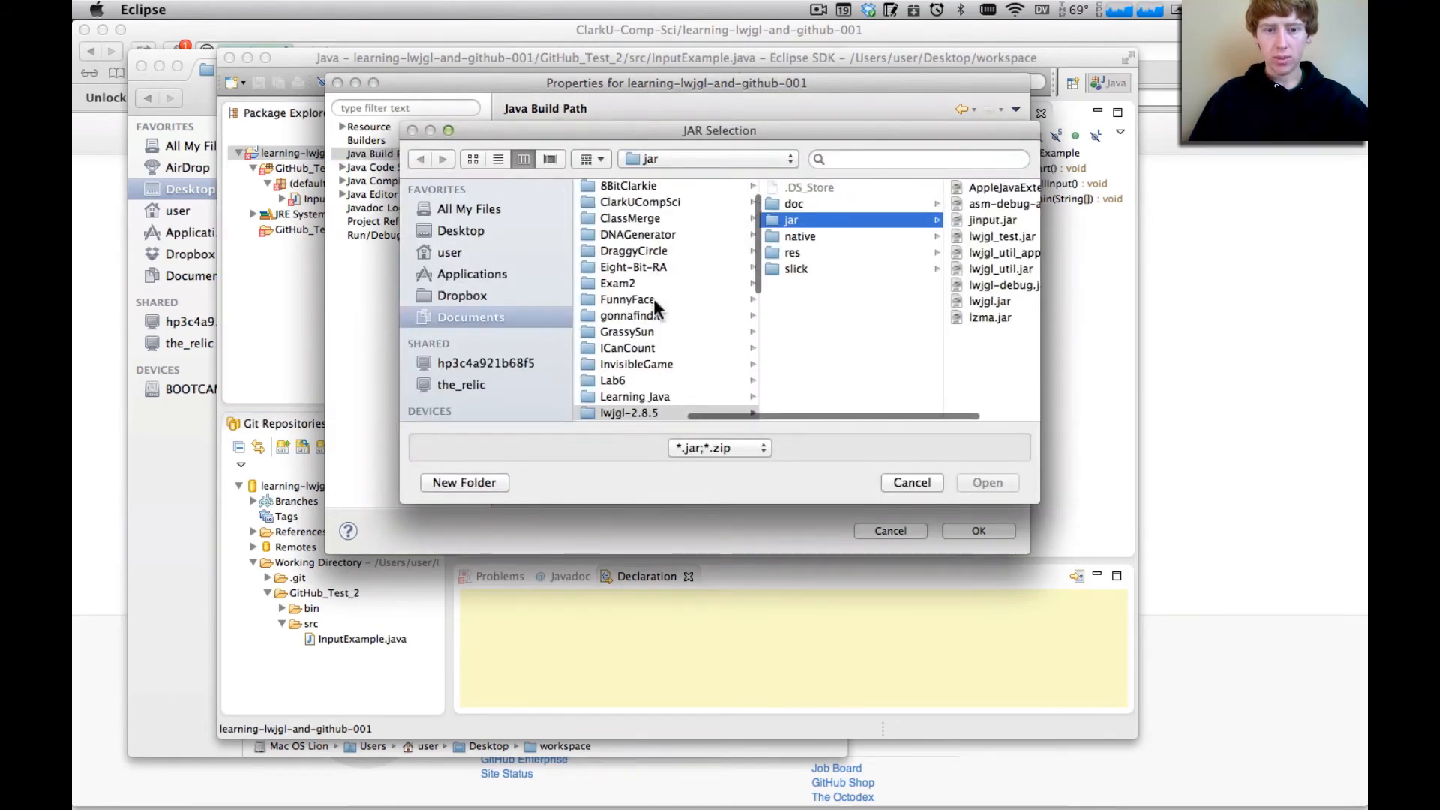
click(811, 267)
click(897, 188)
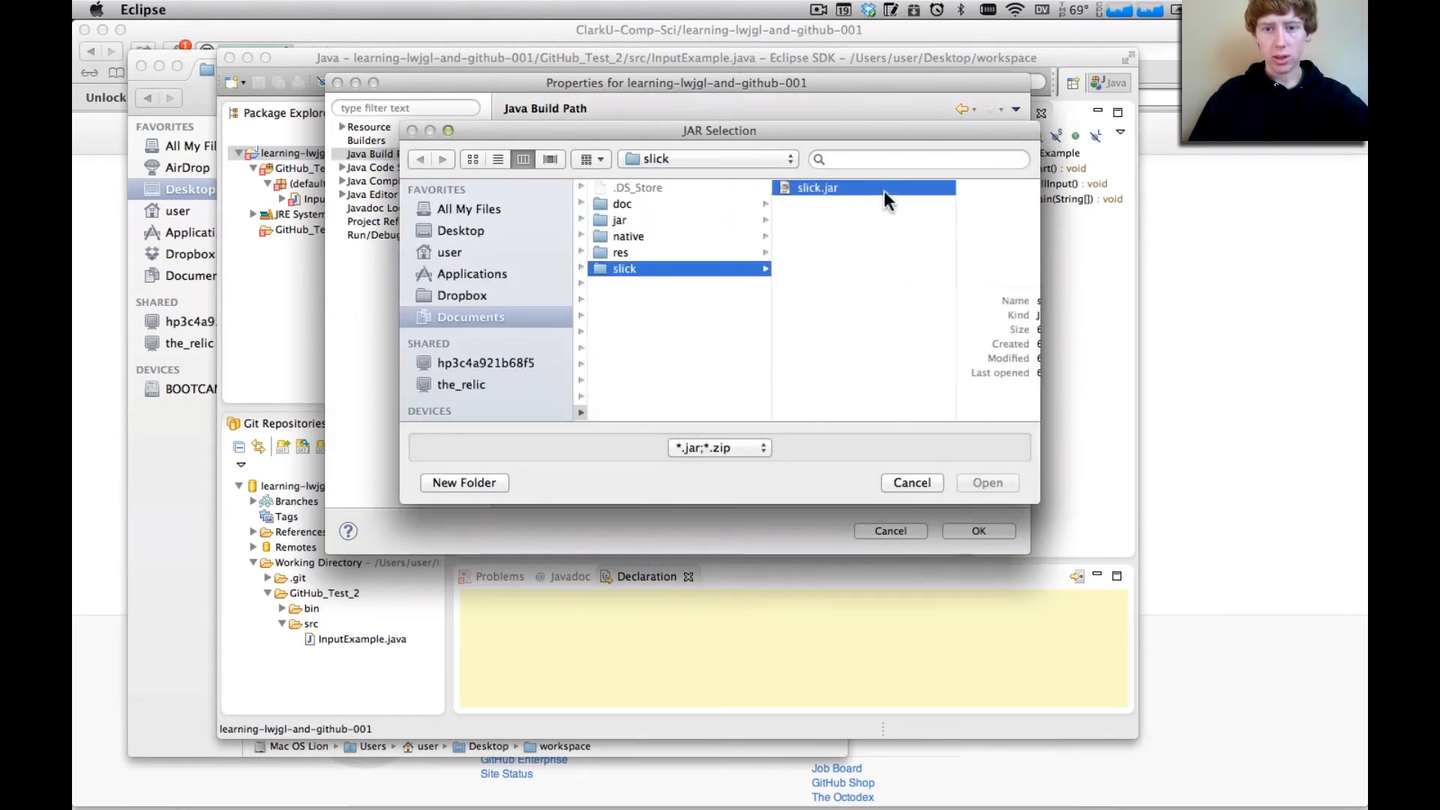
click(989, 484)
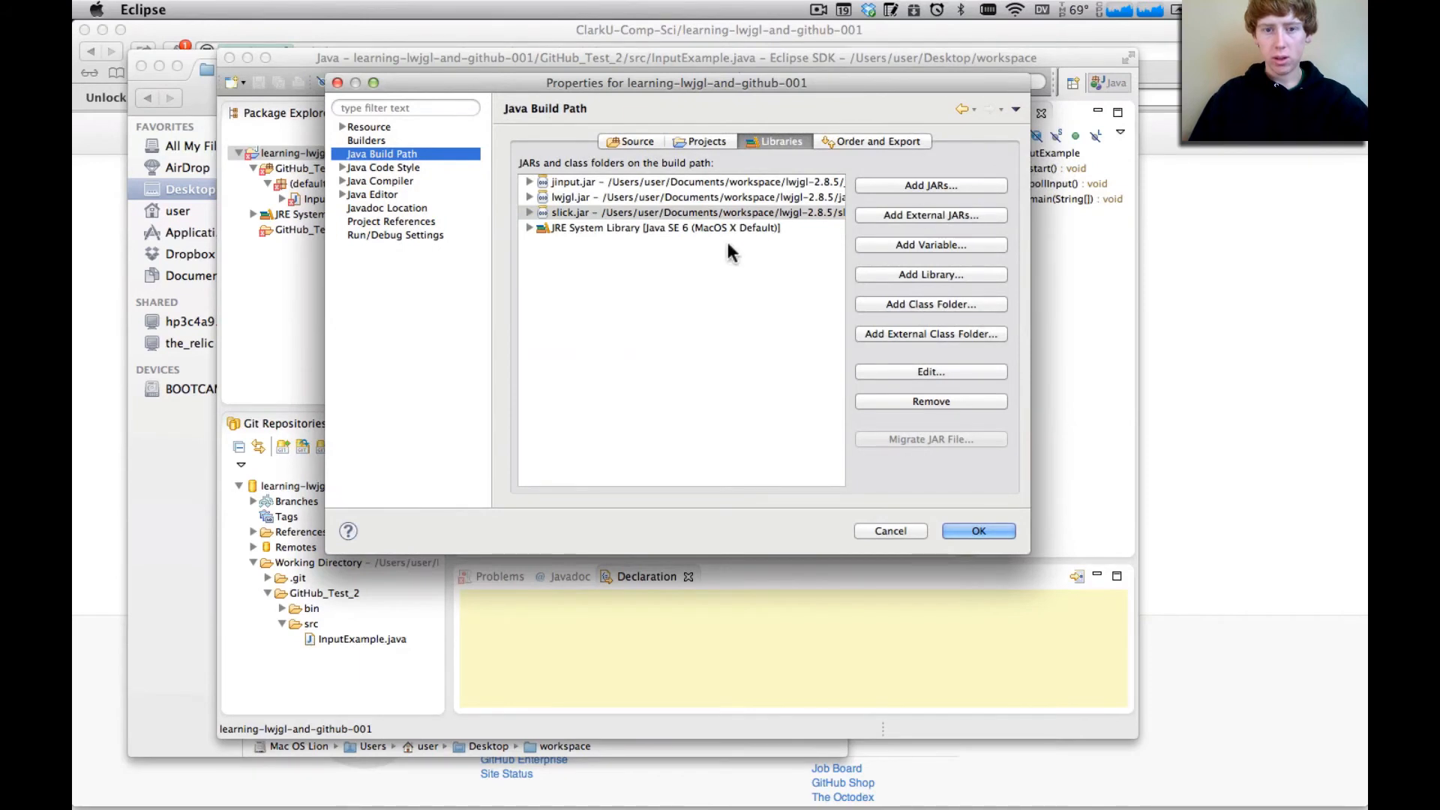
Set the native library location of lwjgl.jar to the external folder lwjgl-2.8.5/native/macosx and apply the project properties
click(530, 197)
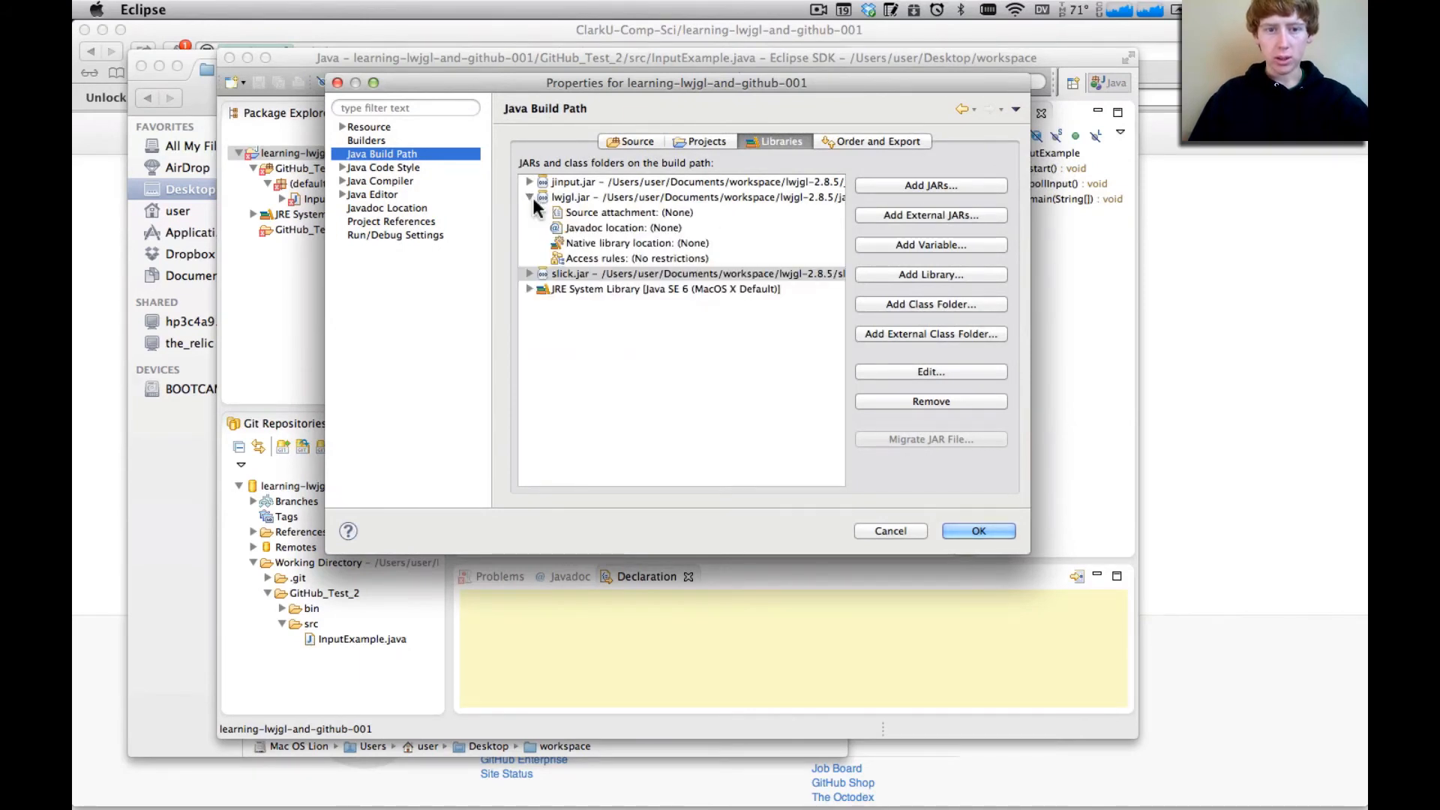
click(596, 245)
double_click(596, 244)
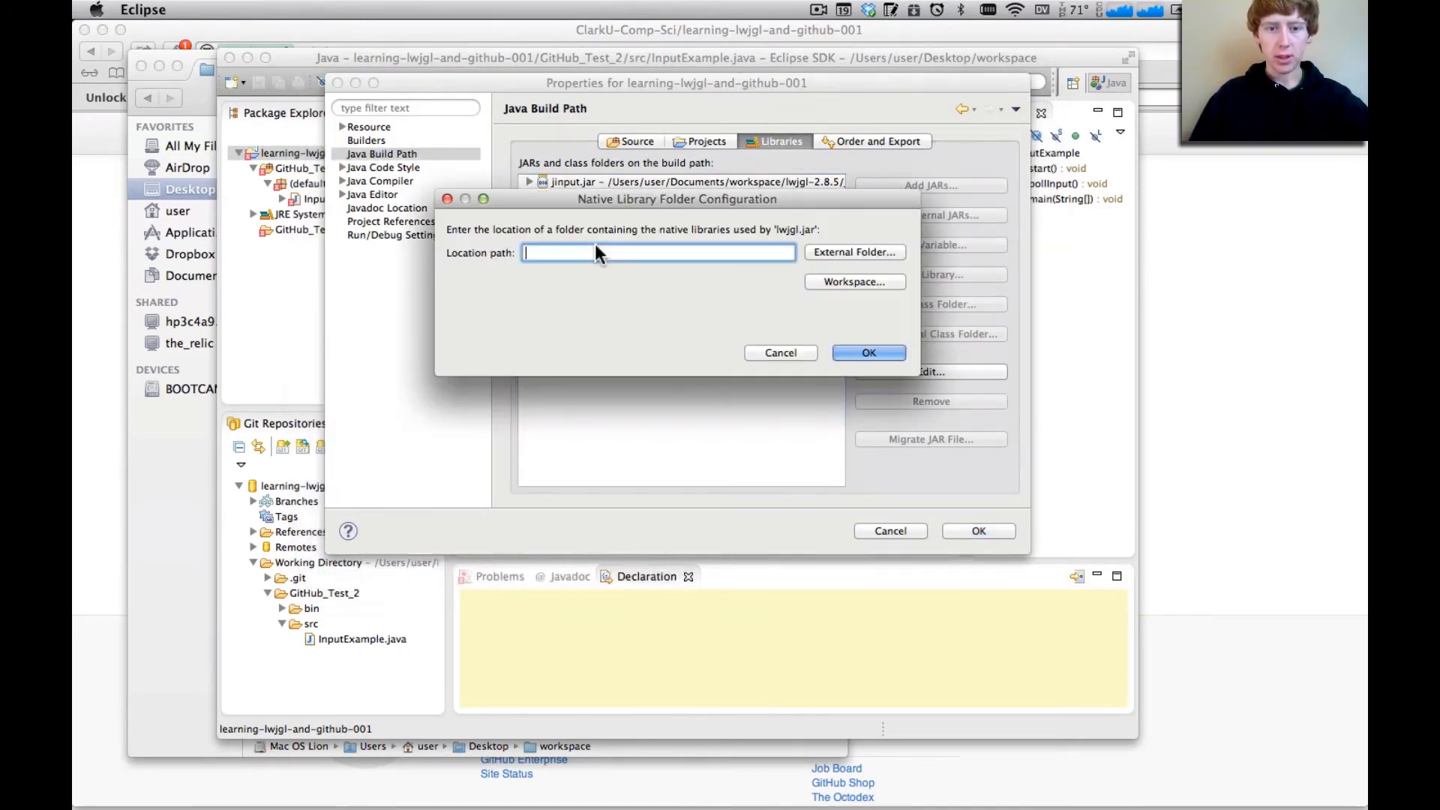
click(876, 252)
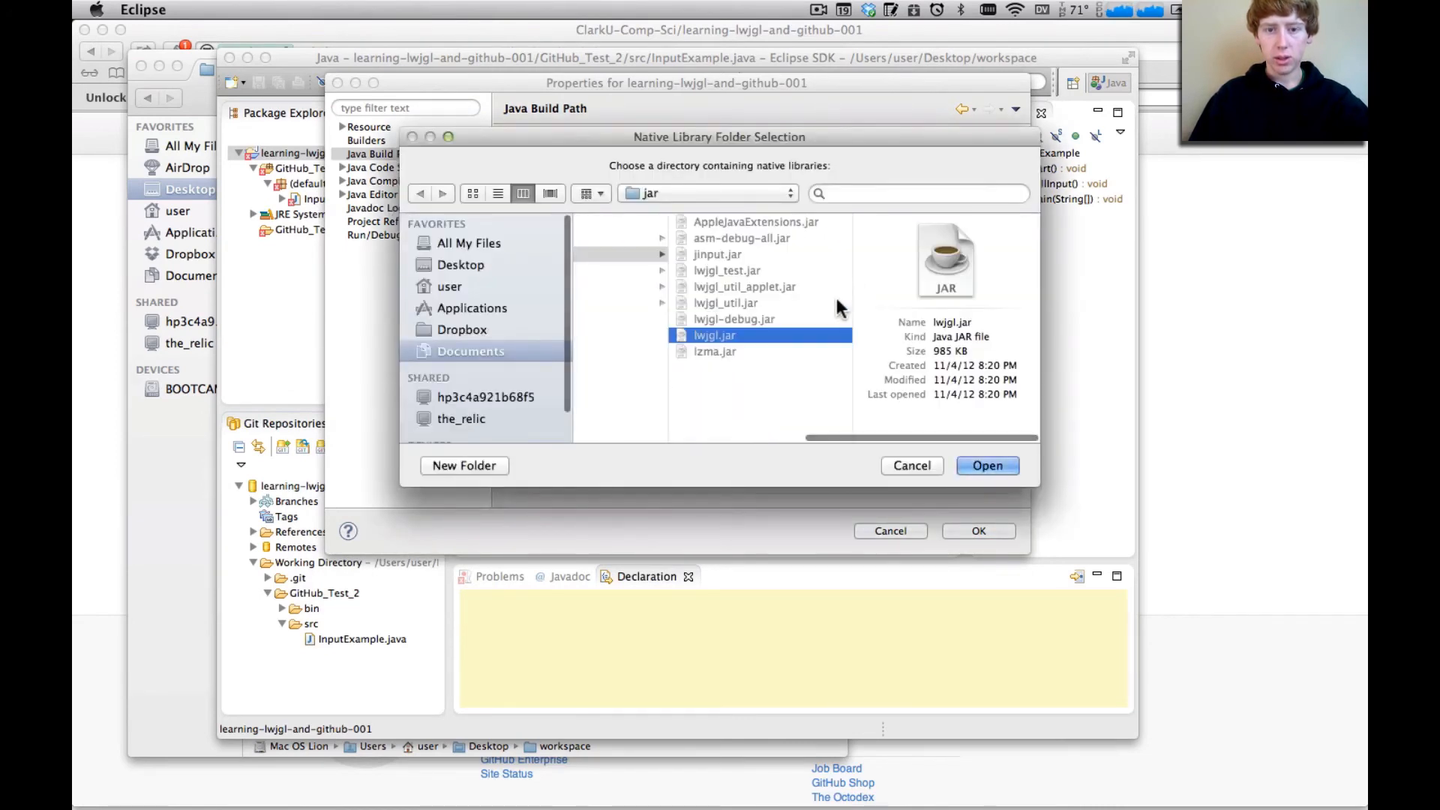
scroll(729, 344, left, 3)
click(645, 271)
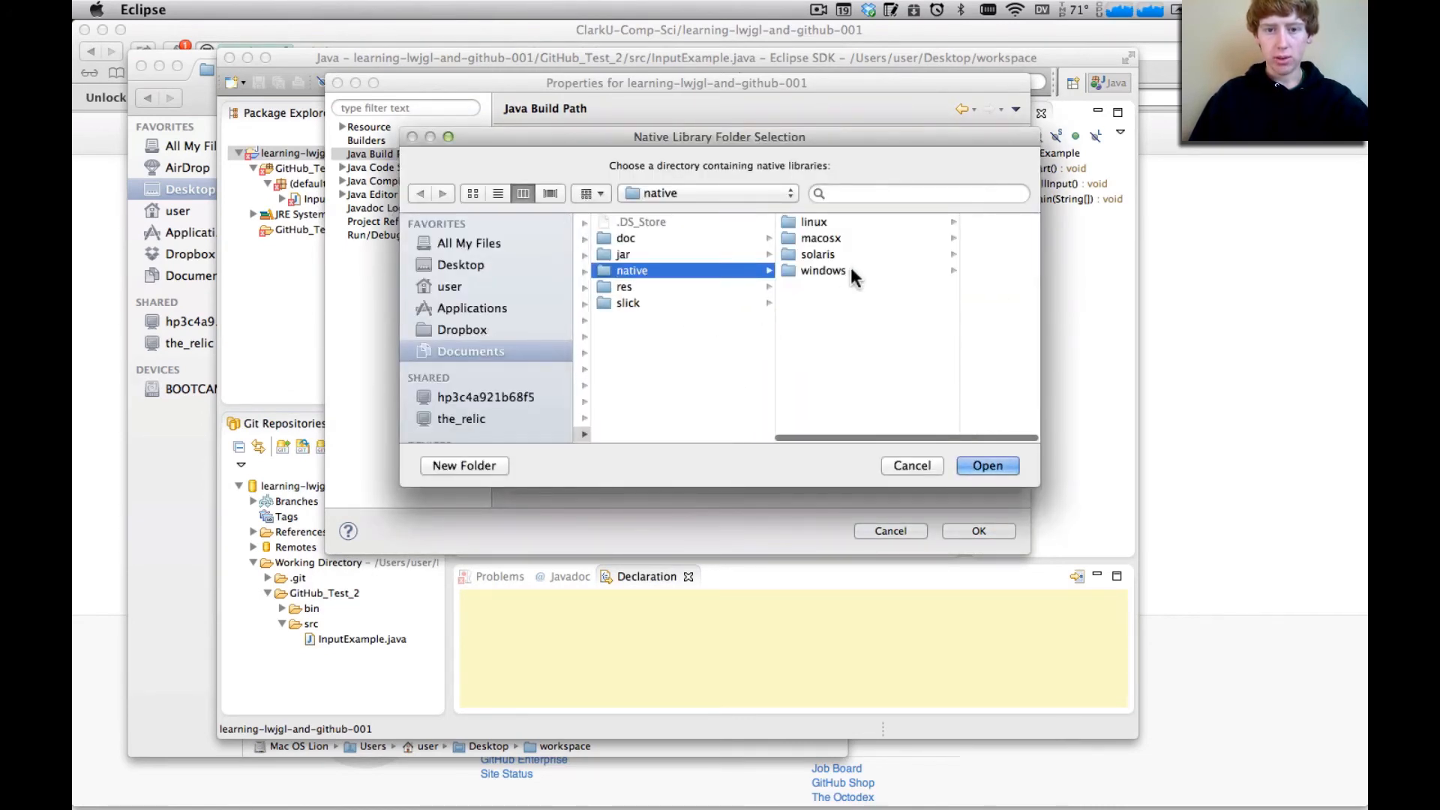
click(837, 237)
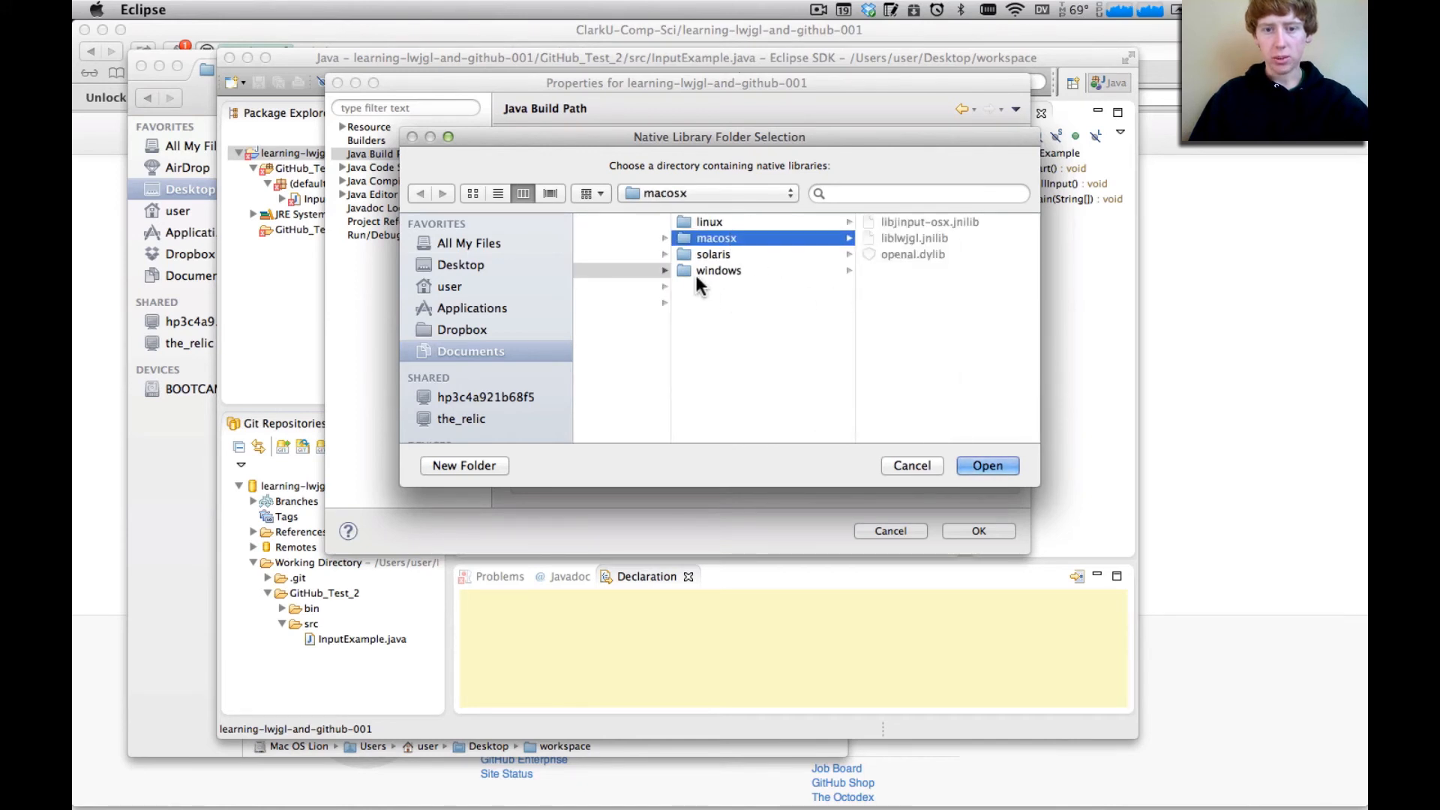
click(987, 465)
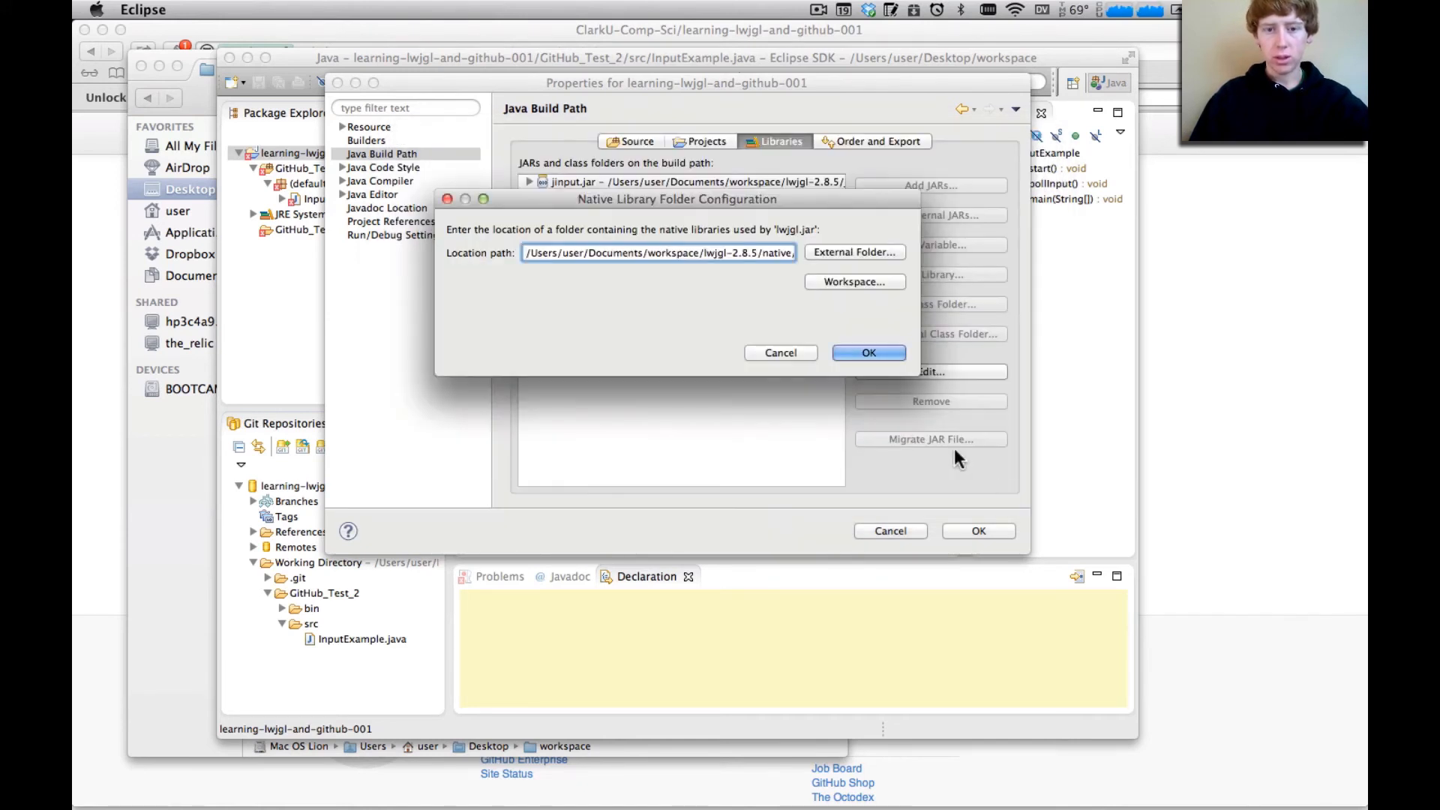
click(886, 353)
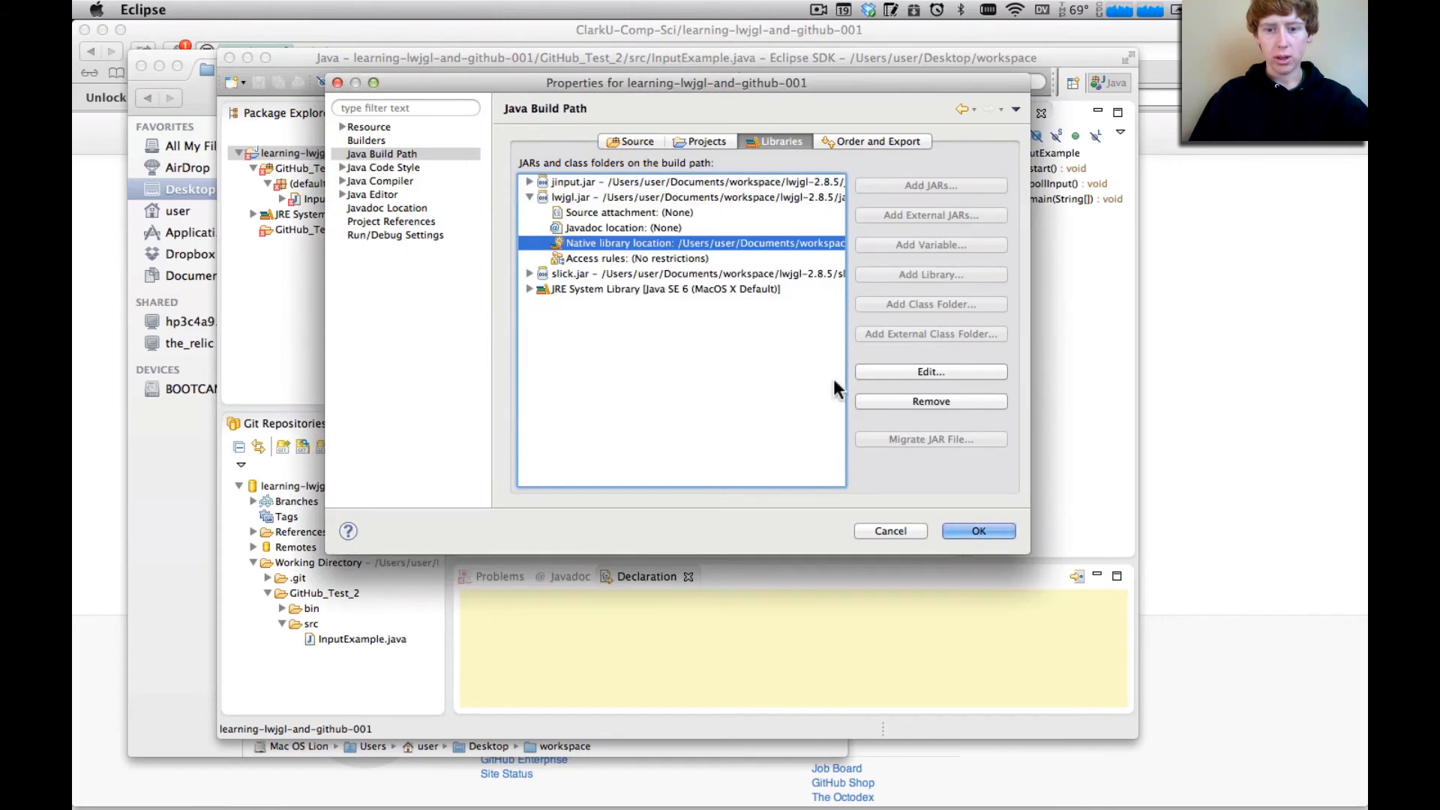
click(980, 530)
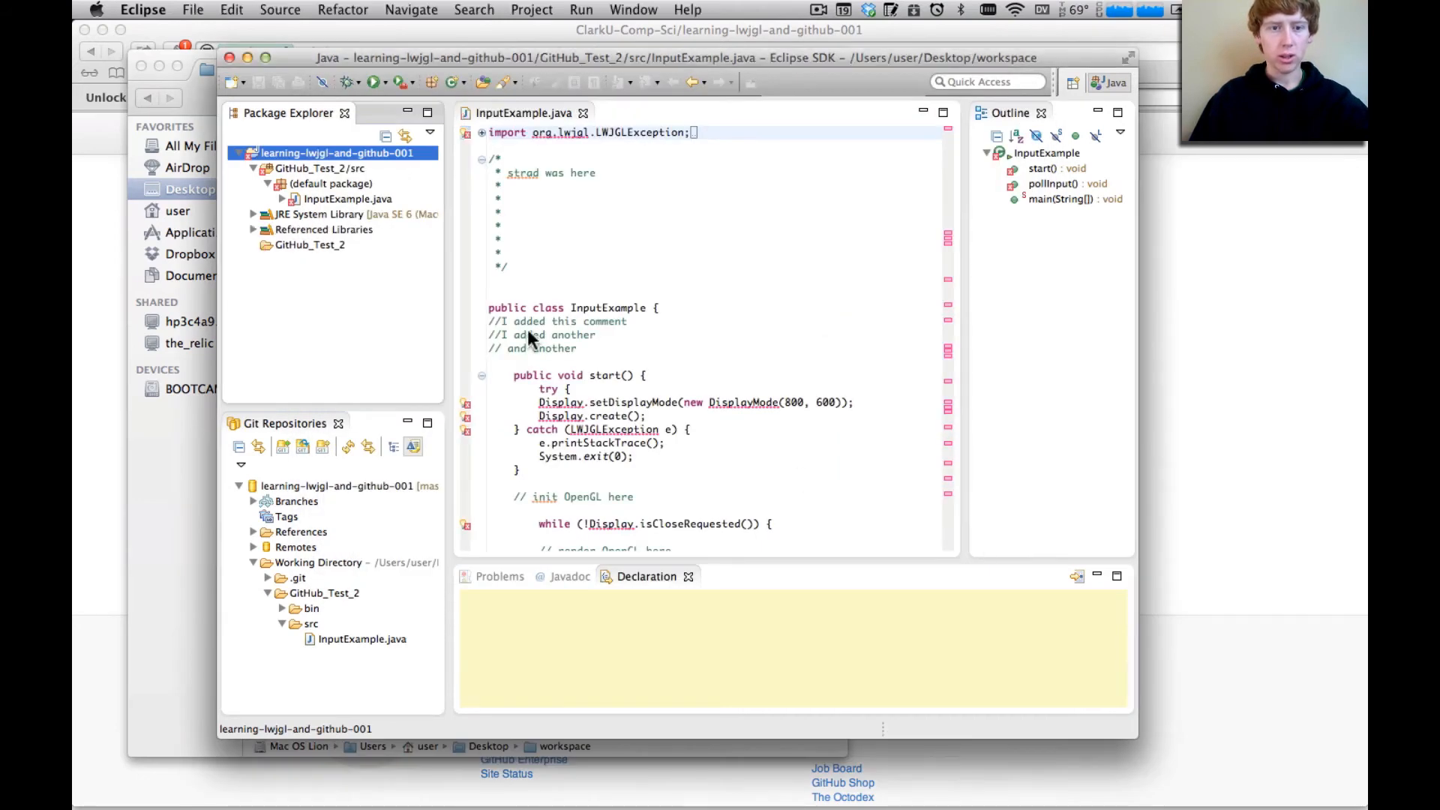
scroll(588, 290, down, 15)
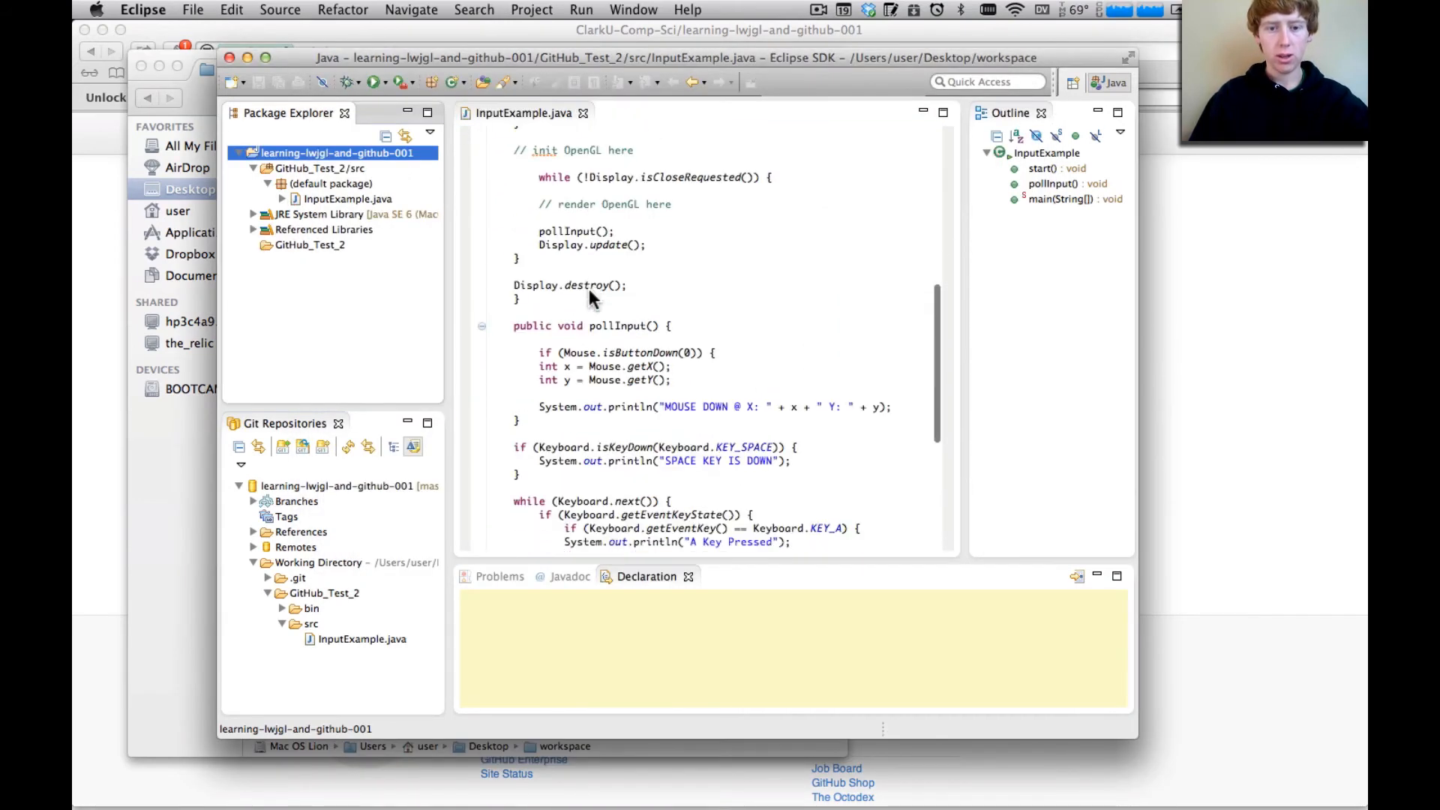
scroll(588, 290, up, 15)
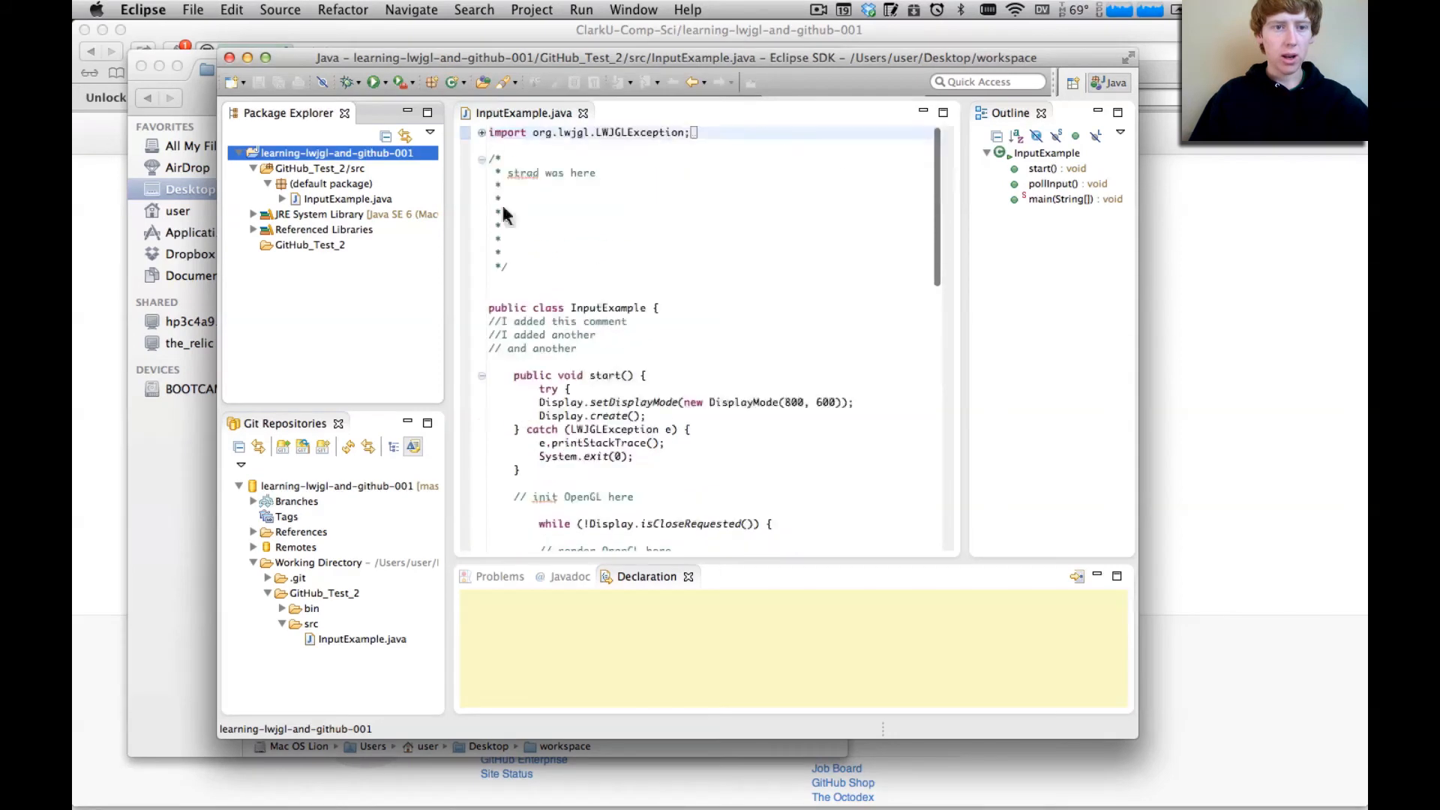
click(372, 82)
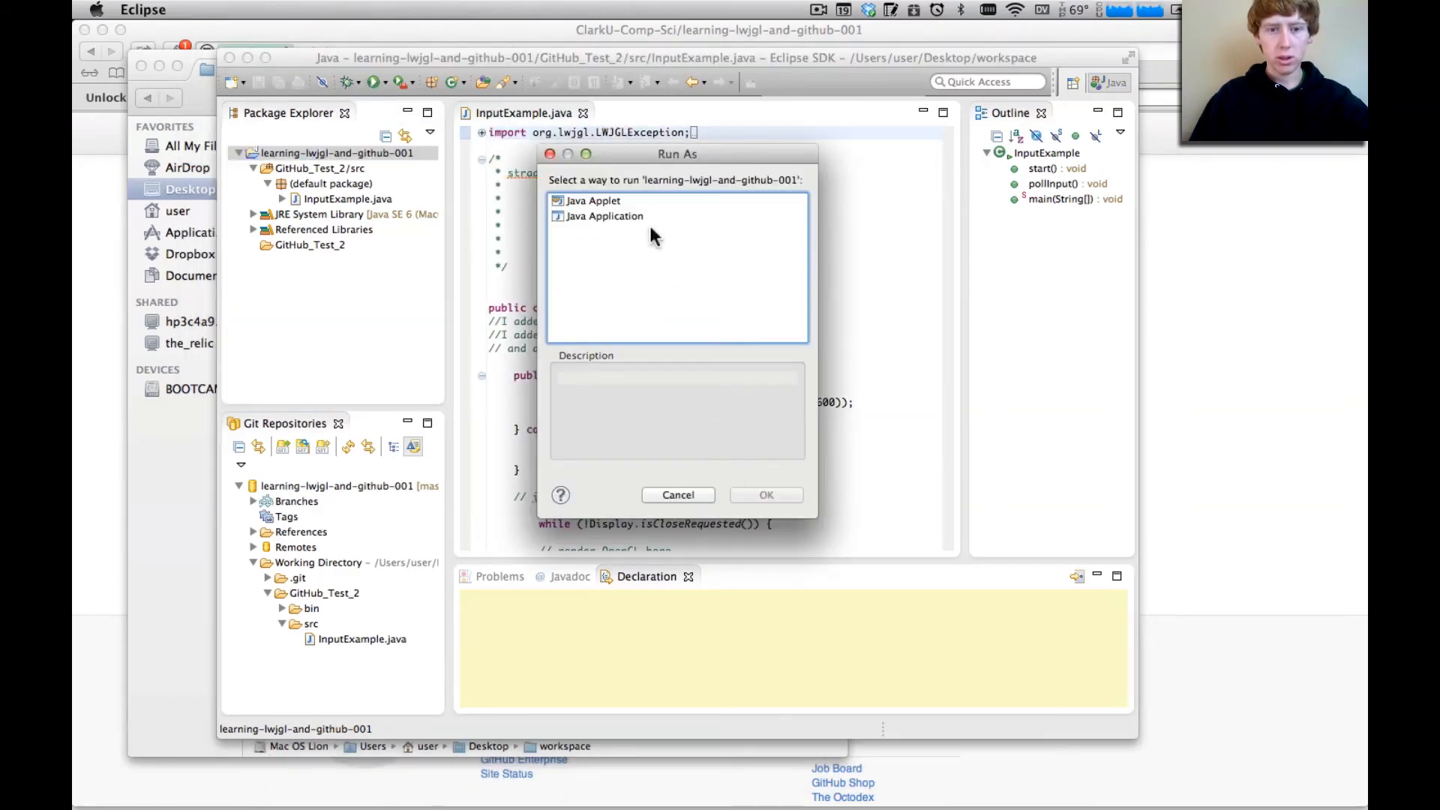
click(549, 154)
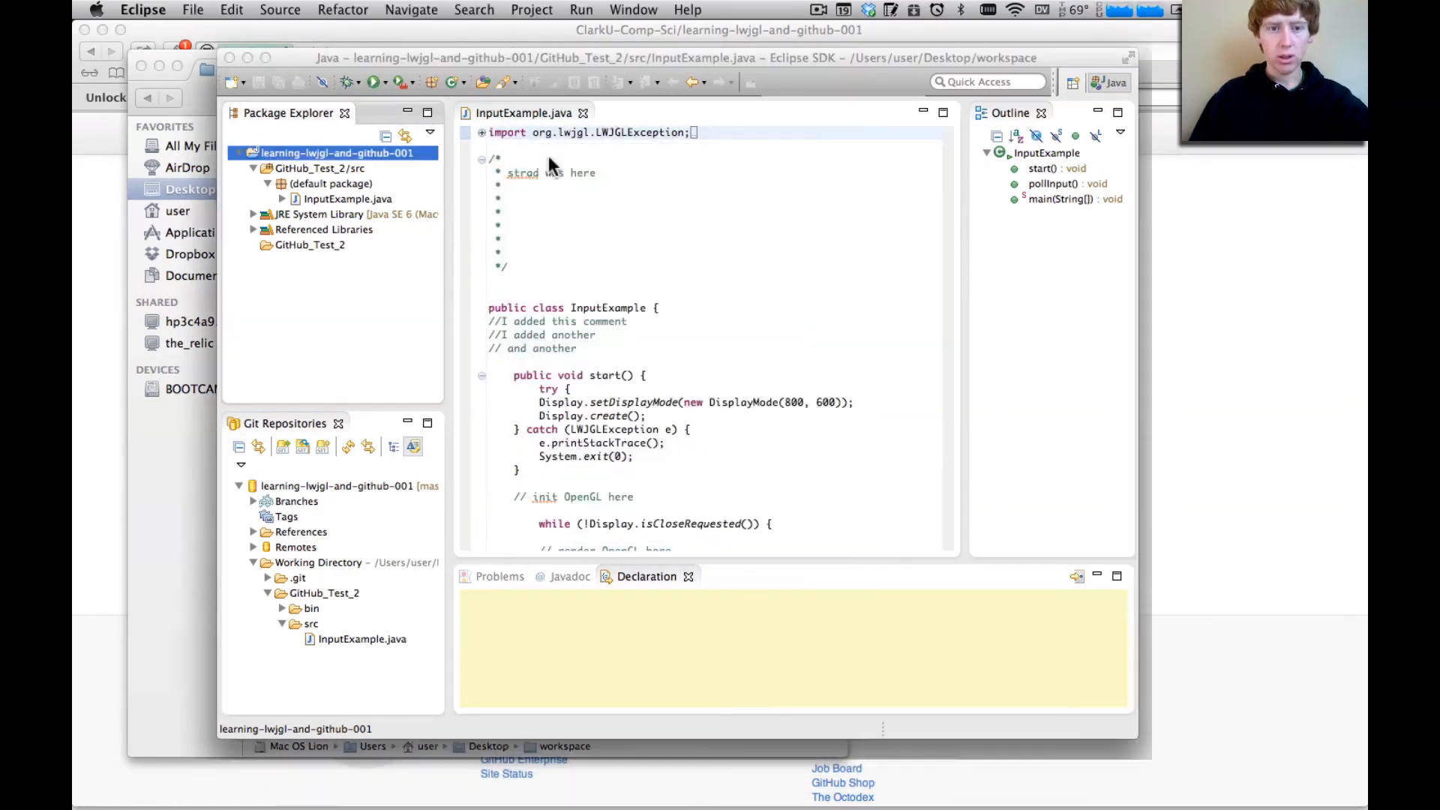
Run InputExample.java from the default package, move the launched Game window aside and close it
click(317, 200)
click(375, 82)
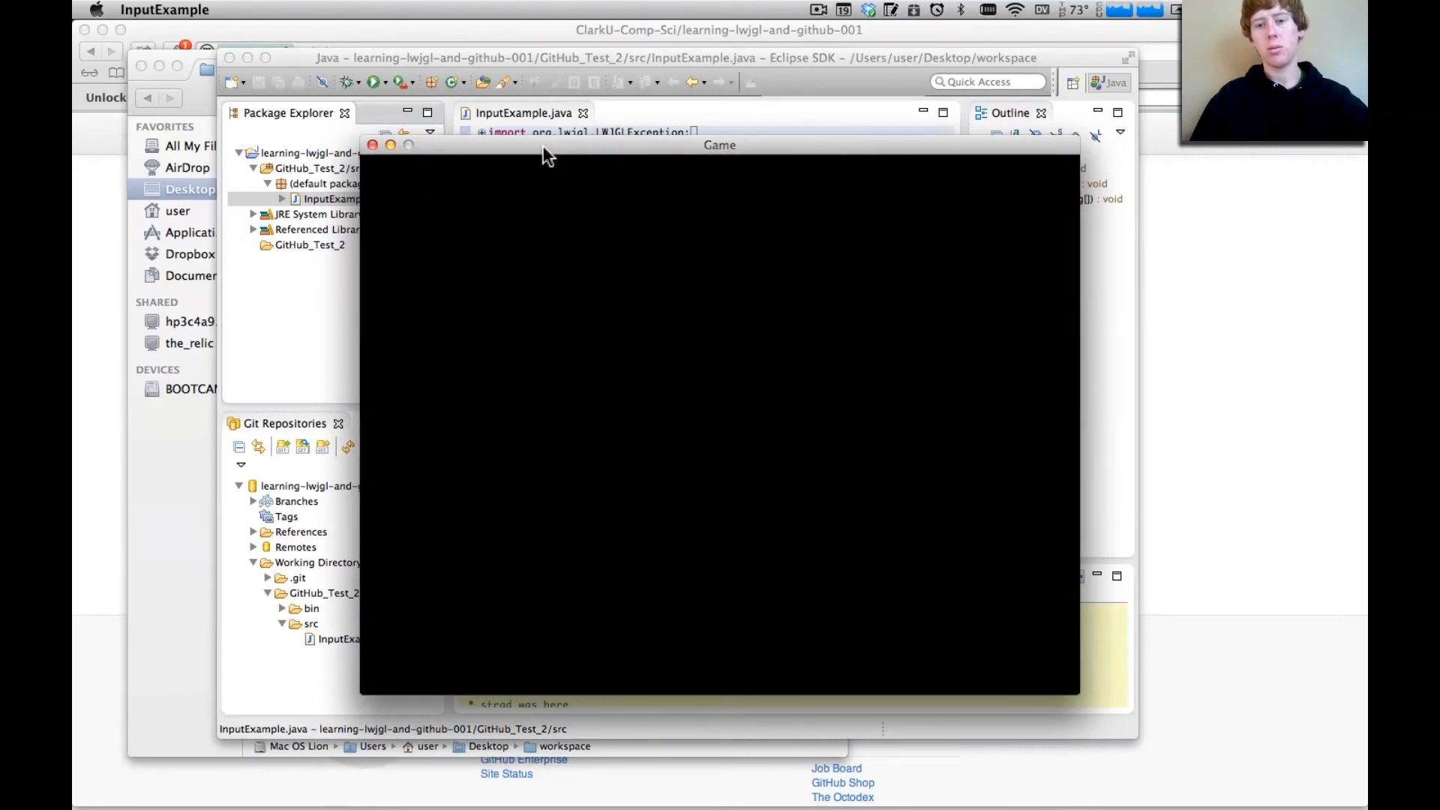
drag(544, 150, 897, 51)
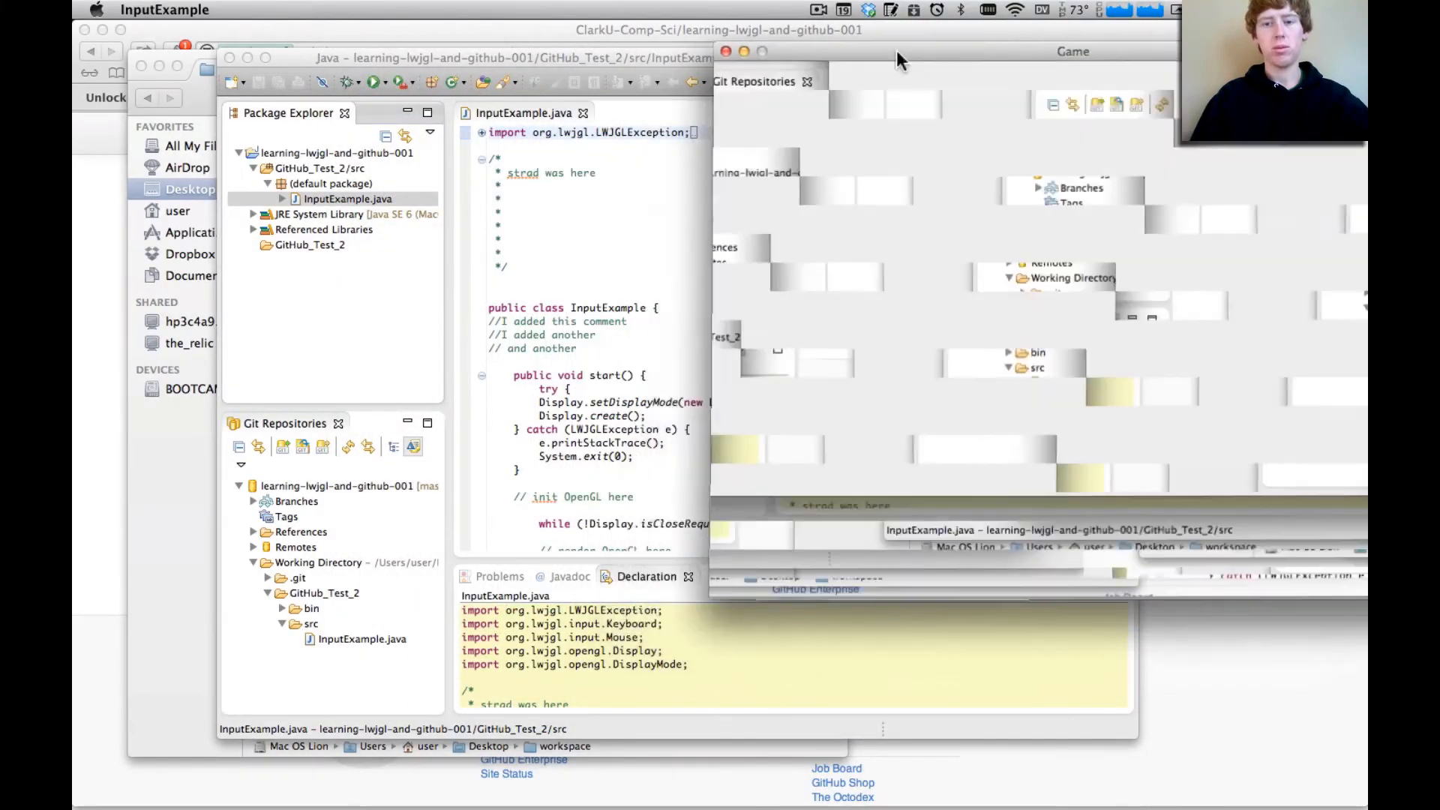
click(726, 53)
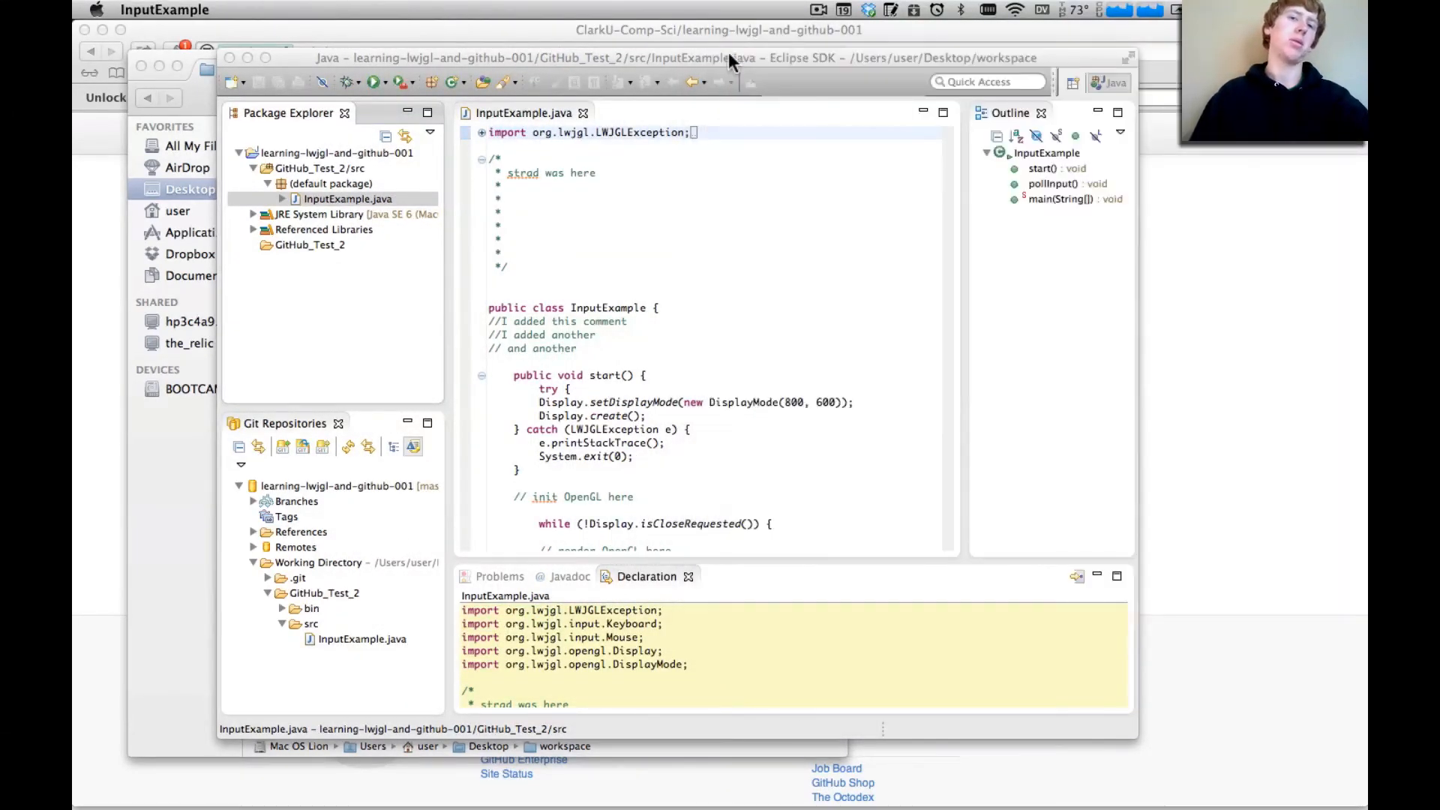
scroll(657, 672, down, 5)
scroll(657, 672, up, 2)
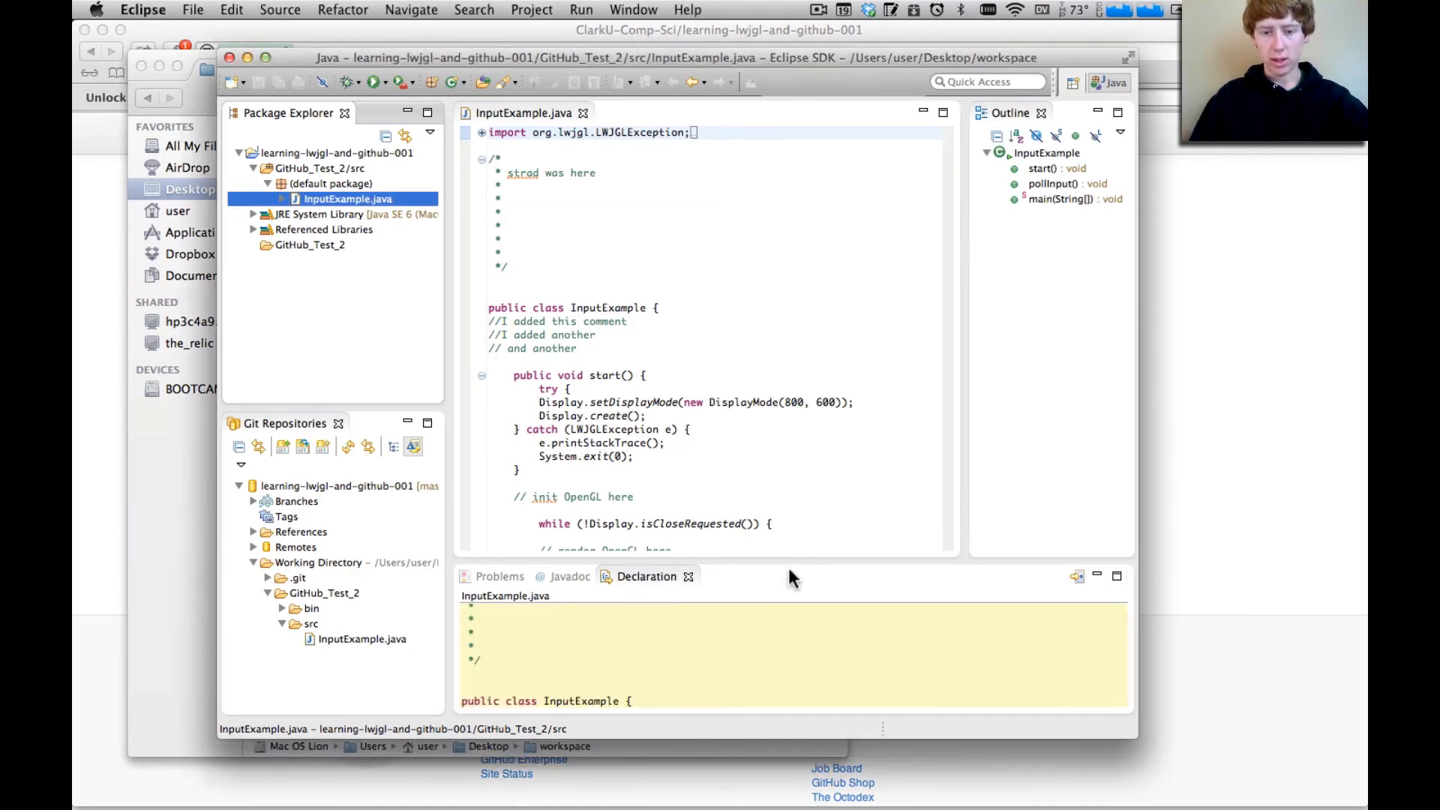
right_click(762, 583)
click(727, 582)
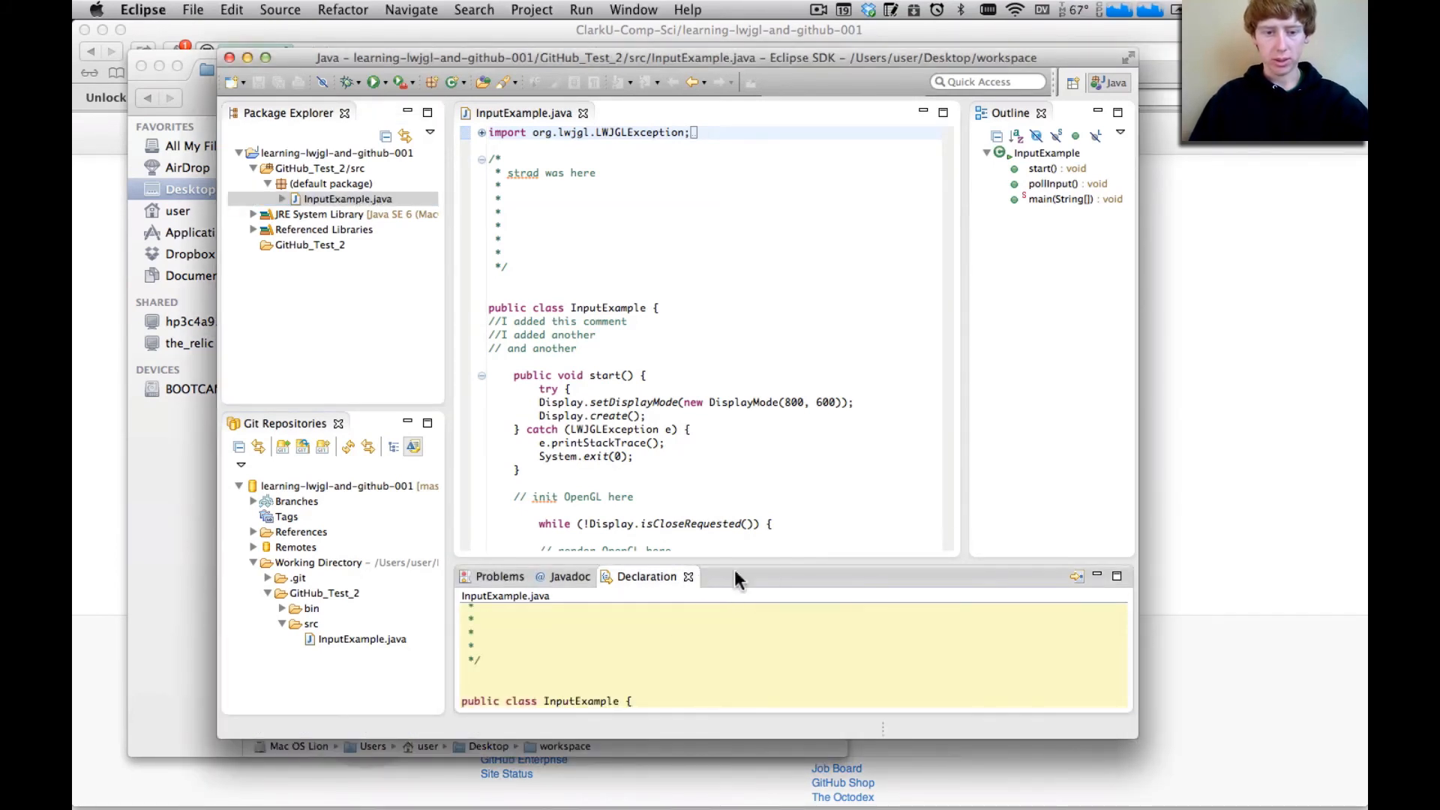
Add a line with a person's first name followed by "was here" below the first line of the block comment in InputExample.java
scroll(547, 204, down, 10)
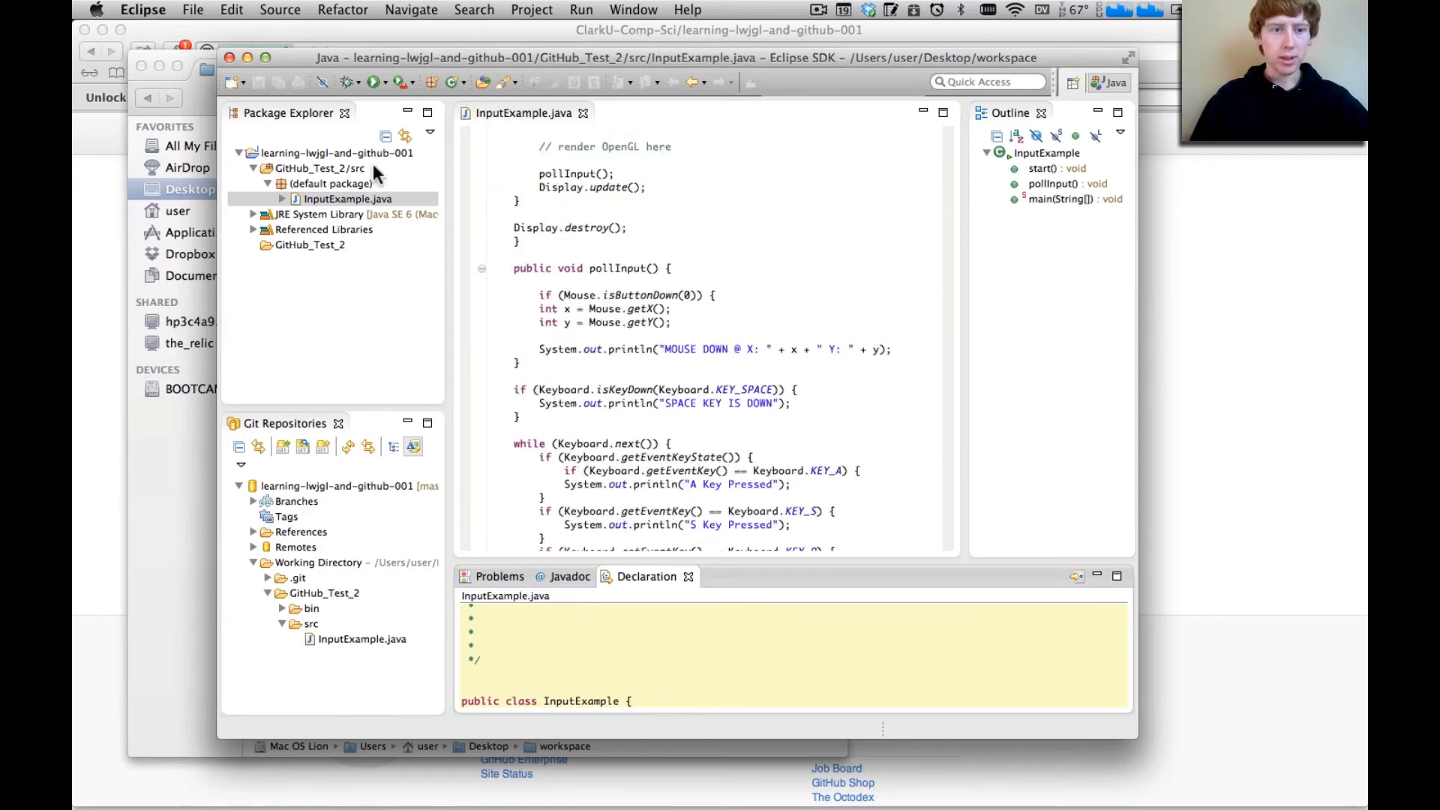
scroll(545, 241, up, 10)
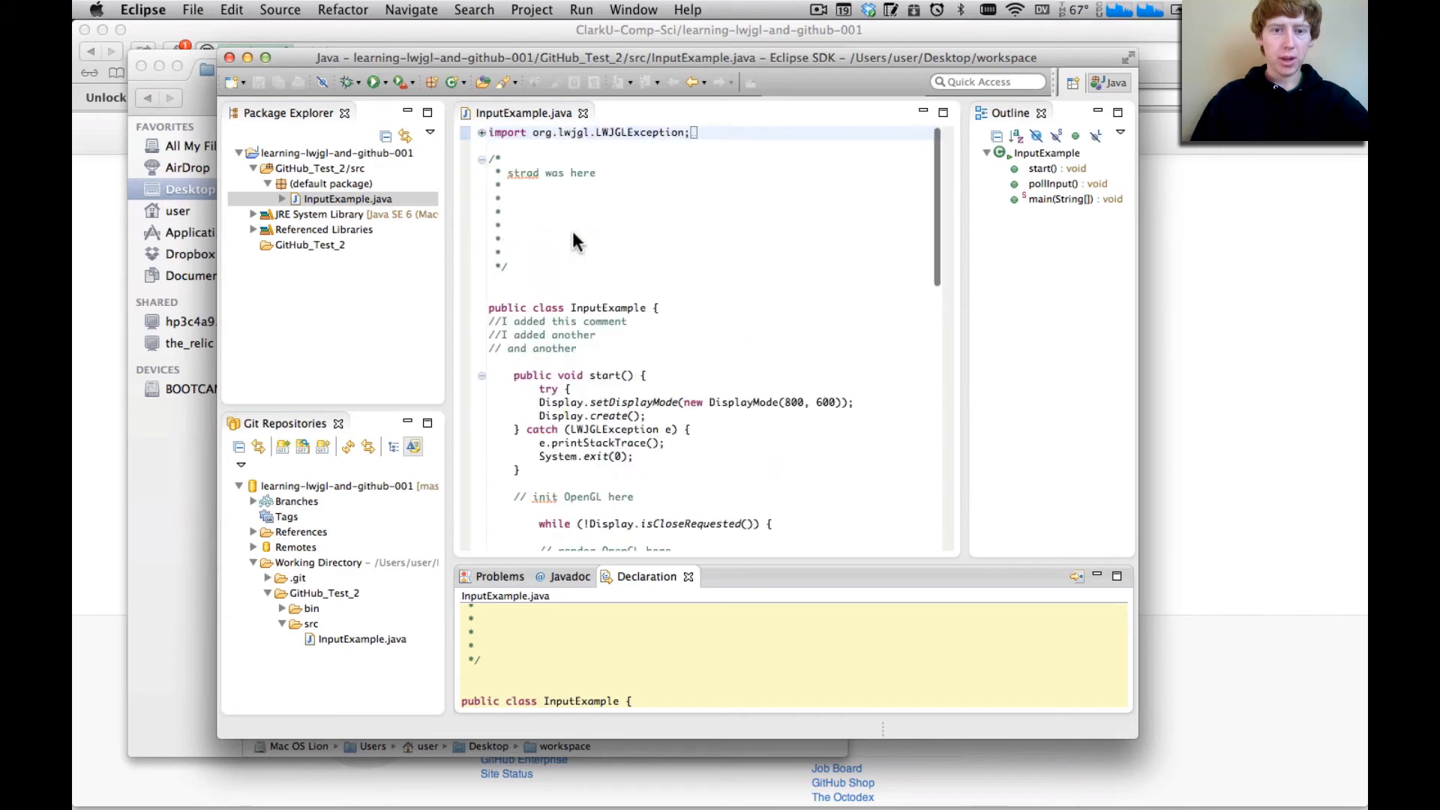
click(555, 188)
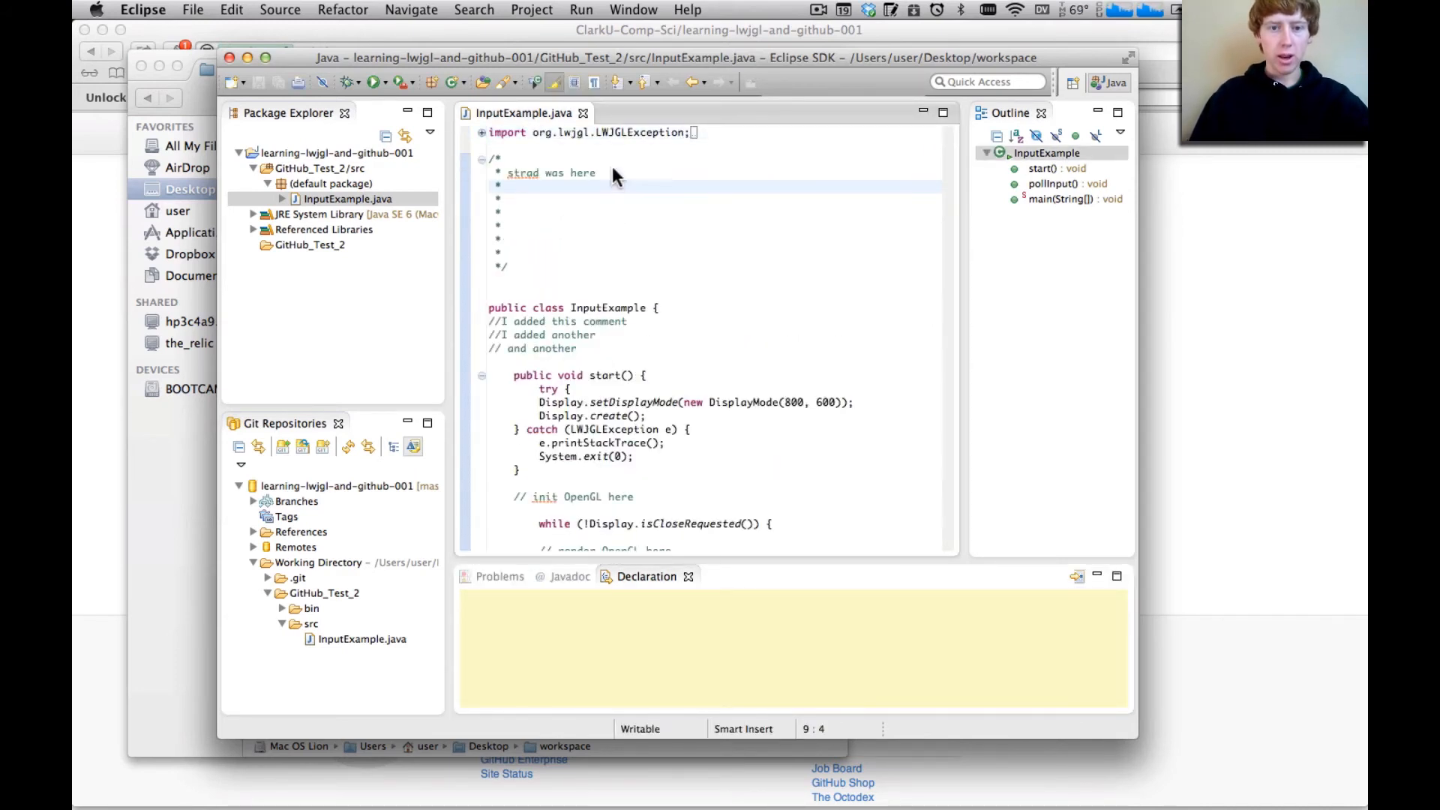
drag(612, 168, 504, 173)
click(547, 200)
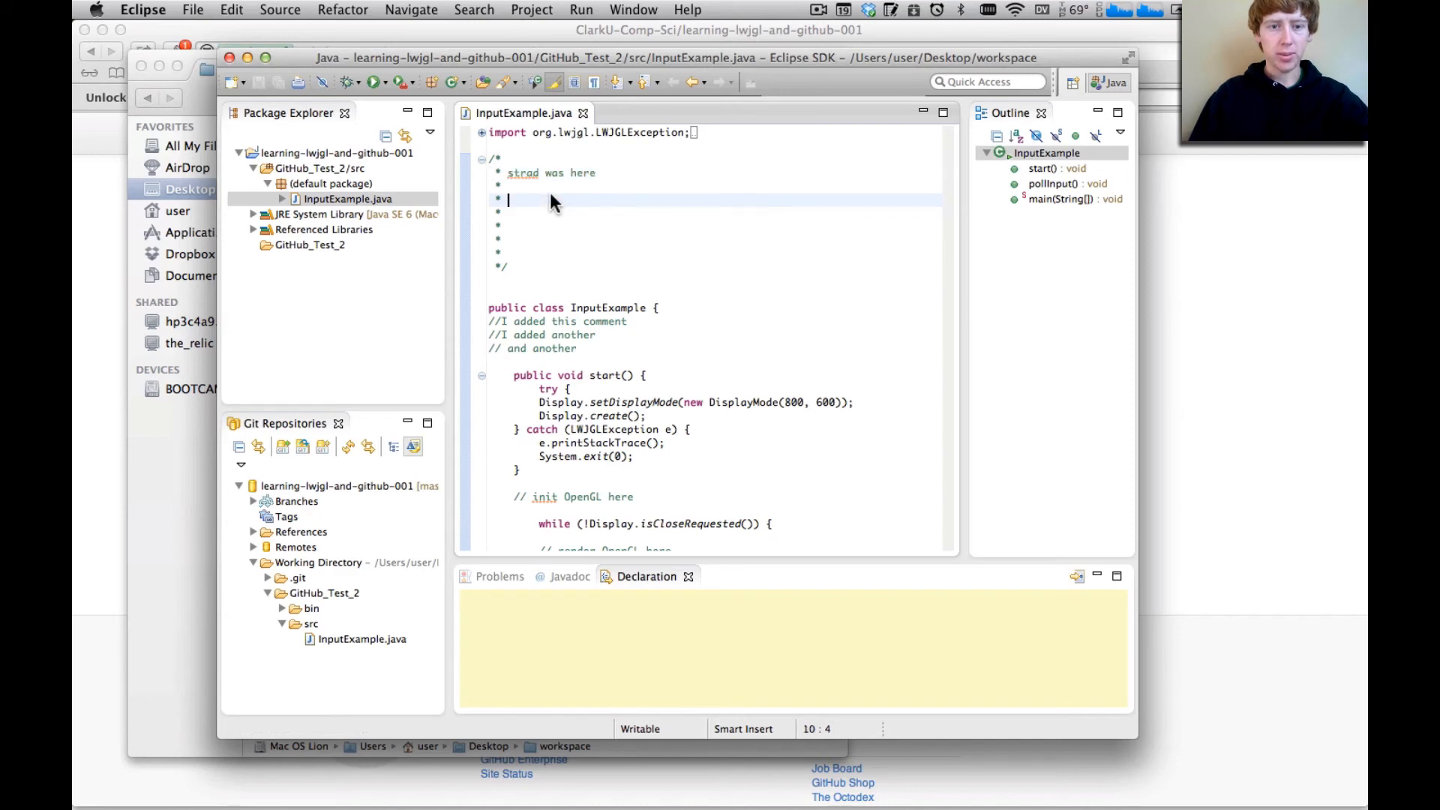
click(541, 183)
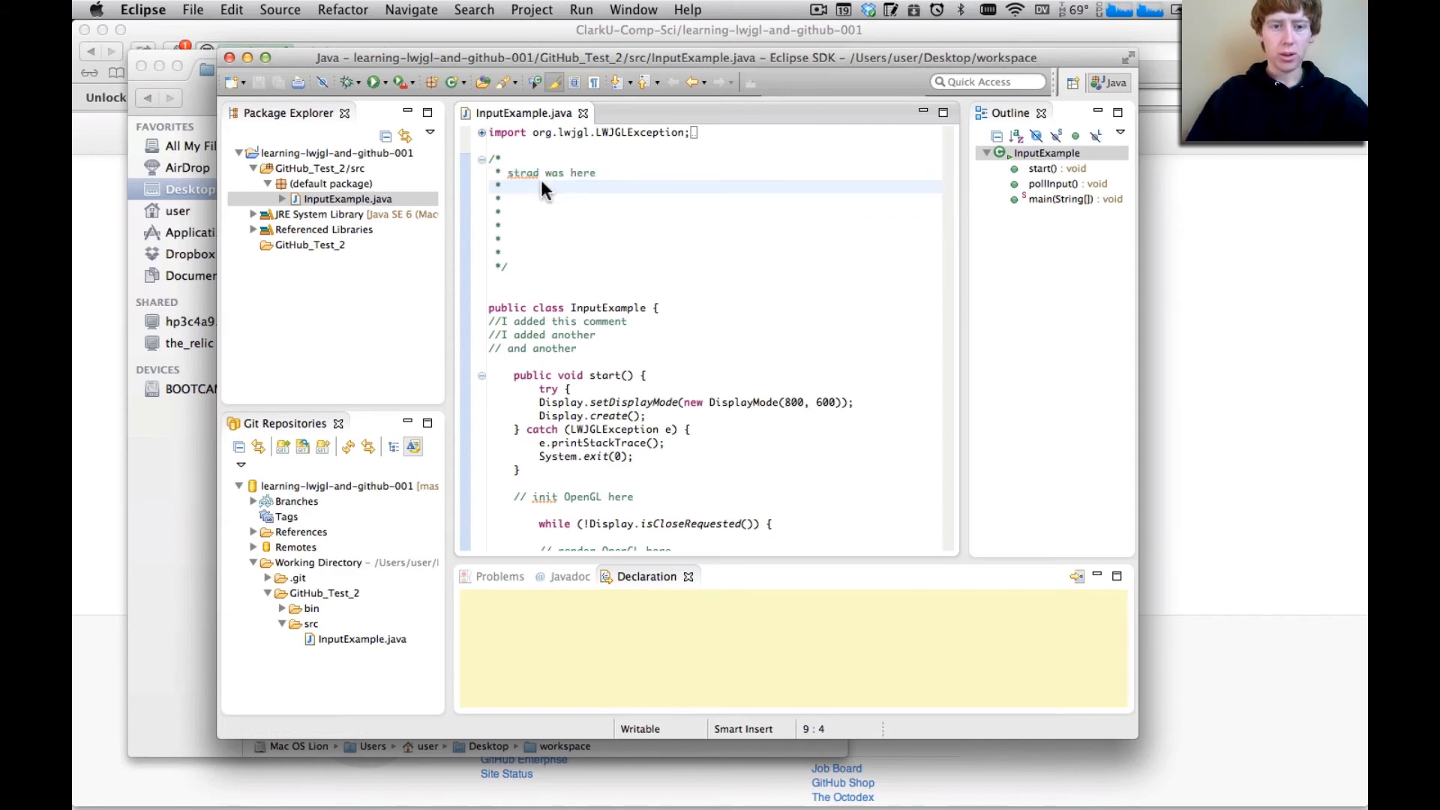
click(592, 175)
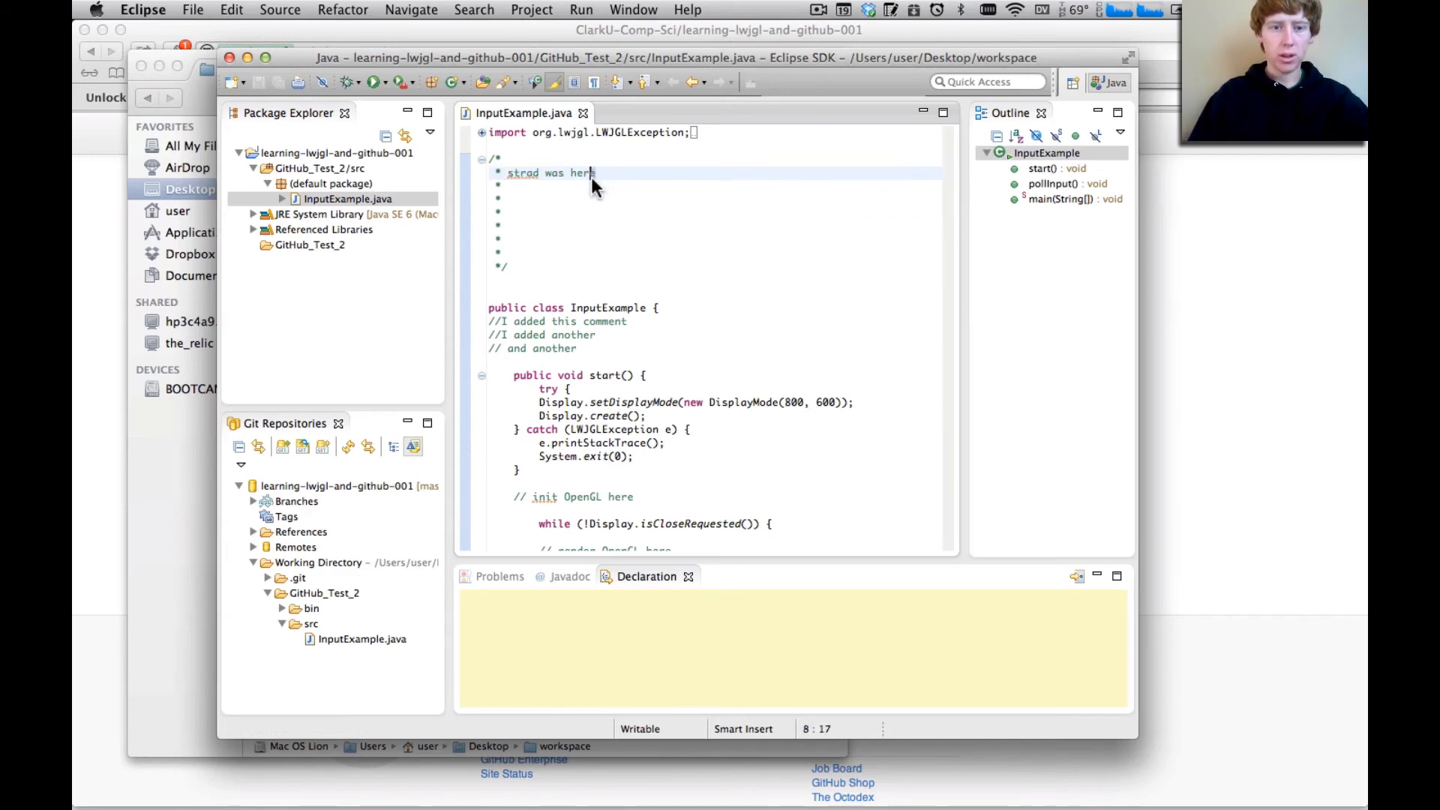
key(Down)
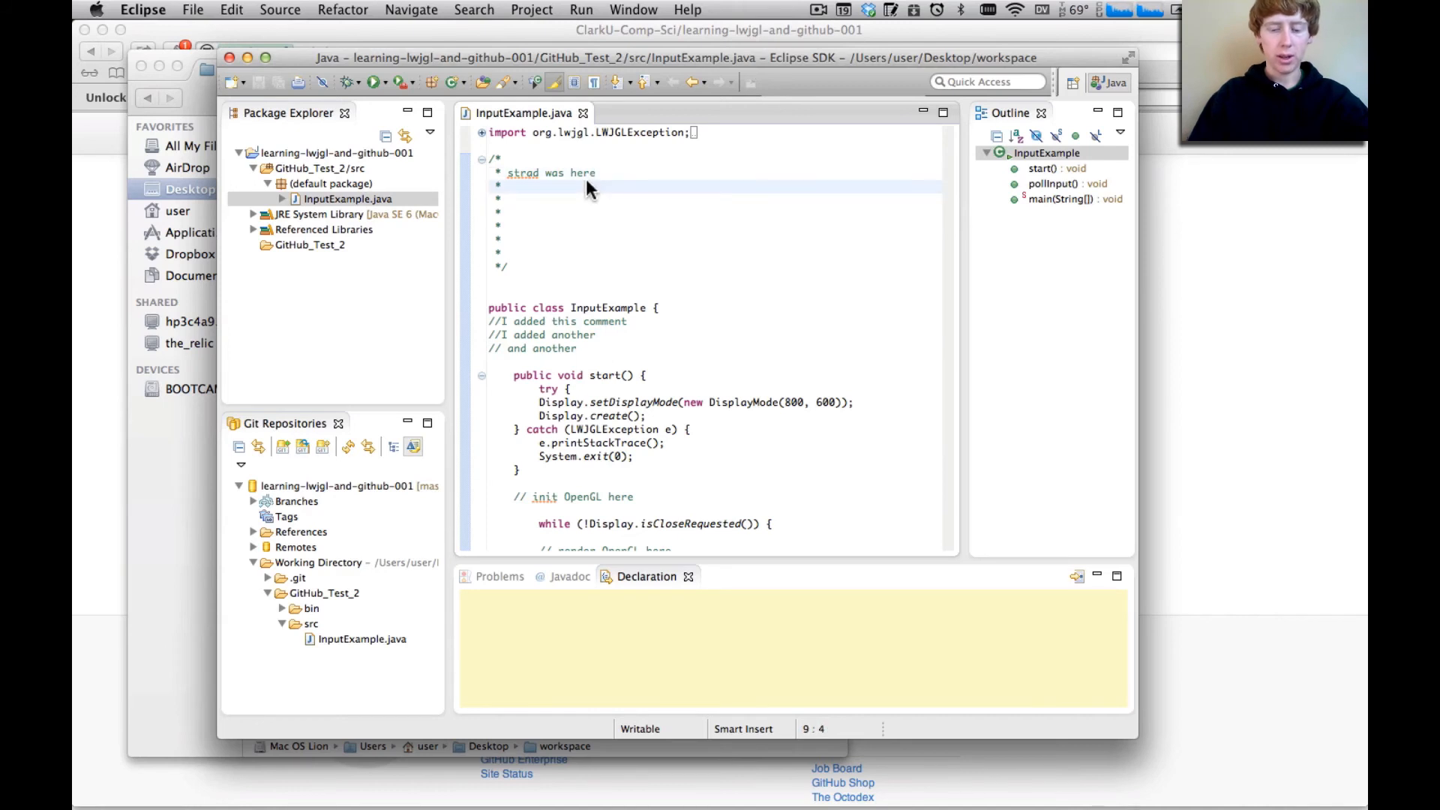
text(B)
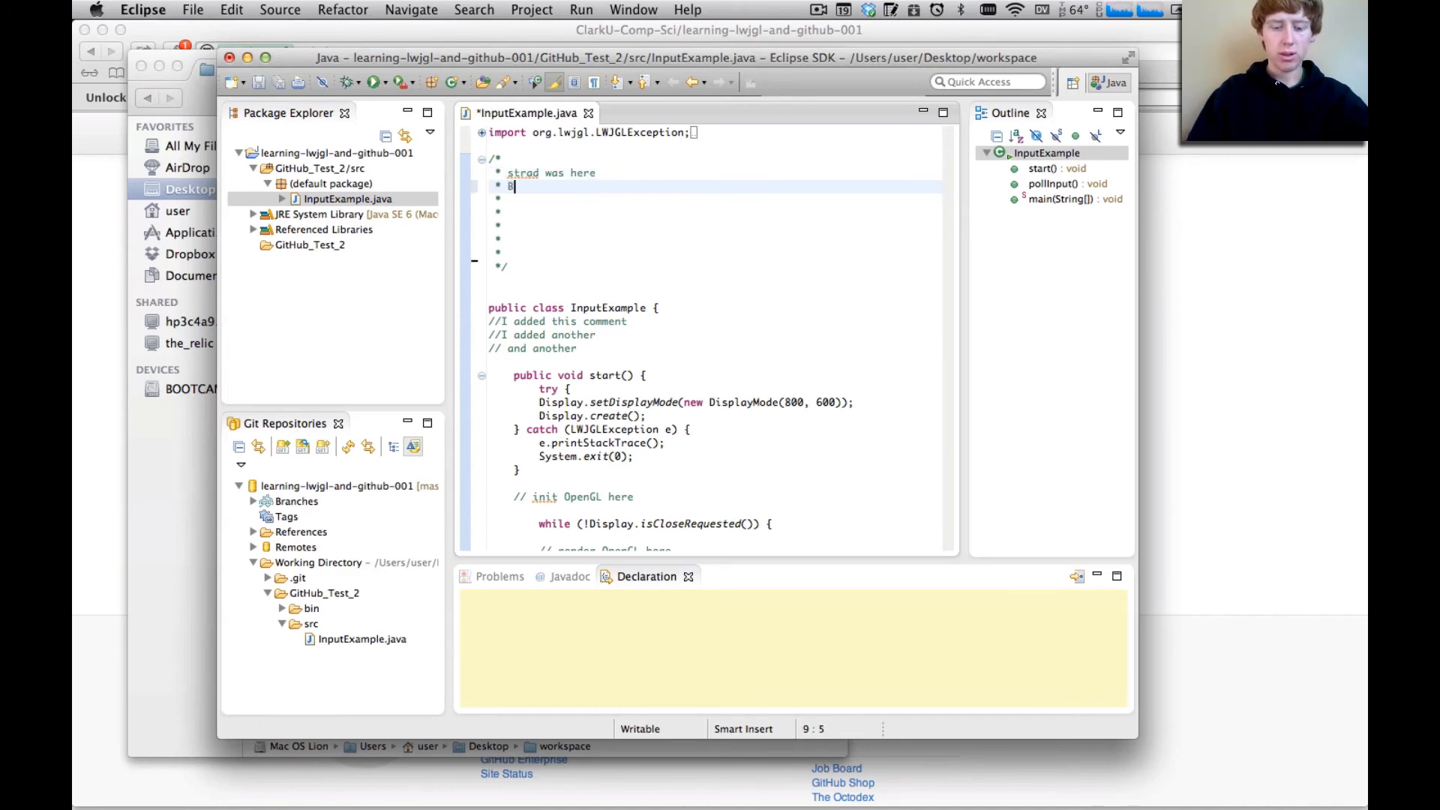
text(ily)
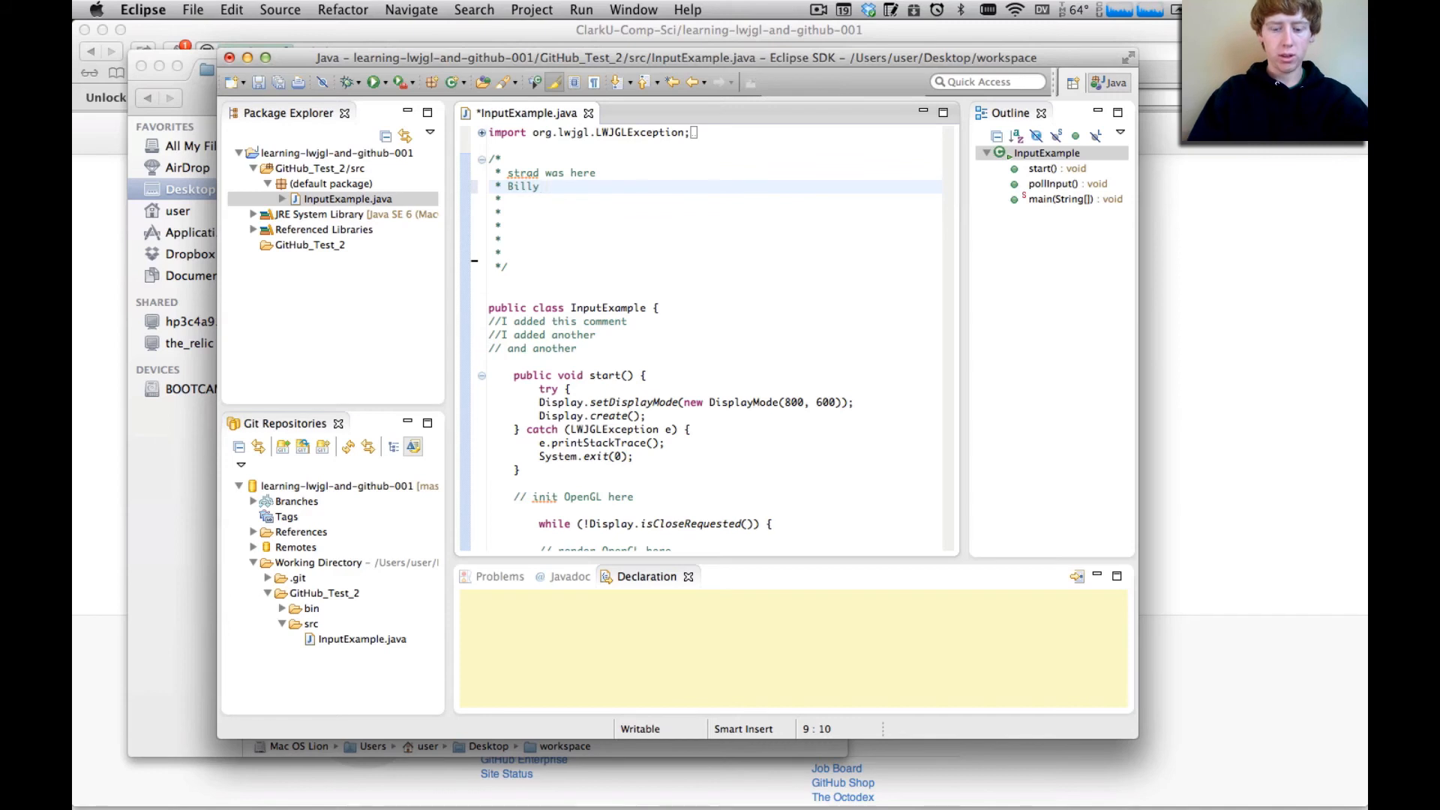
text(y was hdere)
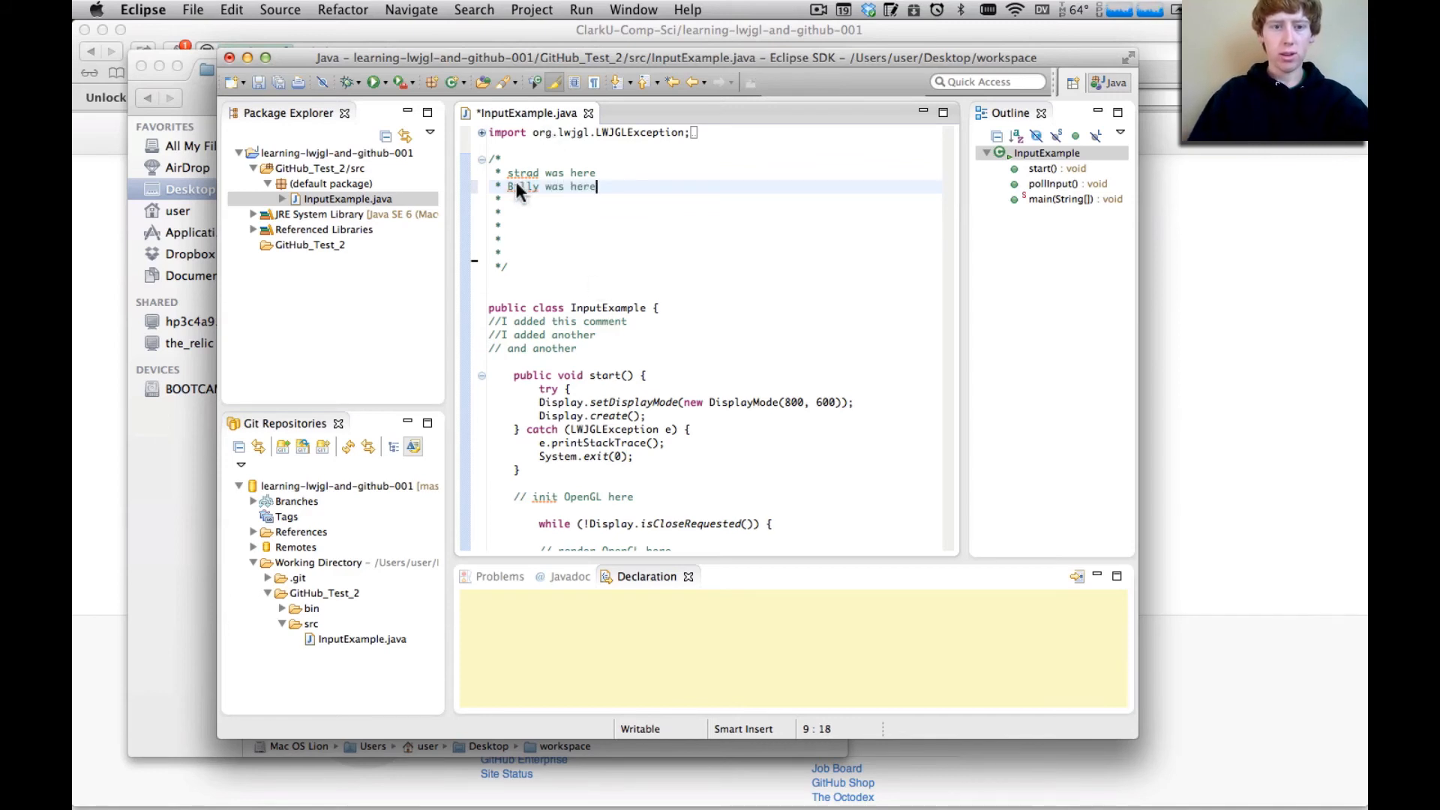
Share the learning-lwjgl-and-github-001 project through Git, using the .git repository in the project's parent folder
right_click(650, 201)
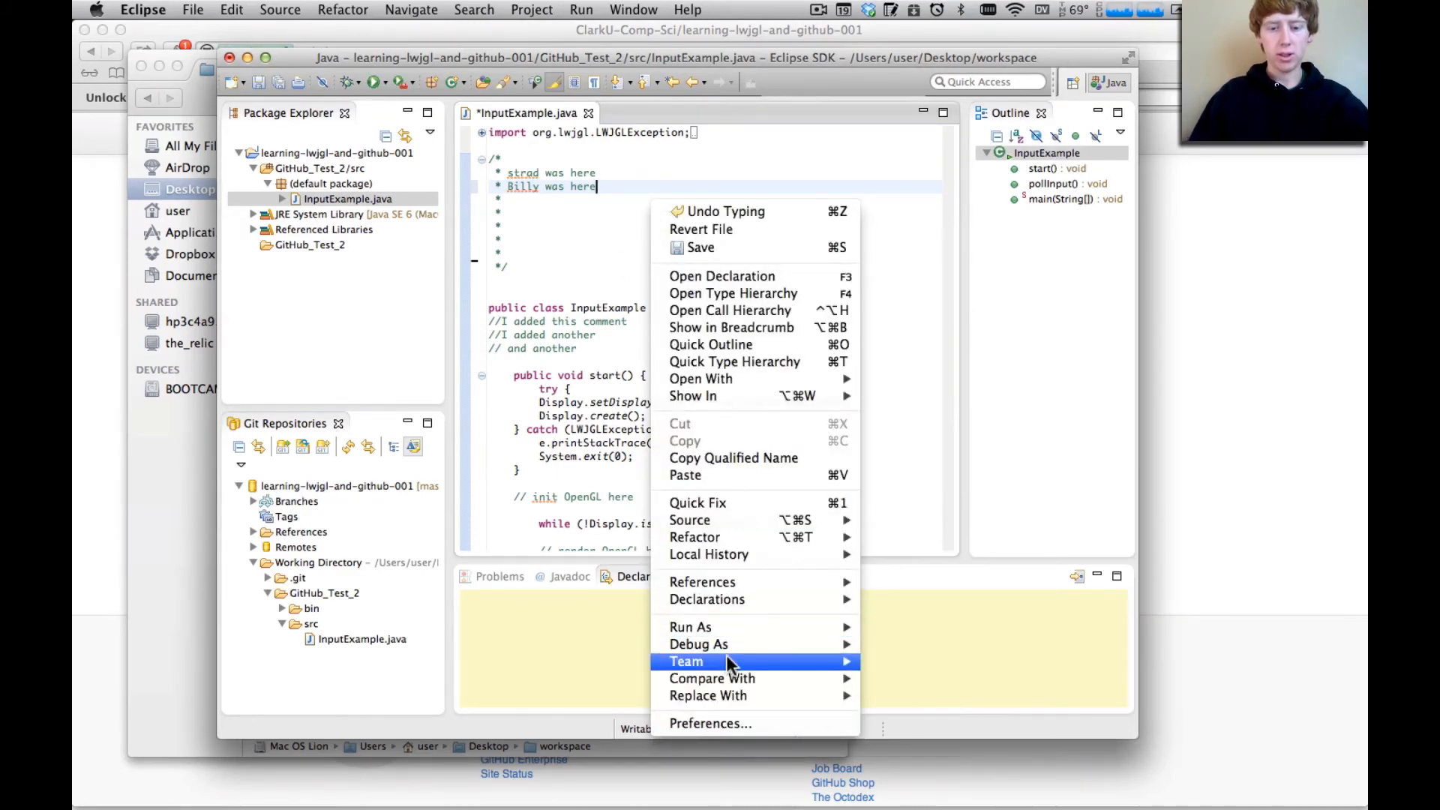
click(332, 173)
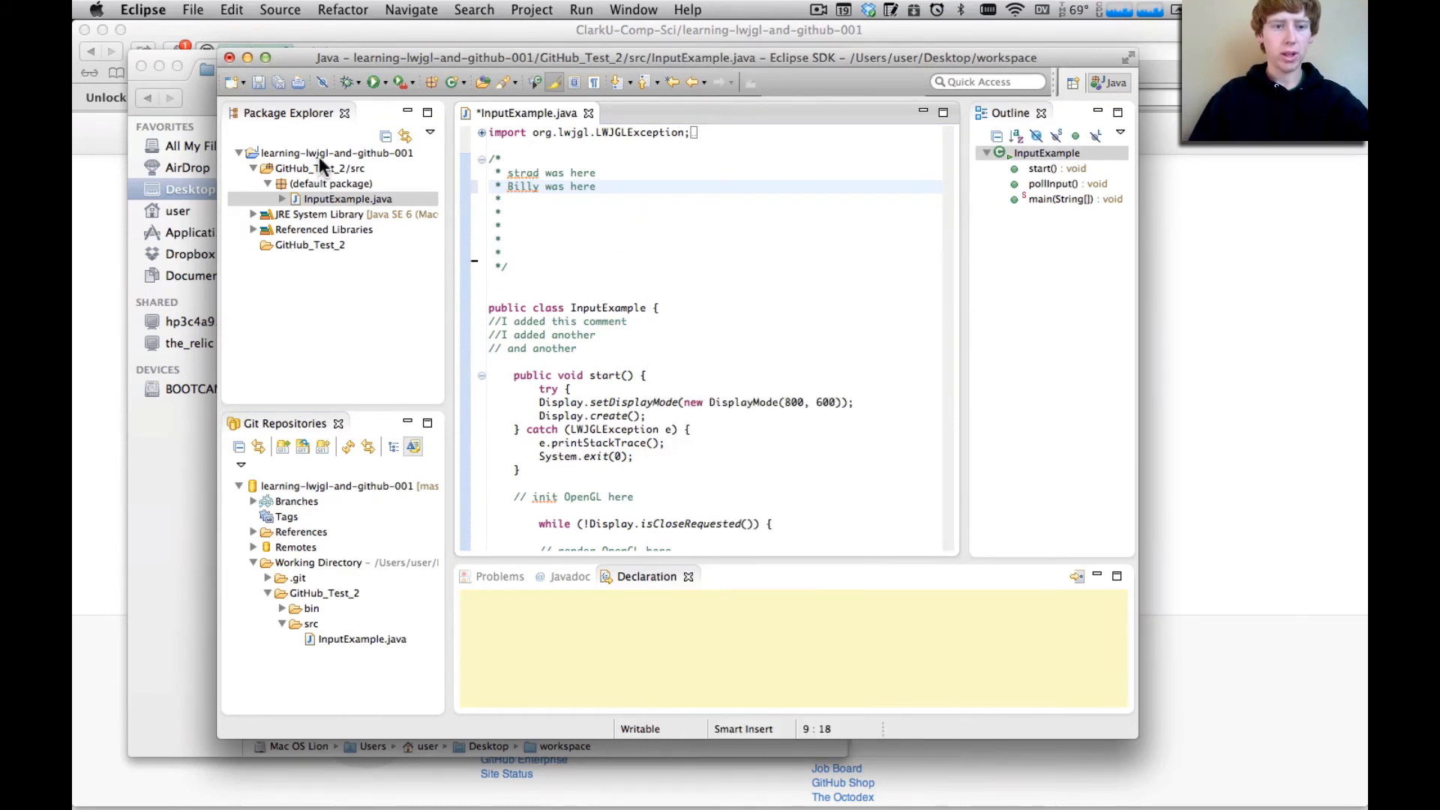
right_click(318, 156)
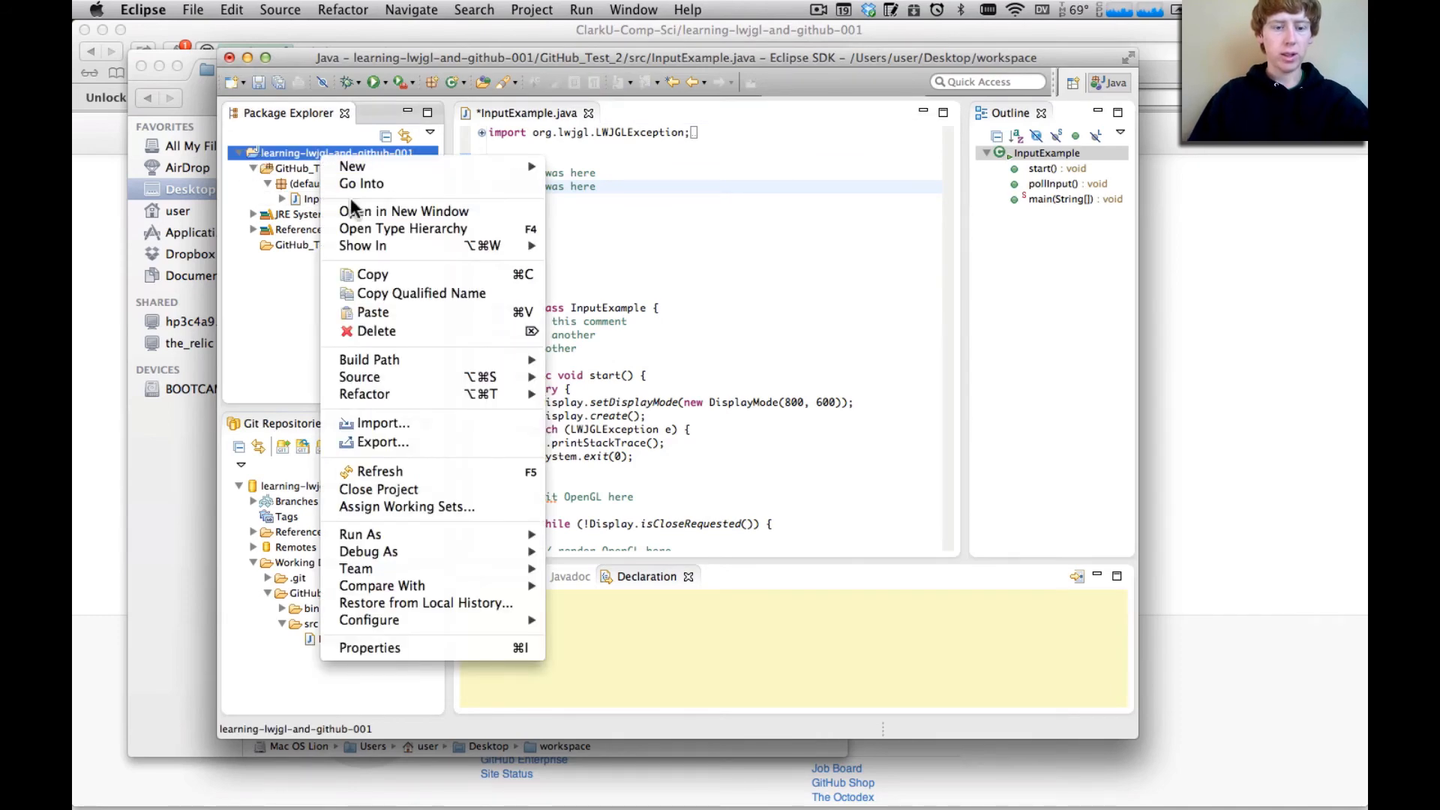
mouse_move(461, 570)
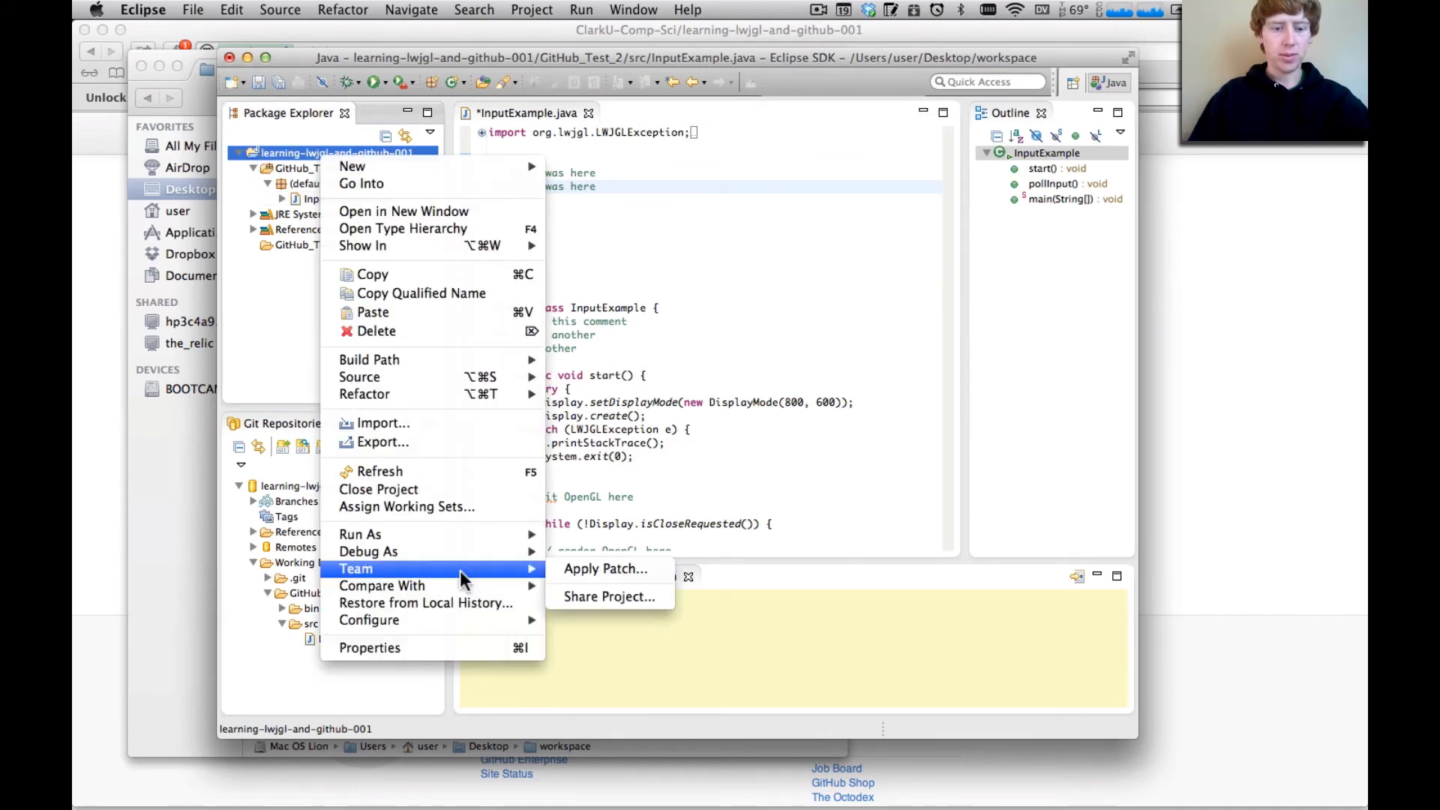
click(603, 598)
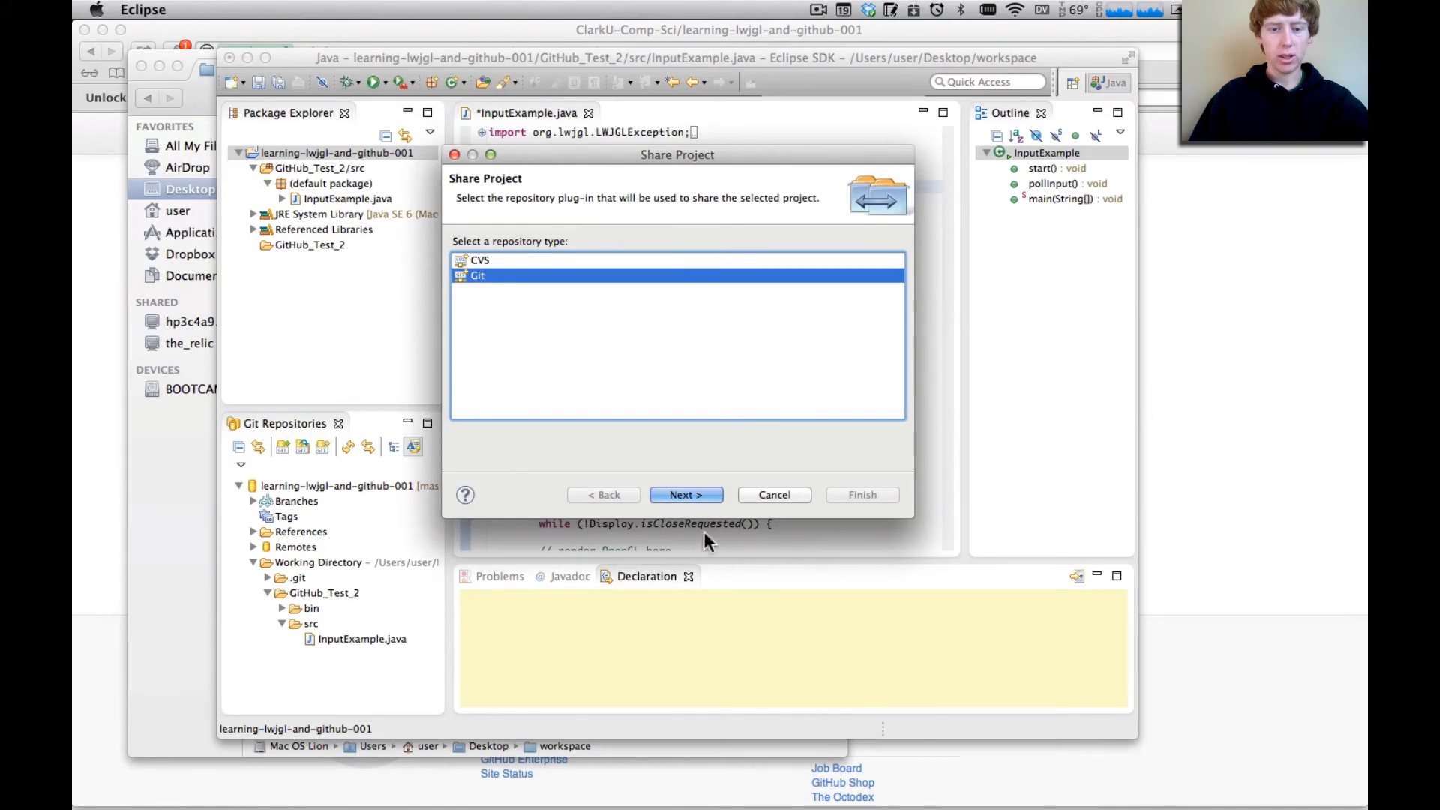
click(676, 495)
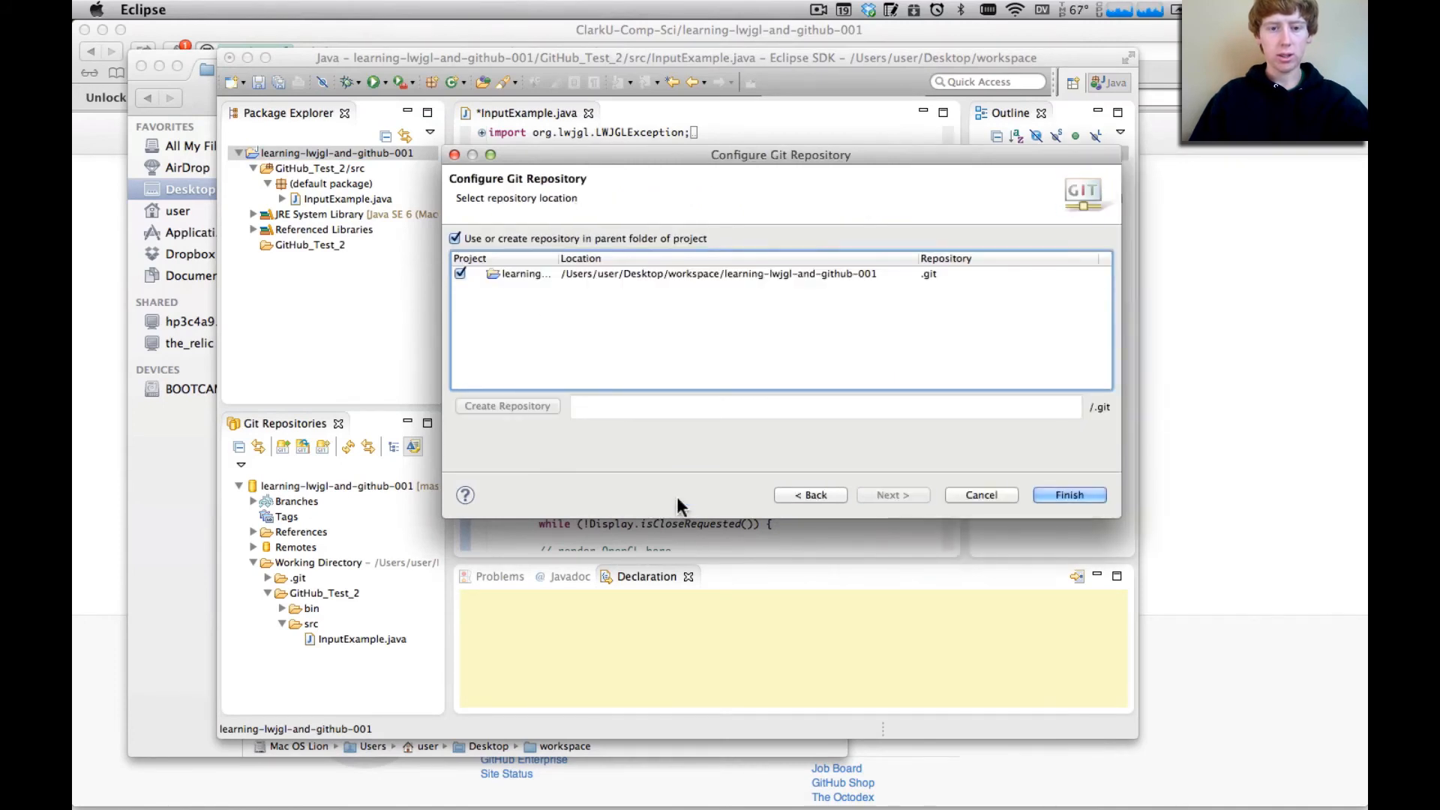
click(607, 276)
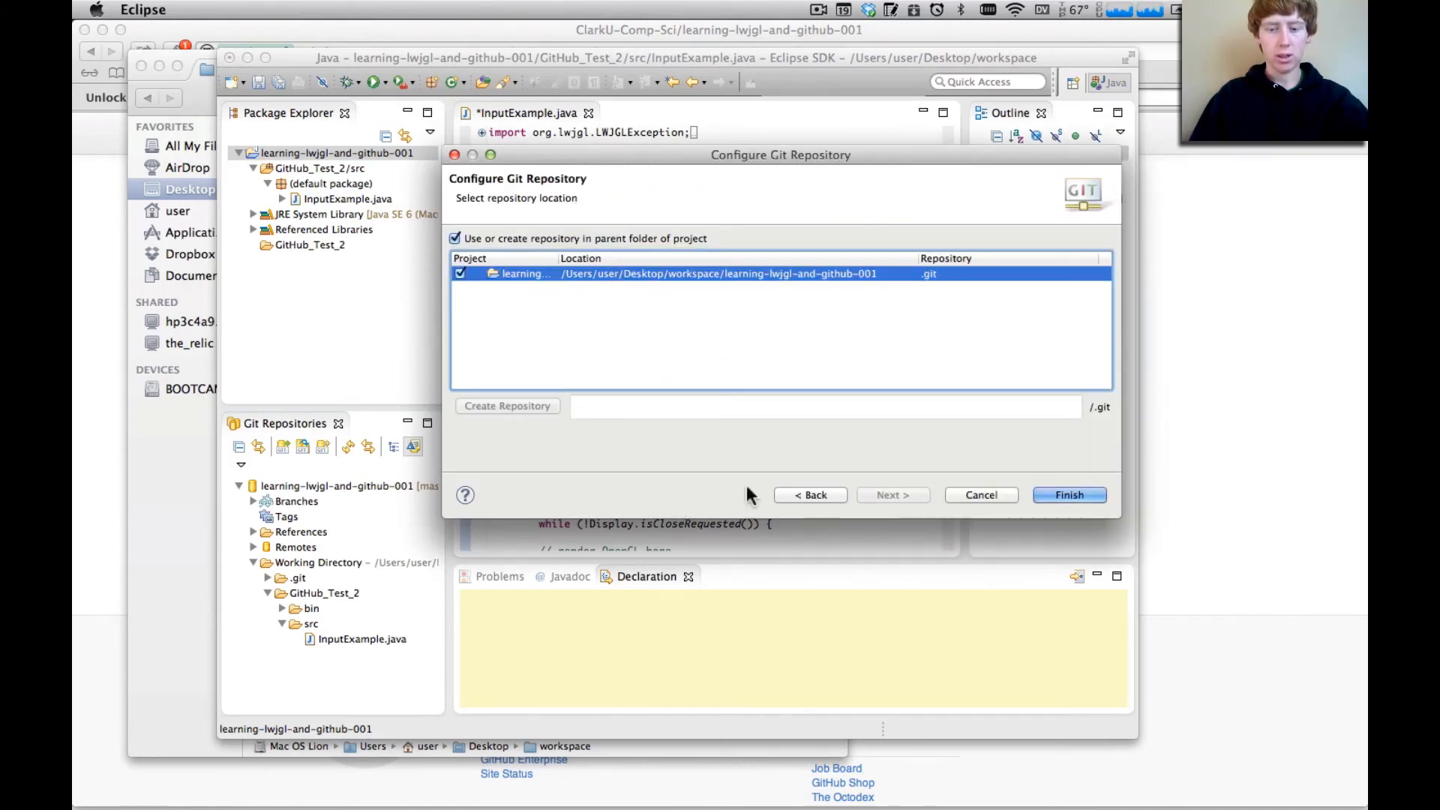
click(1056, 489)
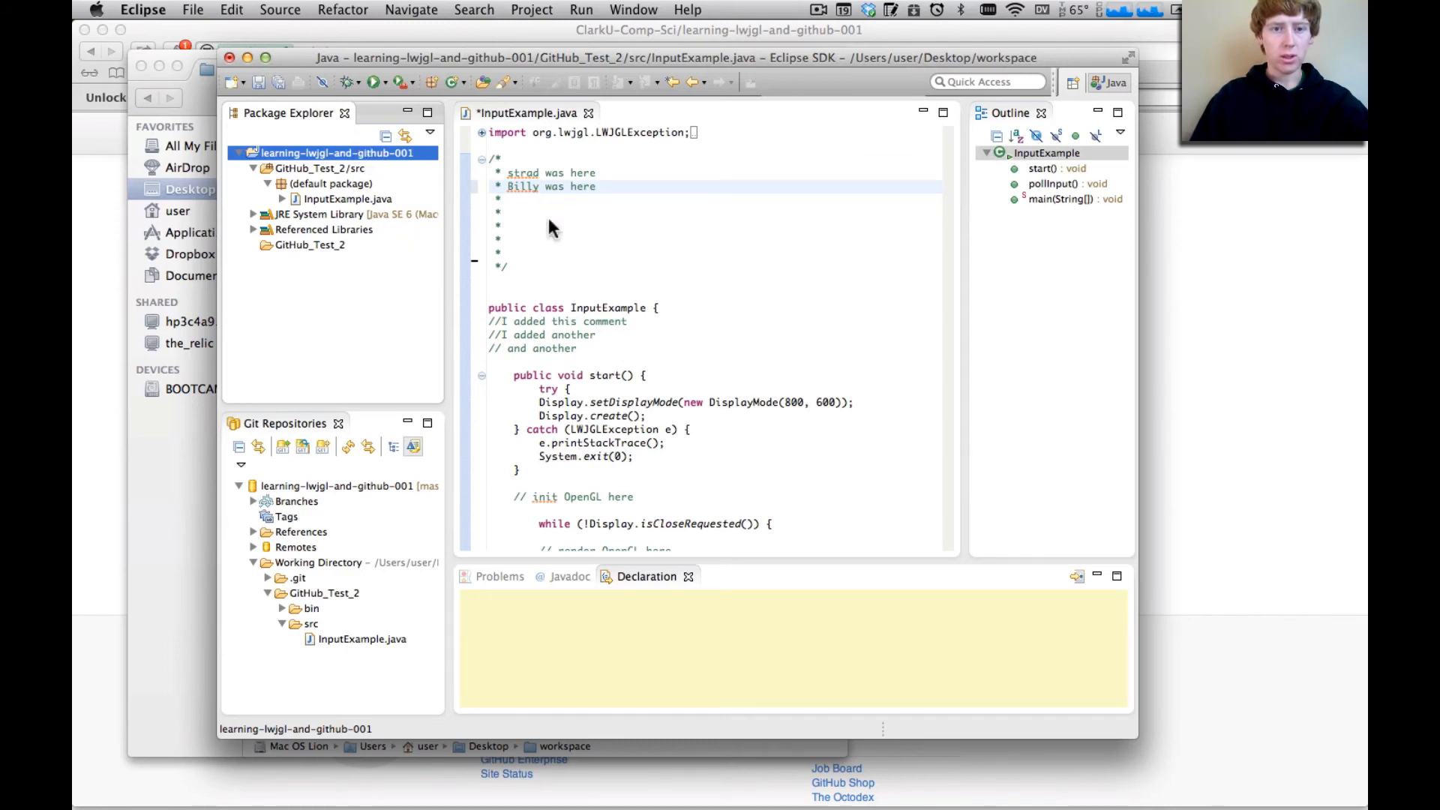
Start a Git commit from InputExample.java and save the file's pending changes
right_click(568, 237)
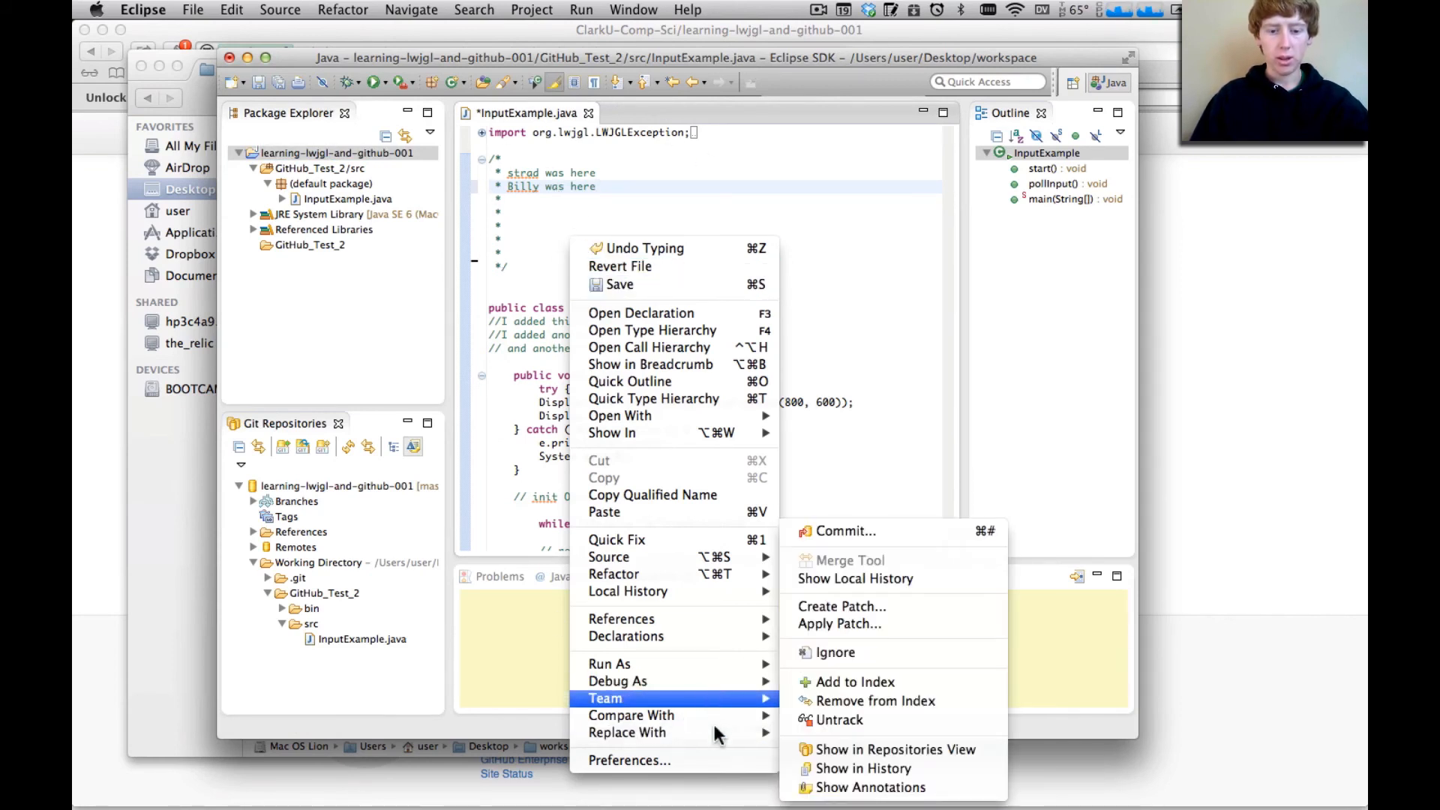
mouse_move(724, 694)
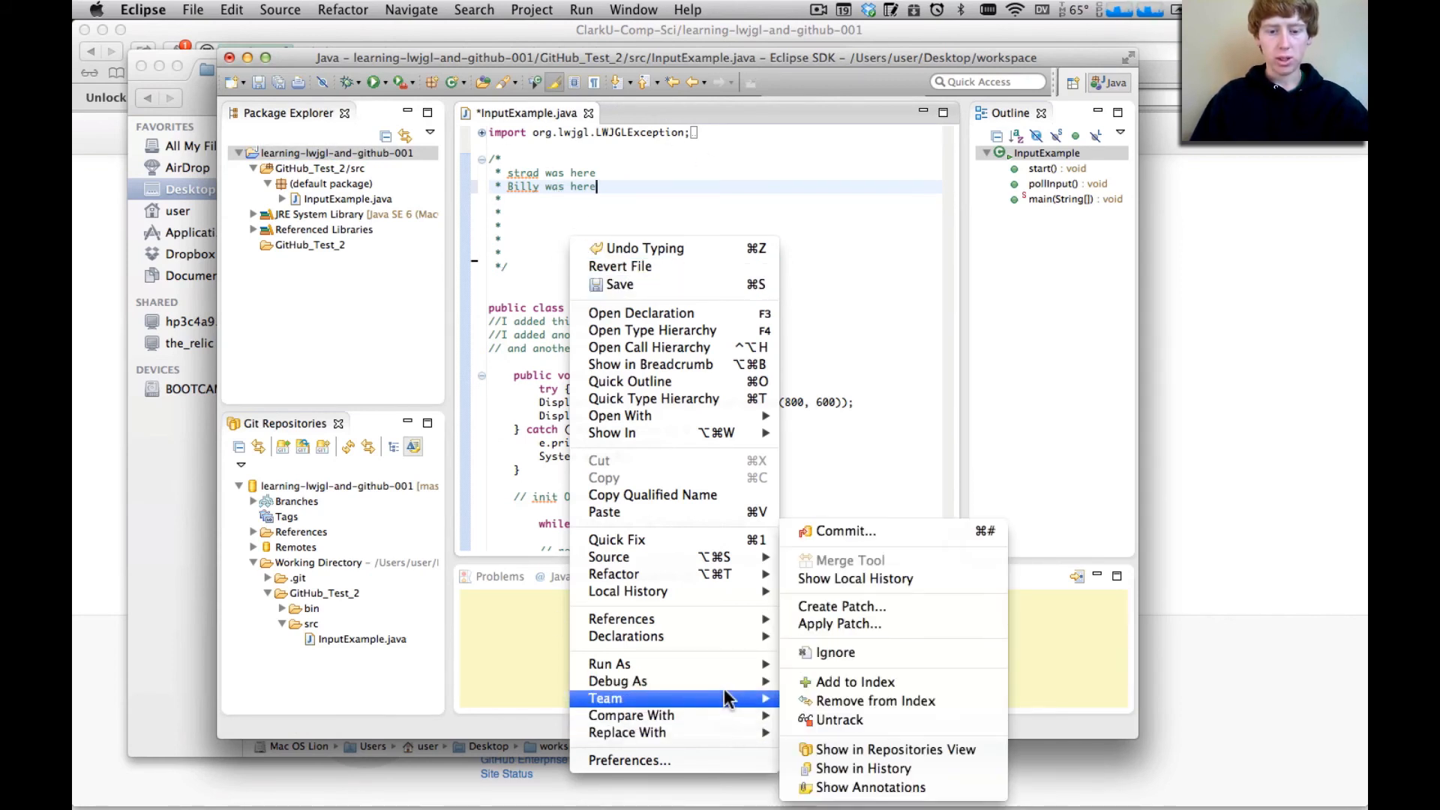
click(884, 532)
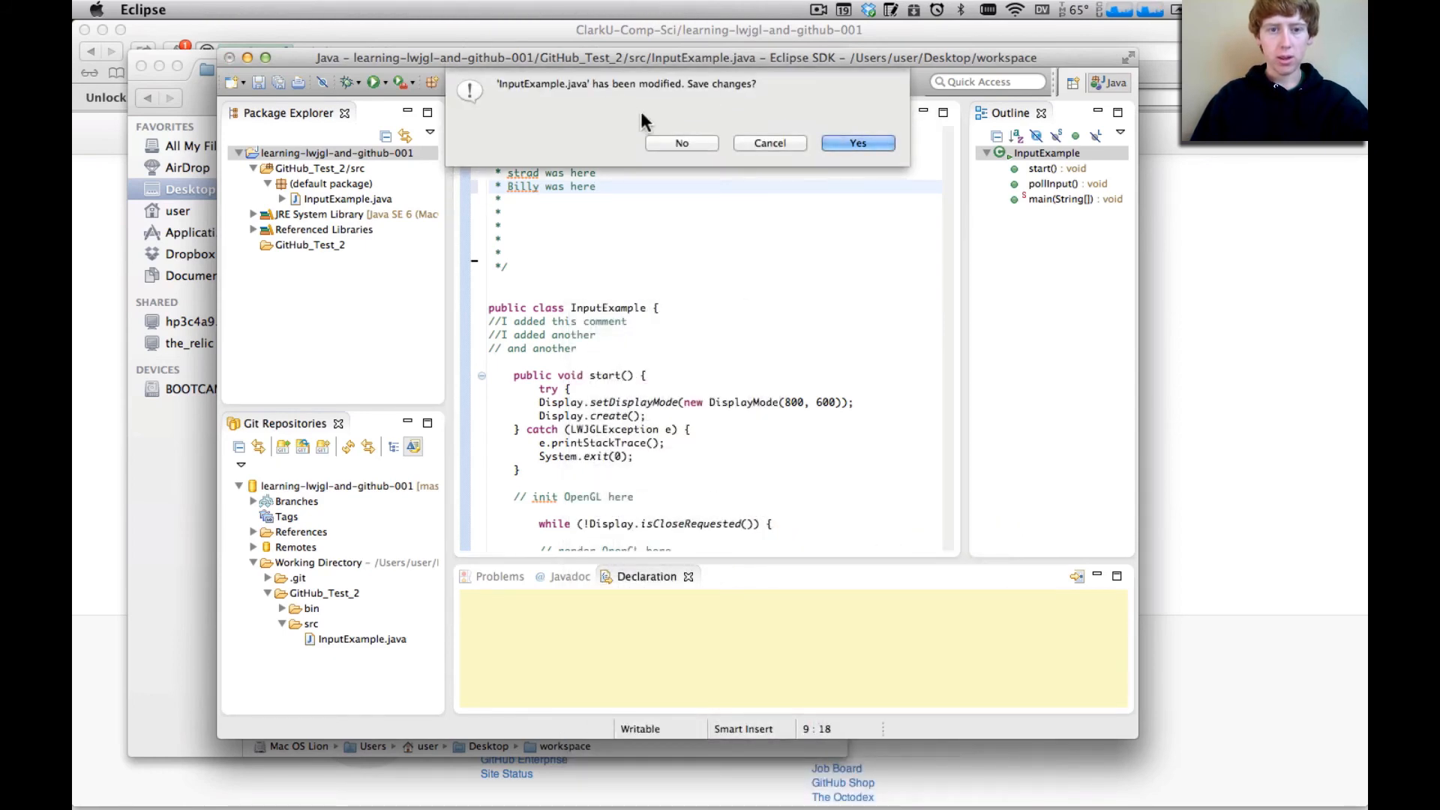
click(878, 142)
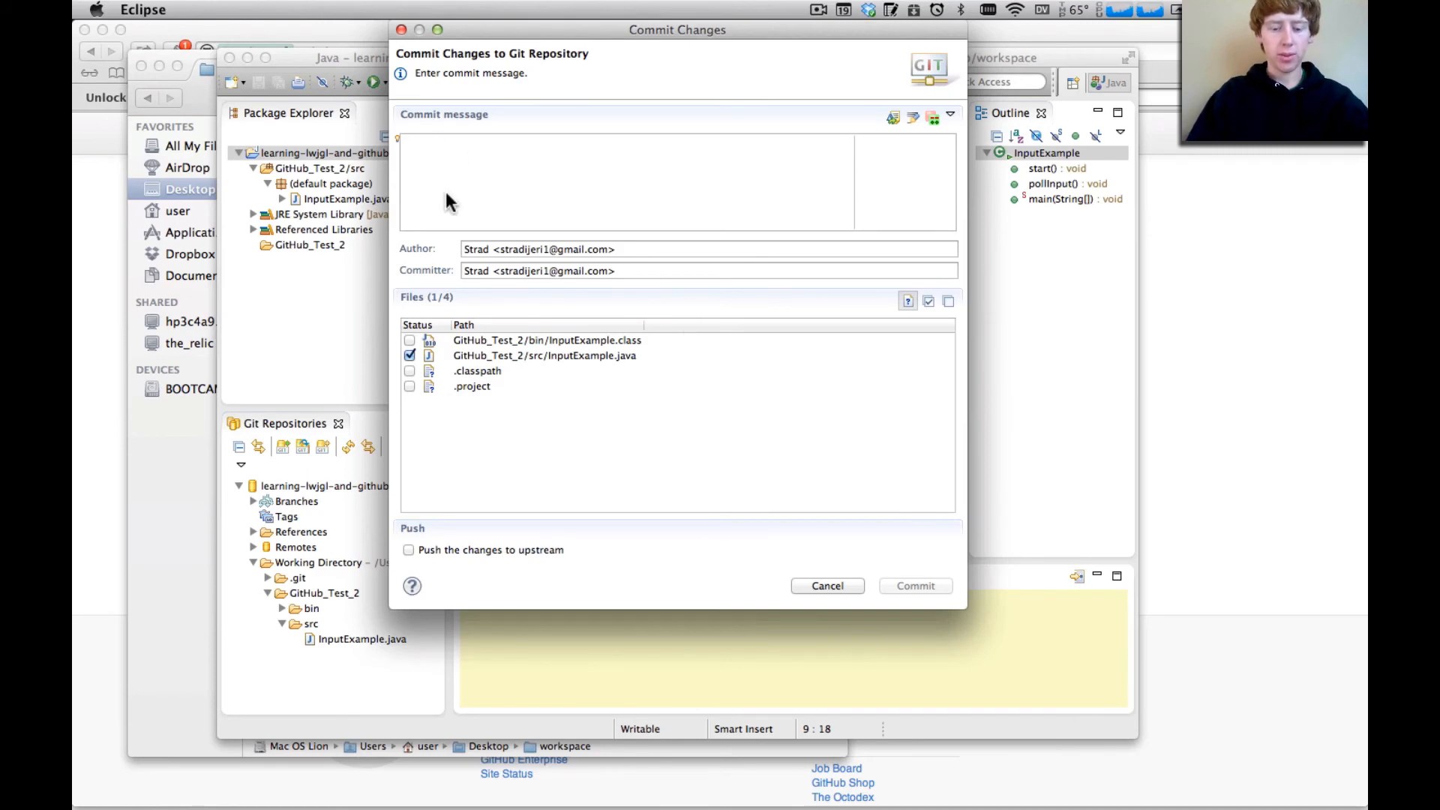
Commit only GitHub_Test_2/src/InputExample.java with a message reading "Added" followed by the first name used in the comment
text(A)
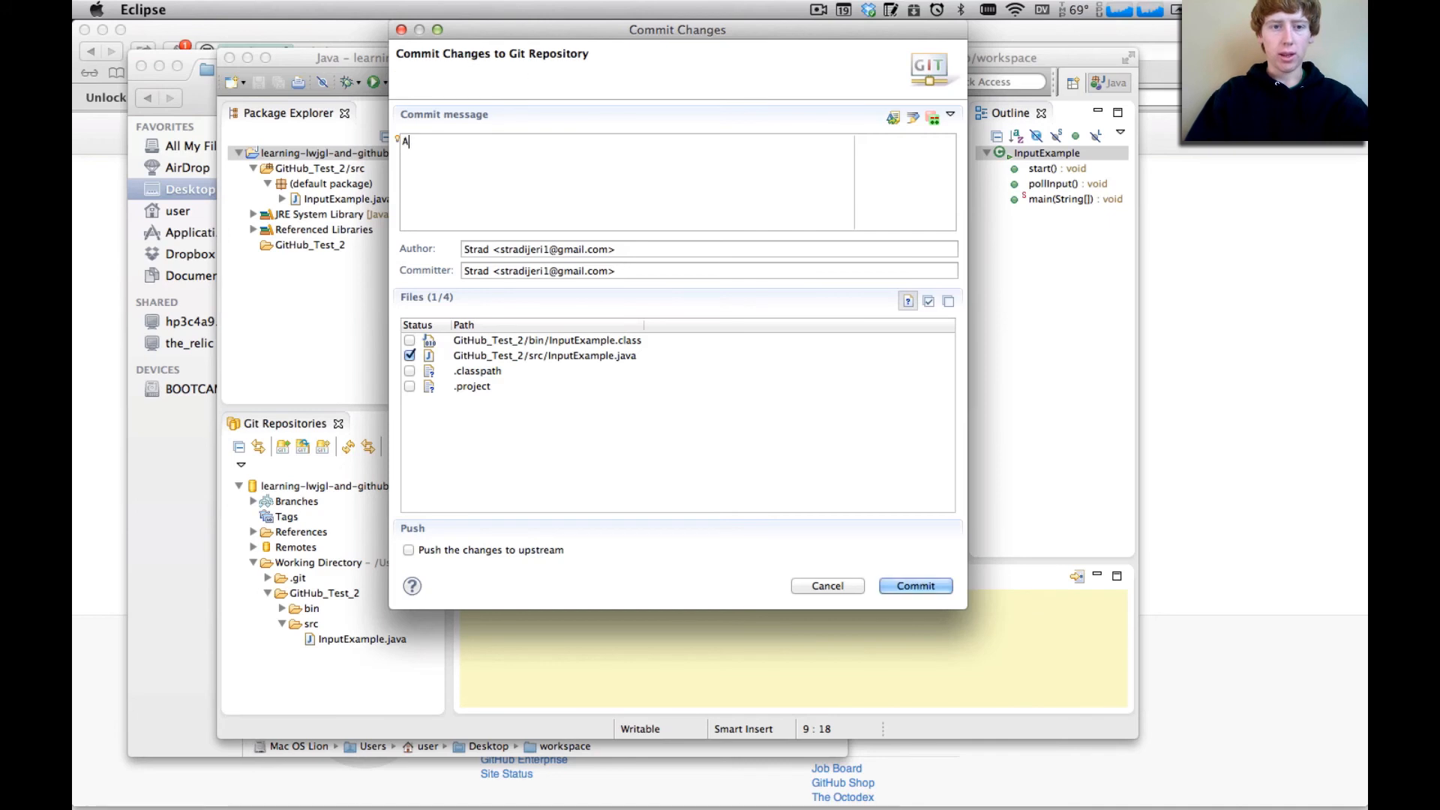
text(dded )
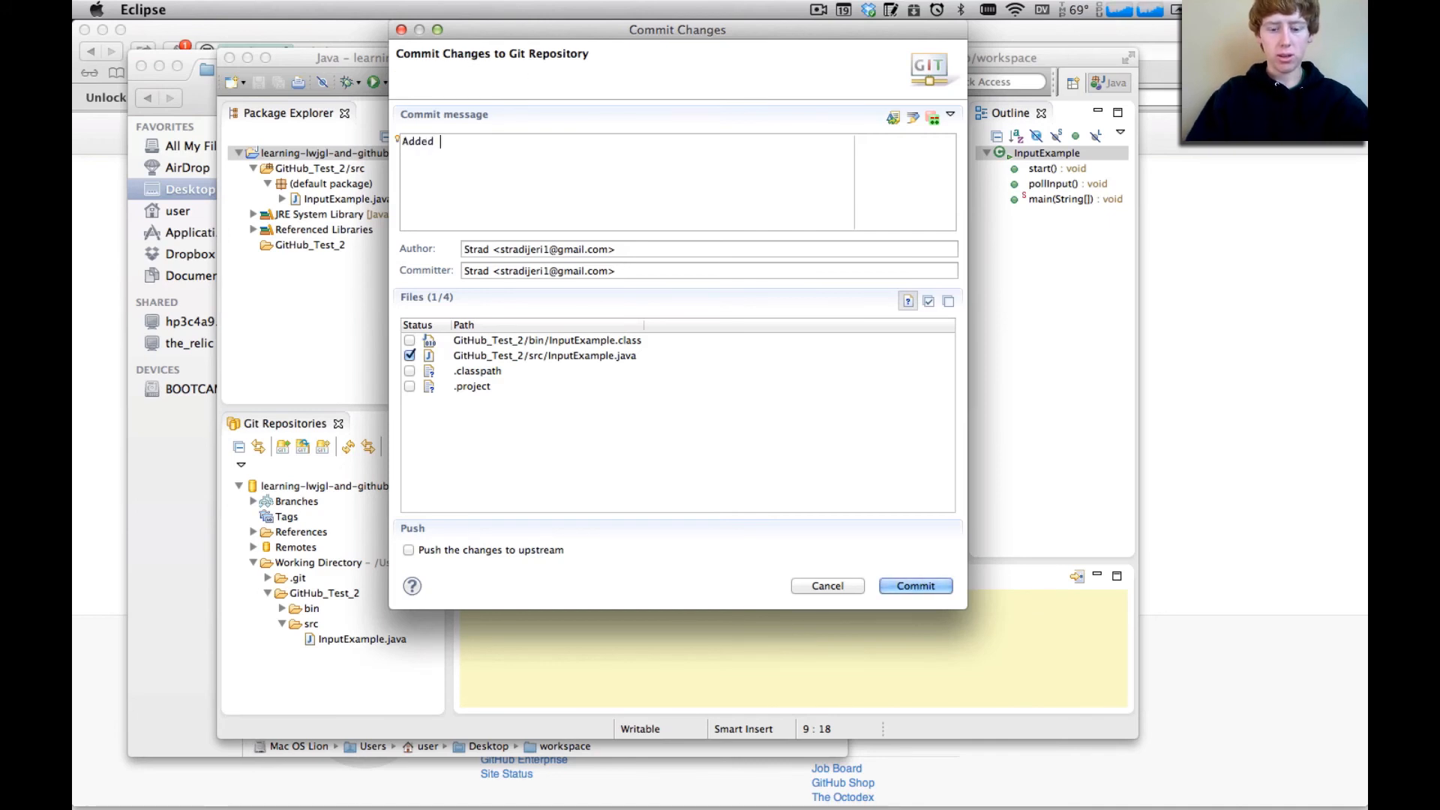
text(Billy)
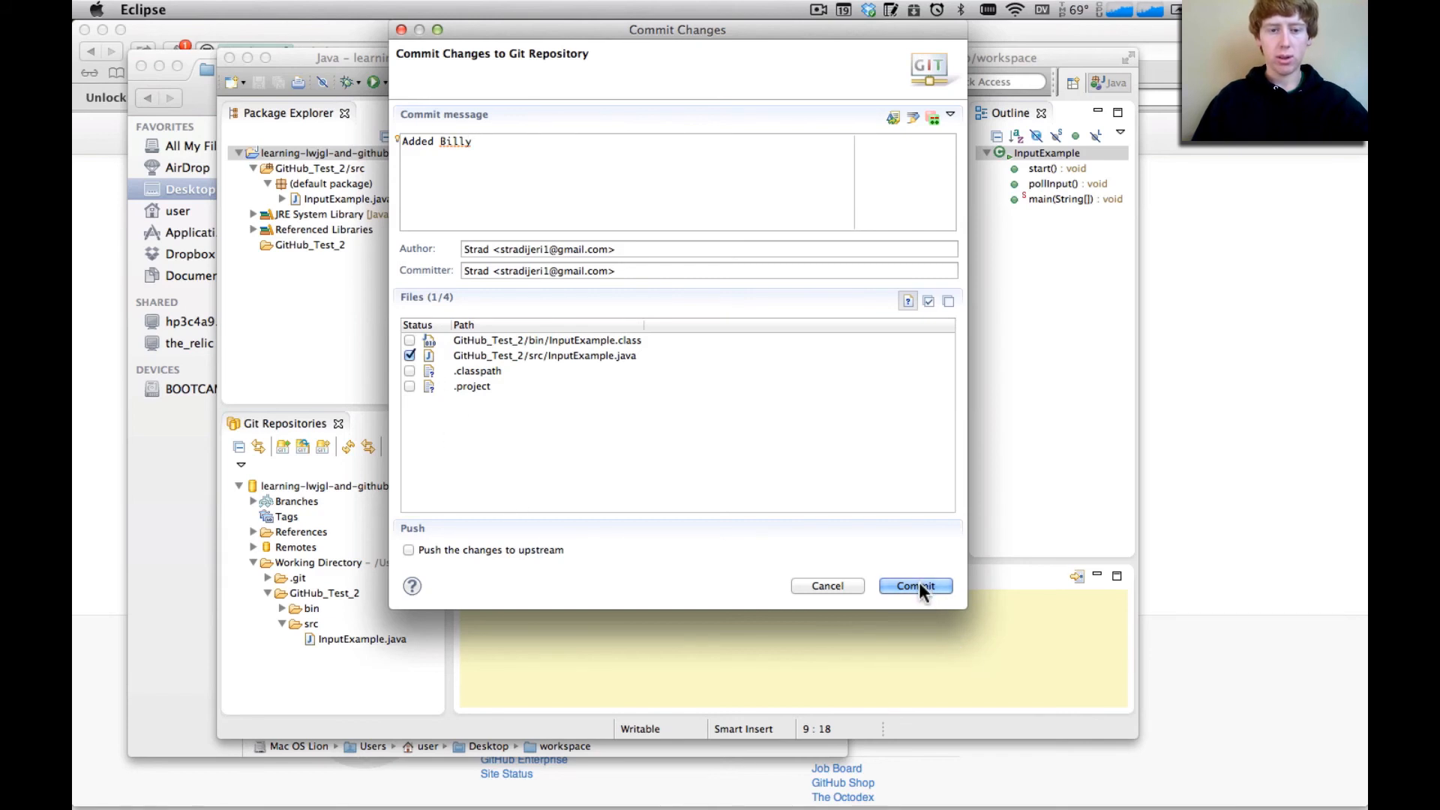
click(520, 353)
click(512, 339)
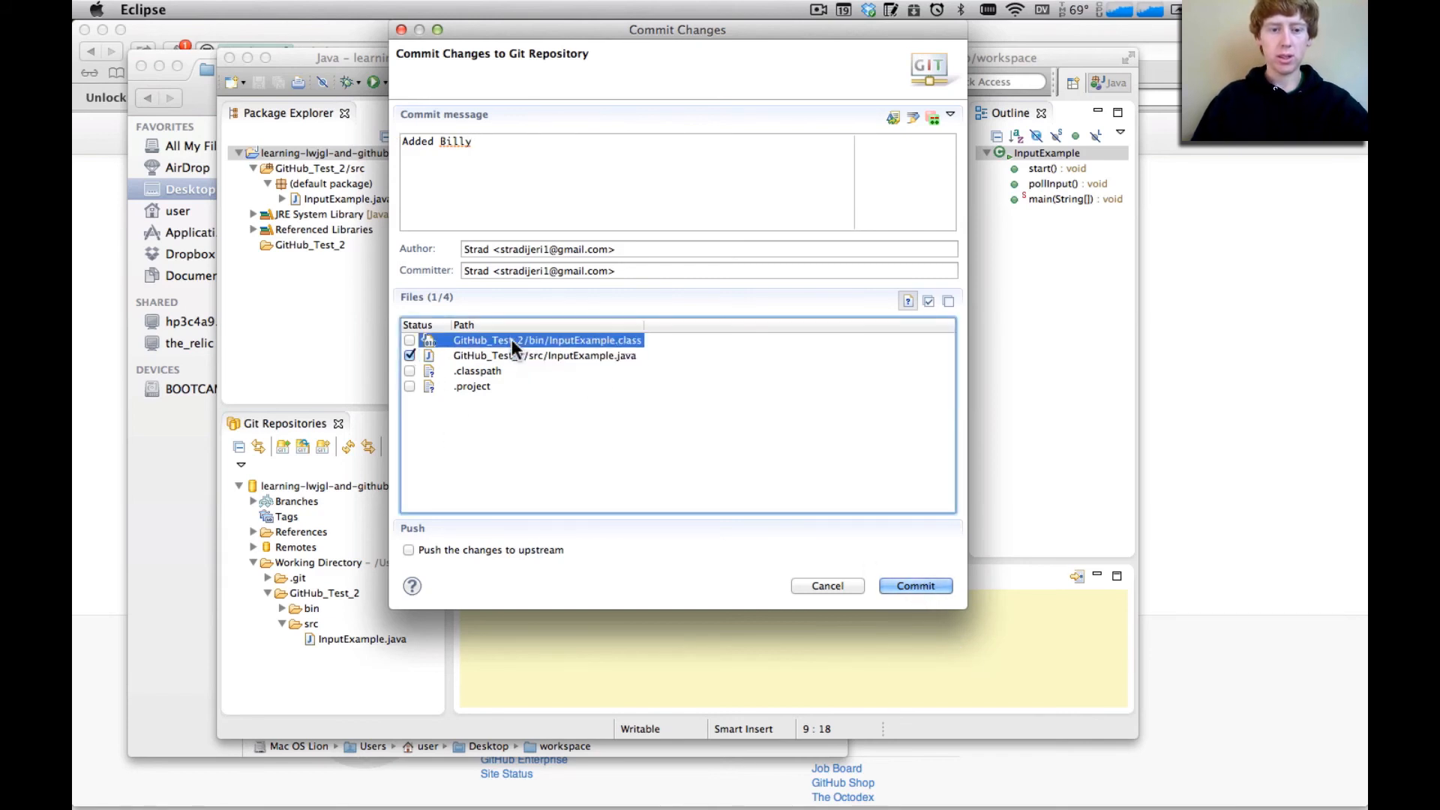
shift+click(468, 388)
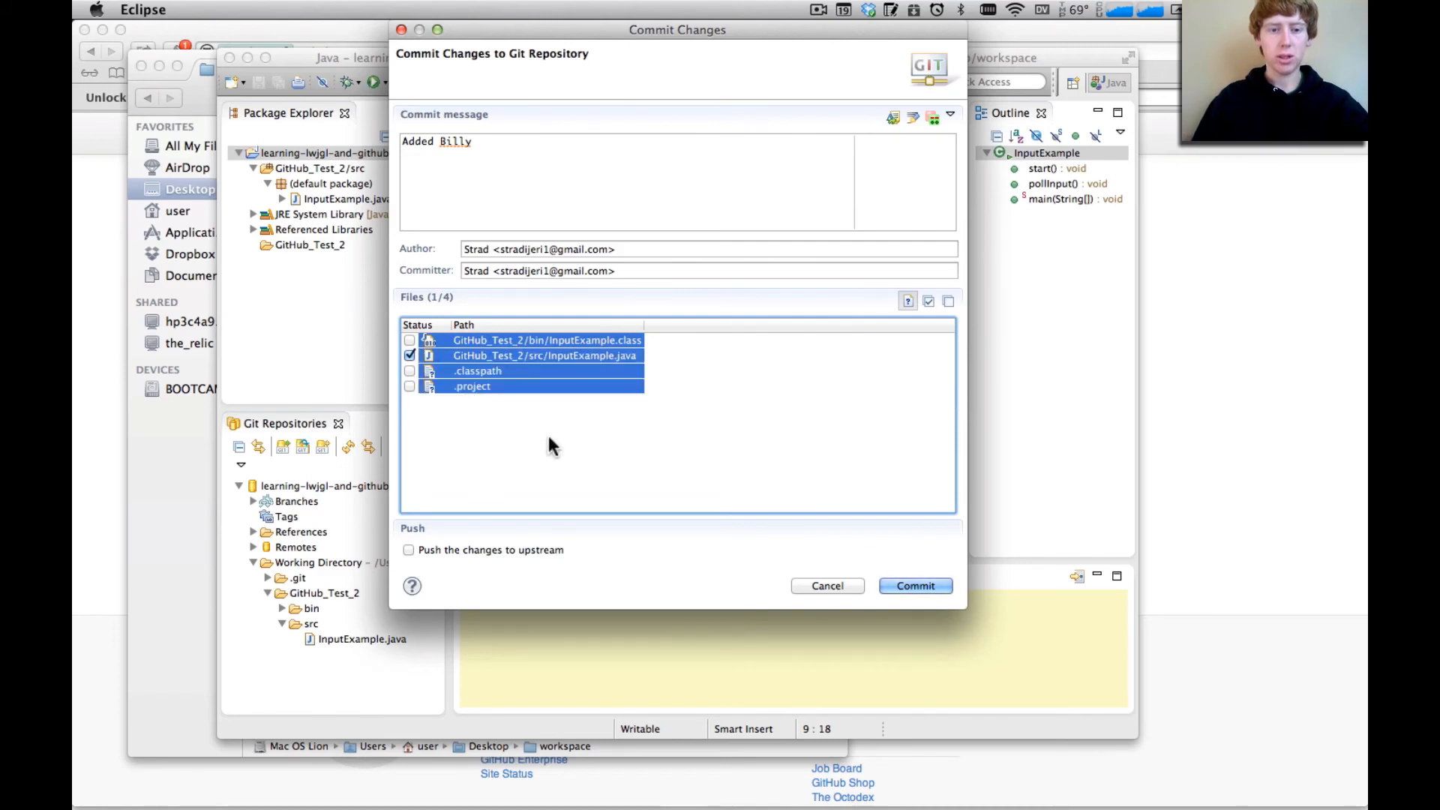
click(625, 443)
click(487, 357)
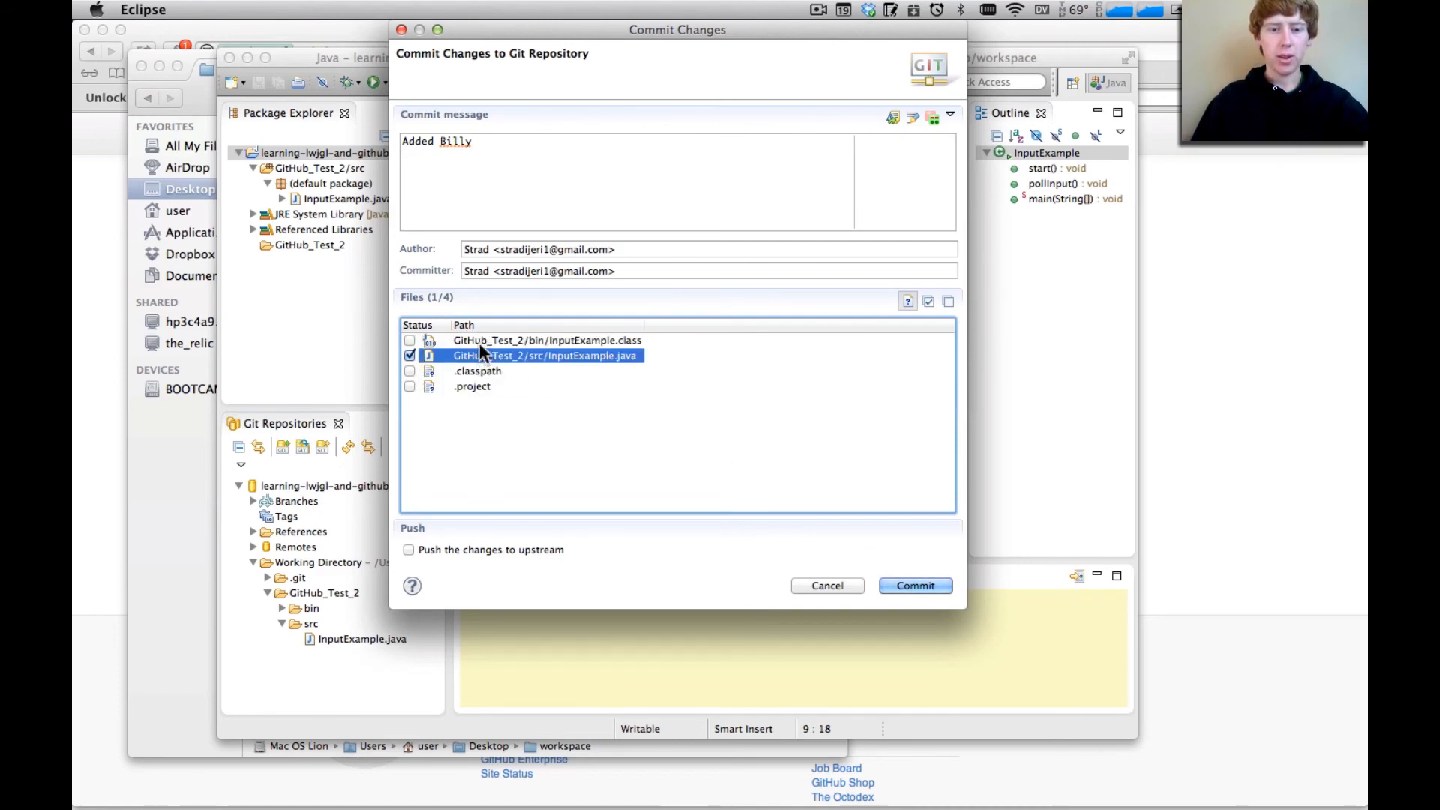
click(482, 339)
click(501, 357)
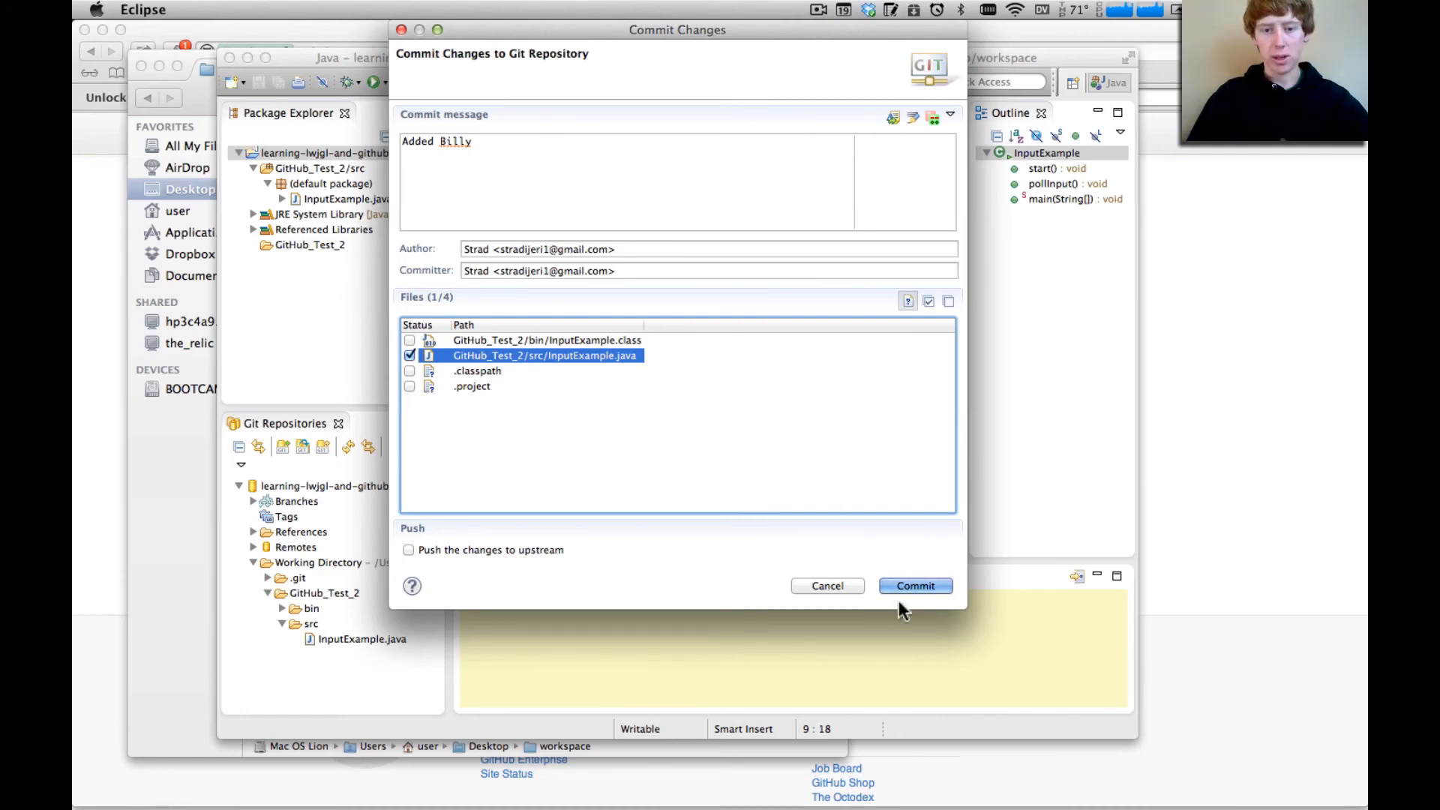
click(918, 585)
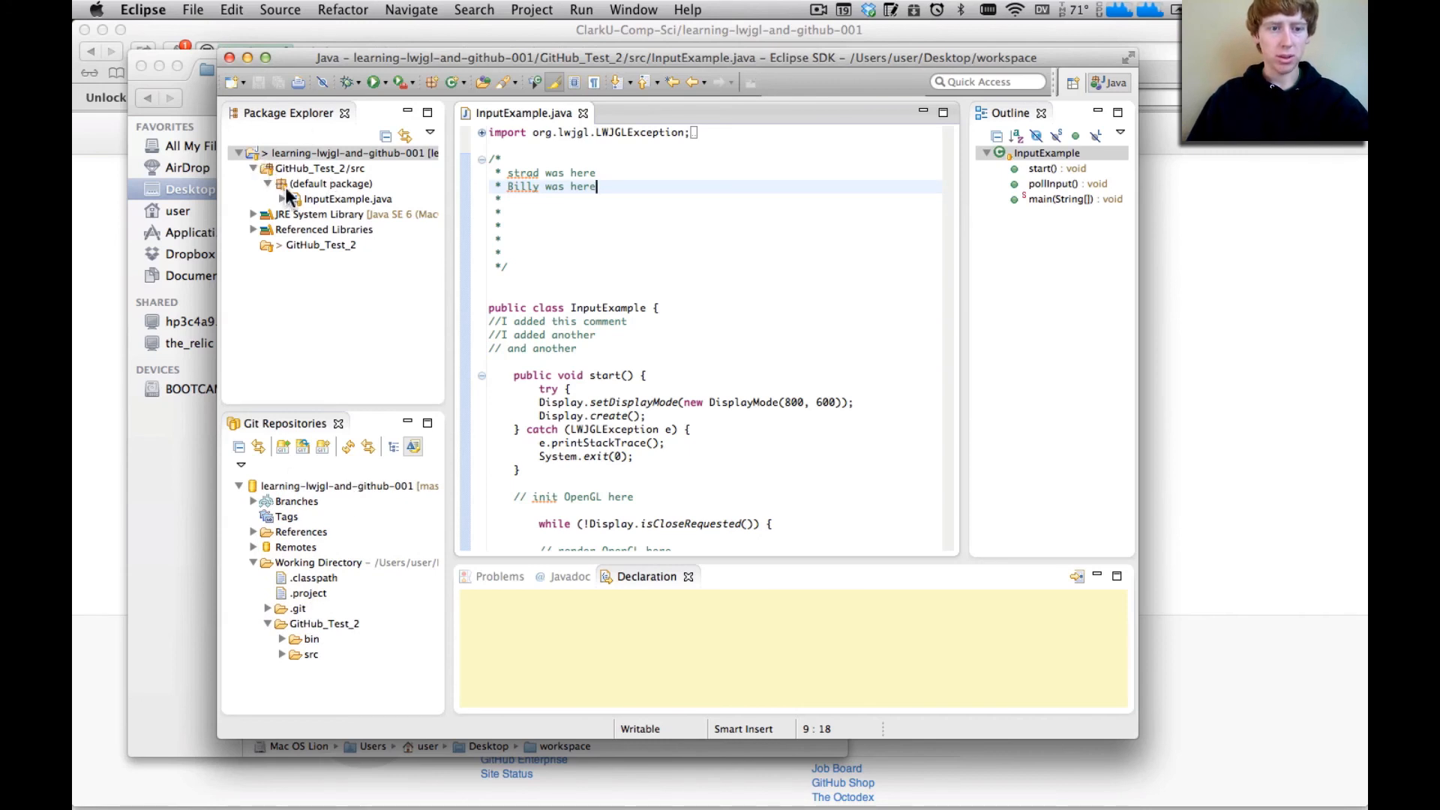
Push the committed change of learning-lwjgl-and-github-001 to its origin remote and dismiss the push results
click(300, 199)
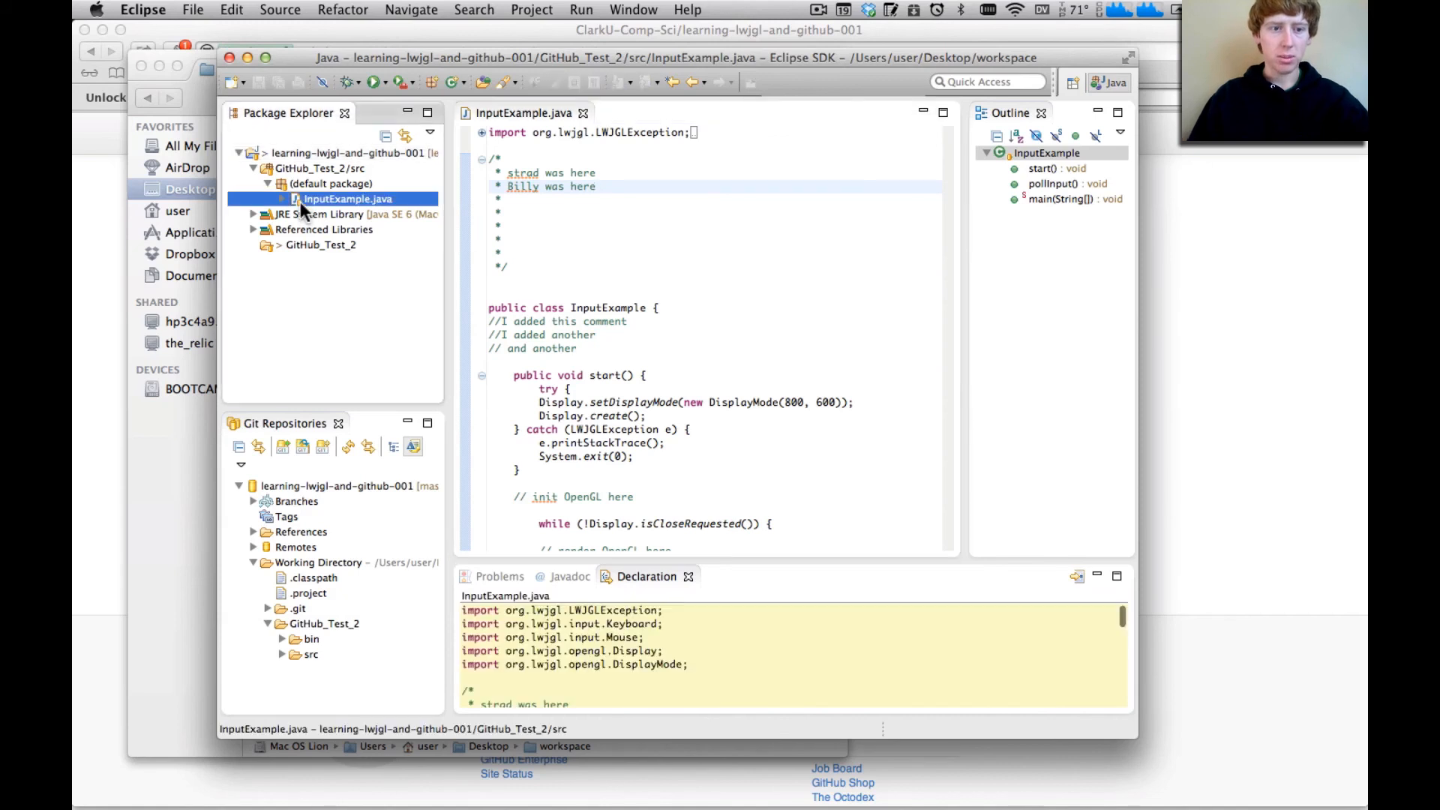
click(315, 624)
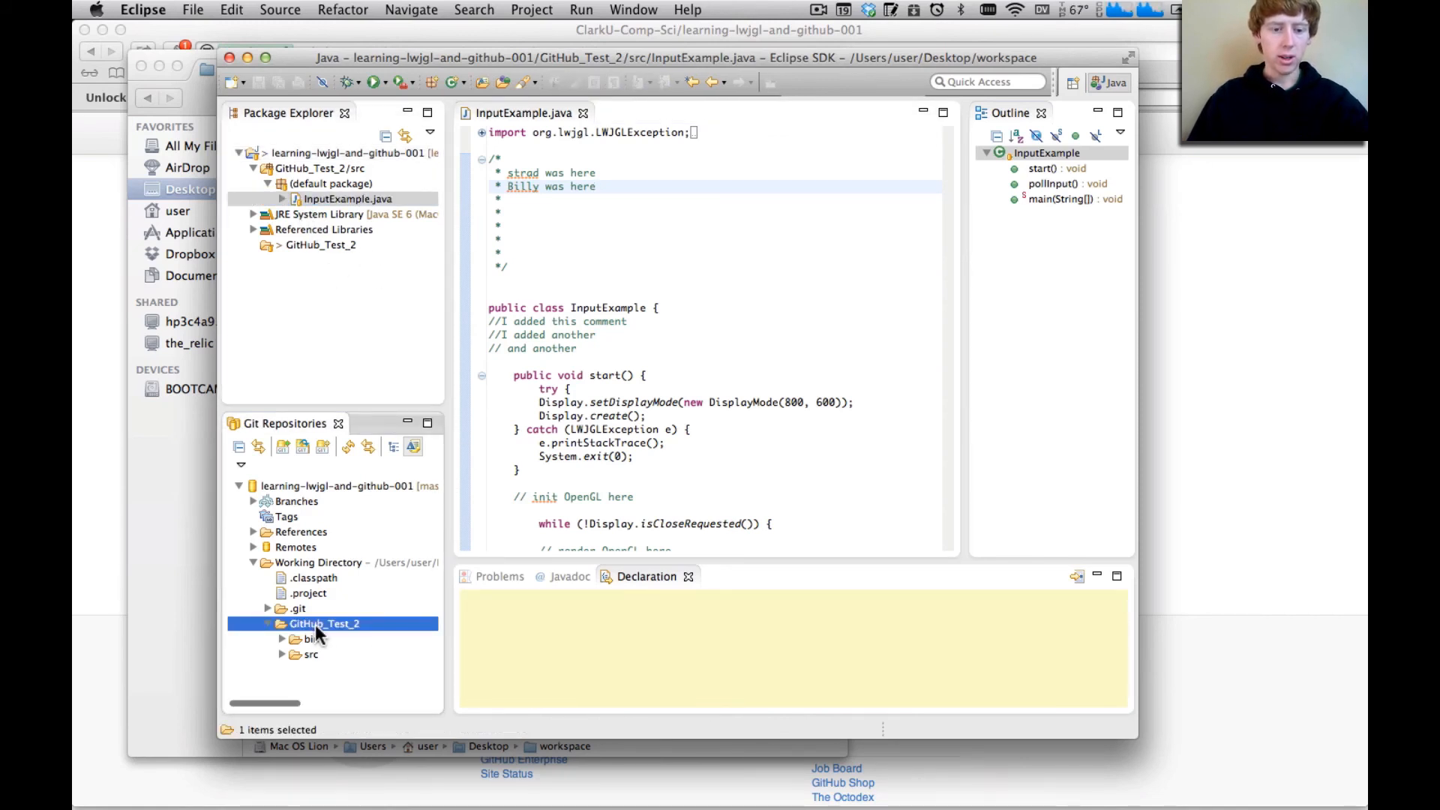
click(252, 548)
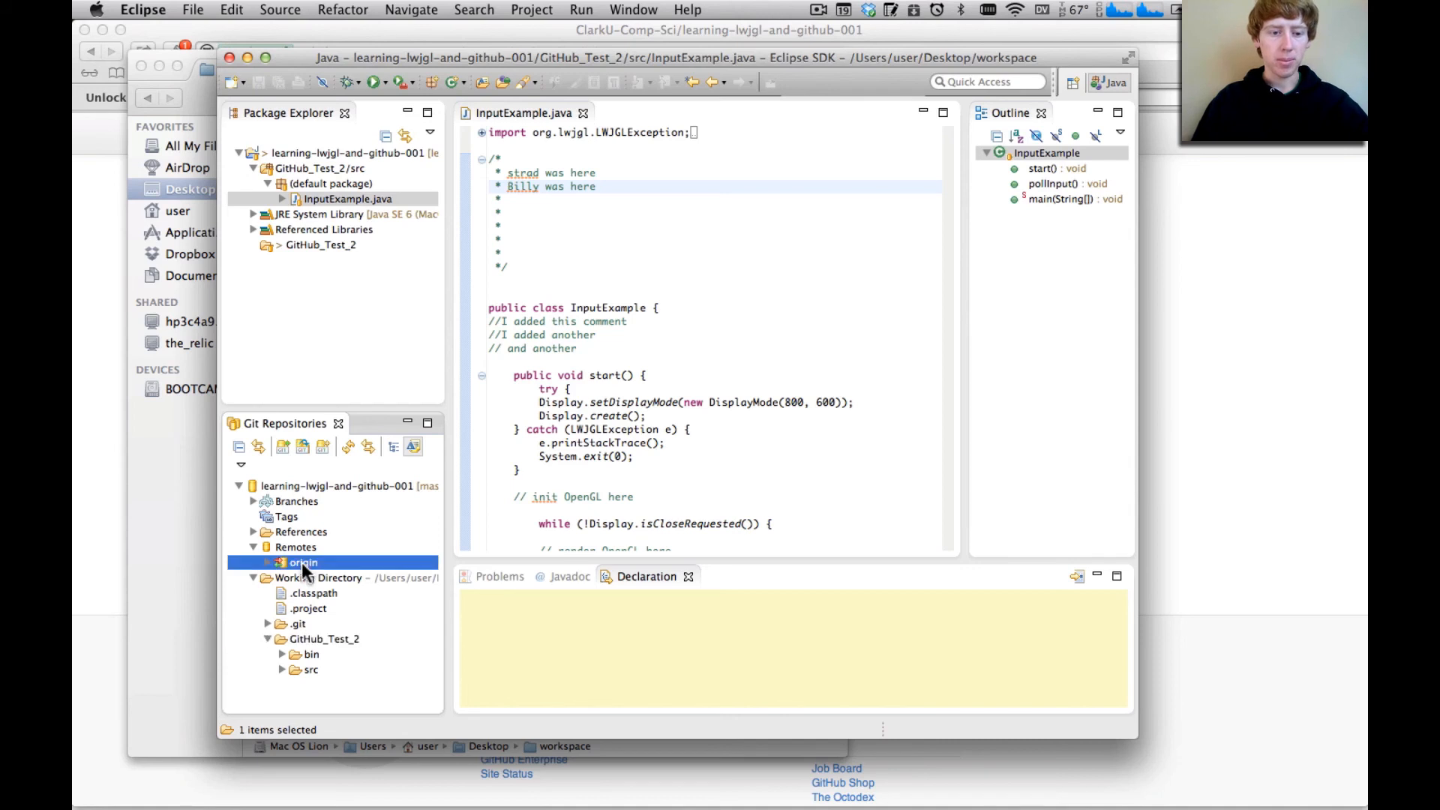
click(303, 562)
click(279, 549)
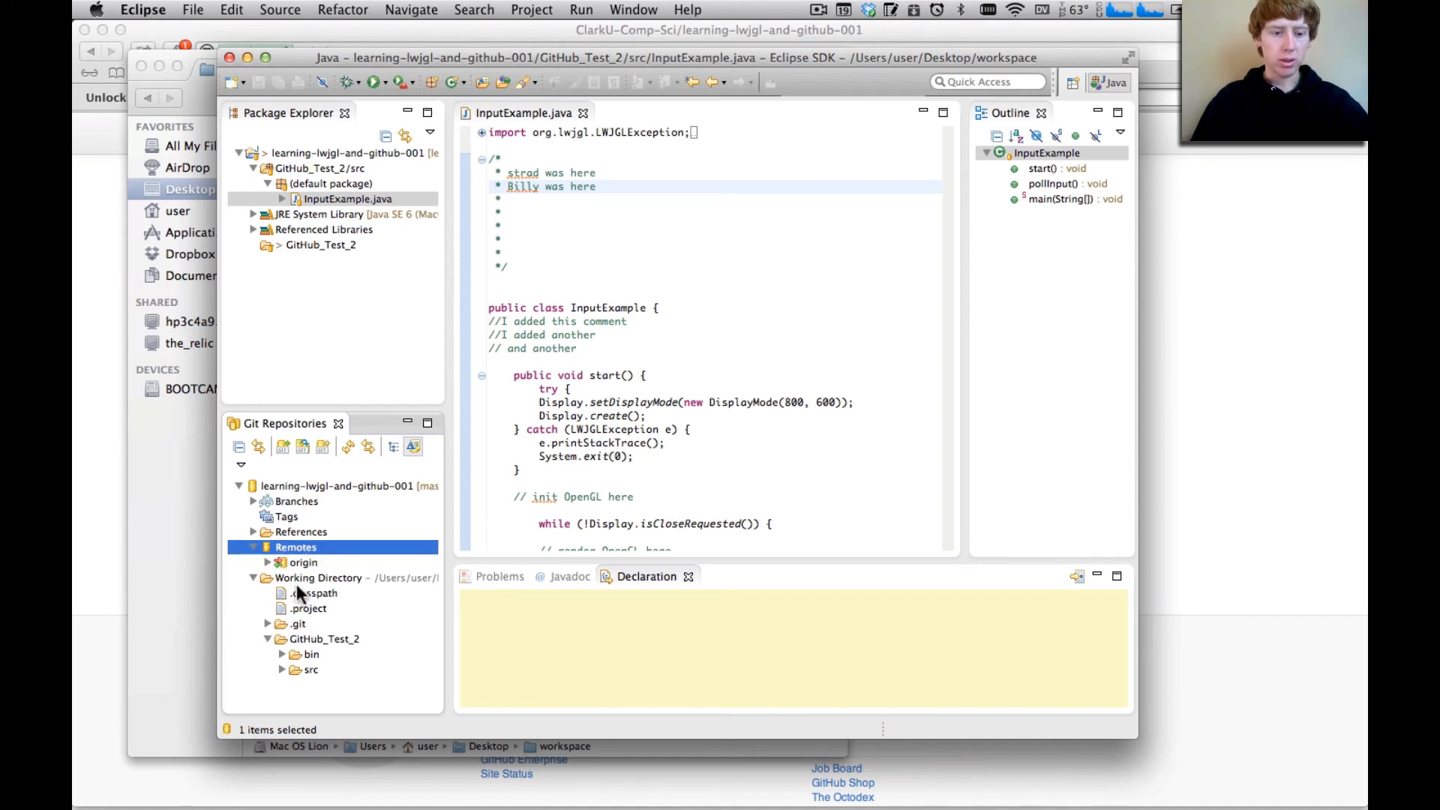
click(304, 564)
right_click(300, 564)
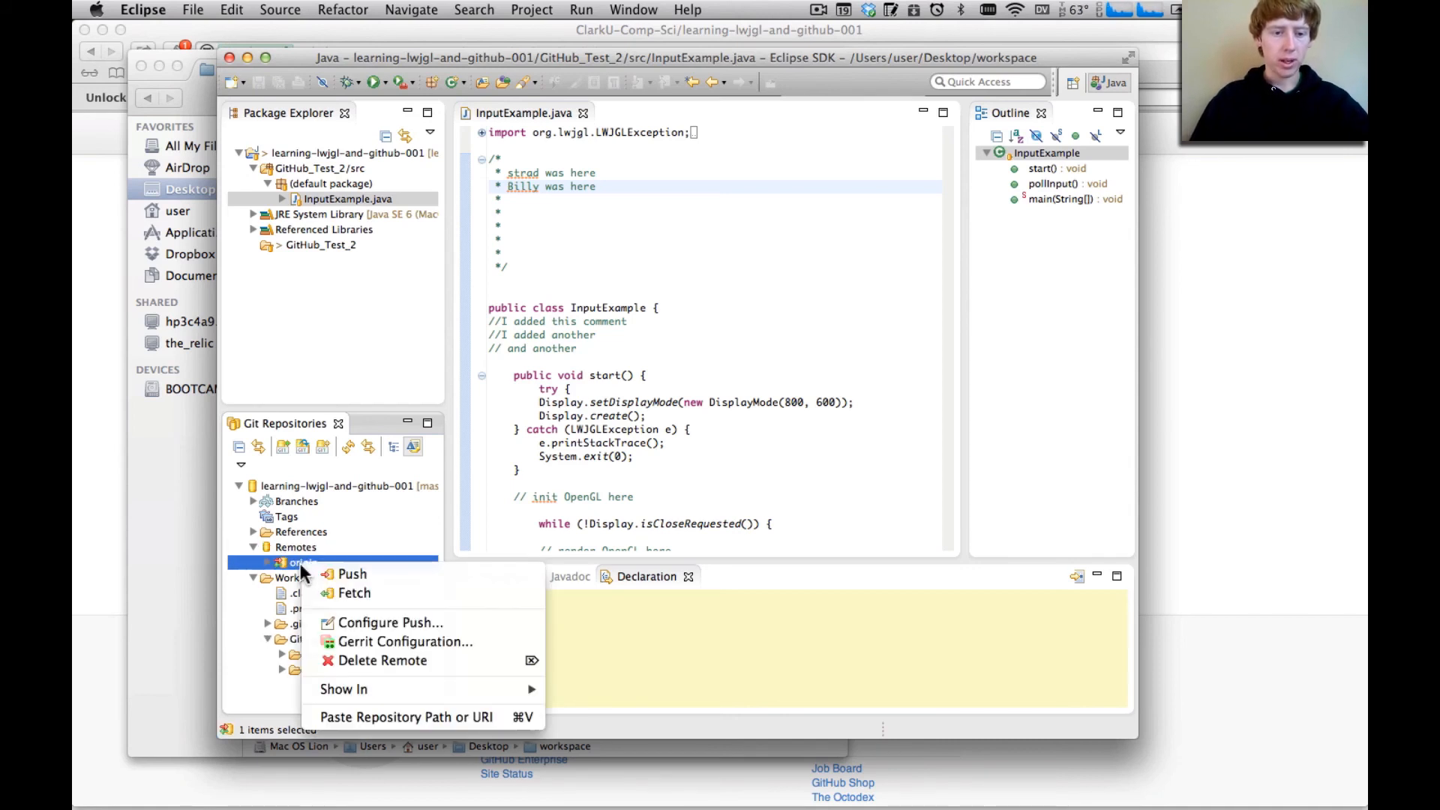
click(341, 573)
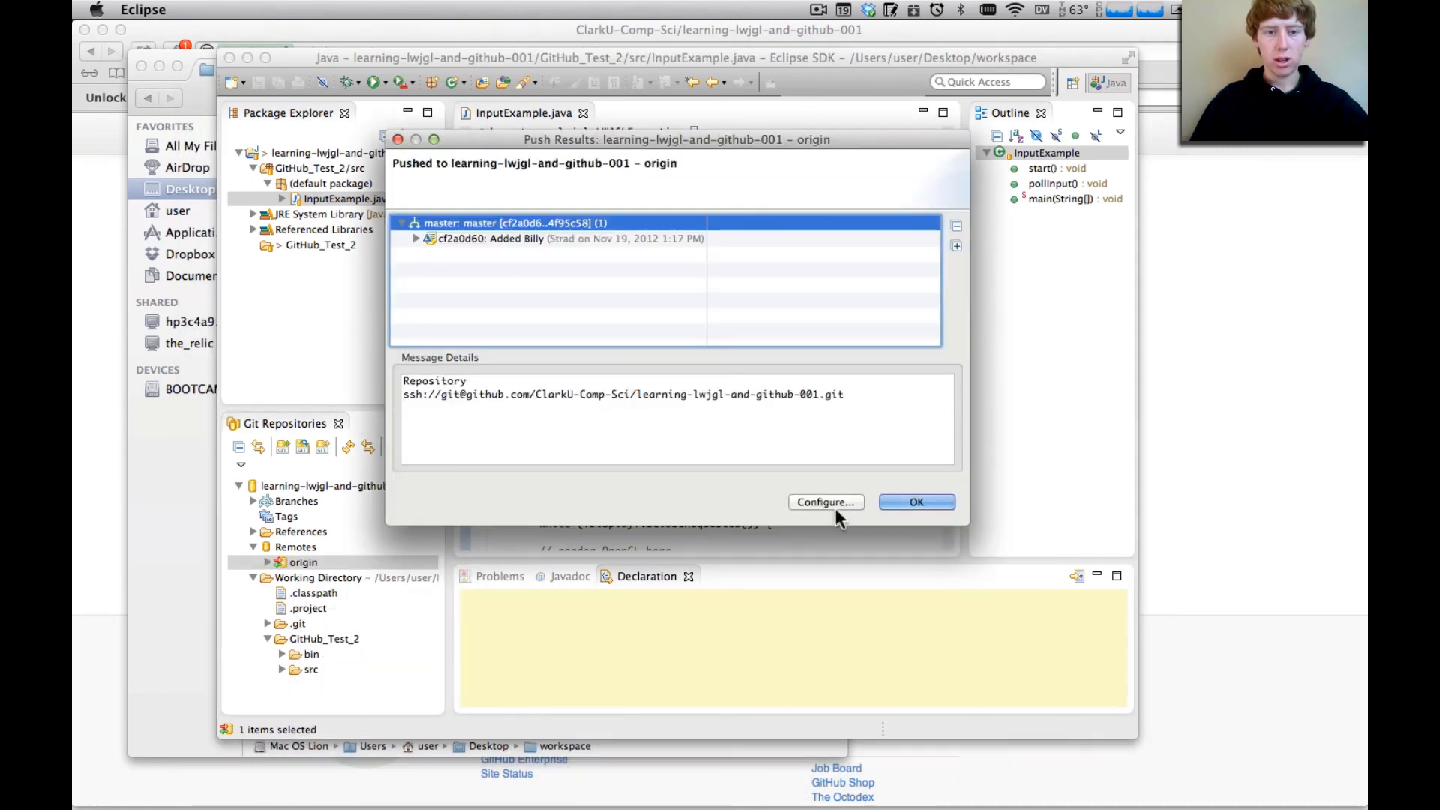
click(925, 501)
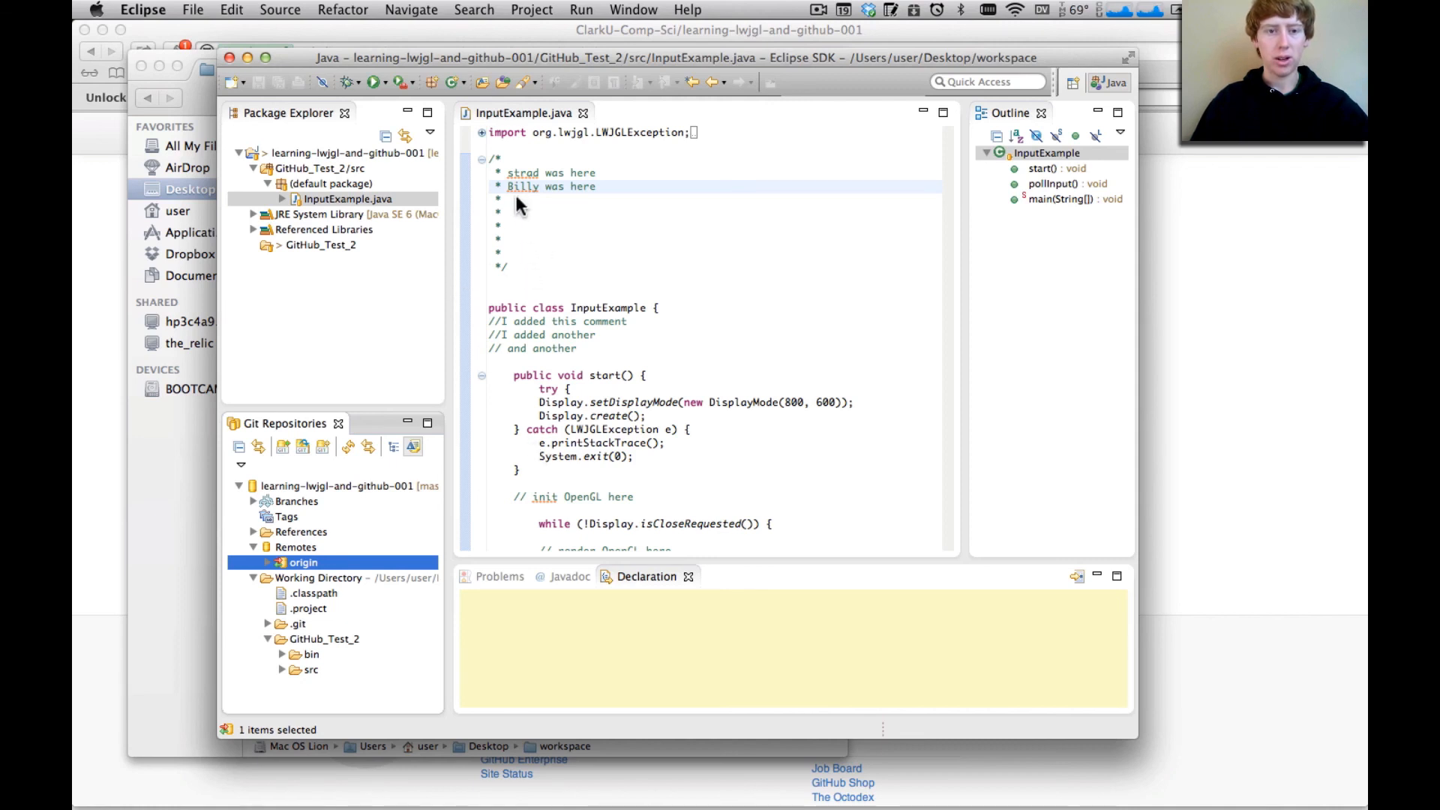
right_click(520, 250)
key(Escape)
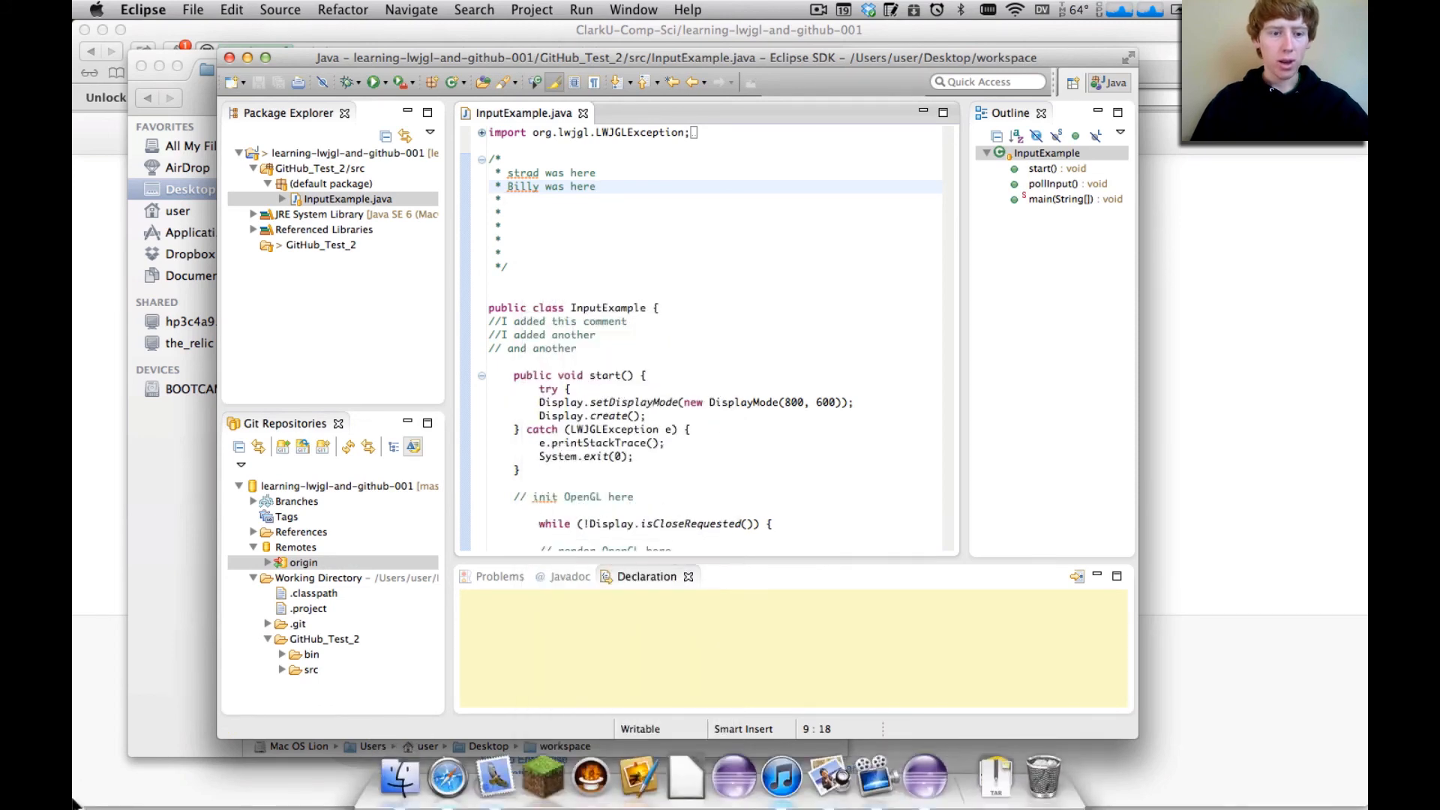
Switch to GitHub in Safari and open the commit history of ClarkU-Comp-Sci's learning-lwjgl-and-github-001 repository
click(102, 429)
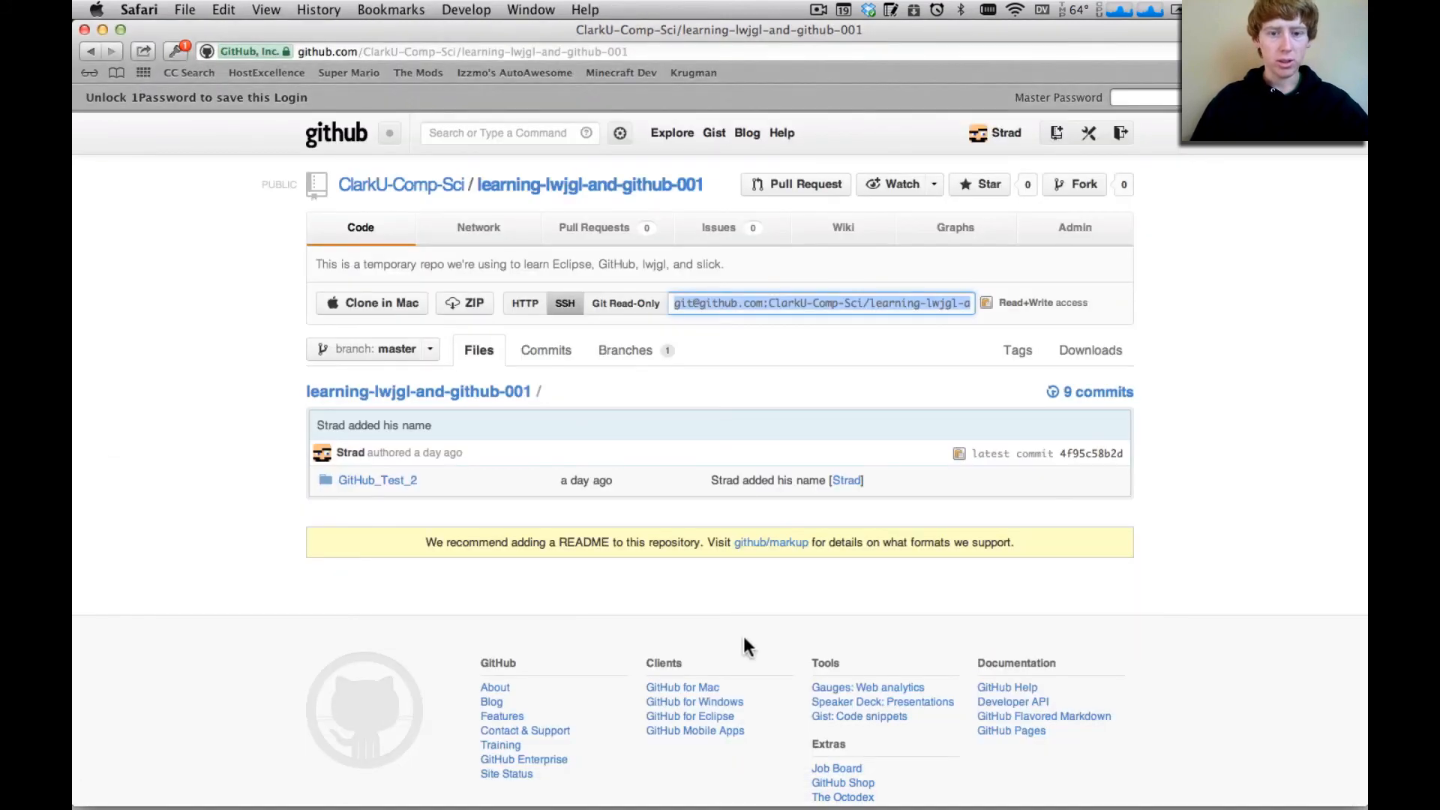
click(389, 186)
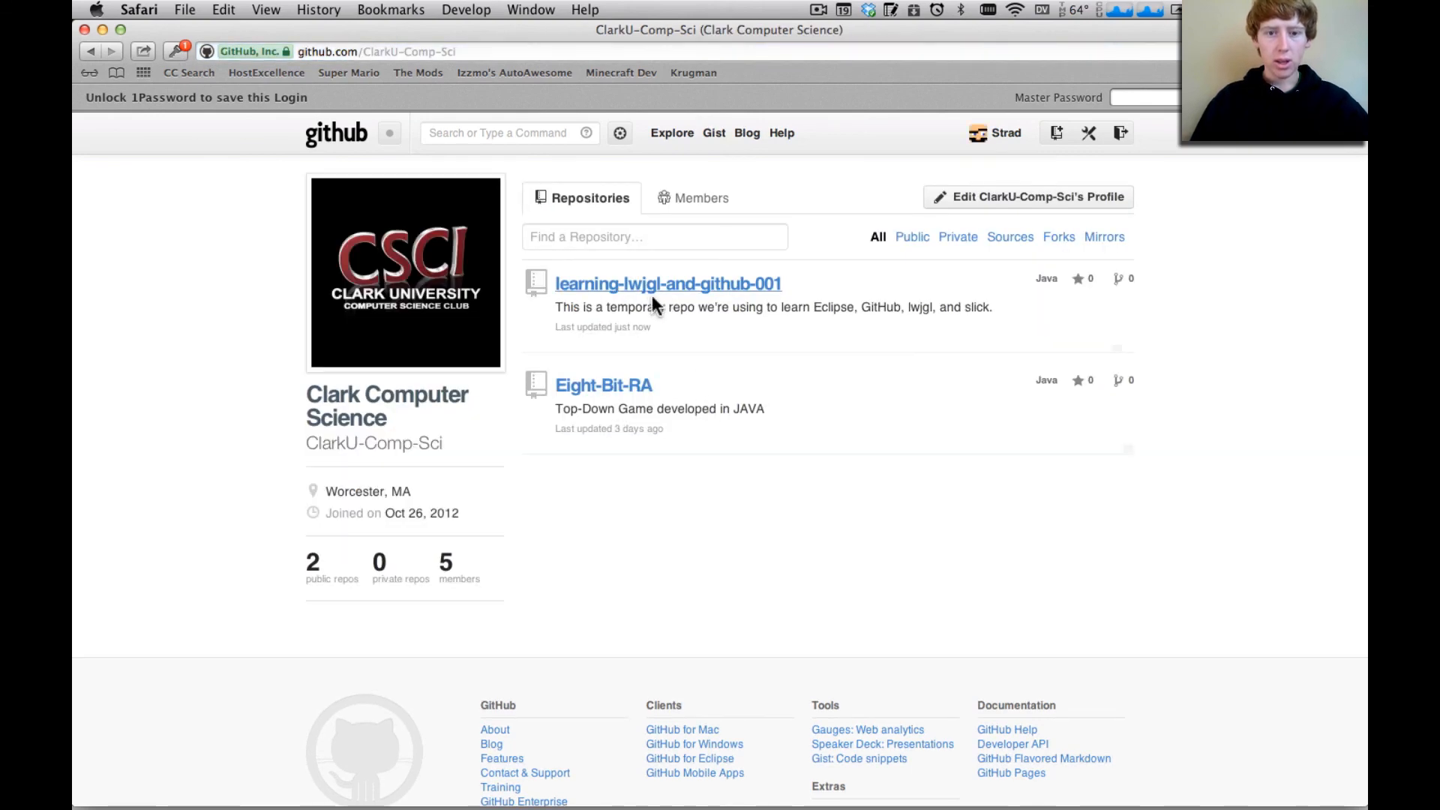
click(651, 291)
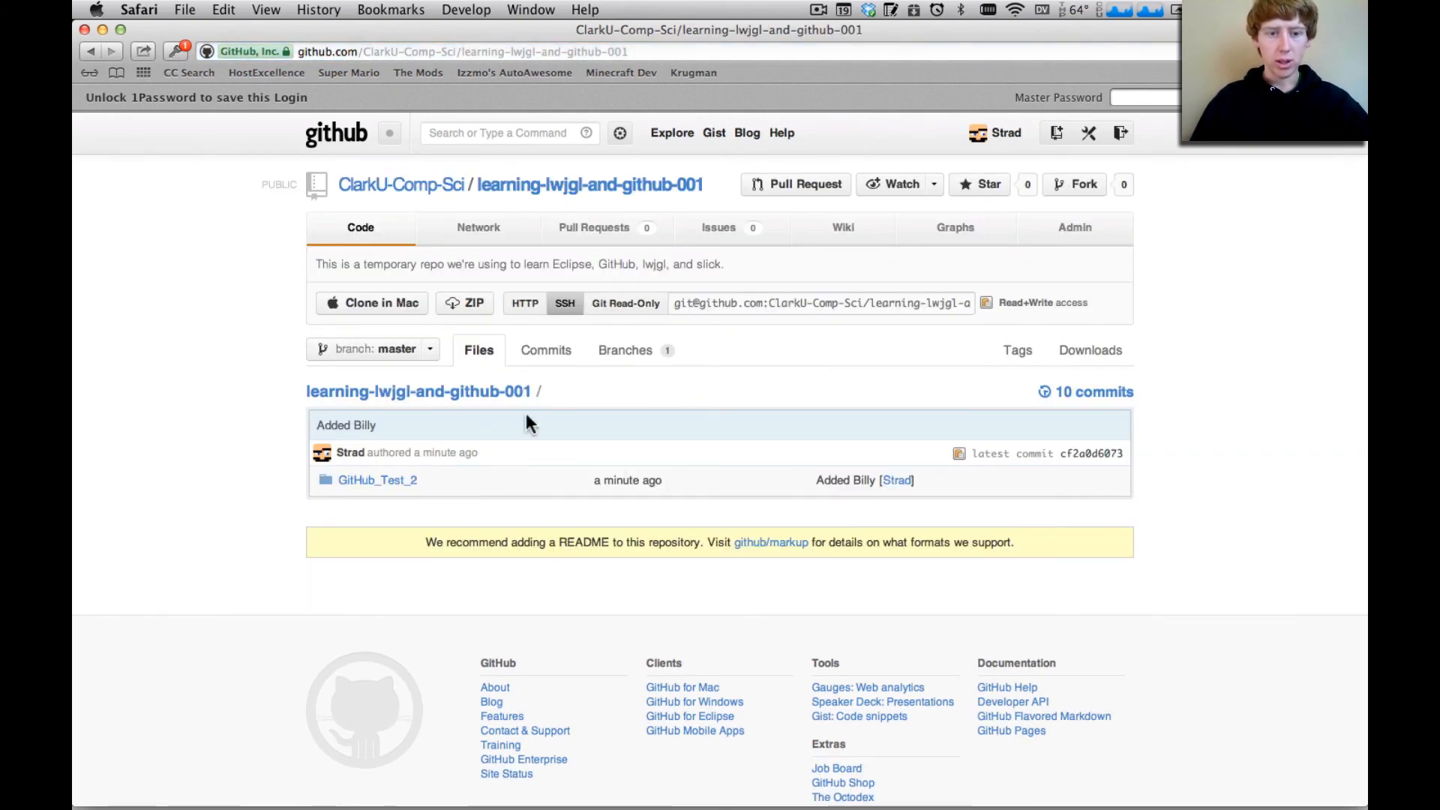
click(530, 353)
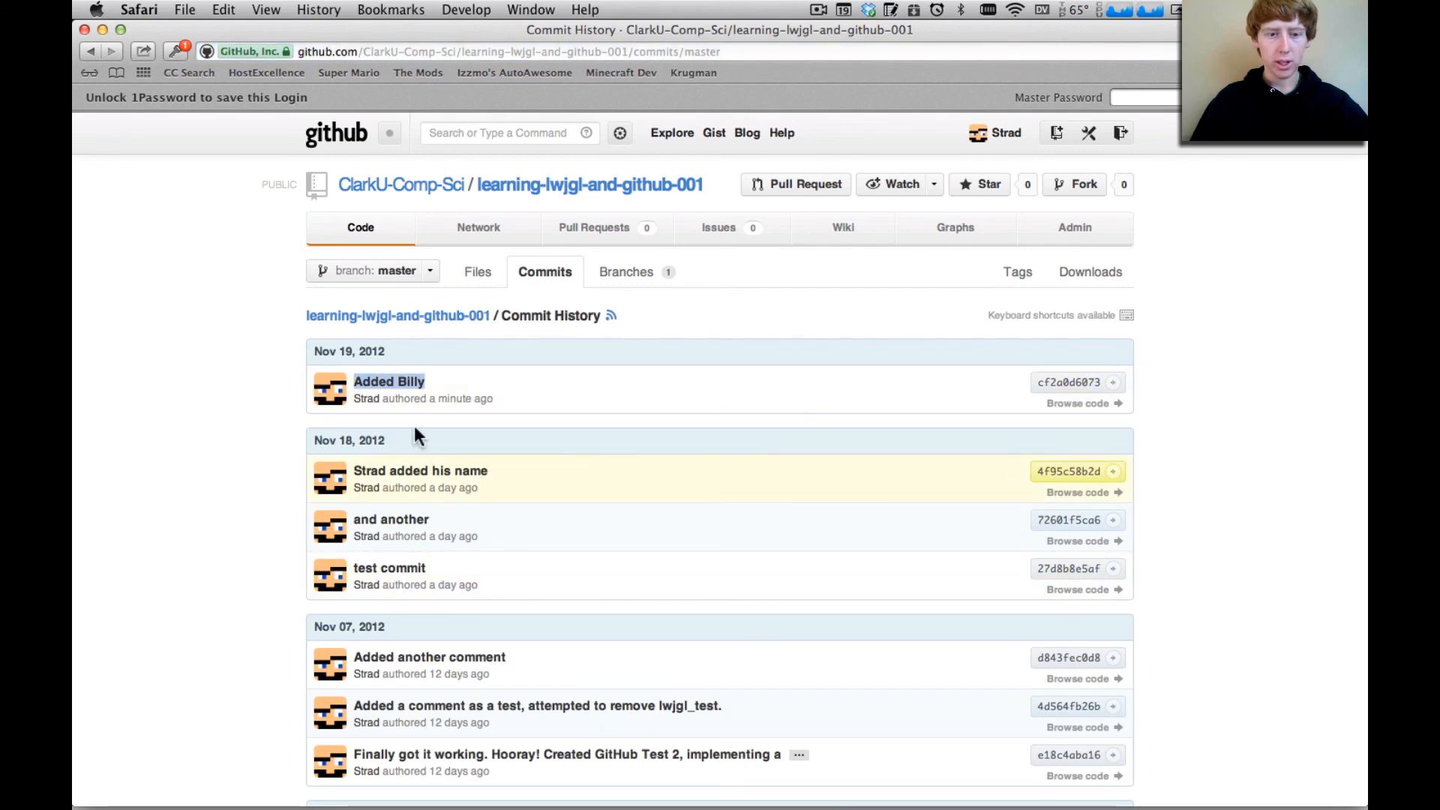
Open the newest commit in the history and review its changes to GitHub_Test_2/src/InputExample.java
click(404, 391)
click(404, 384)
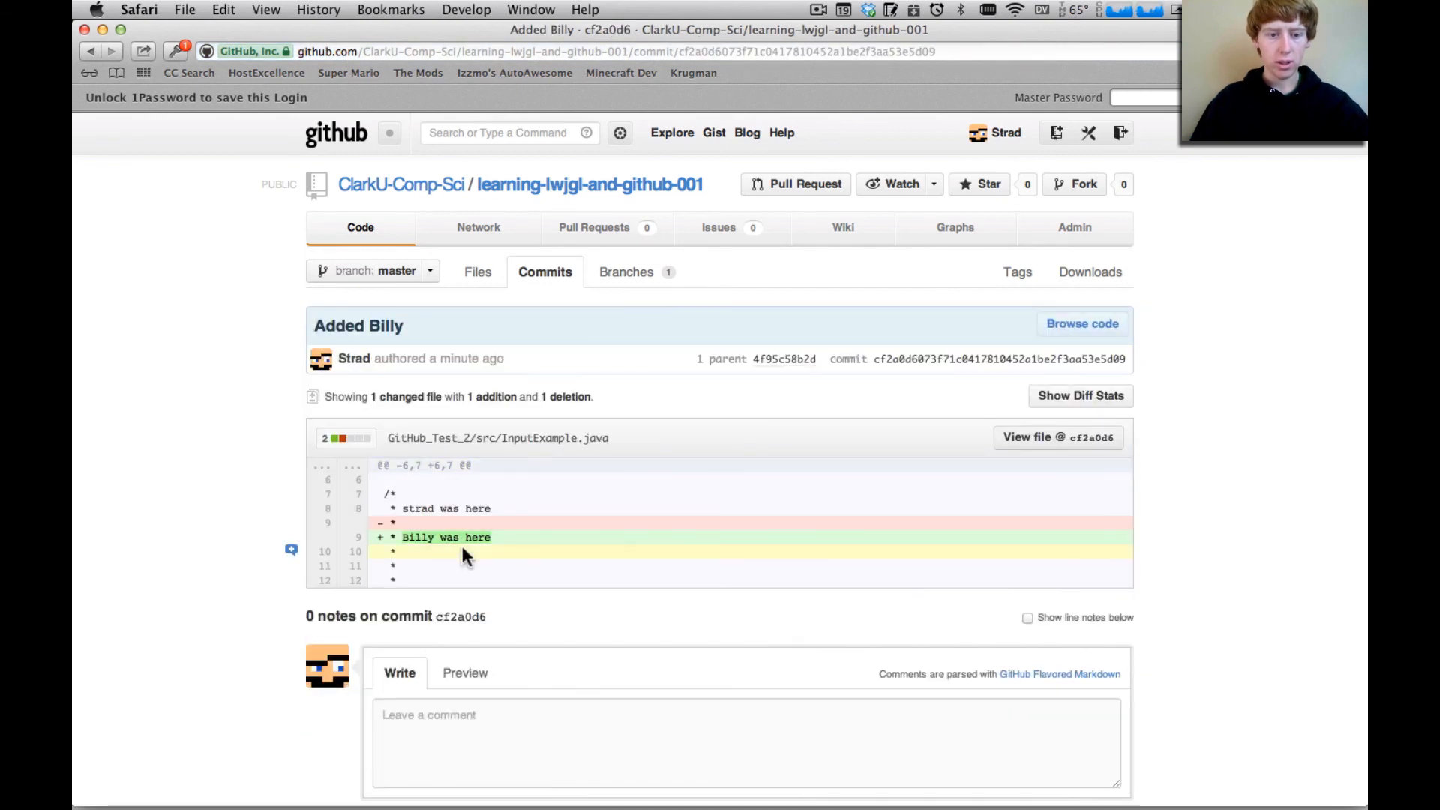
scroll(461, 544, down, 2)
scroll(474, 525, down, 1)
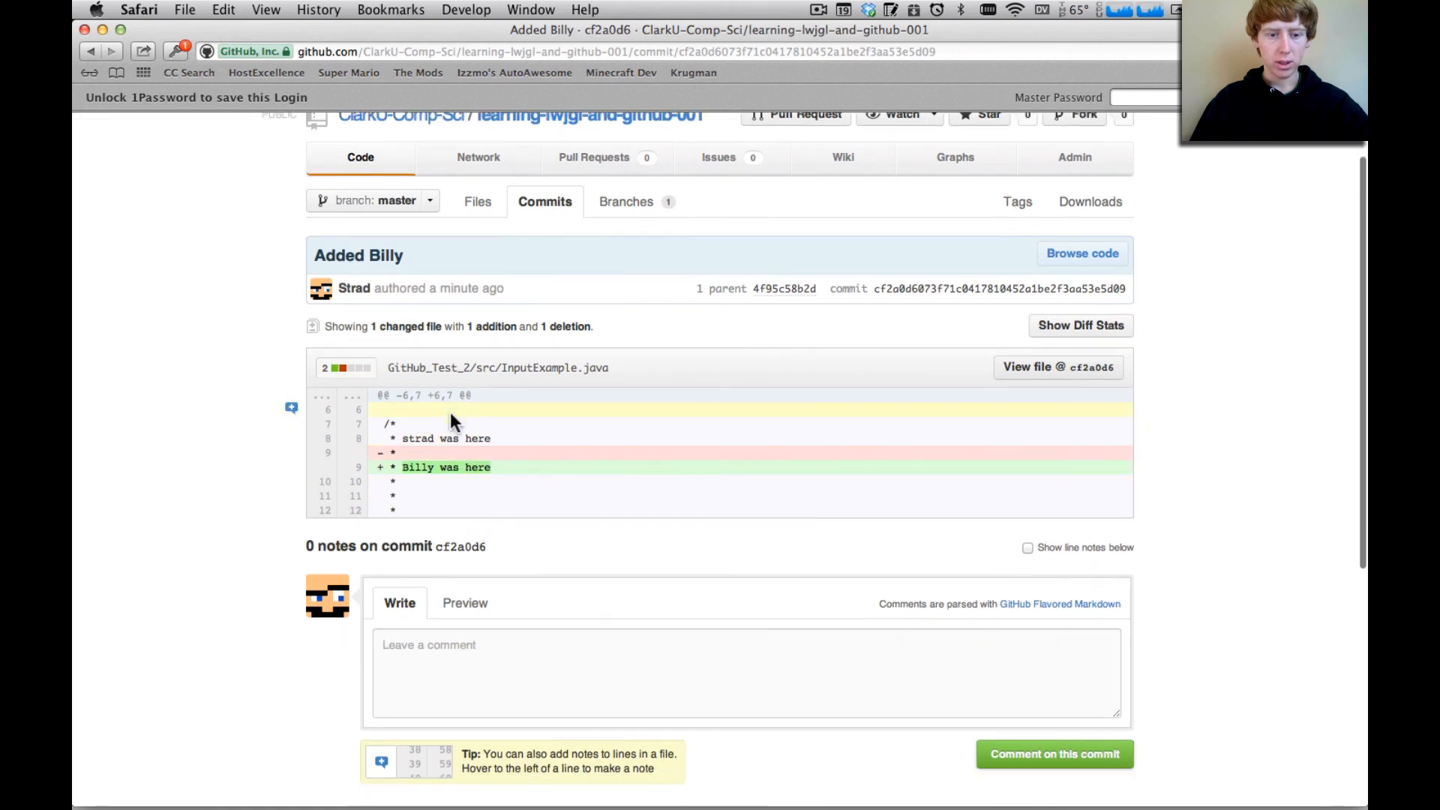
scroll(568, 691, down, 8)
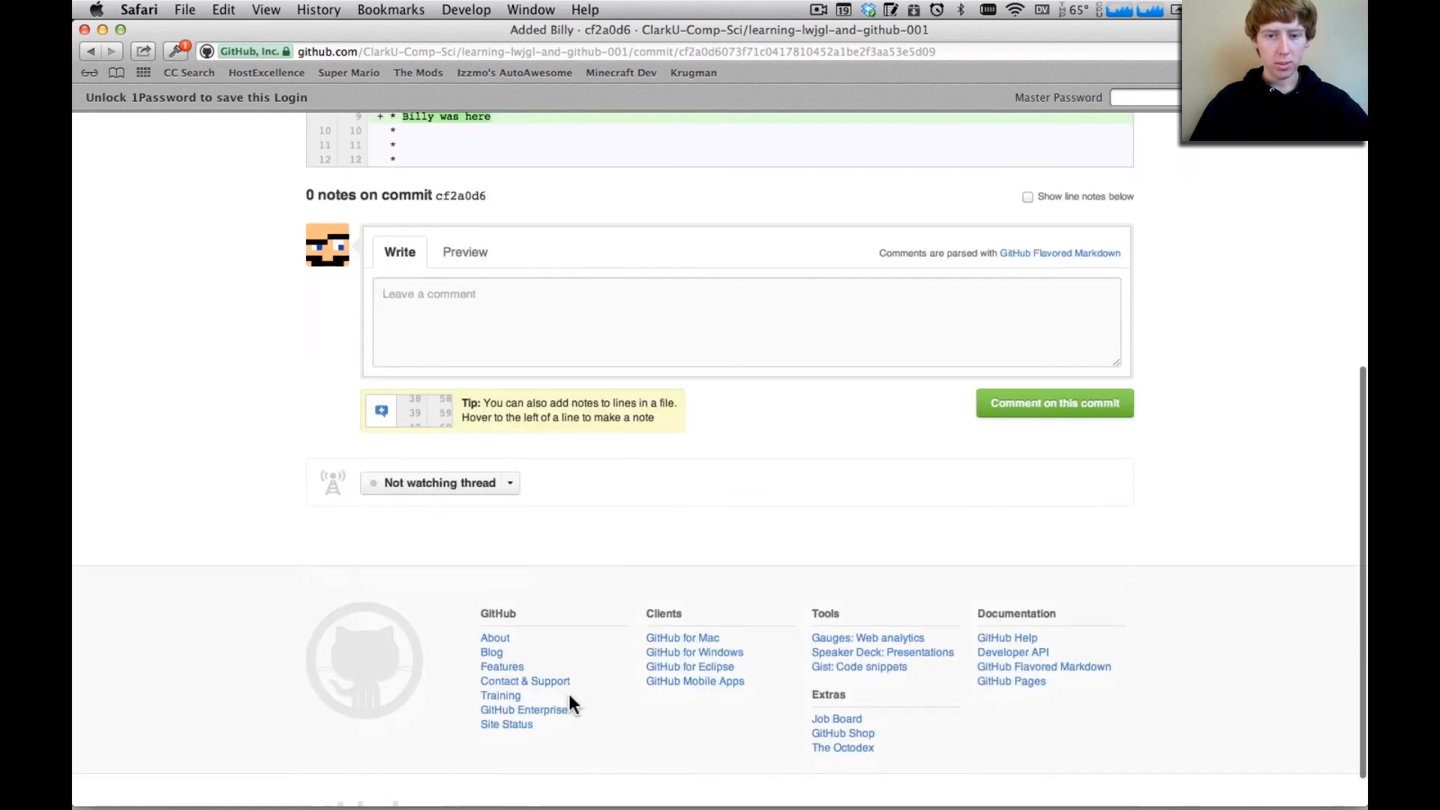
scroll(569, 691, up, 7)
click(551, 630)
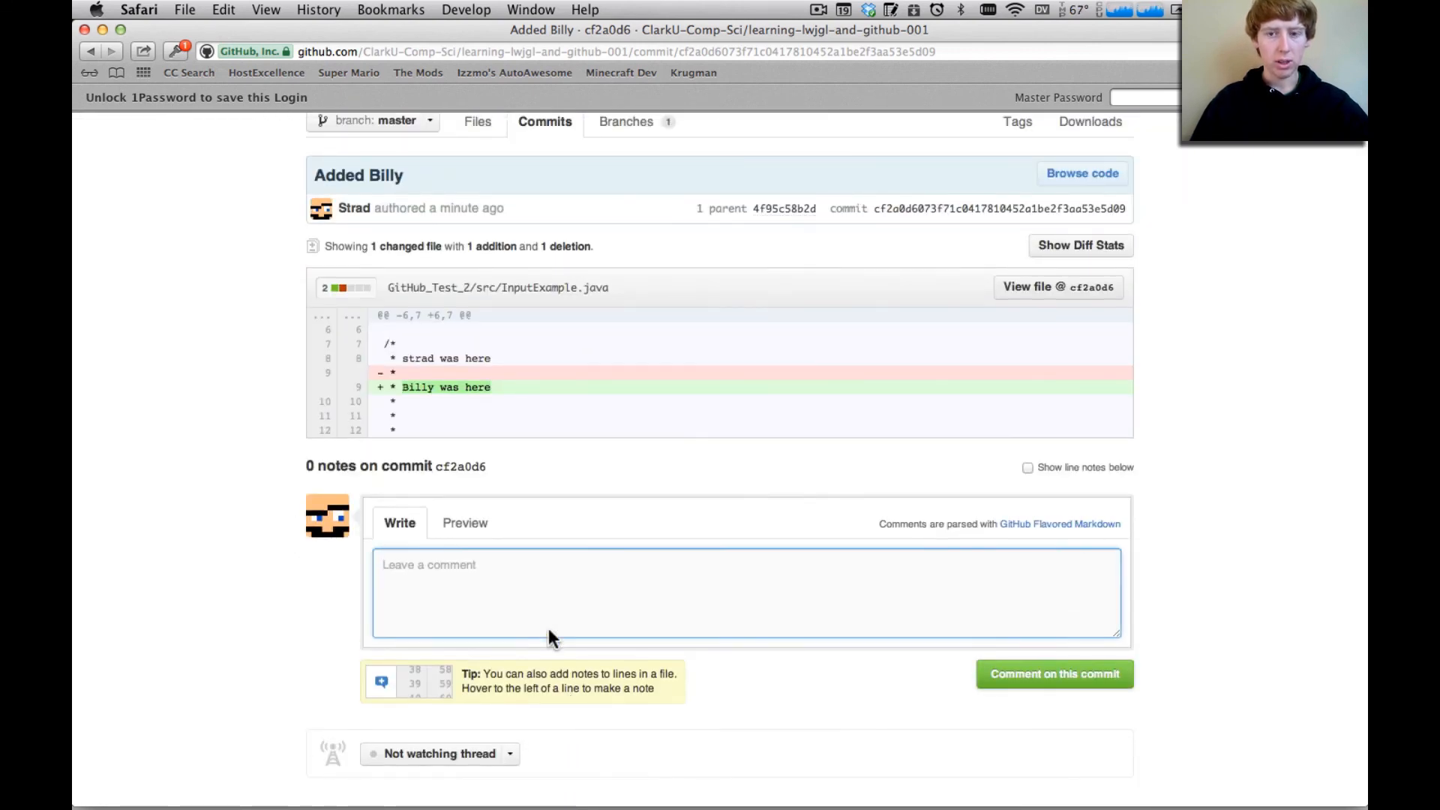
scroll(549, 630, up, 4)
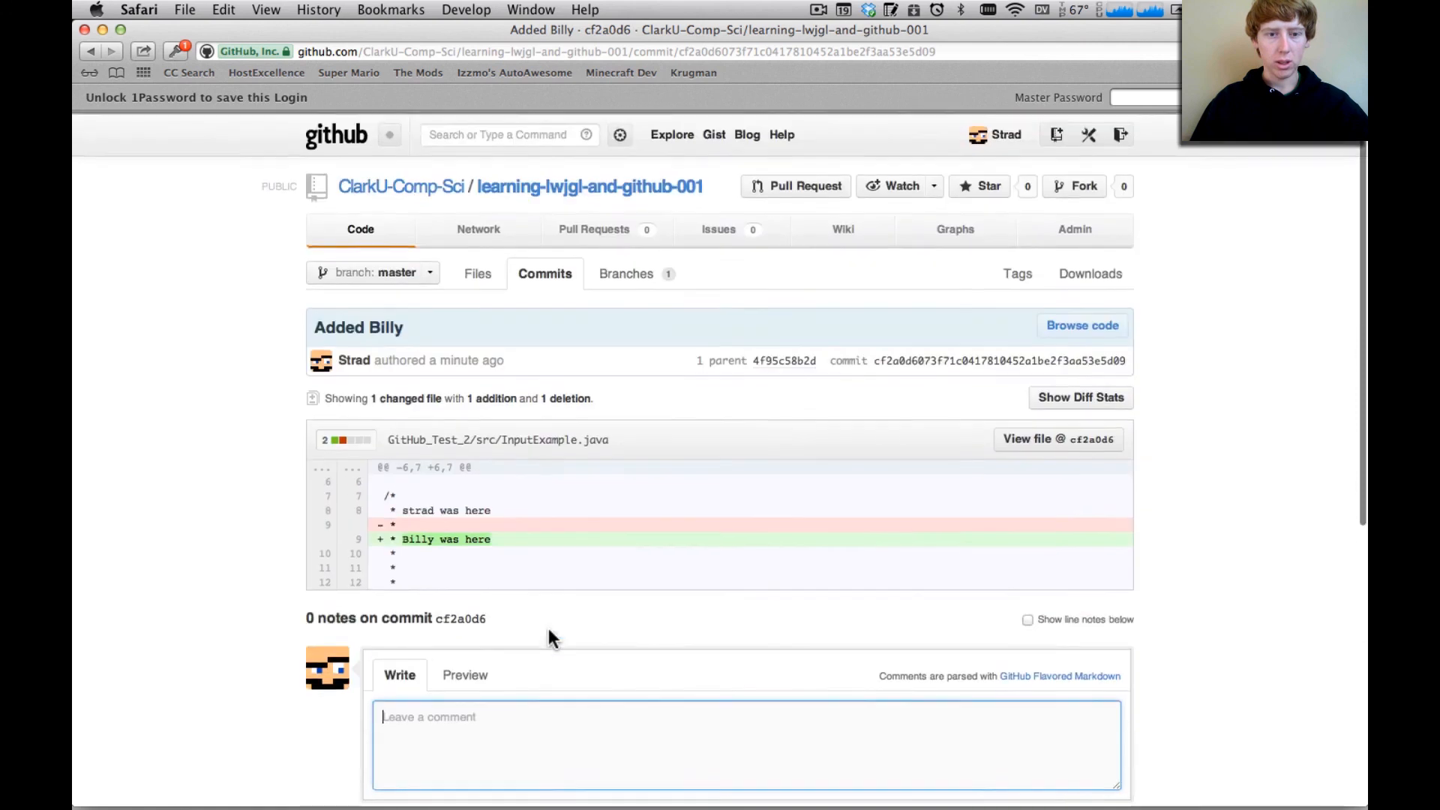
View the repository's file list and the GitHub home page, and close the browser page to return to Eclipse
click(477, 277)
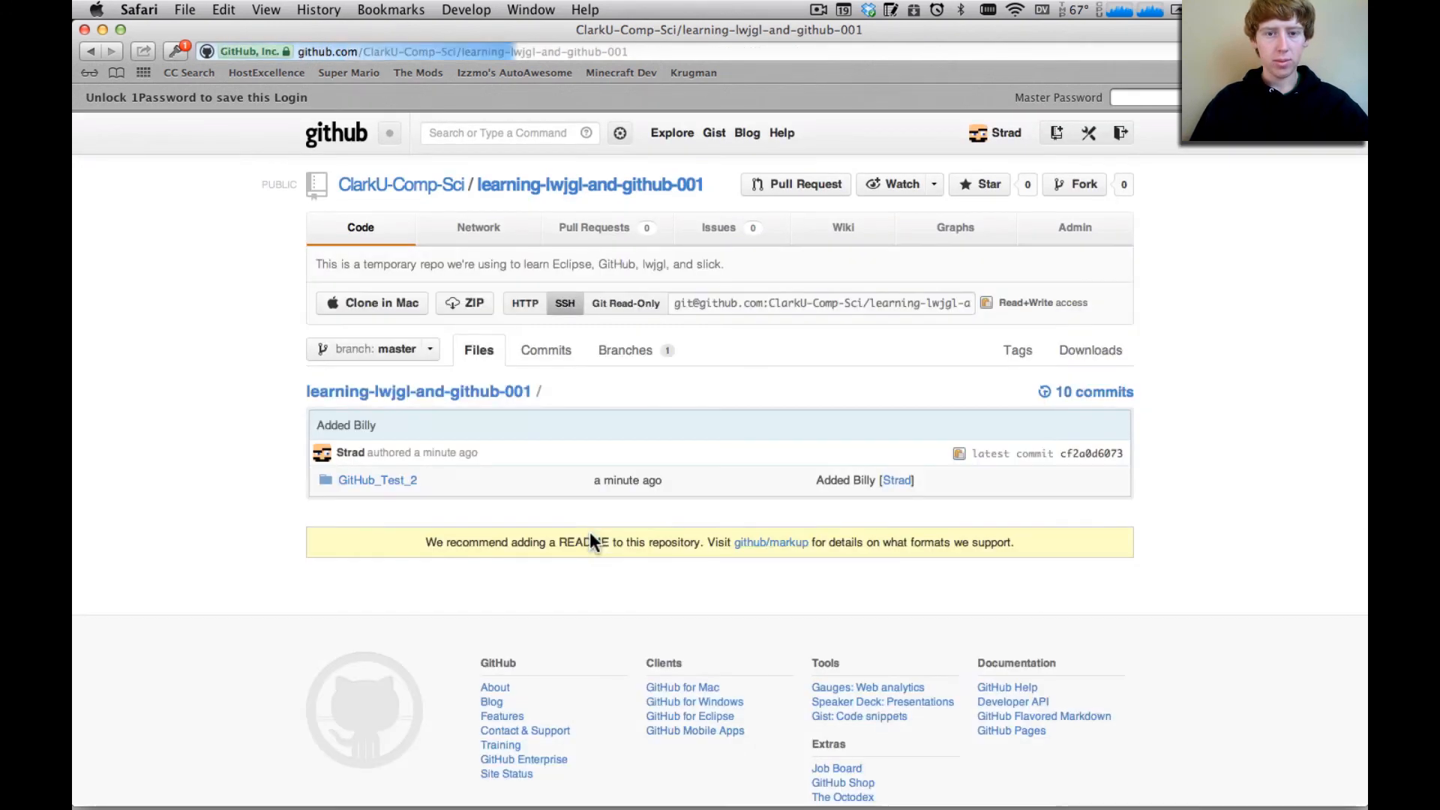
click(341, 139)
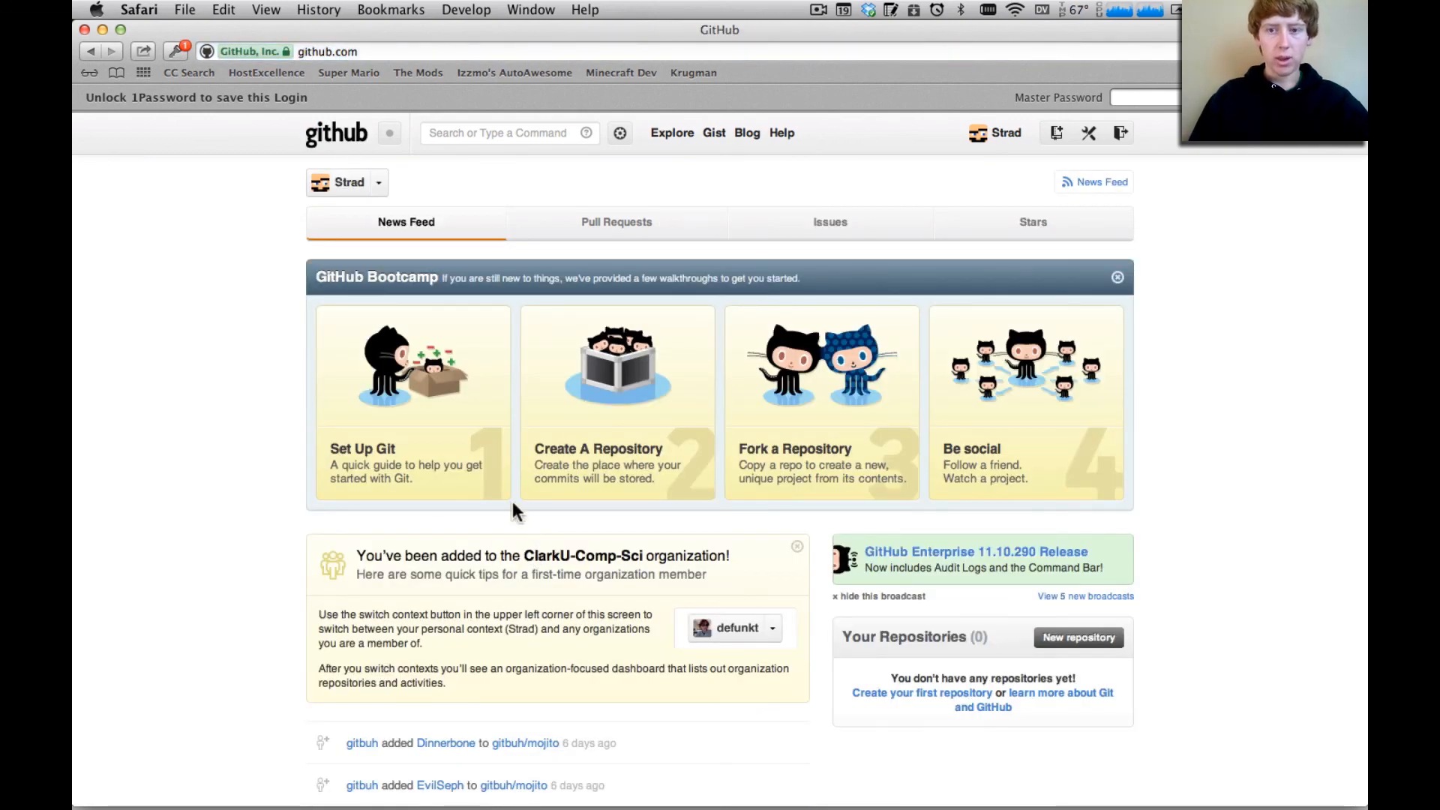
key(super+w)
click(516, 52)
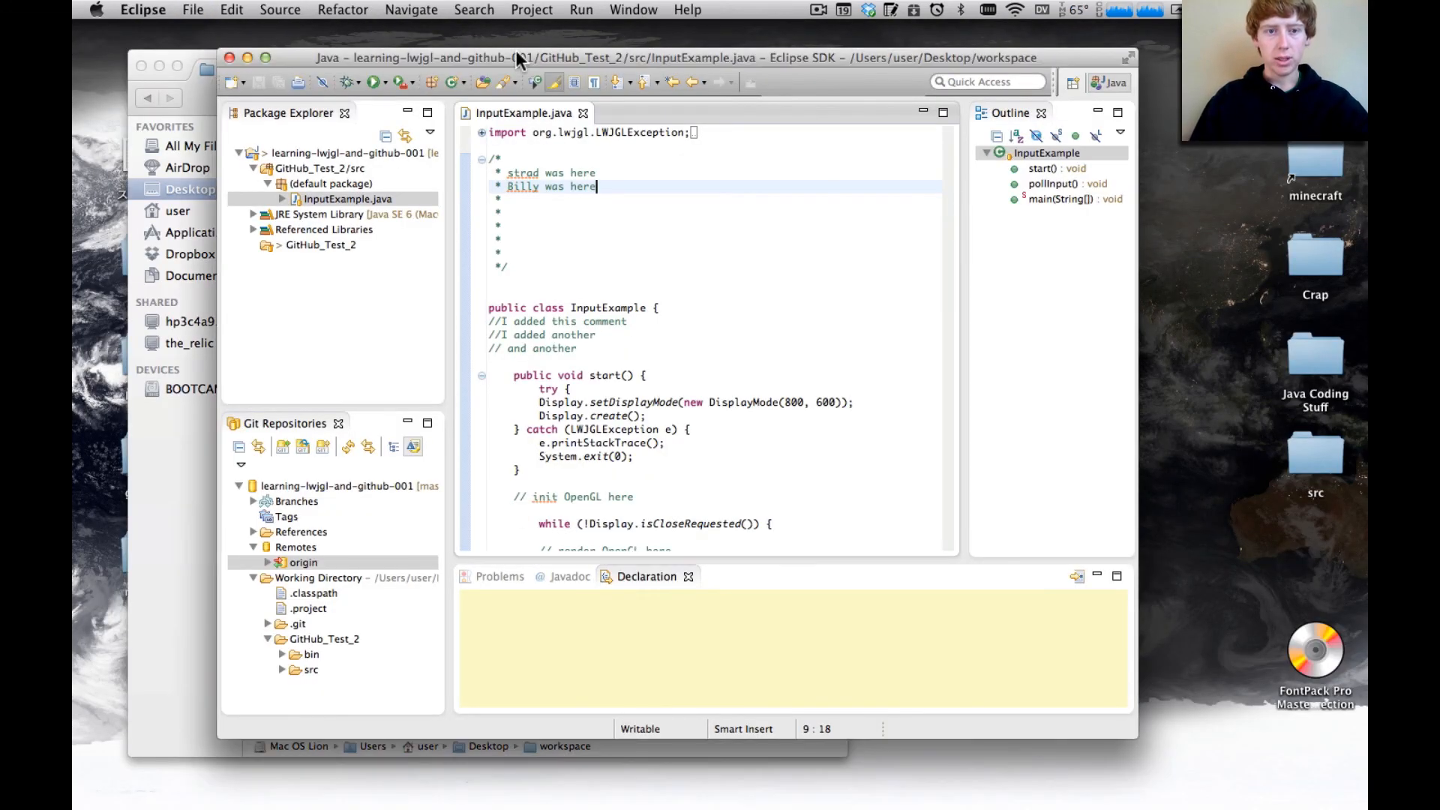
click(599, 343)
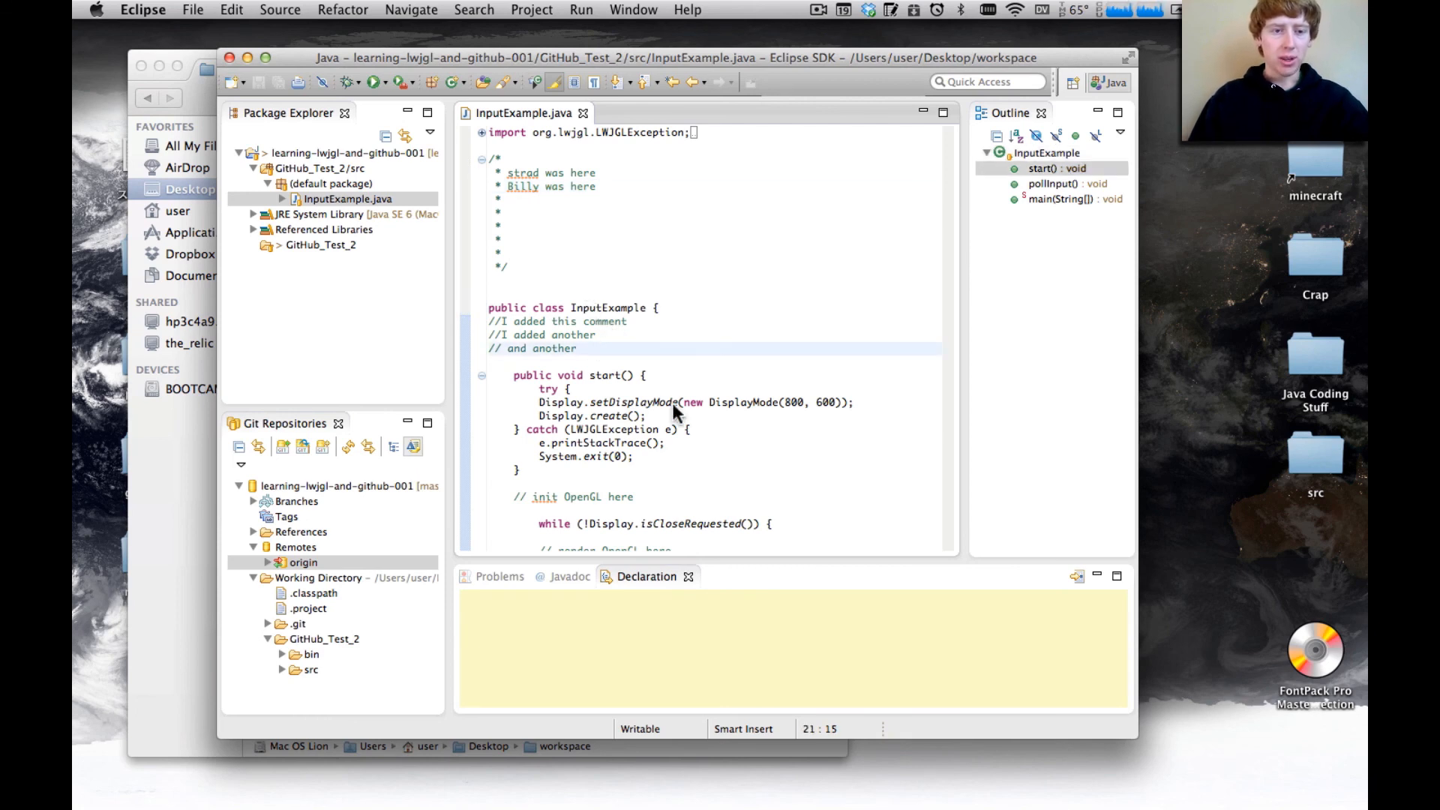
scroll(672, 403, down, 10)
scroll(672, 403, up, 10)
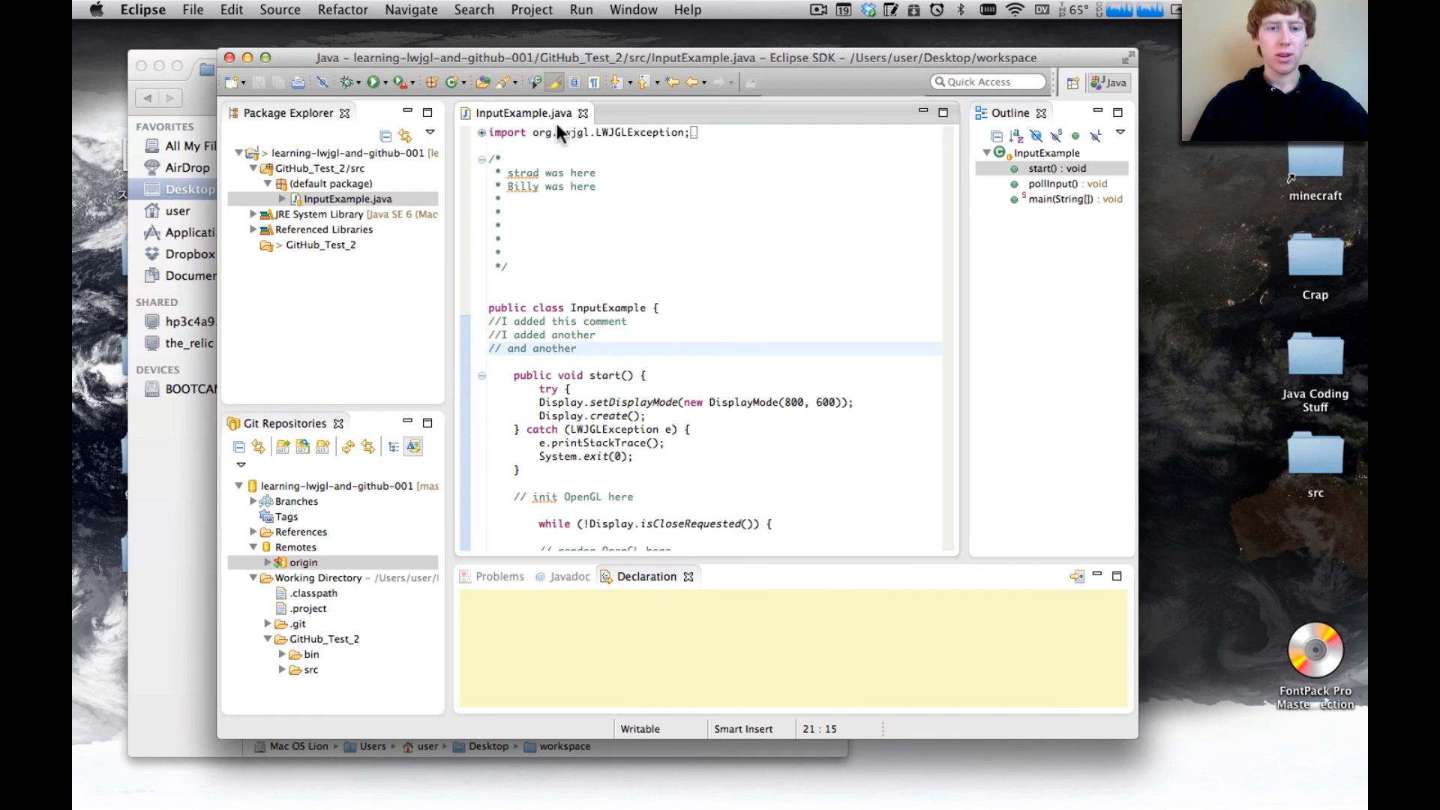
drag(522, 59, 533, 59)
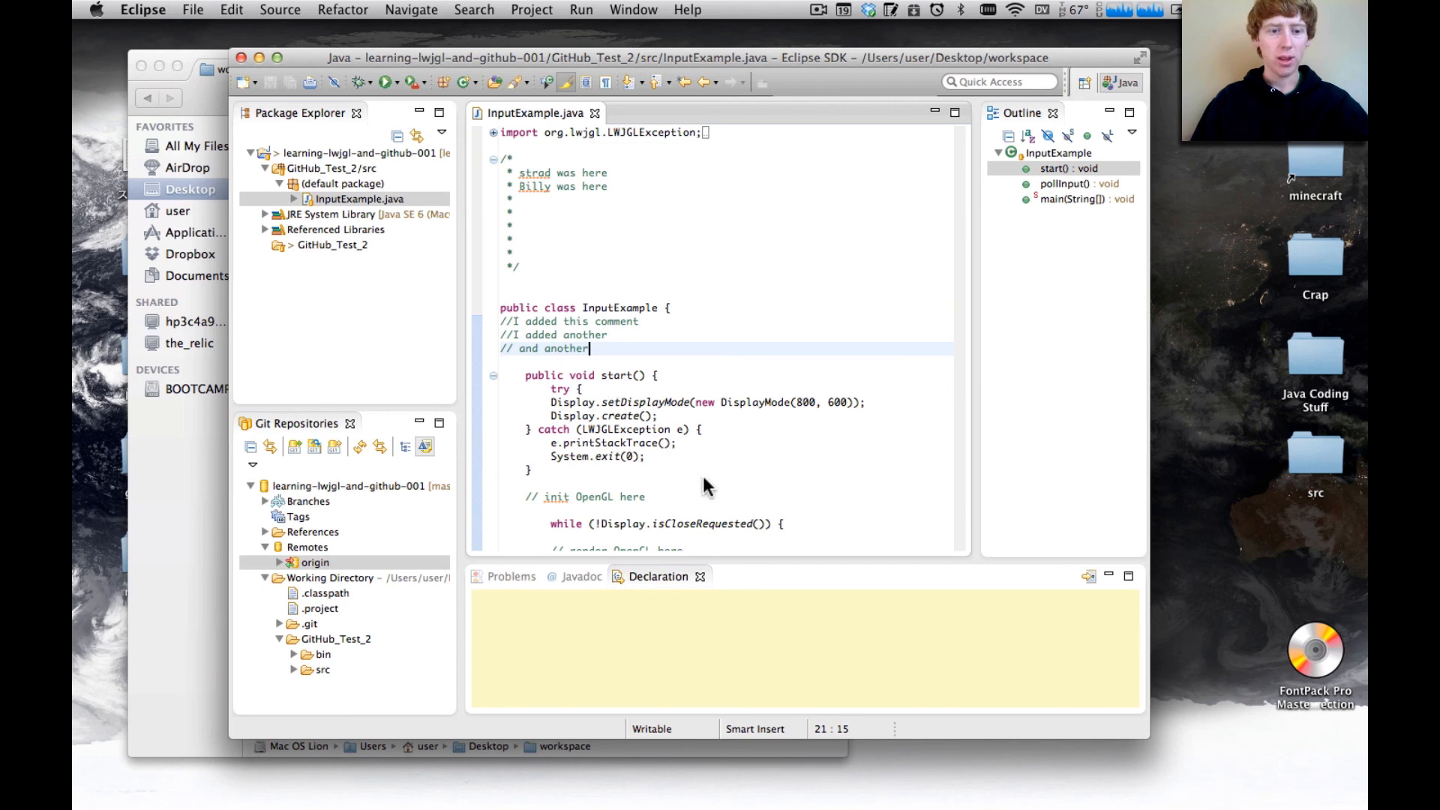
scroll(704, 476, down, 10)
scroll(704, 476, up, 10)
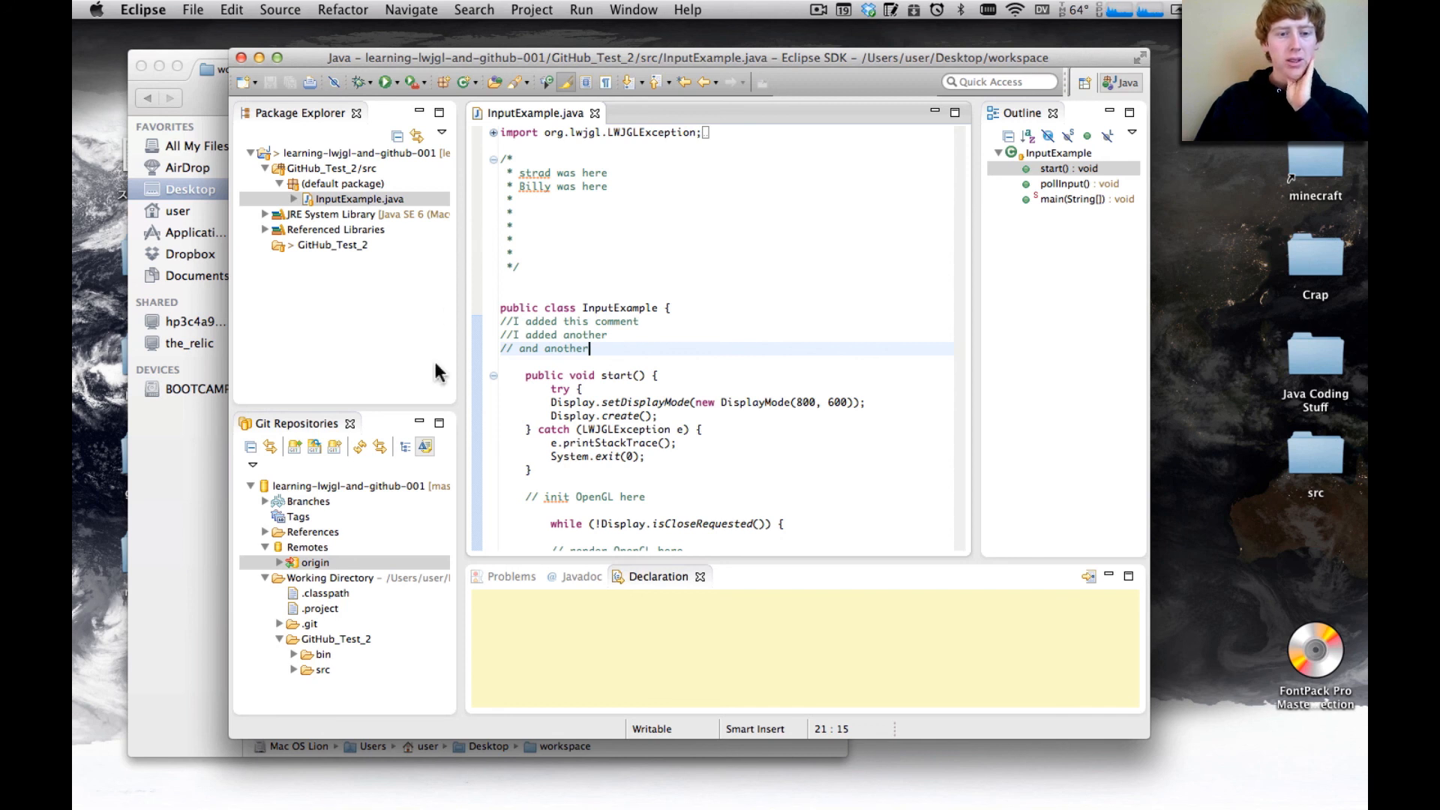
click(377, 425)
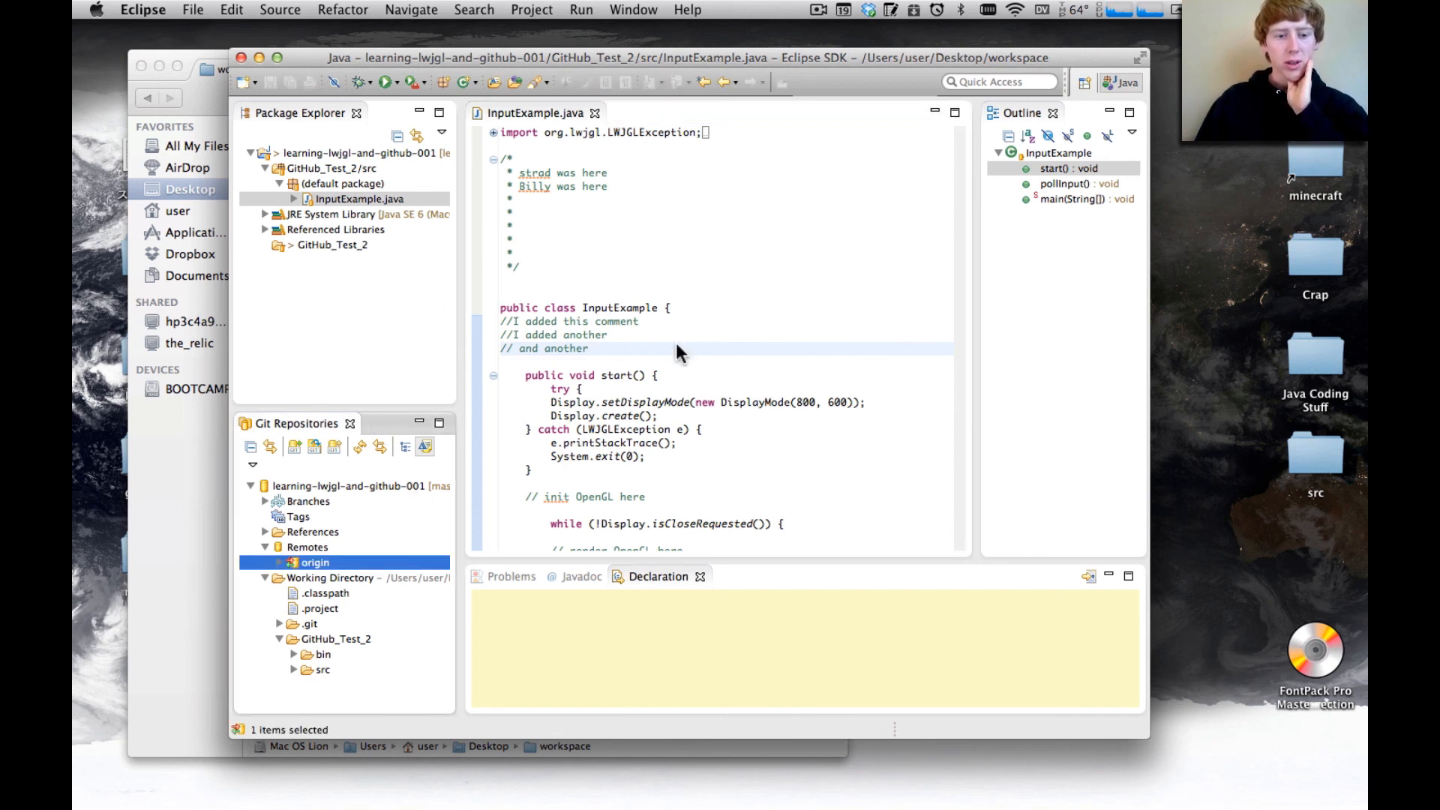
click(819, 11)
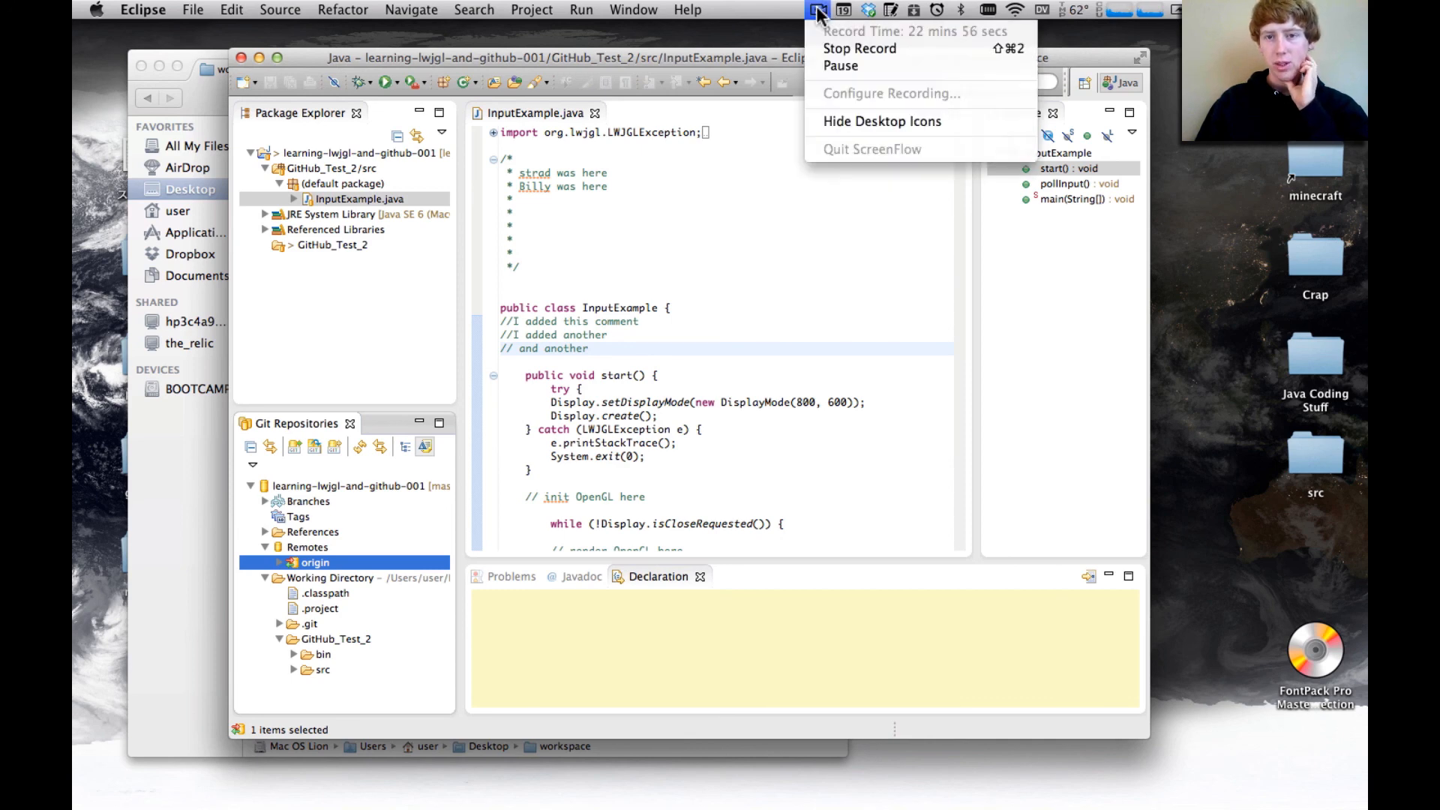